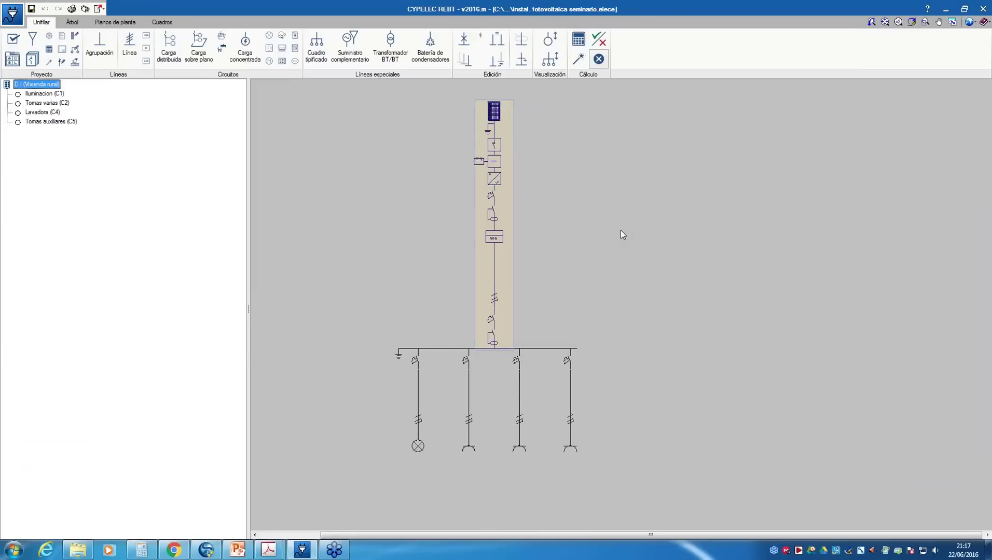
Review the settings of each supply type, from low-voltage network to photovoltaic installation, without changing the supply.
{"action": "scroll", "coordinate": [618, 287], "scroll_direction": "down", "scroll_amount": 1}
{"action": "scroll", "coordinate": [593, 246], "scroll_direction": "up", "scroll_amount": 2}
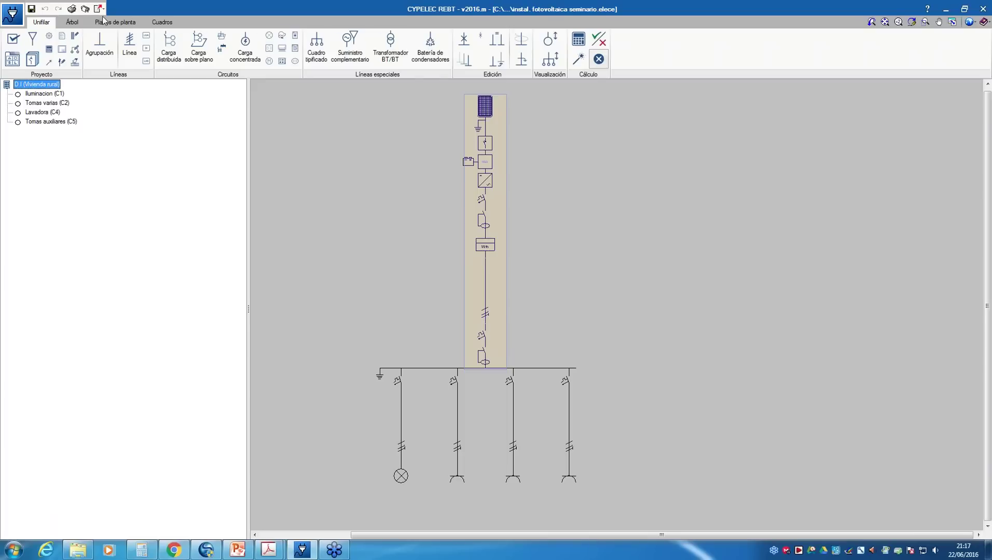
{"action": "left_click", "coordinate": [32, 40]}
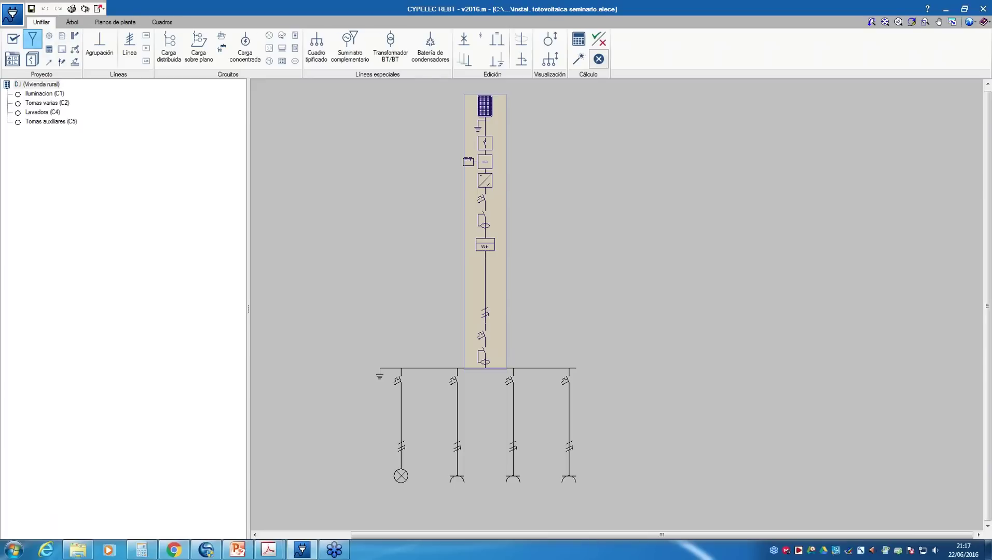
{"action": "left_click", "coordinate": [439, 216]}
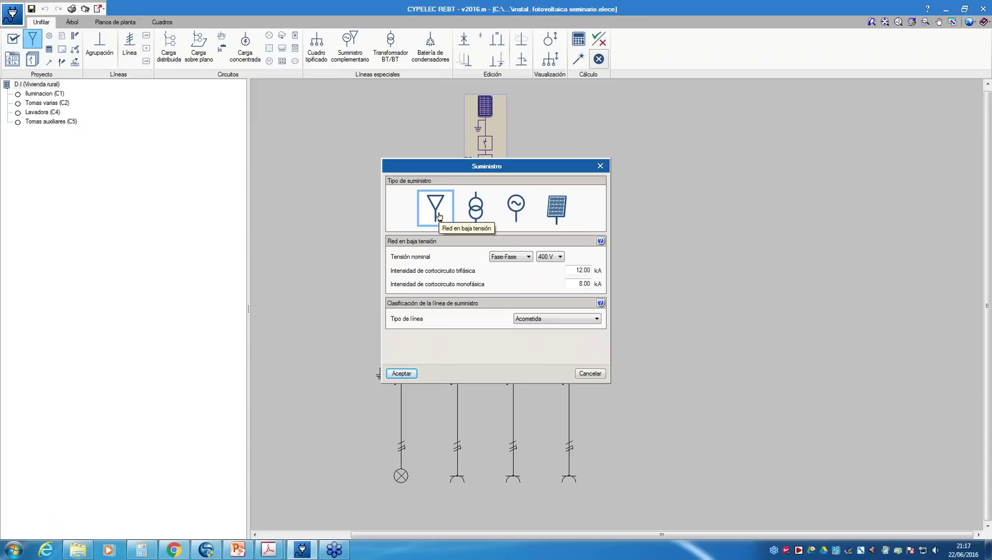
{"action": "left_click", "coordinate": [476, 213]}
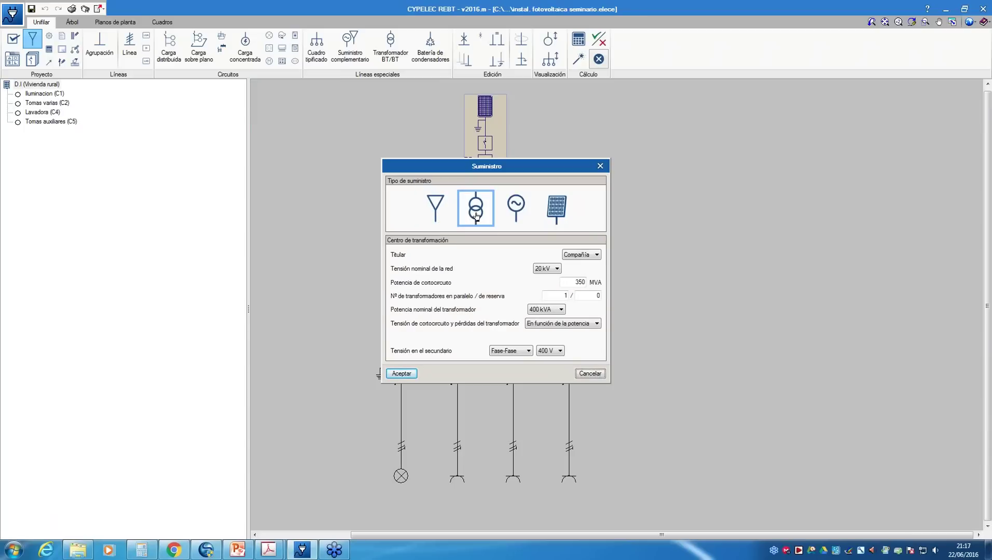
{"action": "left_click", "coordinate": [515, 213]}
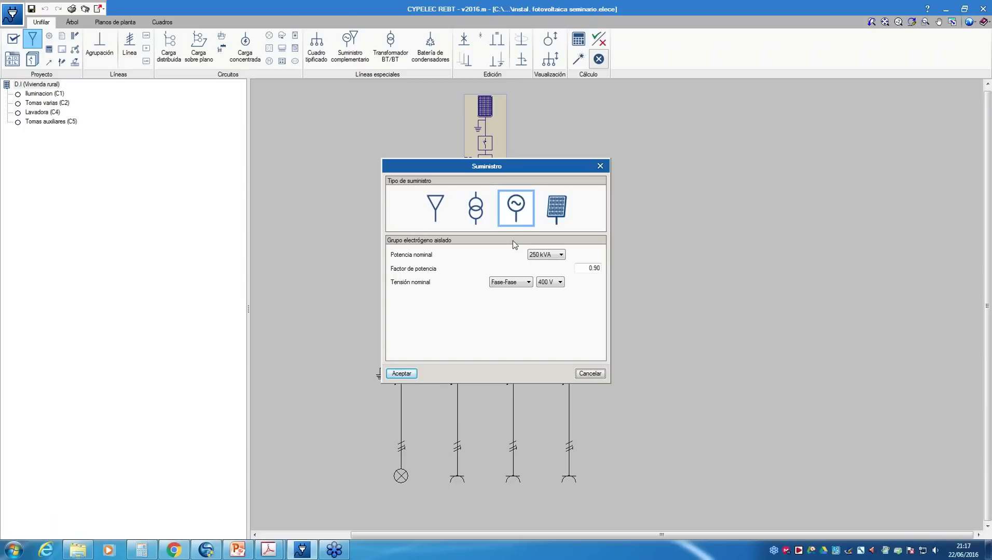
{"action": "left_click", "coordinate": [557, 207]}
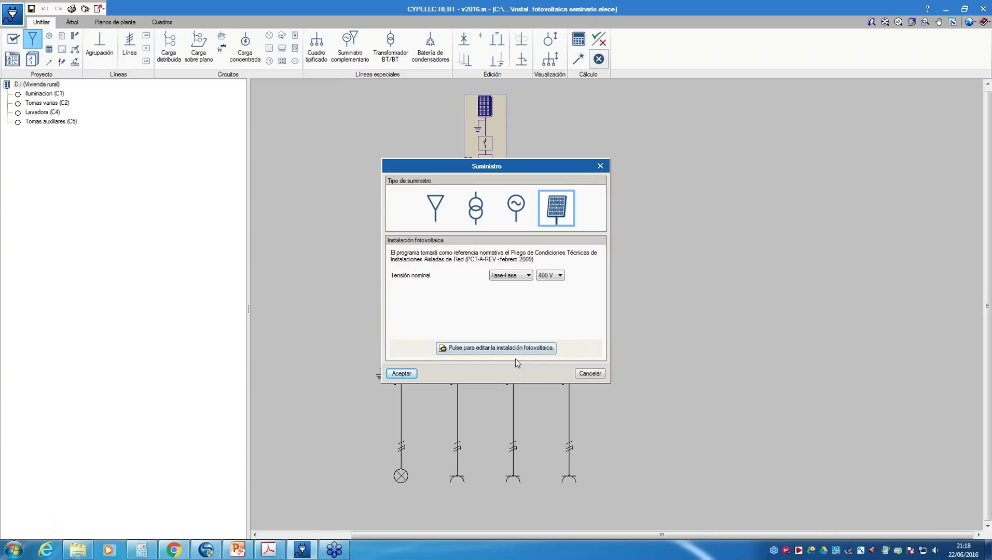
{"action": "left_click", "coordinate": [602, 375]}
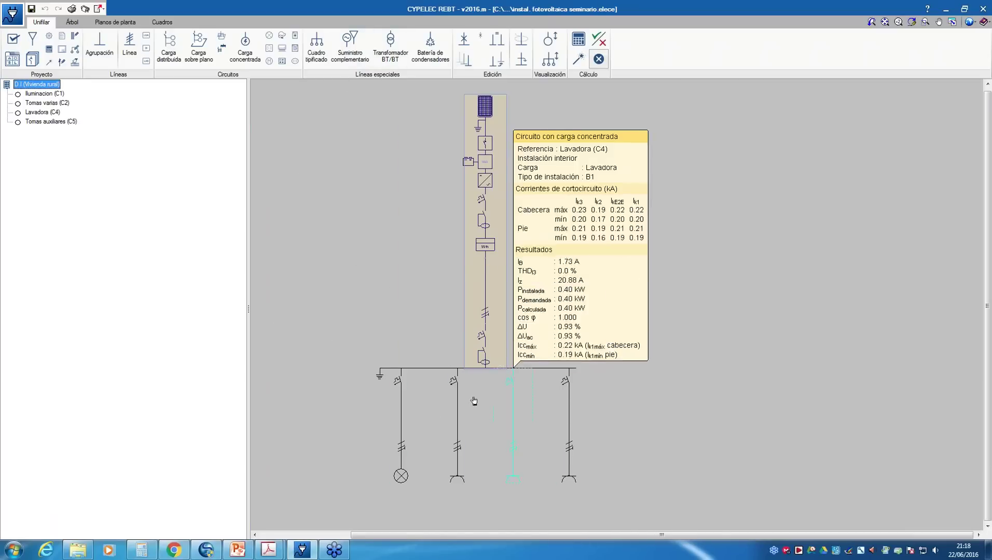
Inspect the properties of the Iluminacion (C1), Tomas varias (C2) and Lavadora (C4) circuits and of the D.I (Vivienda rural) supply line.
{"action": "left_click", "coordinate": [410, 412]}
{"action": "double_click", "coordinate": [410, 411]}
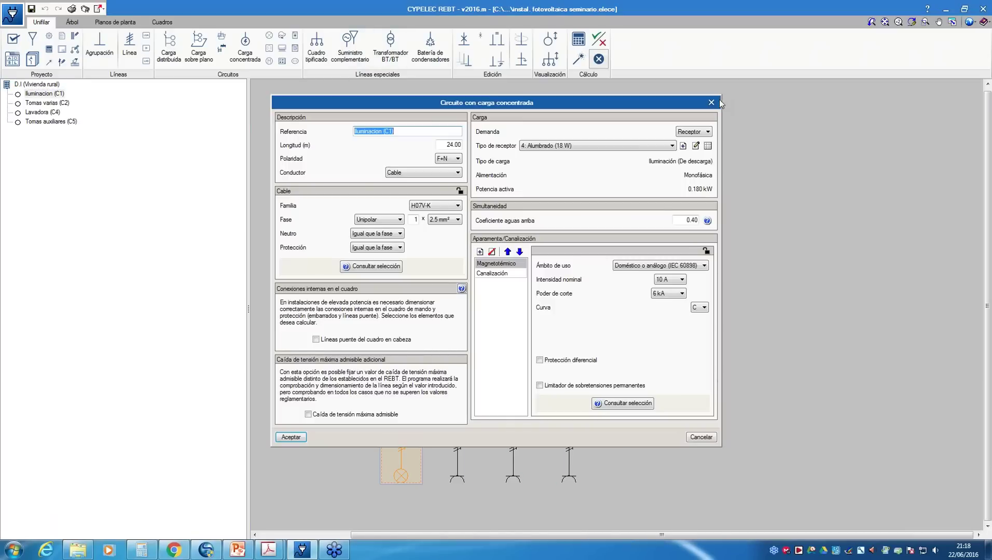
{"action": "left_click", "coordinate": [723, 102]}
{"action": "double_click", "coordinate": [478, 416]}
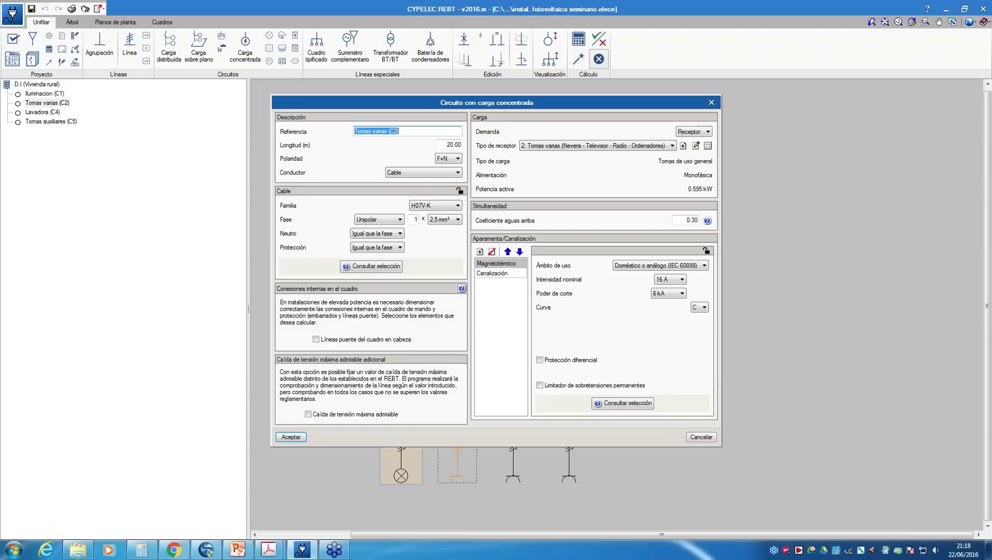
{"action": "left_click", "coordinate": [719, 101]}
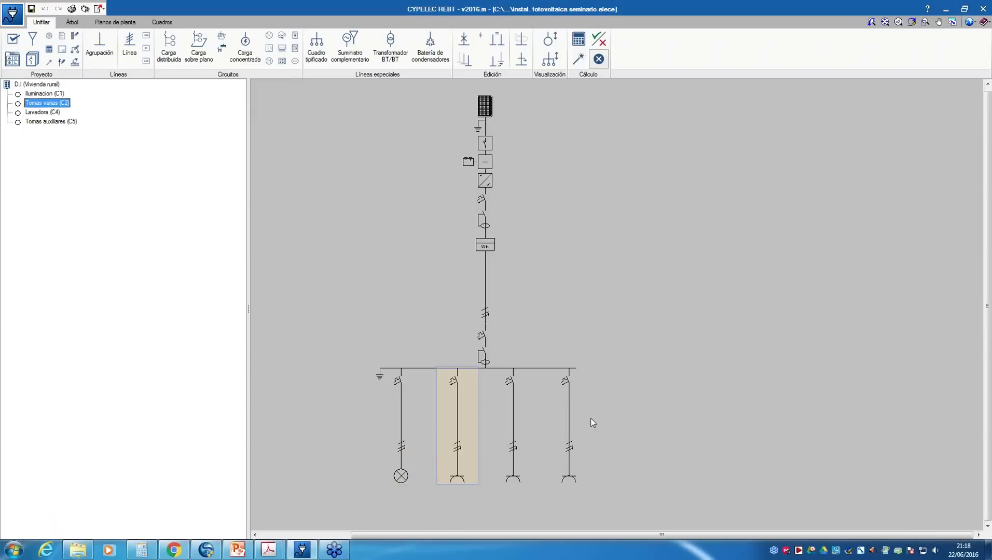
{"action": "double_click", "coordinate": [516, 423]}
{"action": "left_click", "coordinate": [719, 101]}
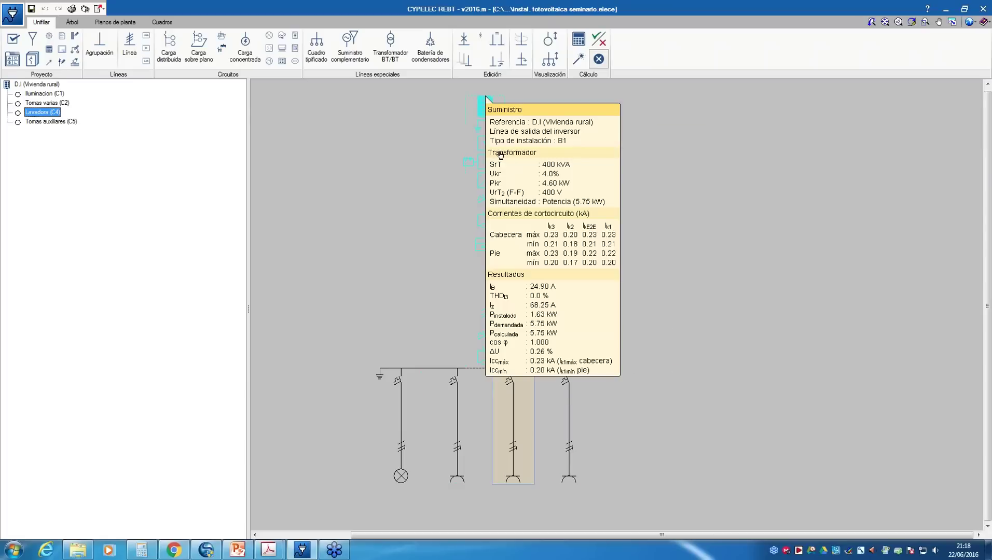
{"action": "double_click", "coordinate": [483, 156]}
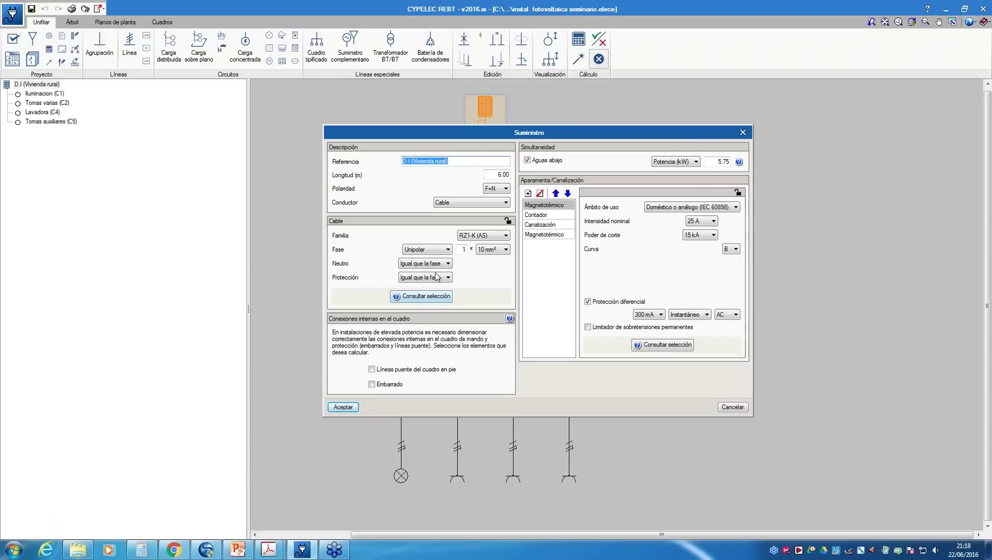
{"action": "left_click", "coordinate": [732, 408]}
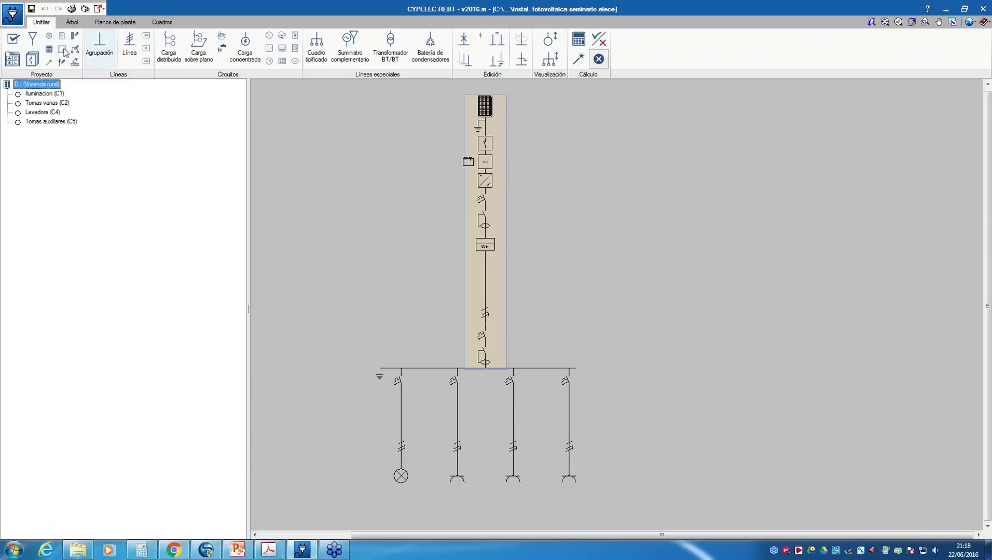
Open the photovoltaic installation for editing from the supply settings and bring up its general conditions.
{"action": "left_click", "coordinate": [32, 39]}
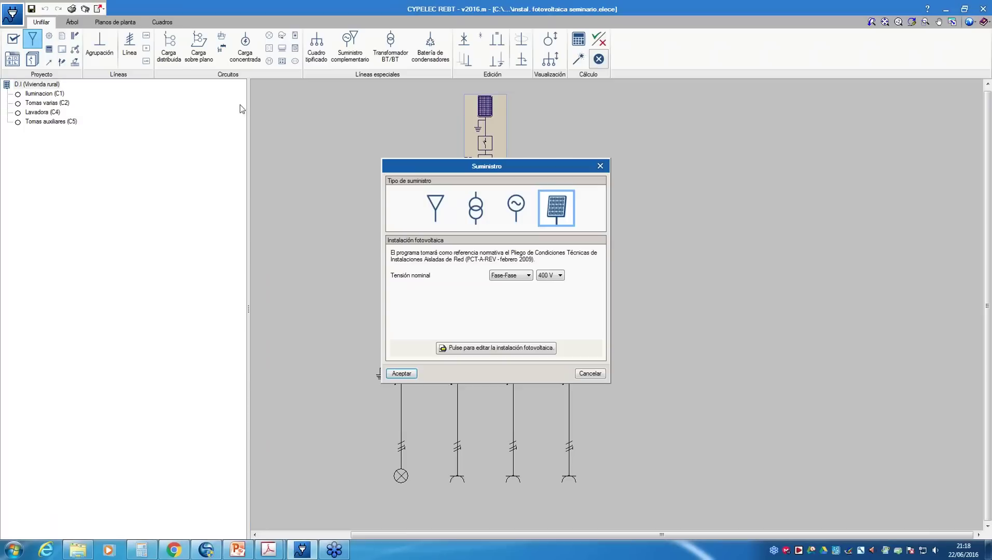
{"action": "left_click", "coordinate": [489, 351]}
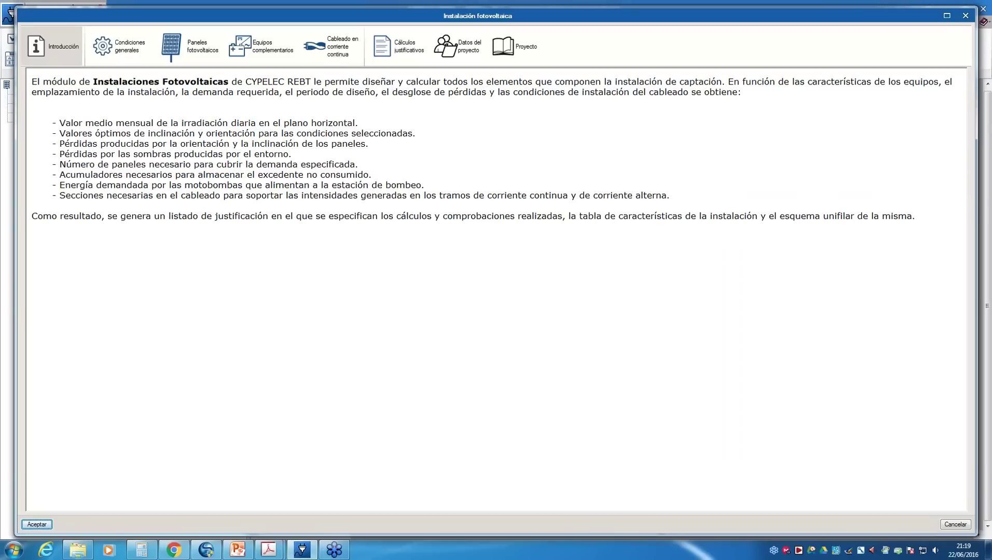
{"action": "left_click", "coordinate": [118, 47]}
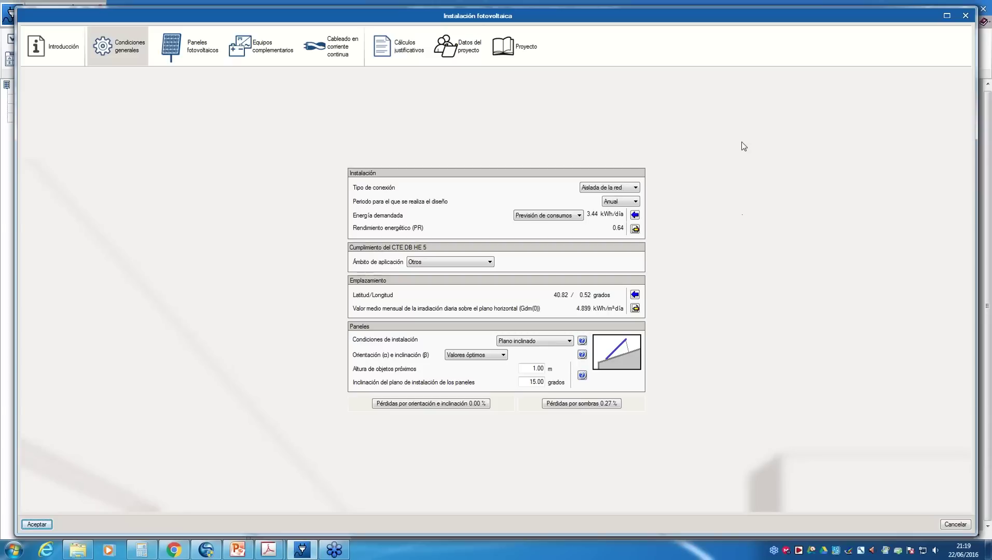
Try the Conectada a la red connection type and restore Aislada de la red.
{"action": "left_click", "coordinate": [633, 188]}
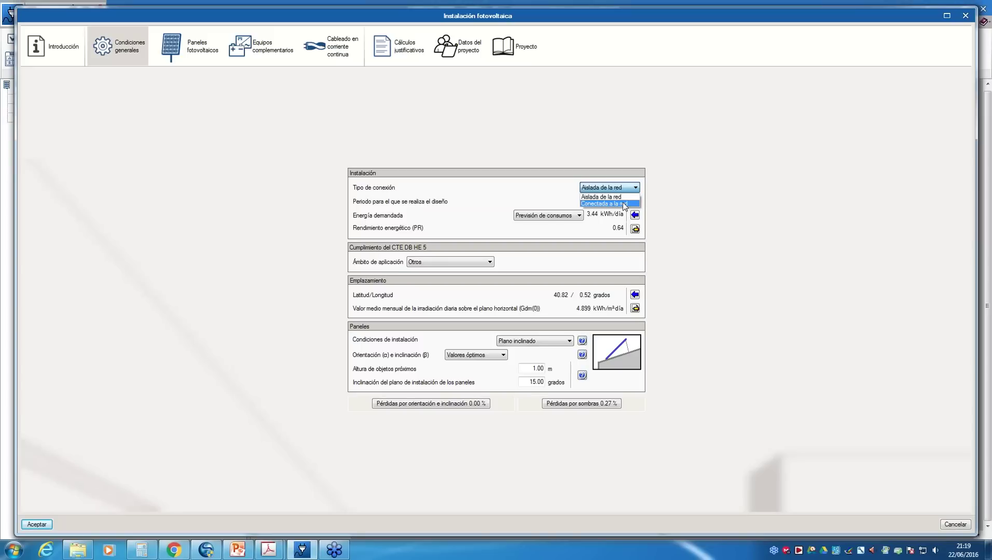
{"action": "left_click", "coordinate": [622, 203]}
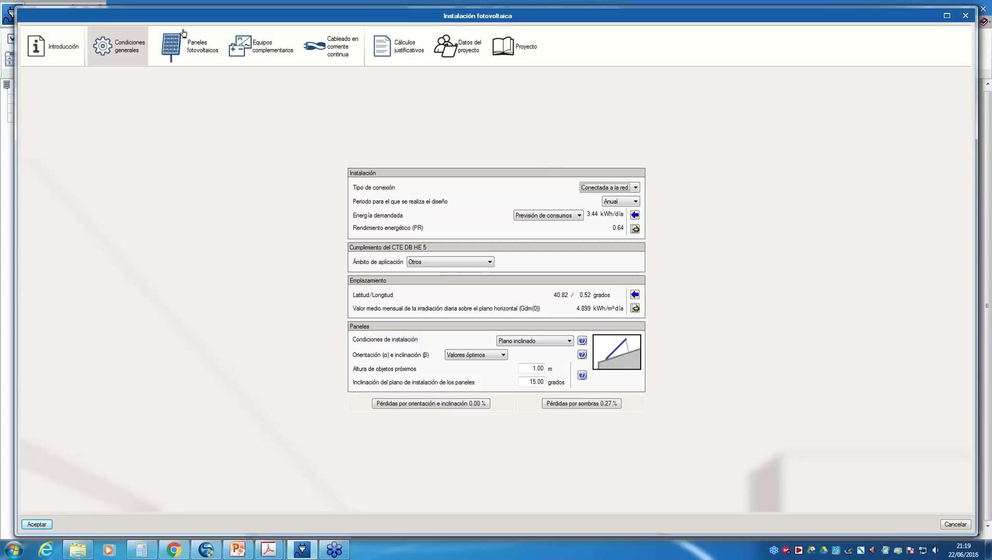
{"action": "left_click", "coordinate": [600, 189]}
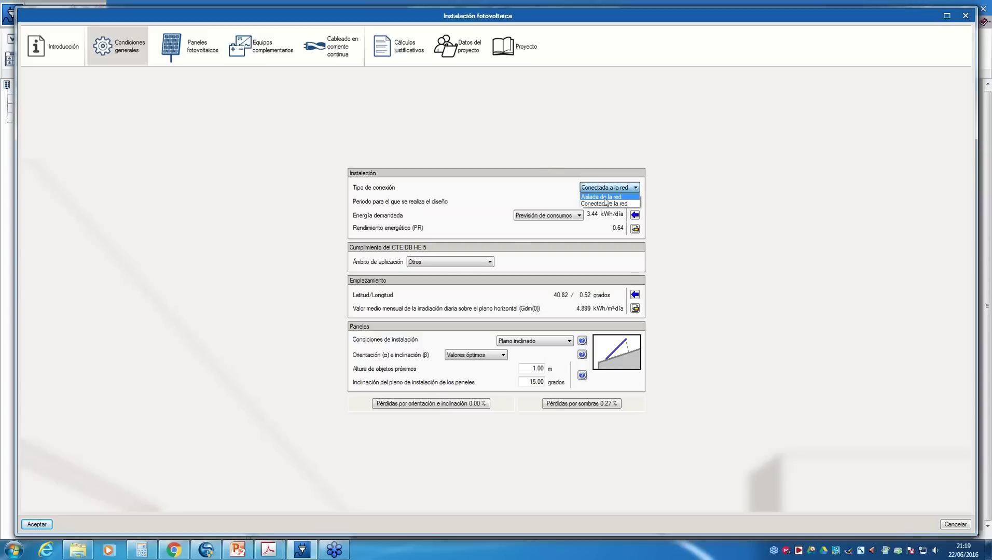
{"action": "left_click", "coordinate": [604, 198]}
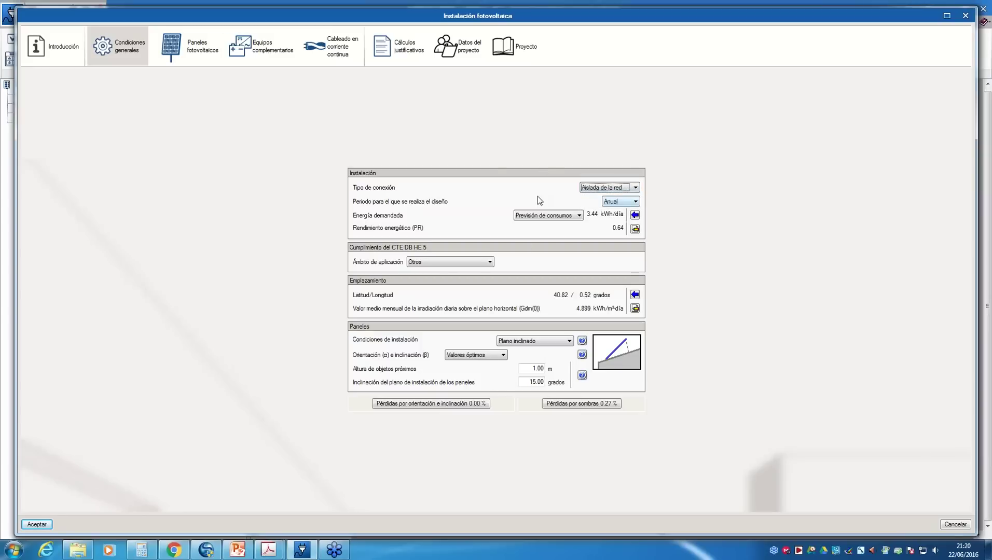
Review the photovoltaic panels, the complementary equipment and the direct-current wiring of the panel branches, inverter and accumulator.
{"action": "left_click", "coordinate": [195, 52]}
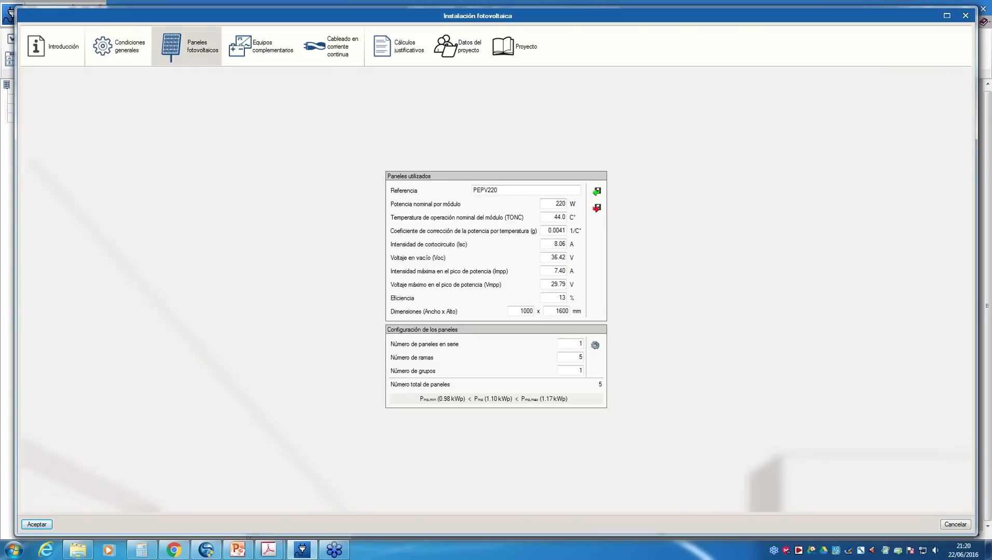
{"action": "left_click", "coordinate": [267, 52]}
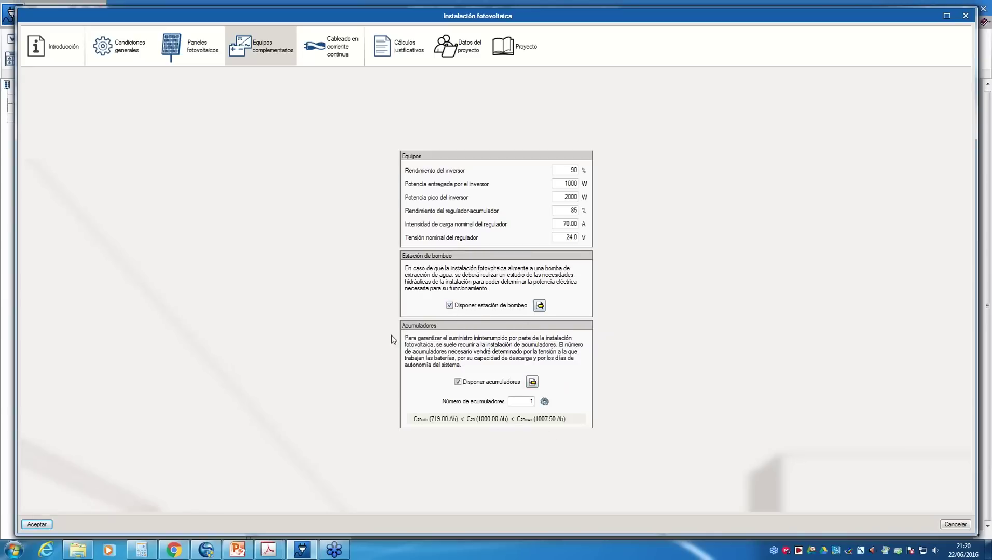
{"action": "left_click", "coordinate": [340, 44]}
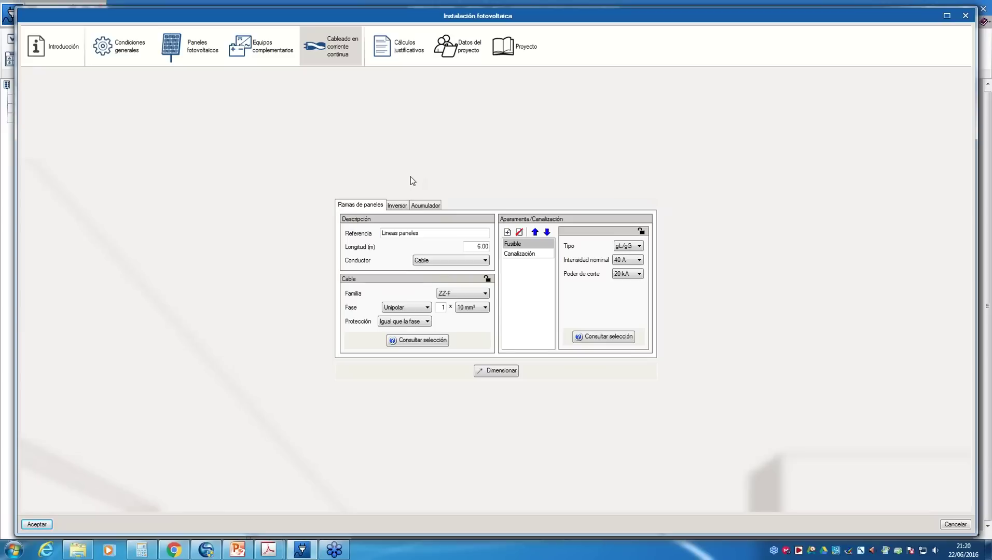
{"action": "left_click", "coordinate": [397, 206]}
{"action": "left_click", "coordinate": [423, 207]}
{"action": "left_click", "coordinate": [381, 208]}
Set the installation's connection type to Conectada a la red in the general conditions.
{"action": "left_click", "coordinate": [124, 56]}
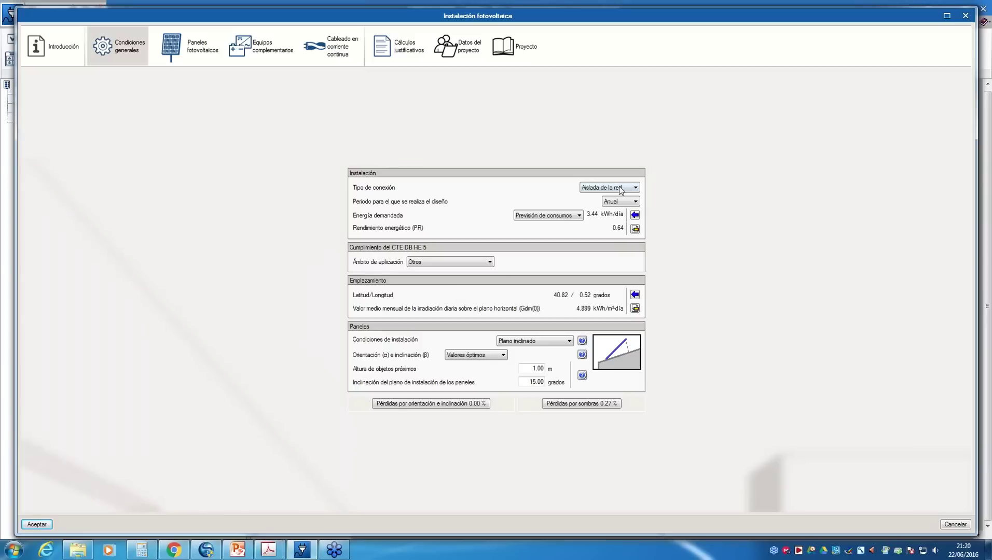
{"action": "left_click", "coordinate": [621, 188]}
{"action": "left_click", "coordinate": [620, 205]}
Check the panel, complementary equipment and direct-current wiring data for the grid-connected installation.
{"action": "left_click", "coordinate": [189, 56]}
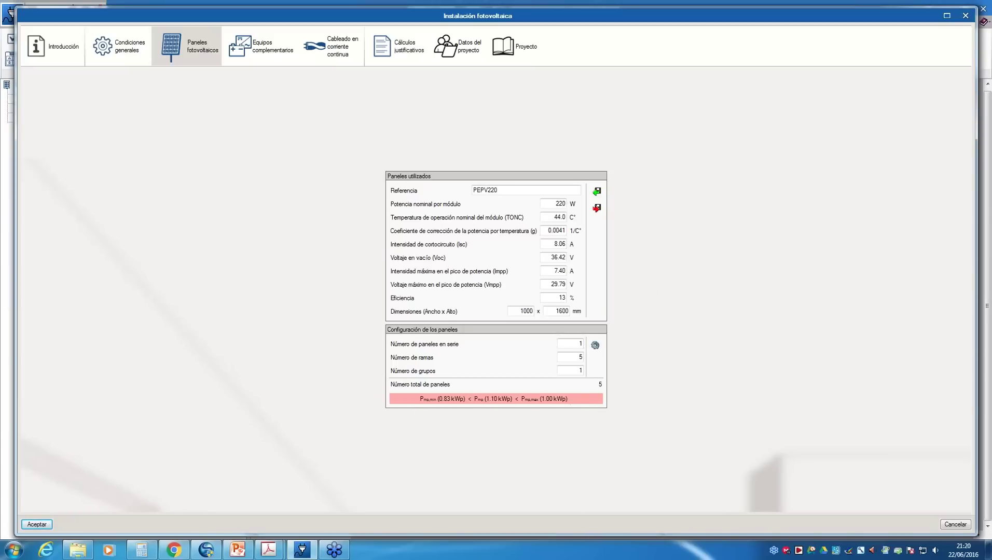
{"action": "left_click", "coordinate": [264, 48]}
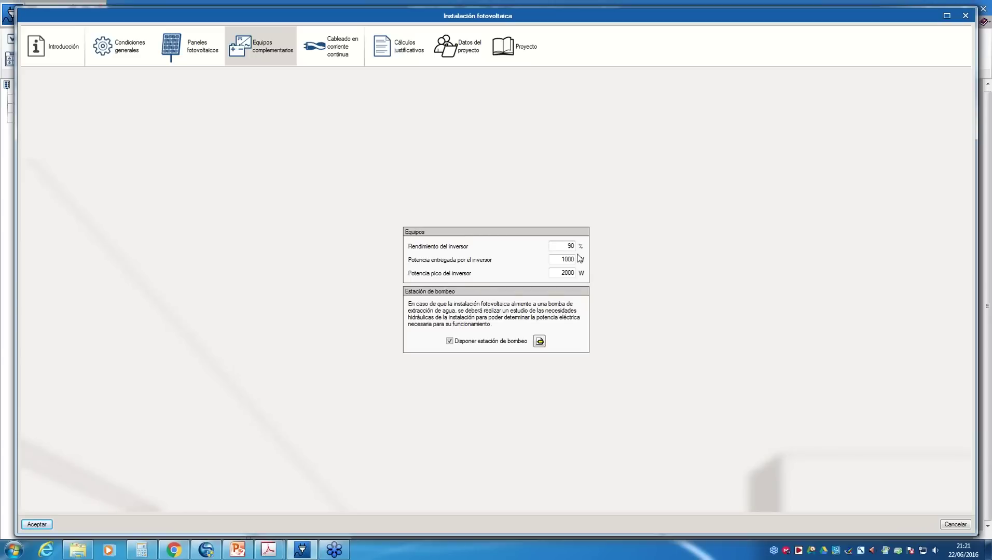
{"action": "left_click", "coordinate": [342, 48]}
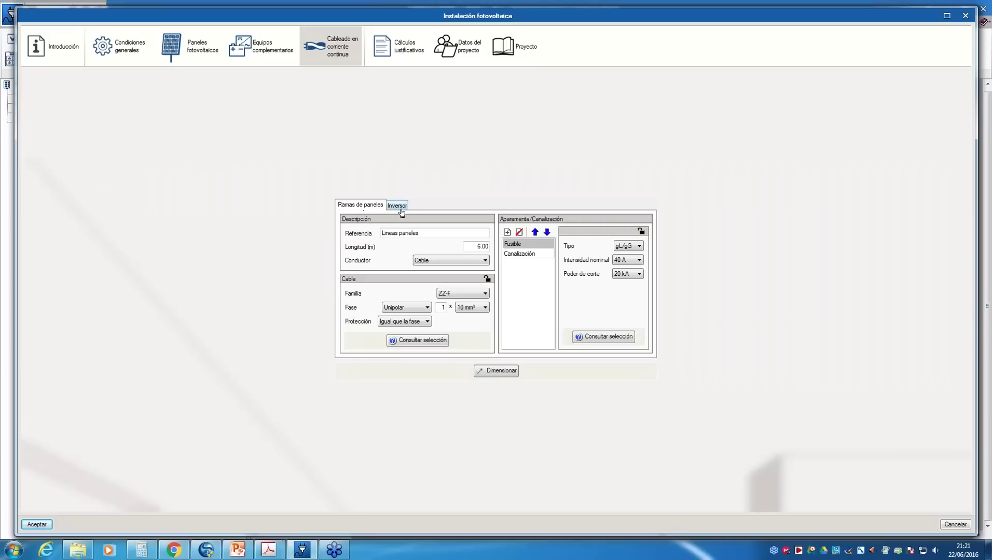
Examine the design period options in the general conditions and the consumption forecast table behind the demanded energy.
{"action": "left_click", "coordinate": [132, 53]}
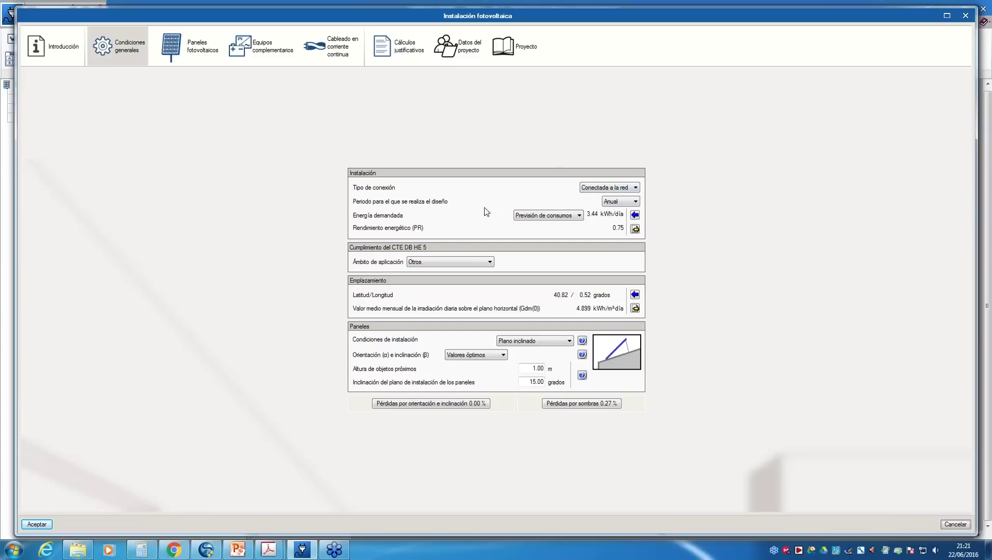
{"action": "left_click", "coordinate": [629, 201]}
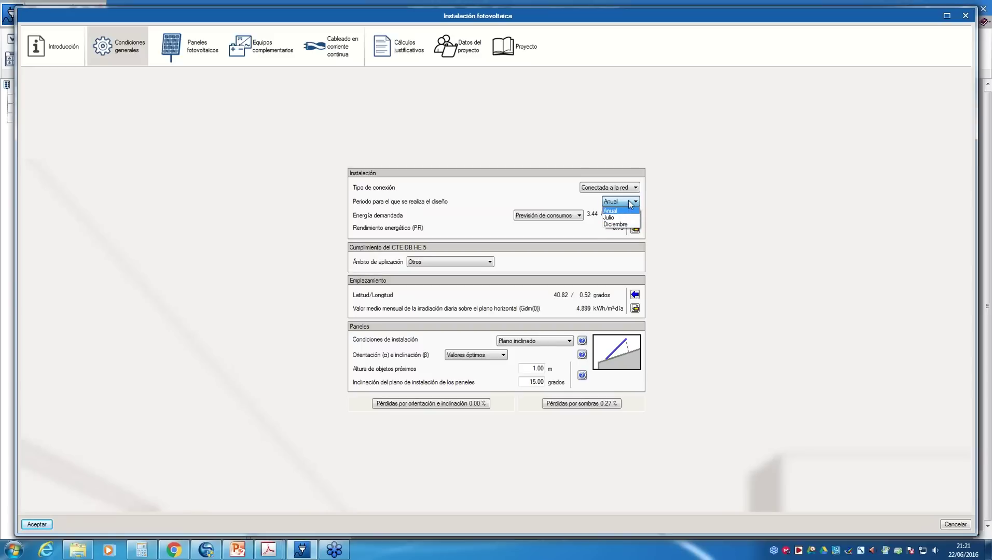
{"action": "left_click", "coordinate": [629, 200]}
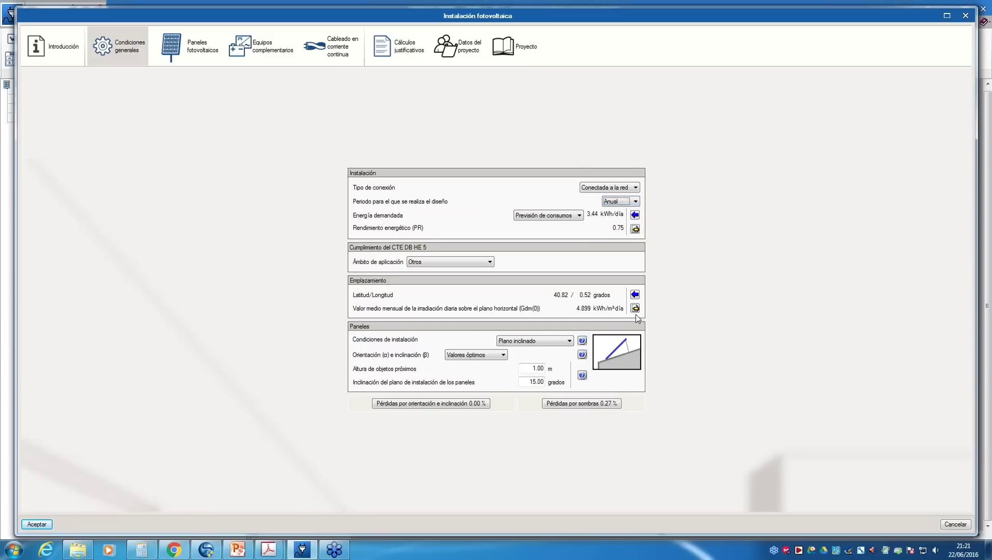
{"action": "left_click", "coordinate": [627, 202]}
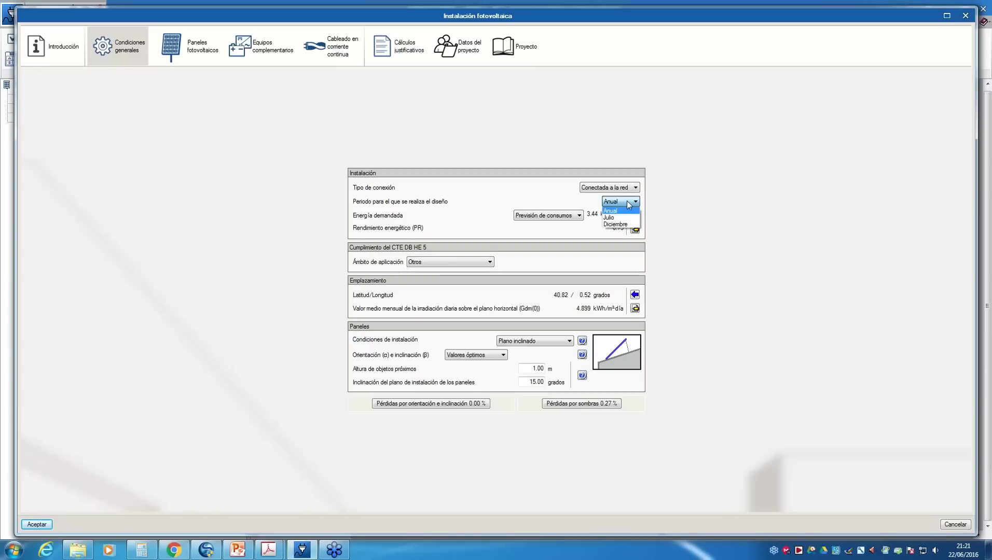
{"action": "left_click", "coordinate": [631, 213]}
{"action": "left_click", "coordinate": [635, 216]}
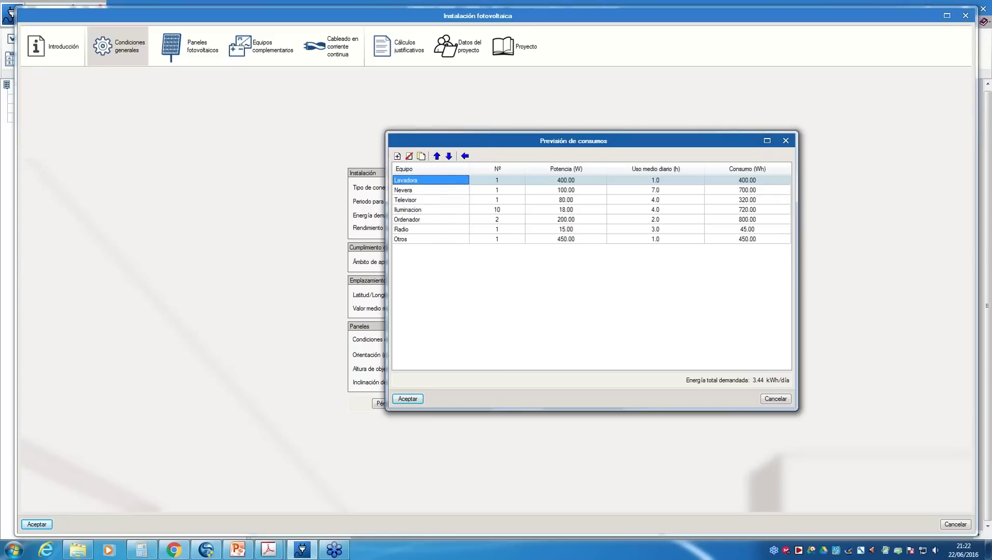
{"action": "left_click", "coordinate": [785, 141]}
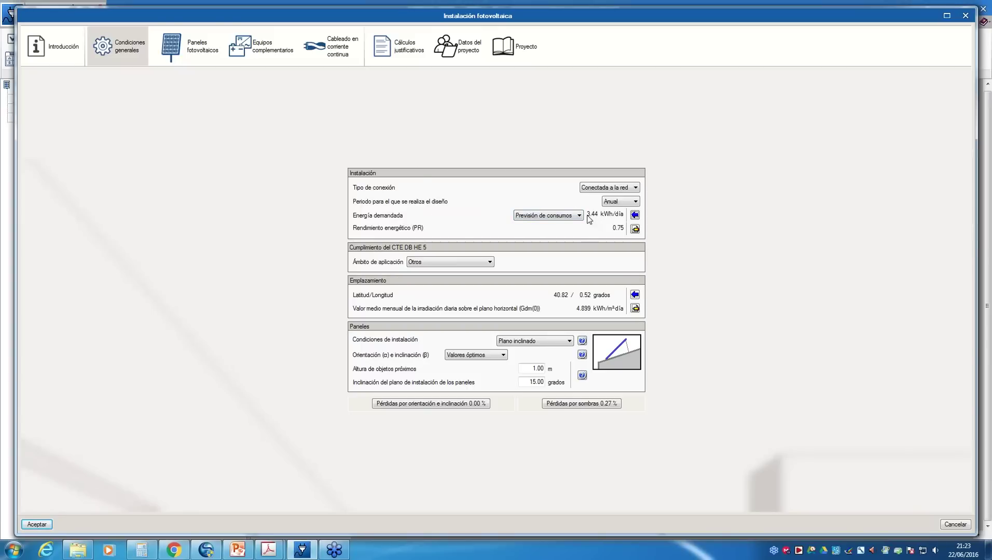
Define the demanded energy as Valor total and check the photovoltaic panel configuration against it.
{"action": "left_click", "coordinate": [570, 215]}
{"action": "left_click", "coordinate": [565, 227]}
{"action": "left_click_drag", "start_coordinate": [597, 216], "coordinate": [636, 220]}
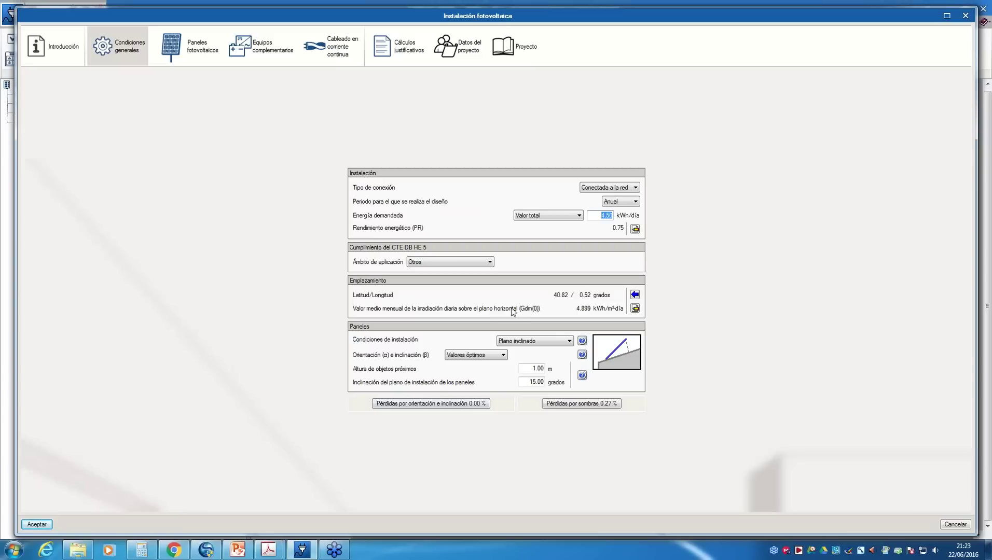
{"action": "left_click", "coordinate": [198, 48]}
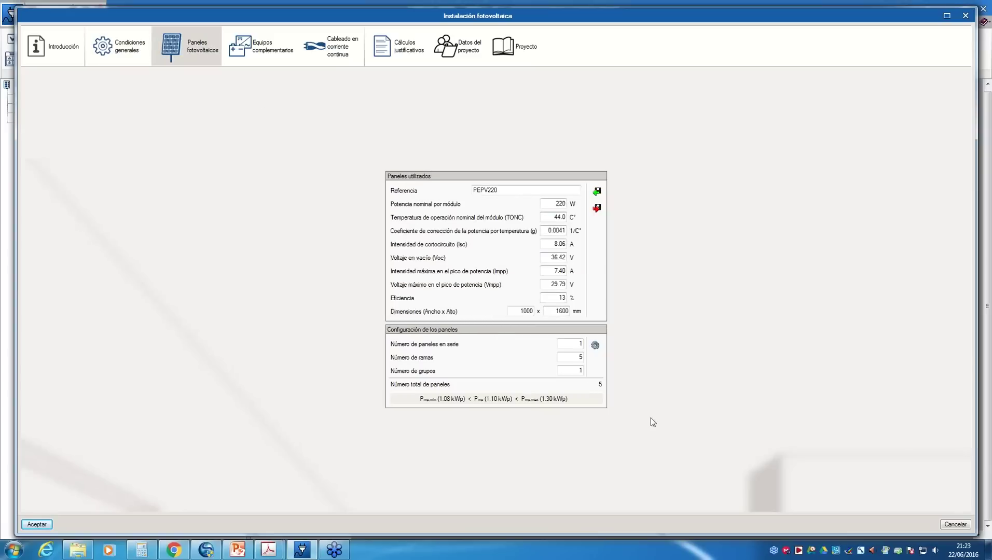
Set the installation's total demanded energy to 22 kWh/día in the general conditions.
{"action": "left_click", "coordinate": [130, 47]}
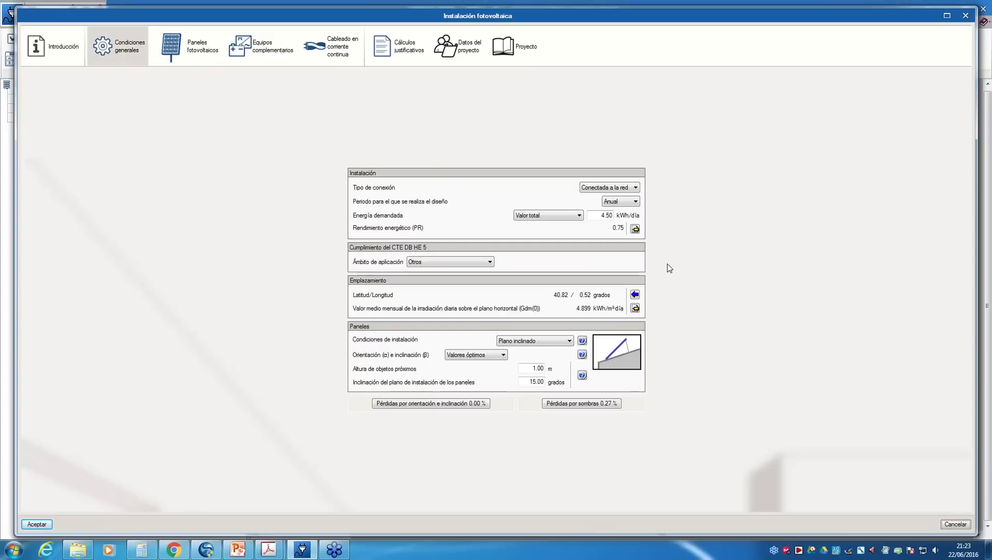
{"action": "type", "text": "22"}
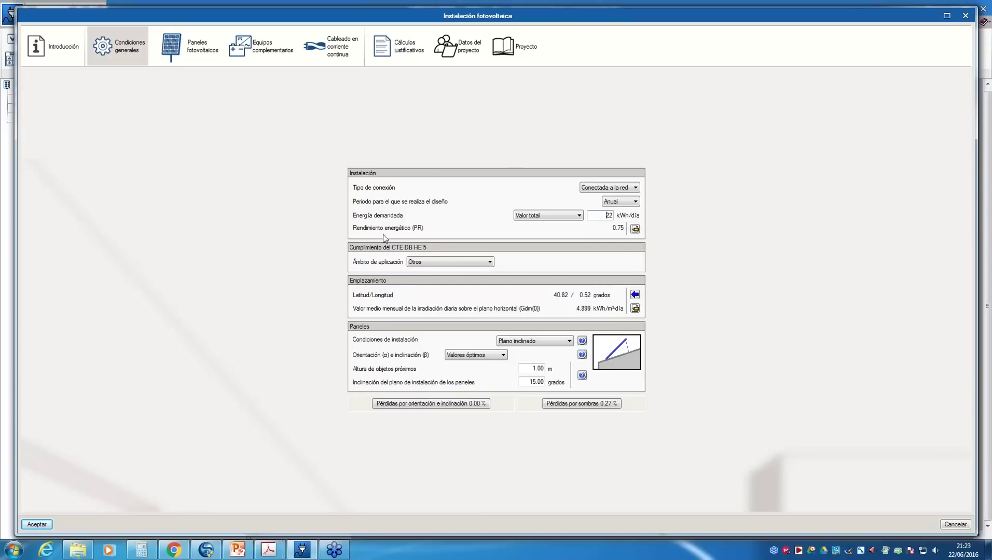
Switch the wiring losses in the energy performance breakdown to Valores introducidos and go through the remaining power loss percentages.
{"action": "left_click", "coordinate": [636, 230]}
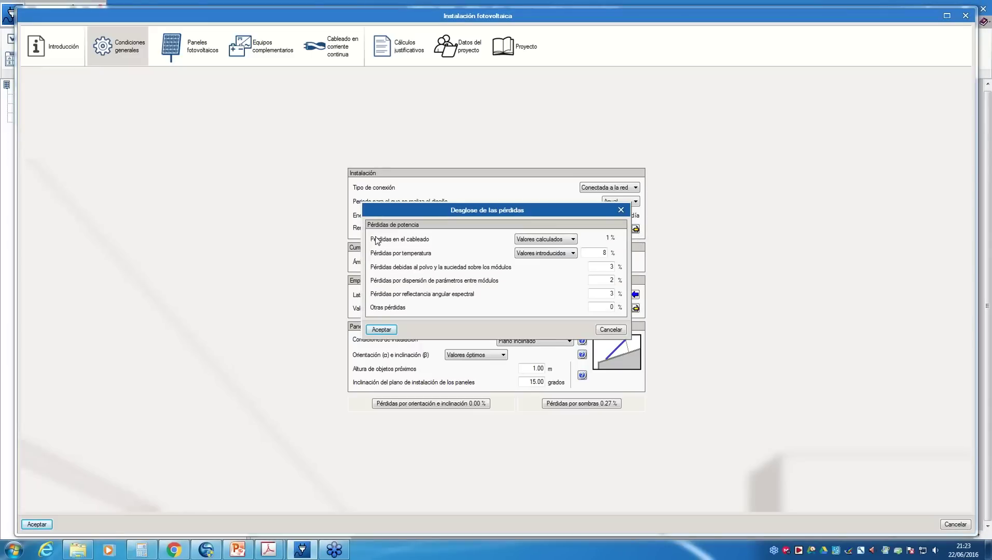
{"action": "left_click", "coordinate": [548, 241]}
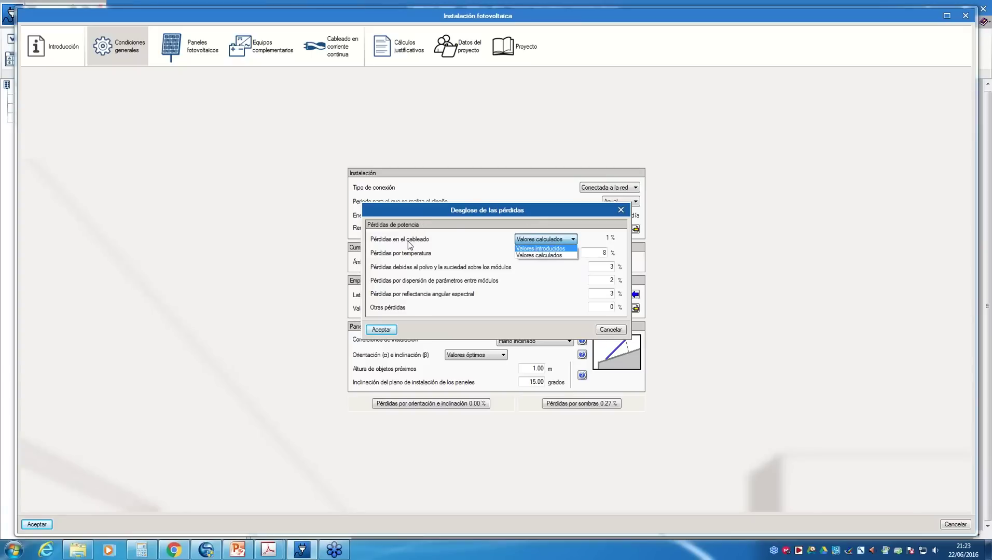
{"action": "left_click", "coordinate": [563, 249]}
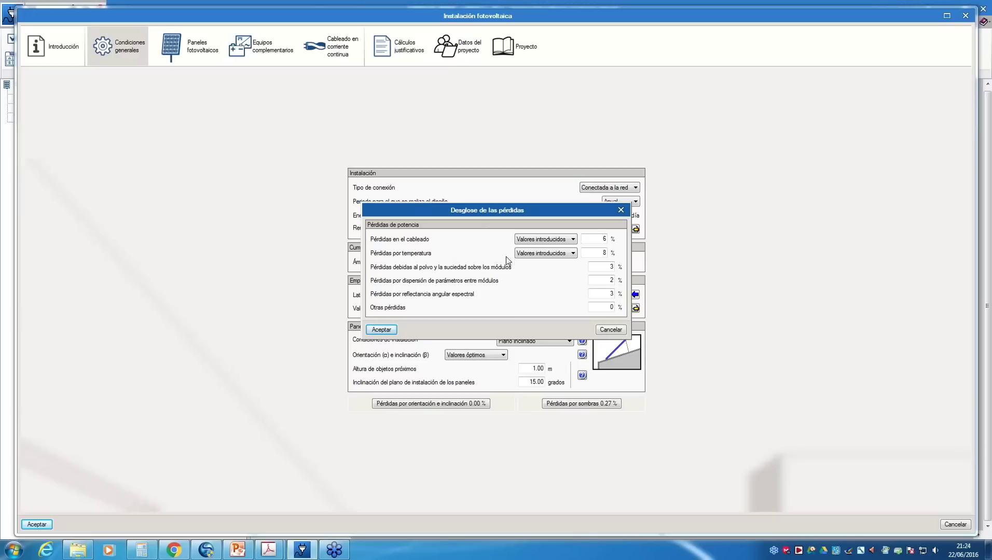
{"action": "double_click", "coordinate": [602, 239]}
{"action": "left_click", "coordinate": [573, 254]}
{"action": "left_click", "coordinate": [569, 261]}
{"action": "double_click", "coordinate": [590, 253]}
{"action": "double_click", "coordinate": [614, 267]}
{"action": "double_click", "coordinate": [603, 279]}
{"action": "double_click", "coordinate": [613, 294]}
{"action": "double_click", "coordinate": [602, 309]}
{"action": "left_click", "coordinate": [384, 329]}
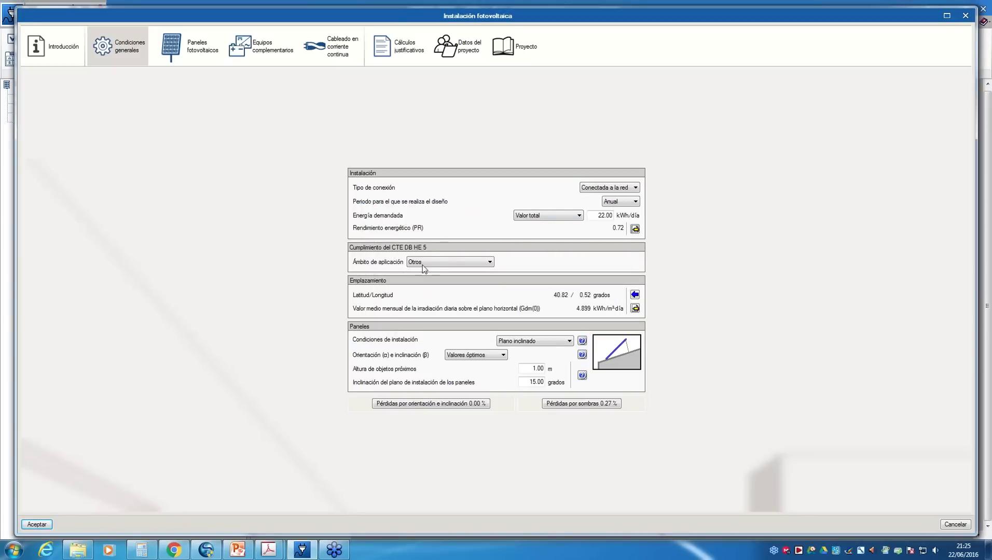
Recheck the breakdown of power losses behind the energy performance ratio.
{"action": "left_click", "coordinate": [435, 263]}
{"action": "left_click", "coordinate": [635, 229]}
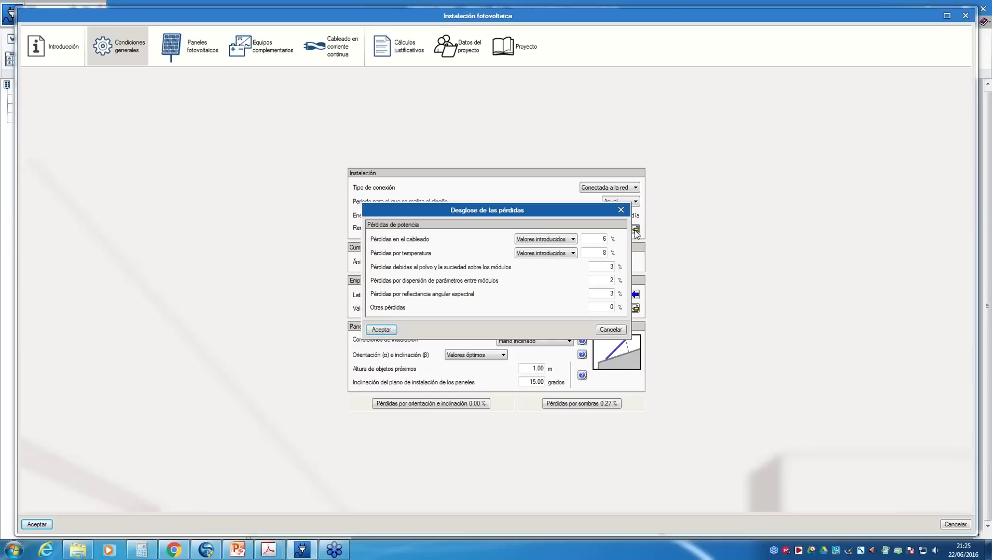
{"action": "left_click", "coordinate": [387, 330]}
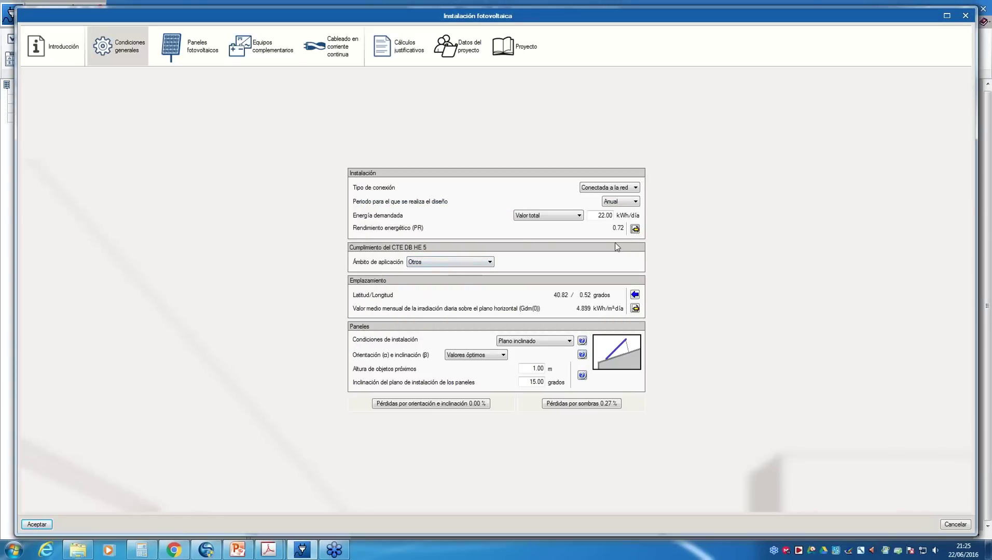
Examine the application scopes available for CTE DB HE 5 compliance, leaving Otros selected.
{"action": "left_click", "coordinate": [468, 262]}
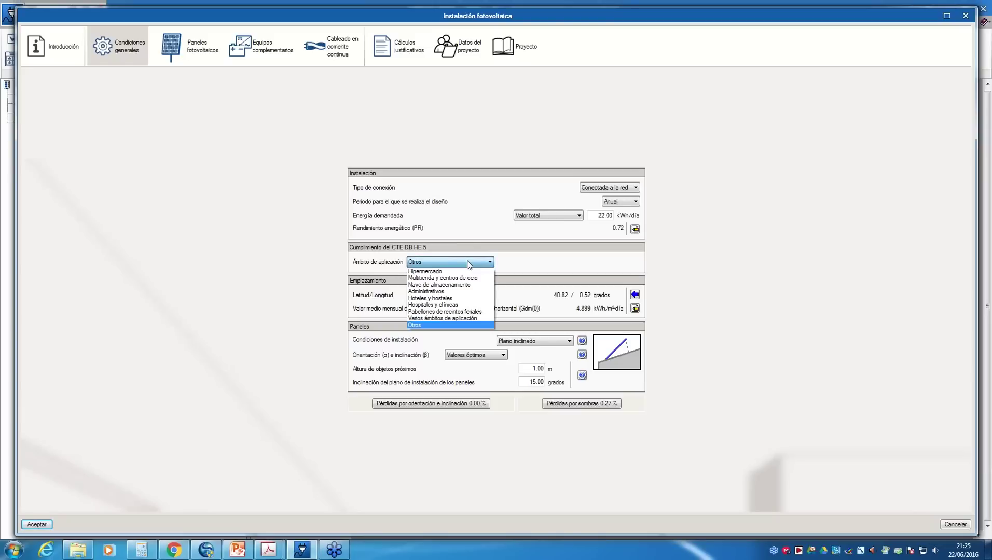
{"action": "left_click", "coordinate": [469, 264]}
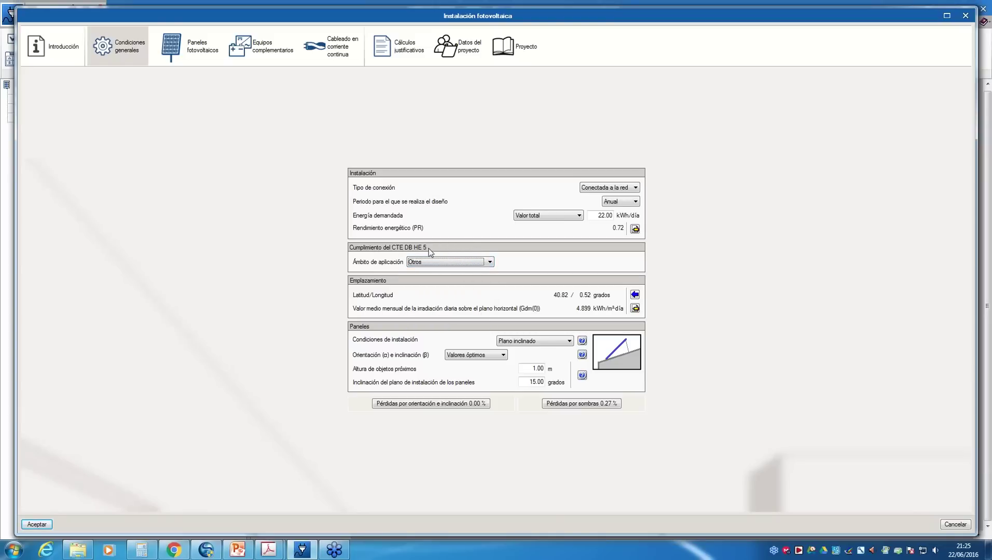
{"action": "left_click", "coordinate": [434, 262]}
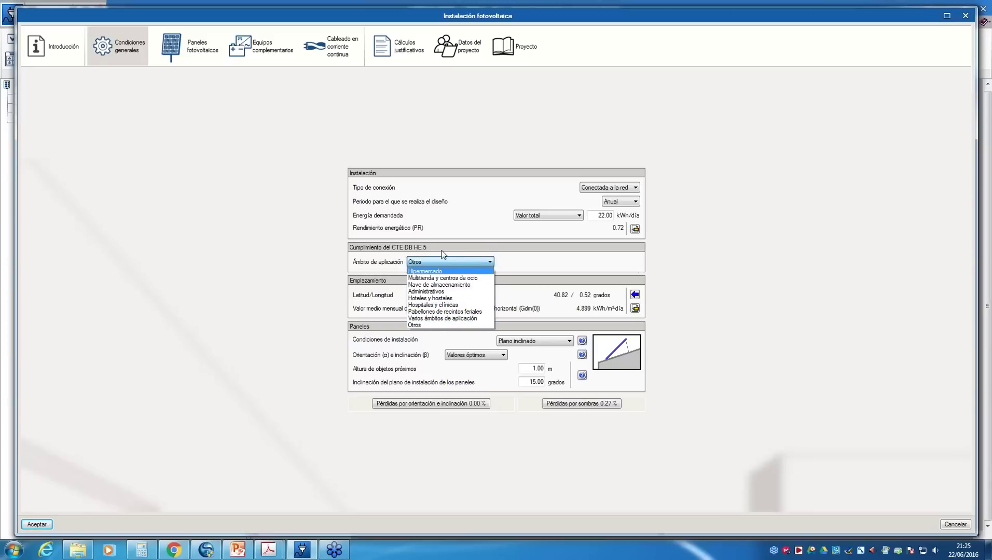
{"action": "left_click", "coordinate": [446, 264]}
{"action": "left_click", "coordinate": [446, 264]}
{"action": "left_click", "coordinate": [451, 261]}
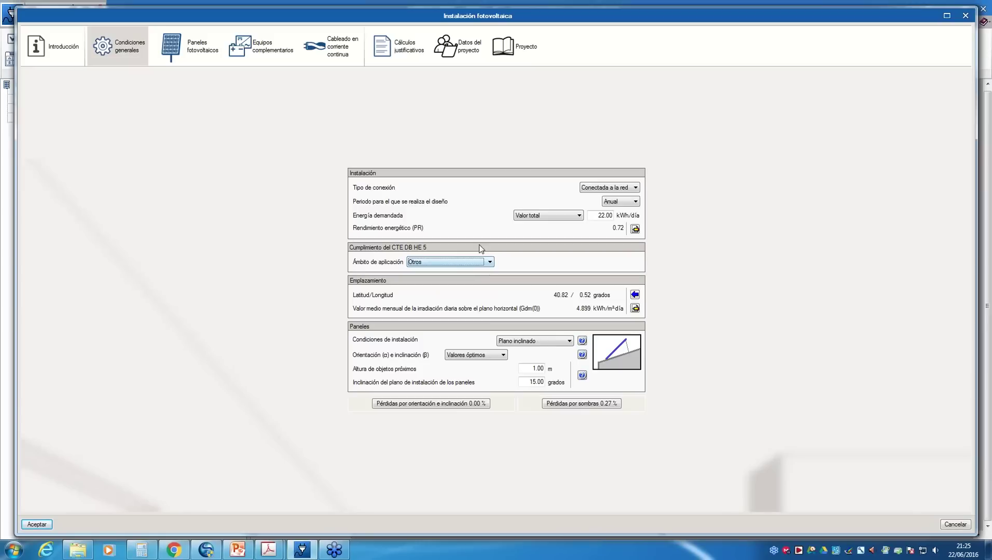
{"action": "left_click", "coordinate": [456, 263]}
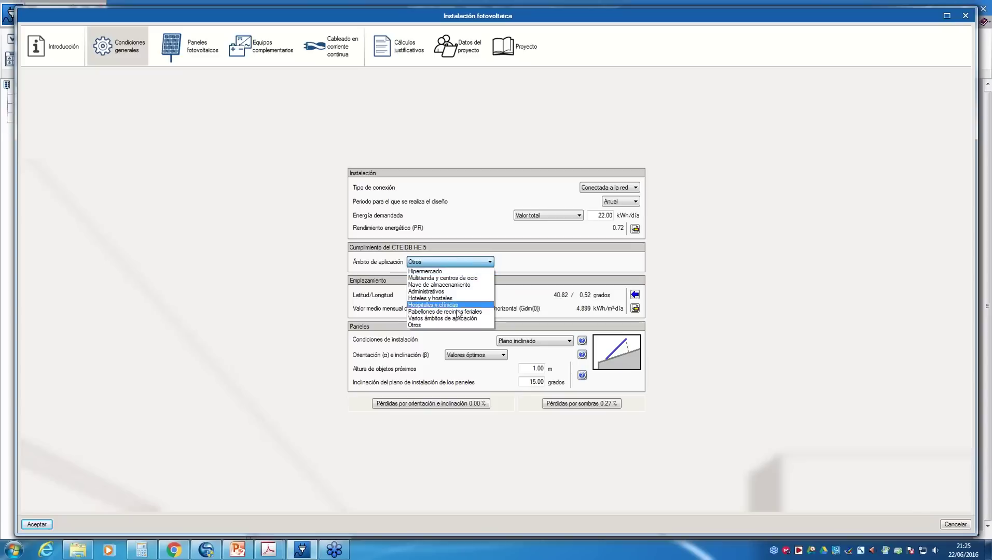
{"action": "left_click", "coordinate": [473, 262]}
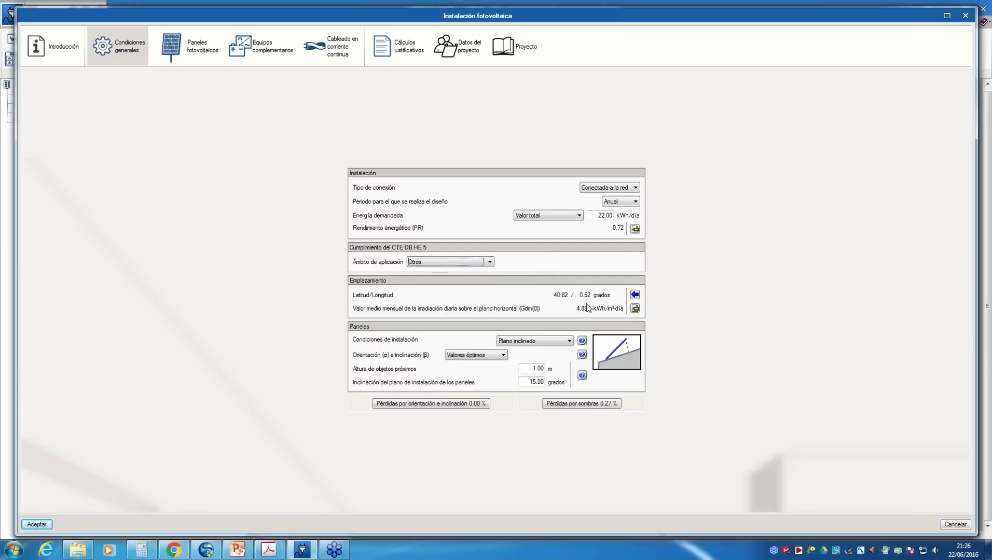
Set the installation's location to the municipality of Rueda in the province of Valladolid.
{"action": "left_click", "coordinate": [634, 295]}
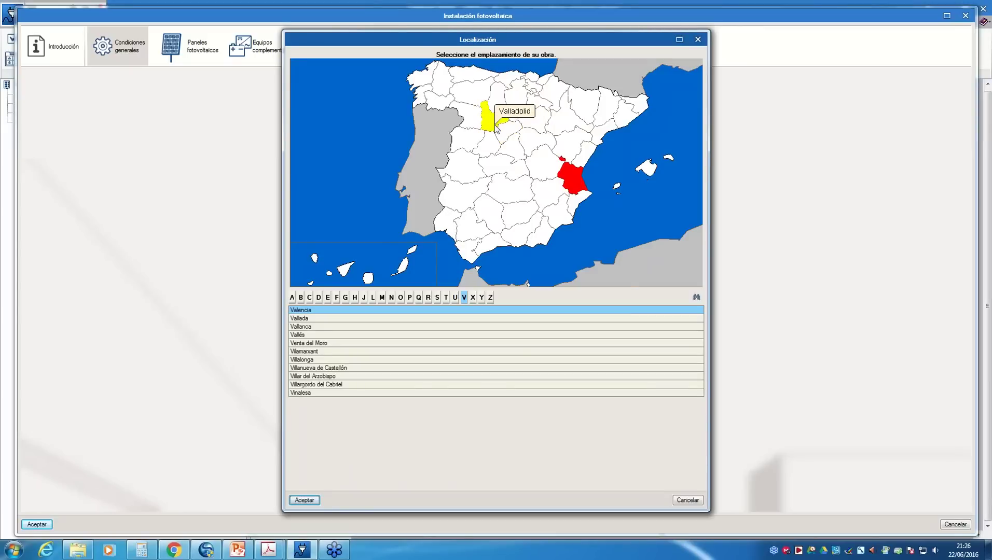
{"action": "left_click", "coordinate": [496, 129]}
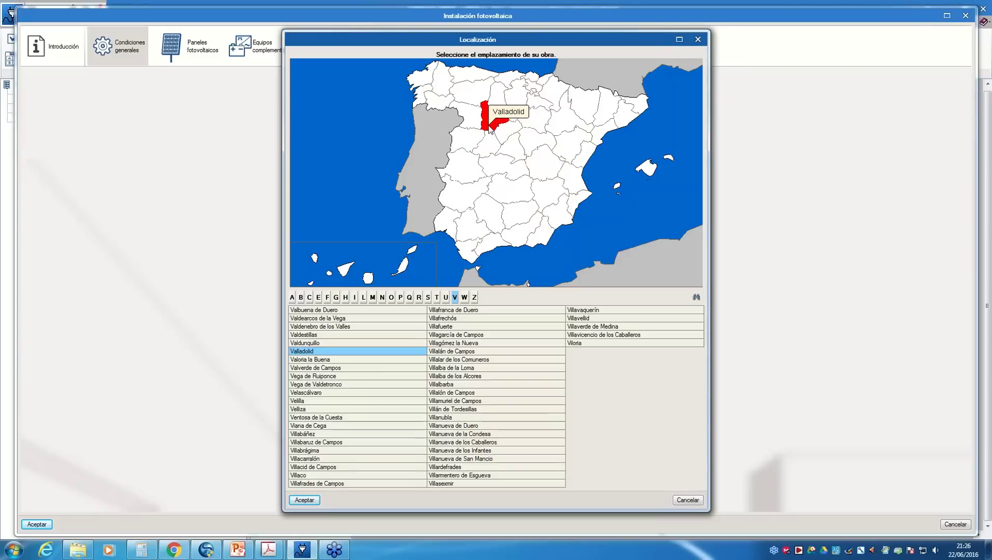
{"action": "left_click", "coordinate": [419, 298]}
{"action": "left_click", "coordinate": [306, 369]}
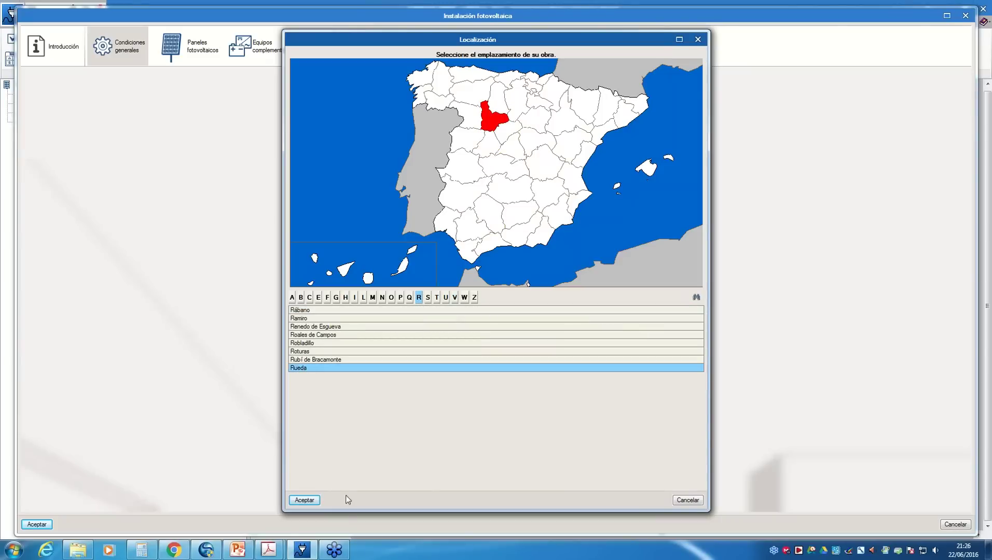
{"action": "left_click", "coordinate": [303, 501]}
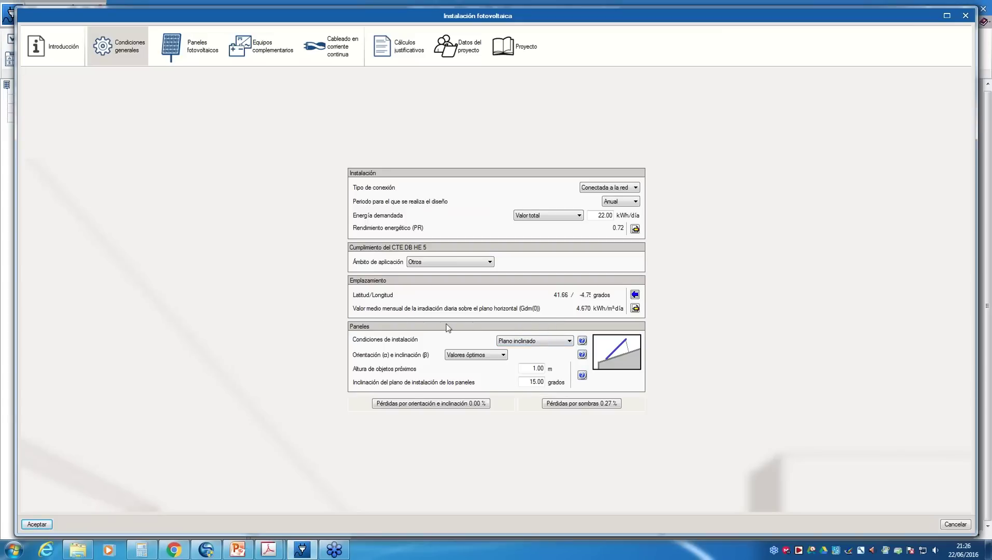
Review the monthly daily irradiation and ambient temperature data for the Rueda site.
{"action": "left_click", "coordinate": [635, 309]}
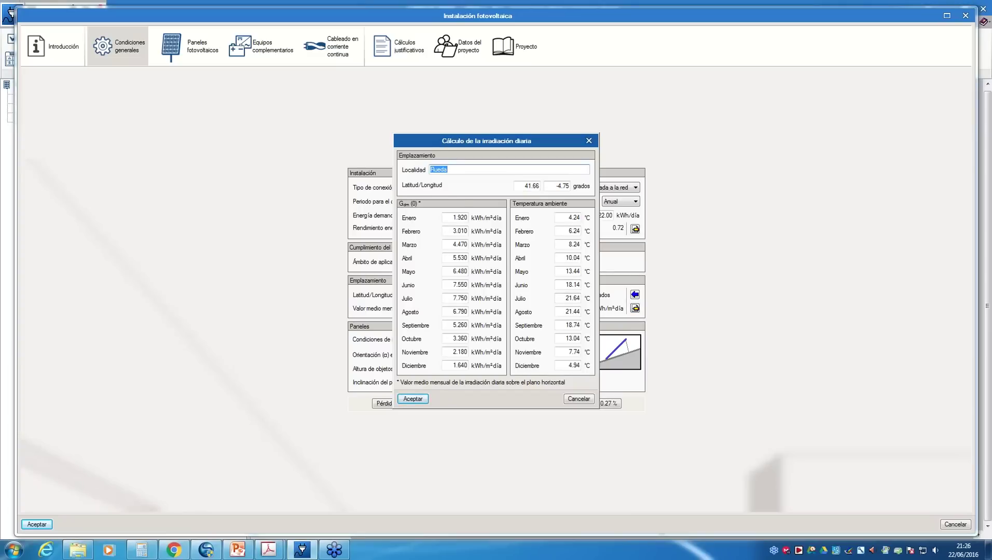
{"action": "left_click", "coordinate": [454, 366]}
{"action": "left_click", "coordinate": [453, 218]}
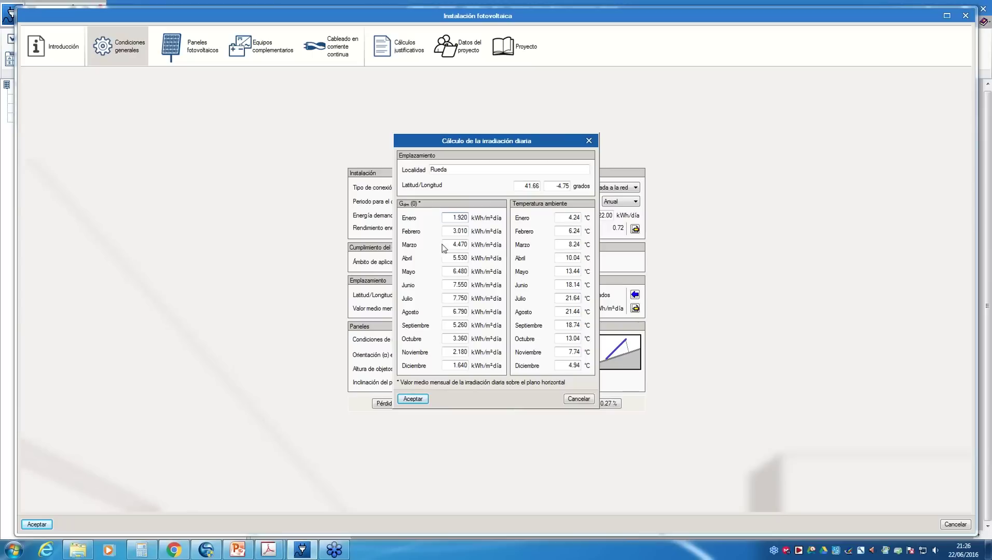
{"action": "double_click", "coordinate": [453, 217]}
{"action": "left_click", "coordinate": [569, 218]}
{"action": "left_click", "coordinate": [418, 399]}
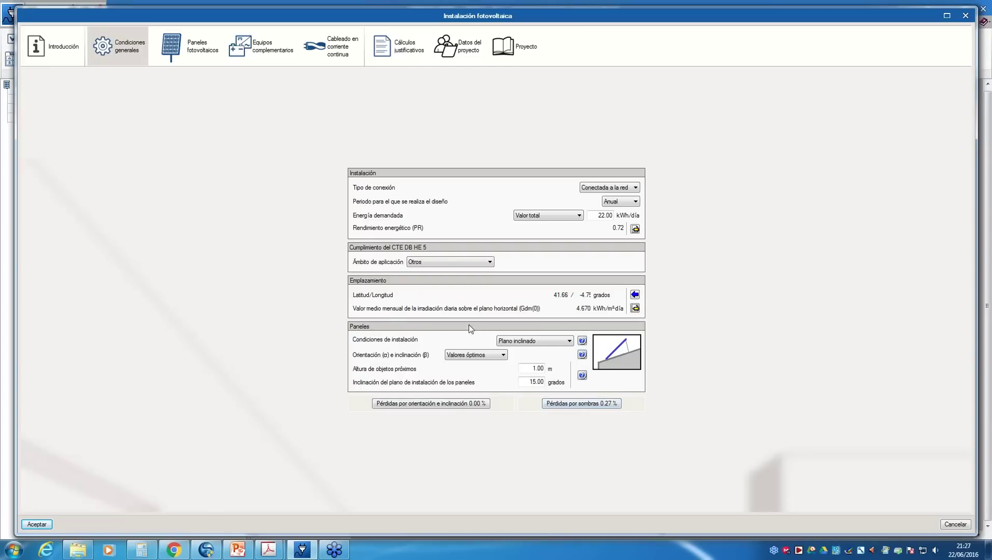
Compare the panel installation conditions Plano horizontal, Superposición, Integración arquitectónica and Seguimiento solar, and restore Plano inclinado.
{"action": "left_click", "coordinate": [563, 342]}
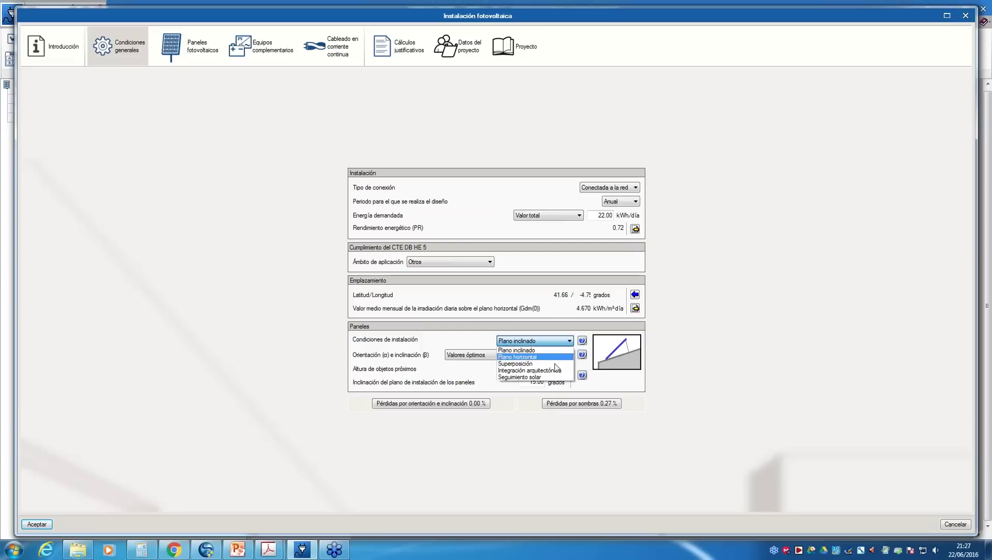
{"action": "left_click", "coordinate": [554, 351]}
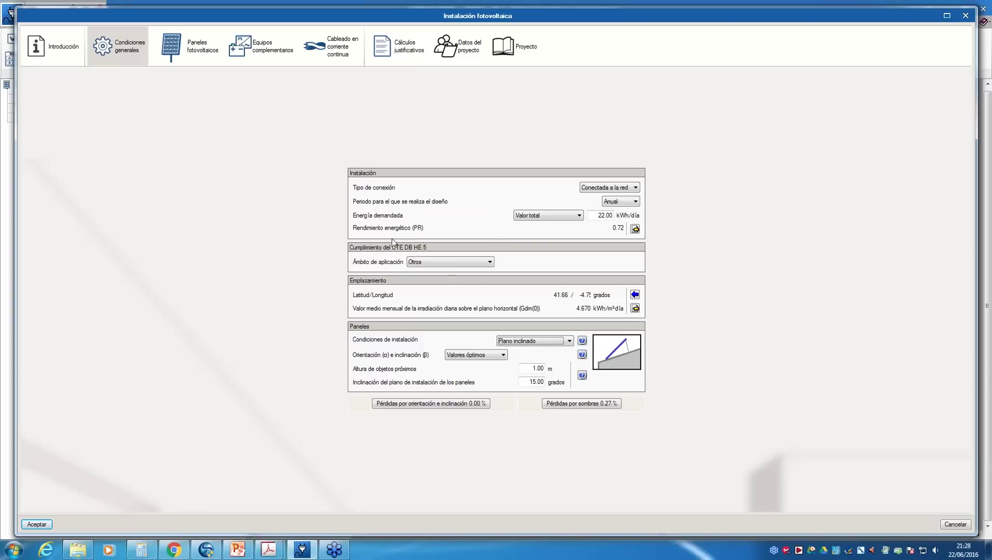
{"action": "left_click", "coordinate": [567, 341]}
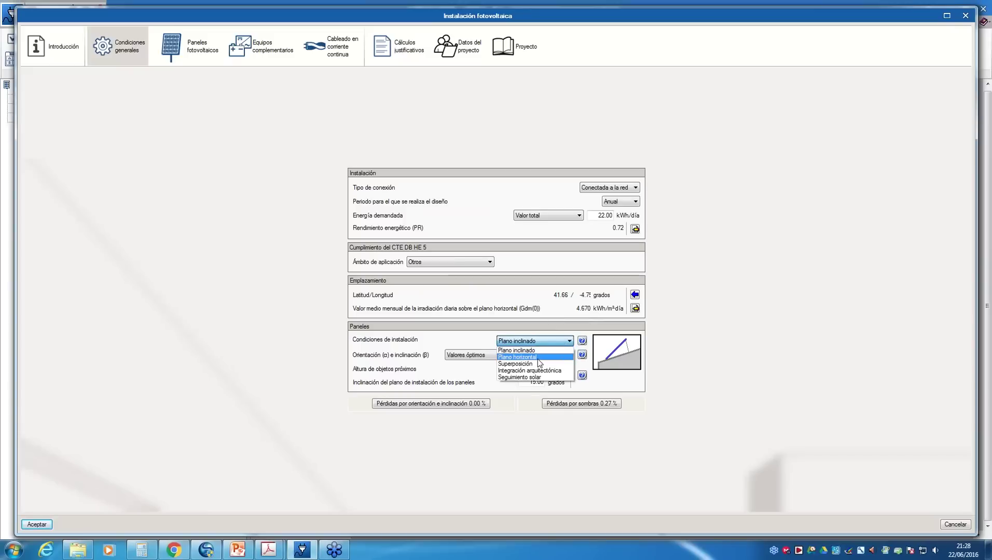
{"action": "left_click", "coordinate": [539, 358]}
{"action": "left_click", "coordinate": [559, 344]}
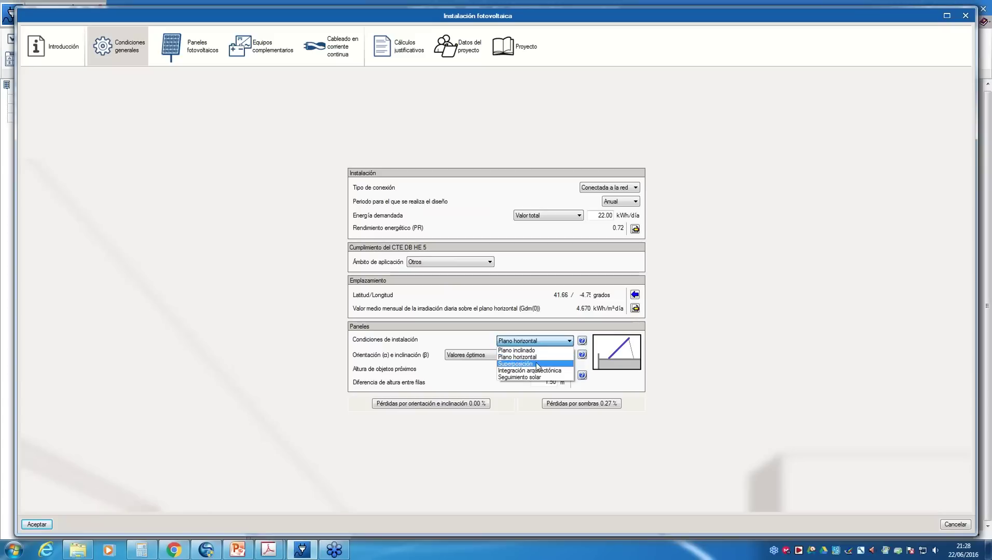
{"action": "left_click", "coordinate": [536, 363]}
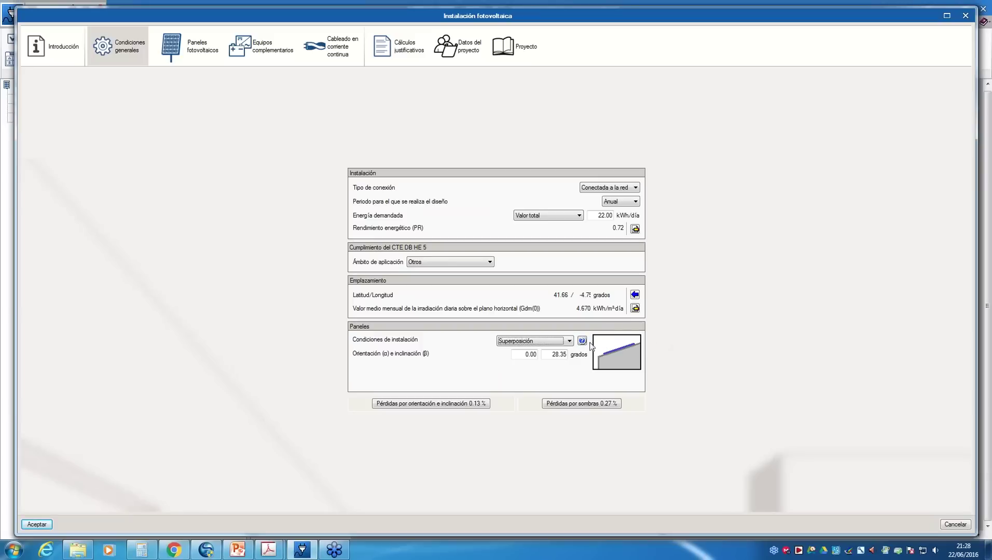
{"action": "left_click", "coordinate": [569, 341]}
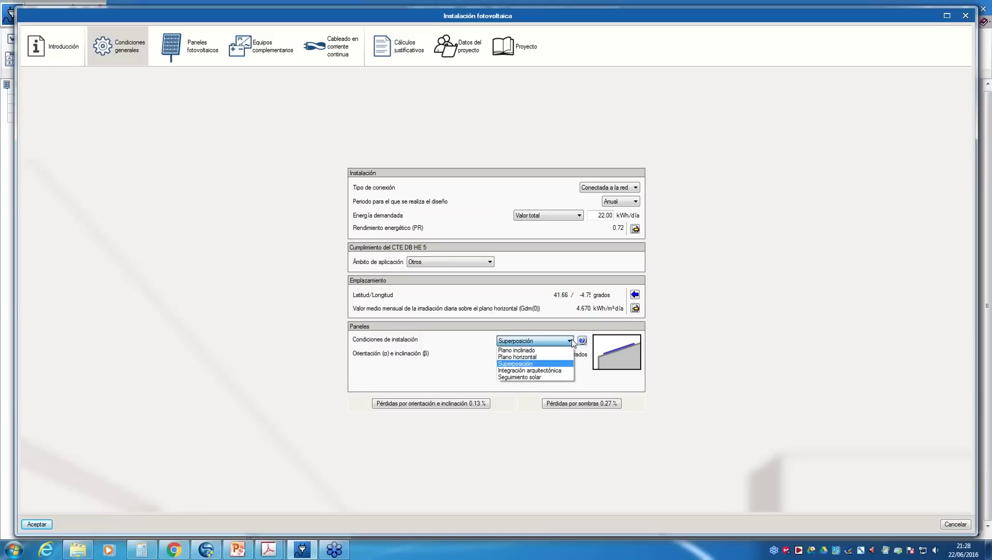
{"action": "left_click", "coordinate": [564, 370]}
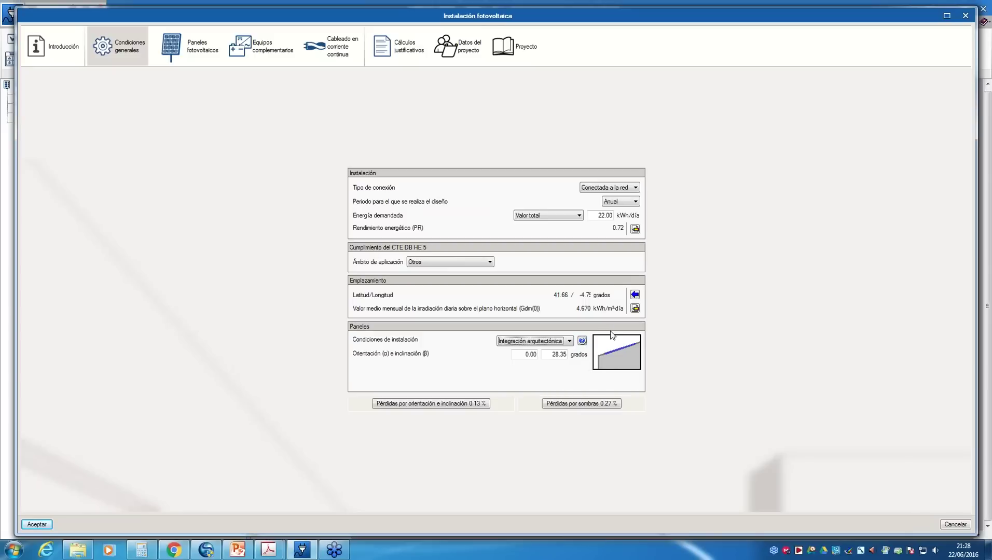
{"action": "left_click", "coordinate": [565, 342]}
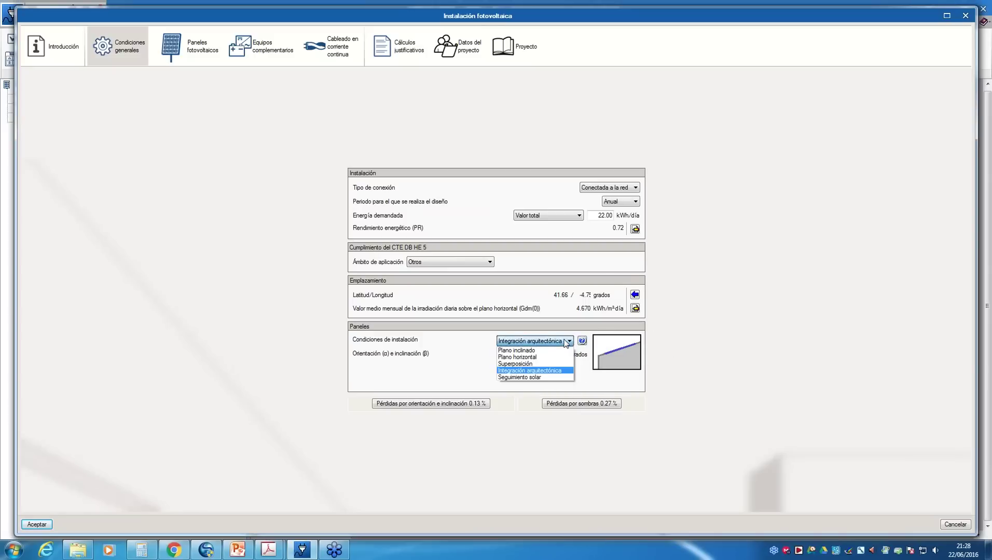
{"action": "left_click", "coordinate": [525, 378]}
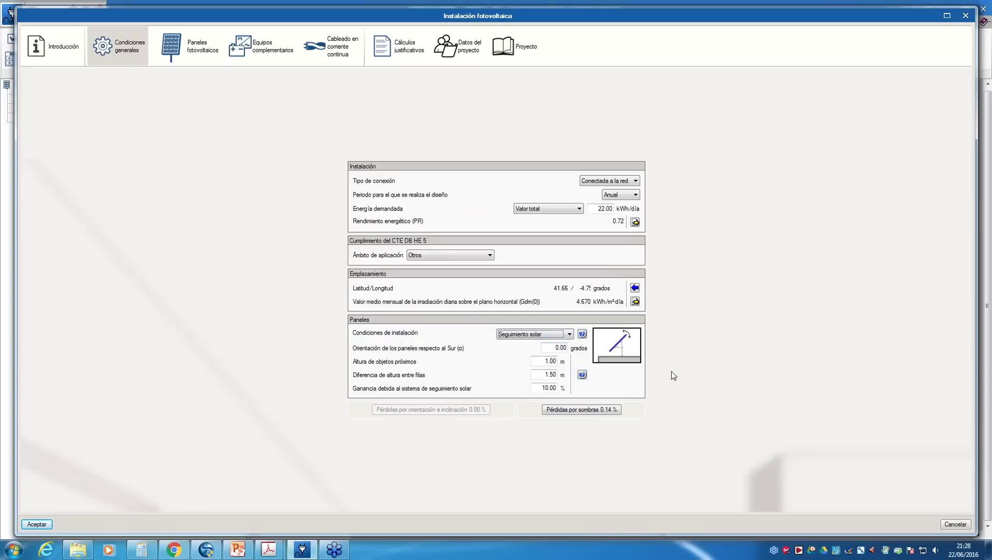
{"action": "left_click", "coordinate": [570, 335]}
{"action": "left_click", "coordinate": [569, 335]}
{"action": "left_click", "coordinate": [564, 337]}
{"action": "left_click", "coordinate": [552, 342]}
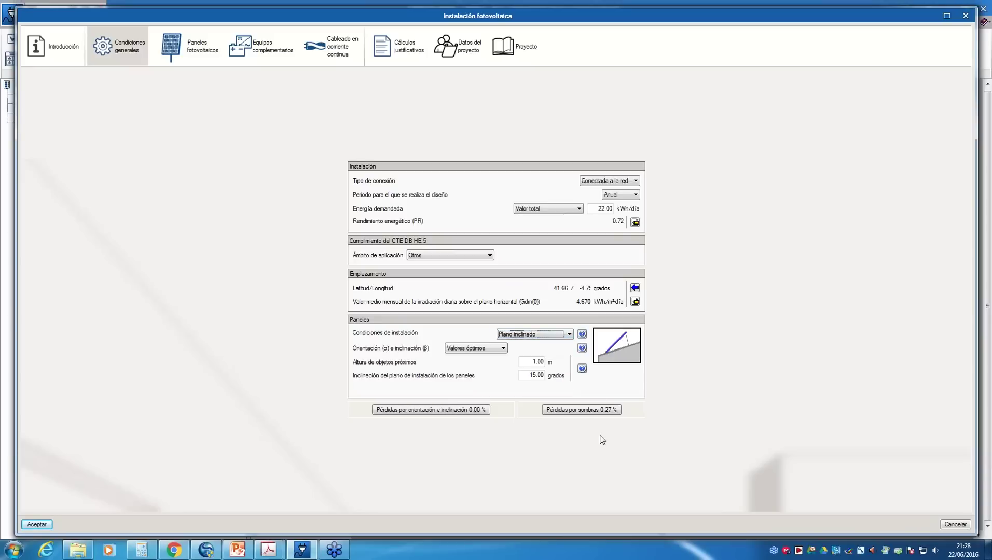
Examine the options for defining the panels' orientation and inclination, keeping Valores óptimos.
{"action": "left_click", "coordinate": [502, 348]}
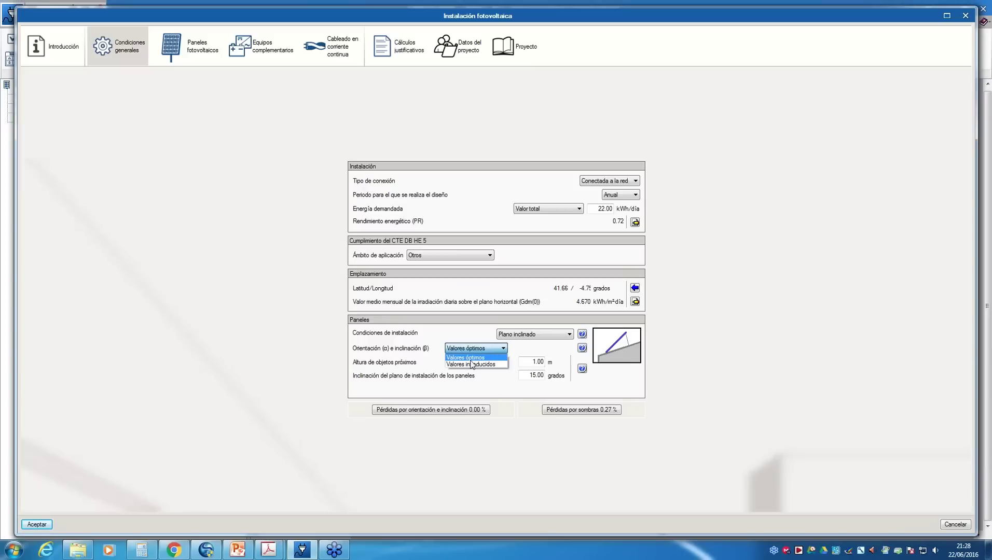
{"action": "left_click", "coordinate": [493, 358]}
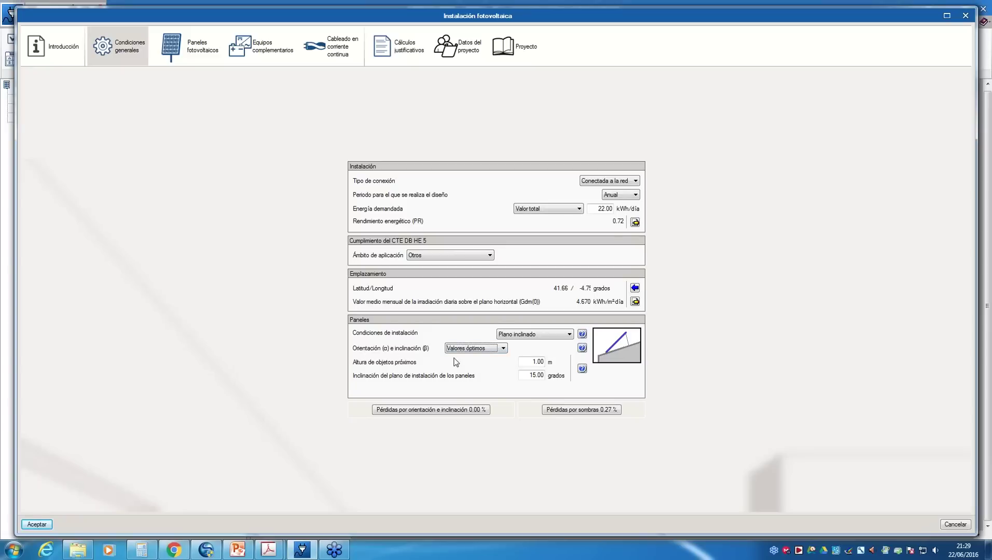
{"action": "left_click", "coordinate": [504, 349]}
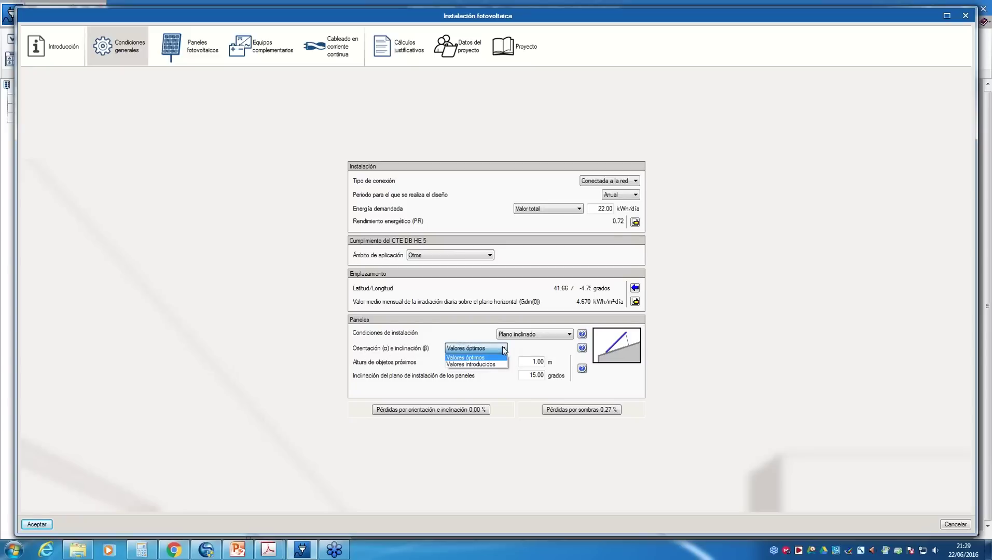
{"action": "left_click", "coordinate": [500, 357]}
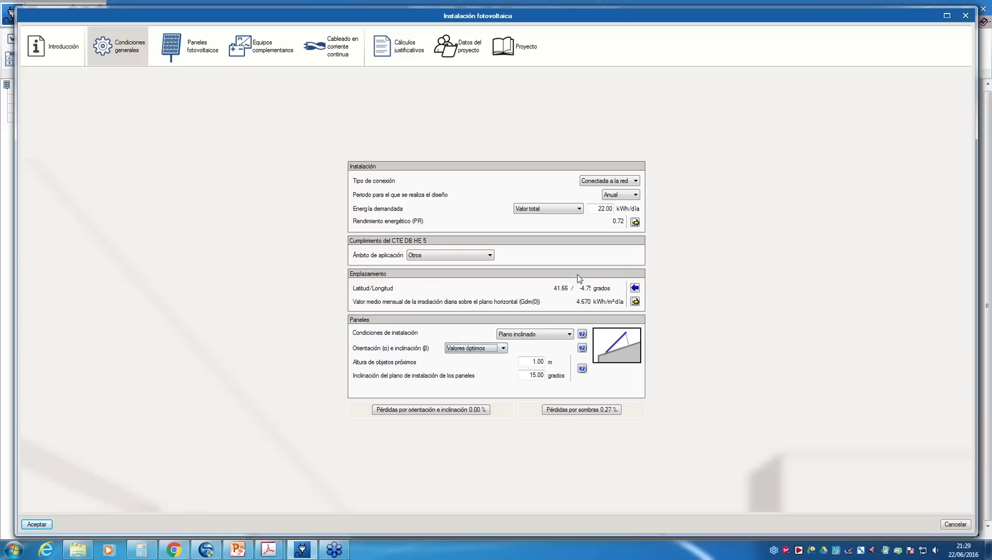
Try Valores introducidos for the panels' orientation and inclination, with an inclination of 31.66 degrees.
{"action": "left_click", "coordinate": [501, 349]}
{"action": "left_click", "coordinate": [470, 363]}
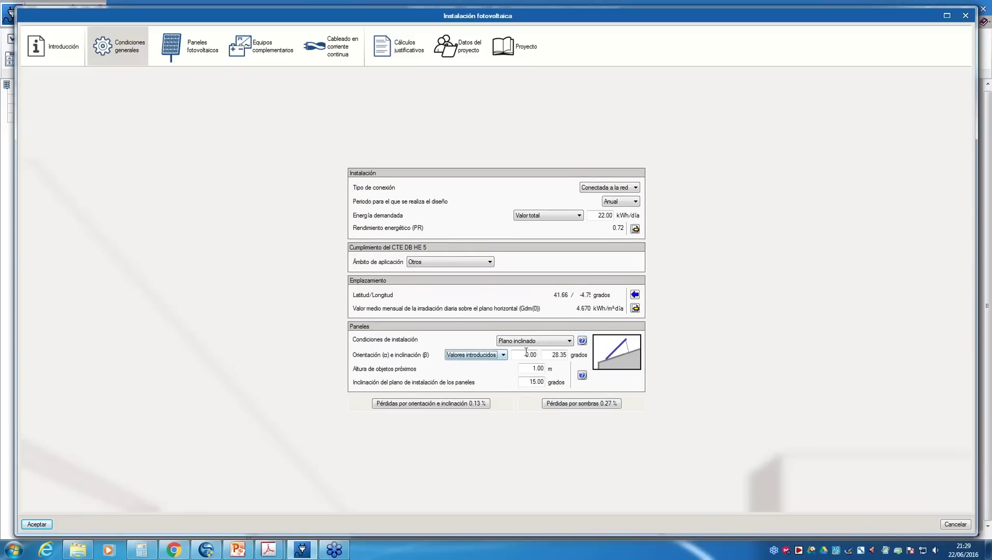
{"action": "left_click", "coordinate": [522, 355]}
{"action": "left_click", "coordinate": [565, 355]}
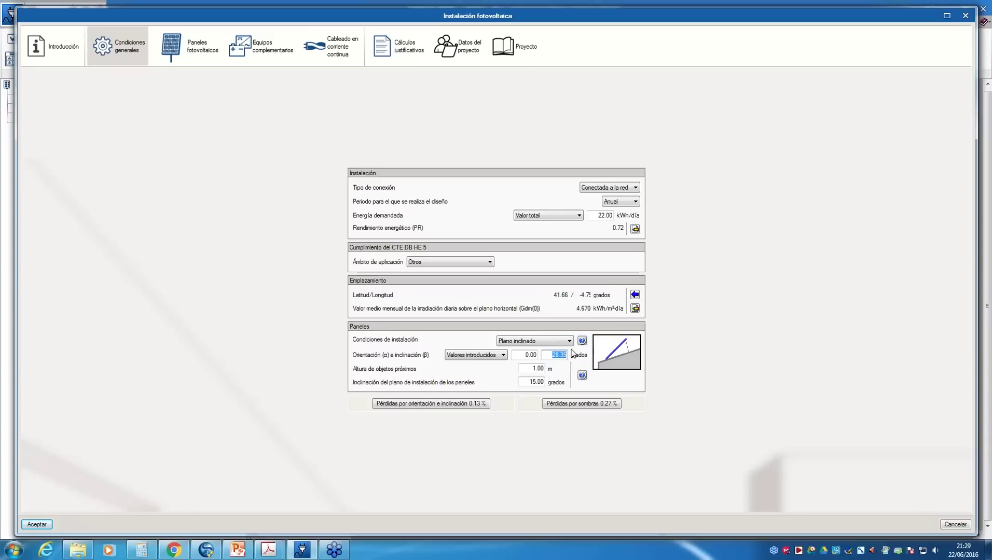
{"action": "left_click", "coordinate": [554, 356]}
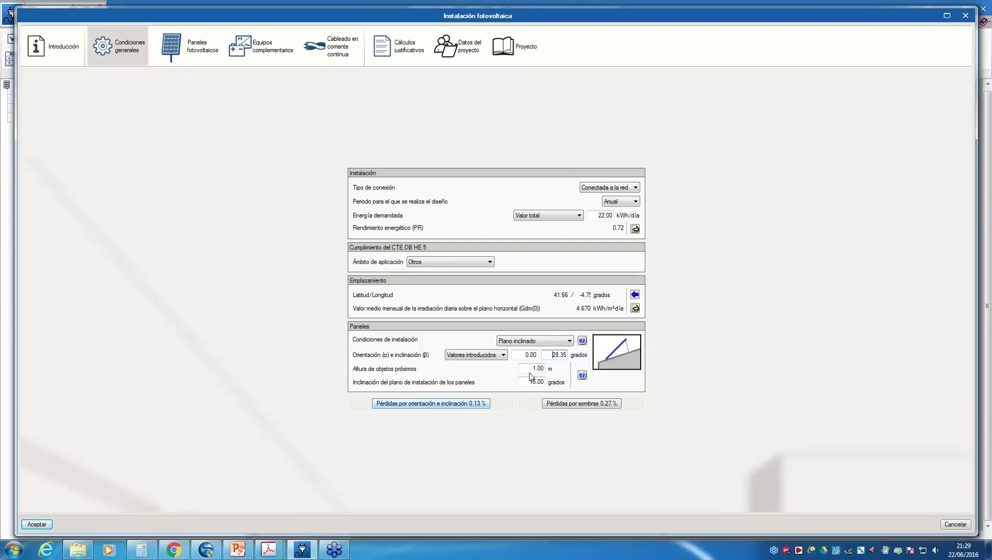
{"action": "double_click", "coordinate": [550, 355]}
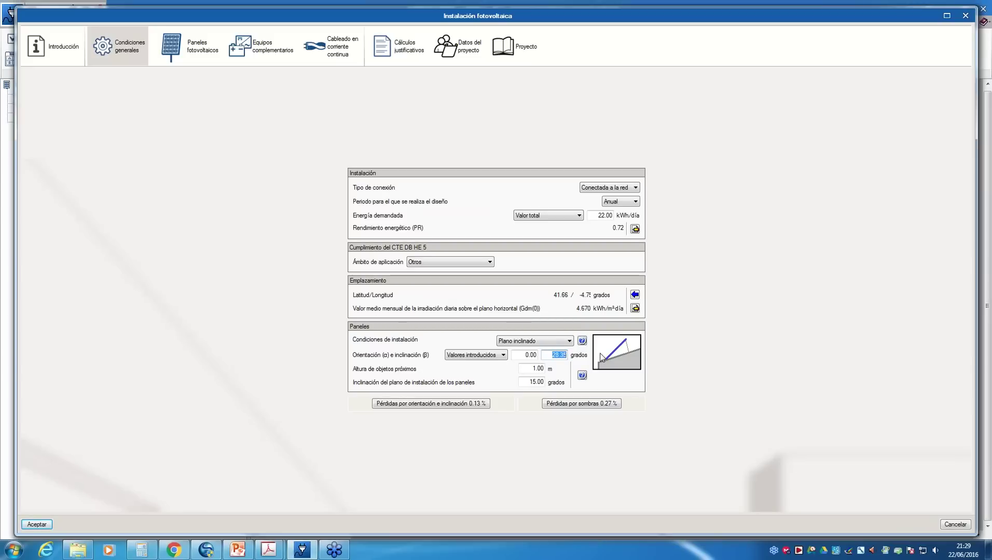
{"action": "type", "text": "31.66"}
{"action": "left_click", "coordinate": [520, 355]}
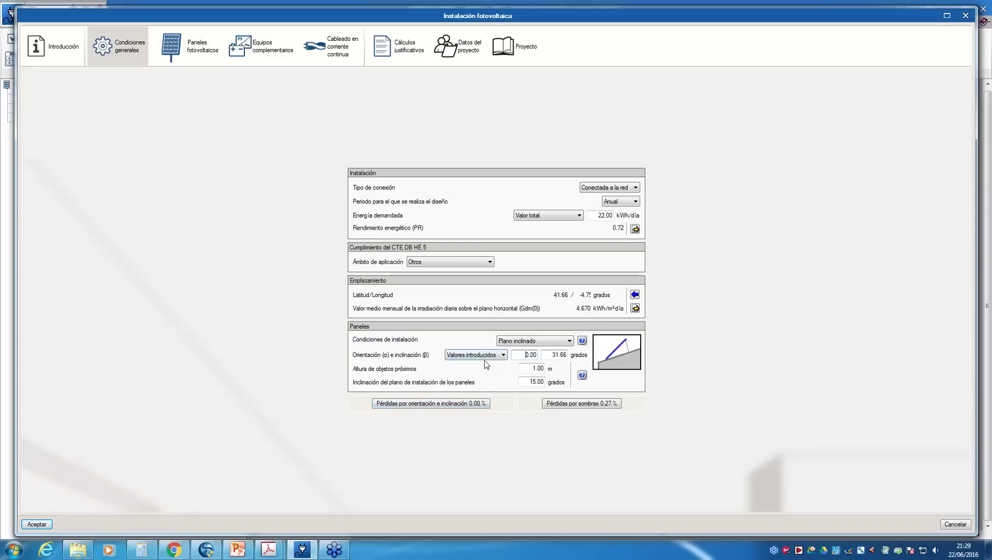
Compare Valores óptimos with Valores introducidos for the panels, trying an inclination of 20 degrees.
{"action": "left_click", "coordinate": [501, 357]}
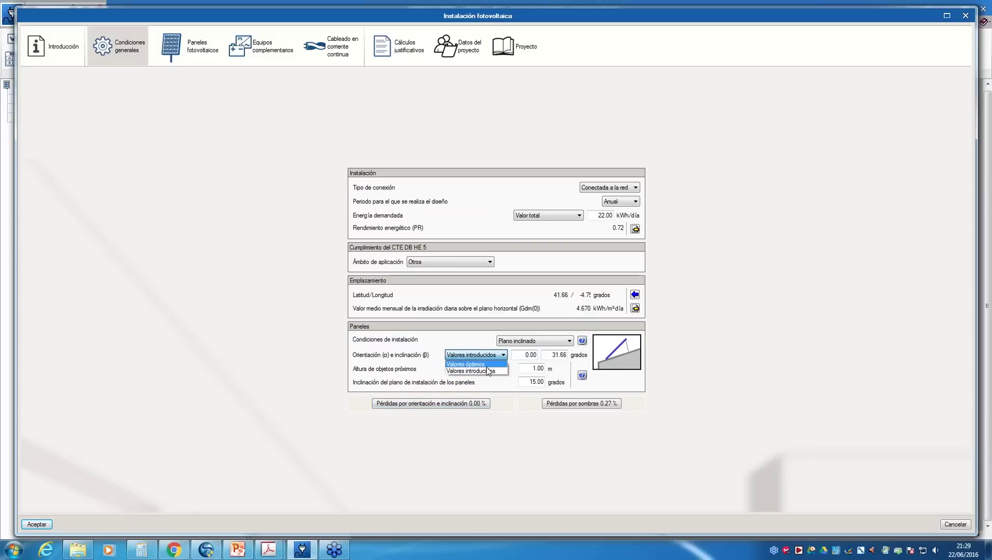
{"action": "left_click", "coordinate": [466, 364]}
{"action": "left_click", "coordinate": [502, 355]}
{"action": "left_click", "coordinate": [470, 370]}
{"action": "double_click", "coordinate": [549, 355]}
{"action": "type", "text": "20"}
{"action": "left_click", "coordinate": [521, 357]}
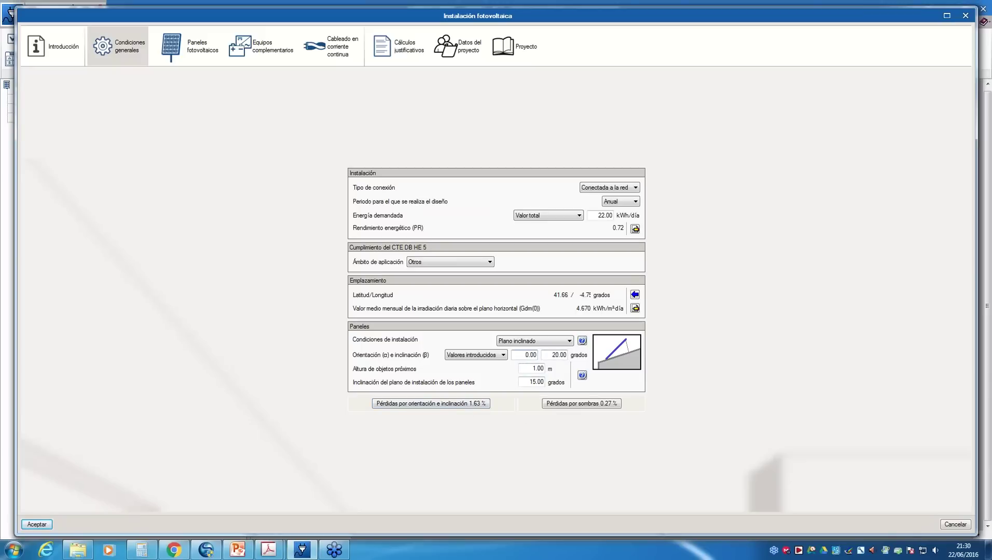
Try a panel orientation of 30 degrees, and restore Valores óptimos for orientation and inclination.
{"action": "double_click", "coordinate": [518, 356]}
{"action": "type", "text": "30"}
{"action": "left_click", "coordinate": [554, 356]}
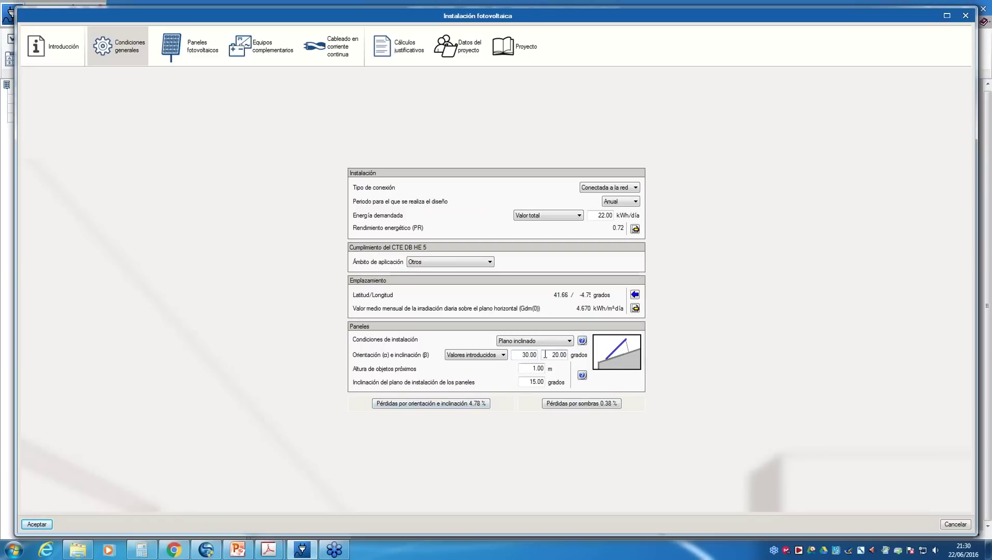
{"action": "left_click", "coordinate": [478, 356]}
{"action": "left_click", "coordinate": [478, 365]}
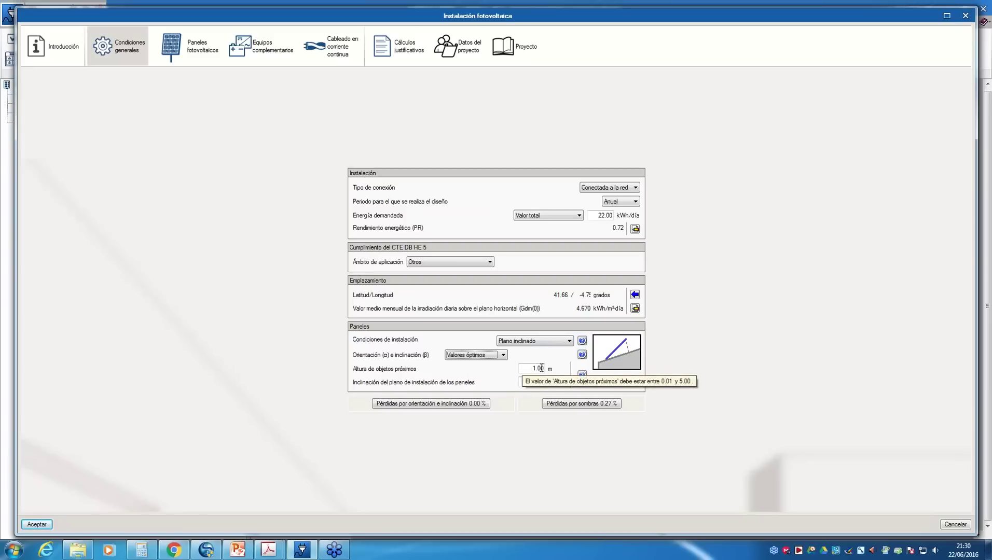
Delete the lower obstacle between azimuths 45 and 60 degrees from the shading losses and accept the change.
{"action": "left_click", "coordinate": [590, 409]}
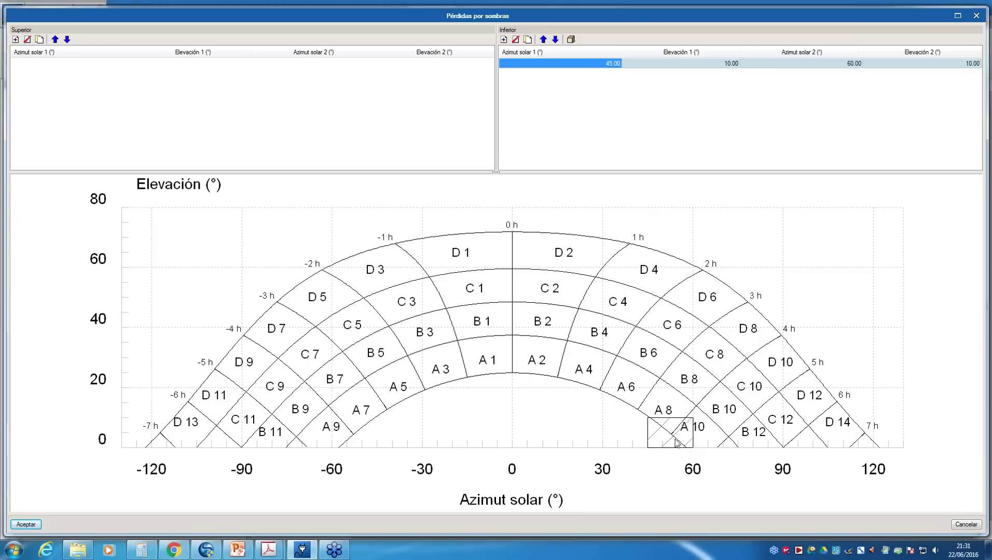
{"action": "left_click", "coordinate": [516, 40]}
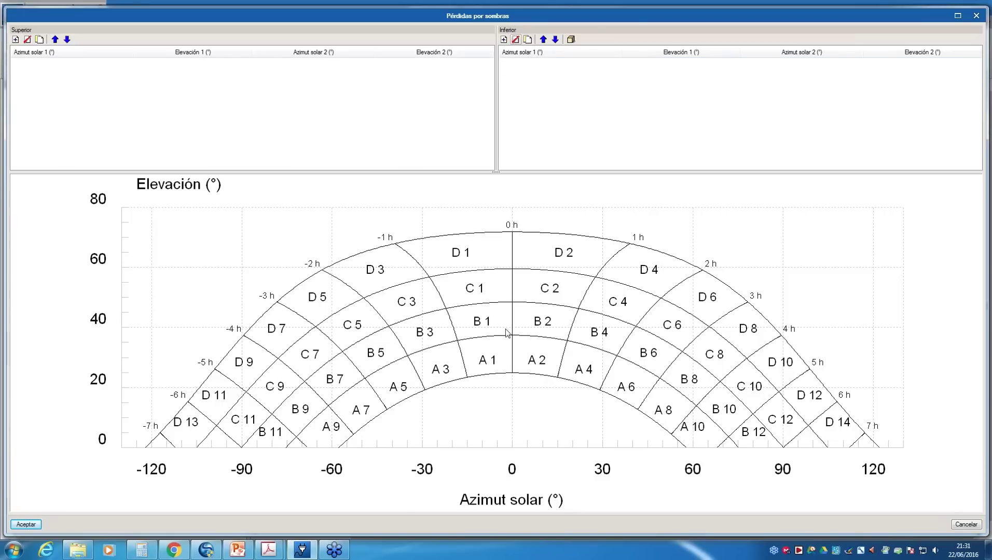
{"action": "left_click", "coordinate": [26, 524]}
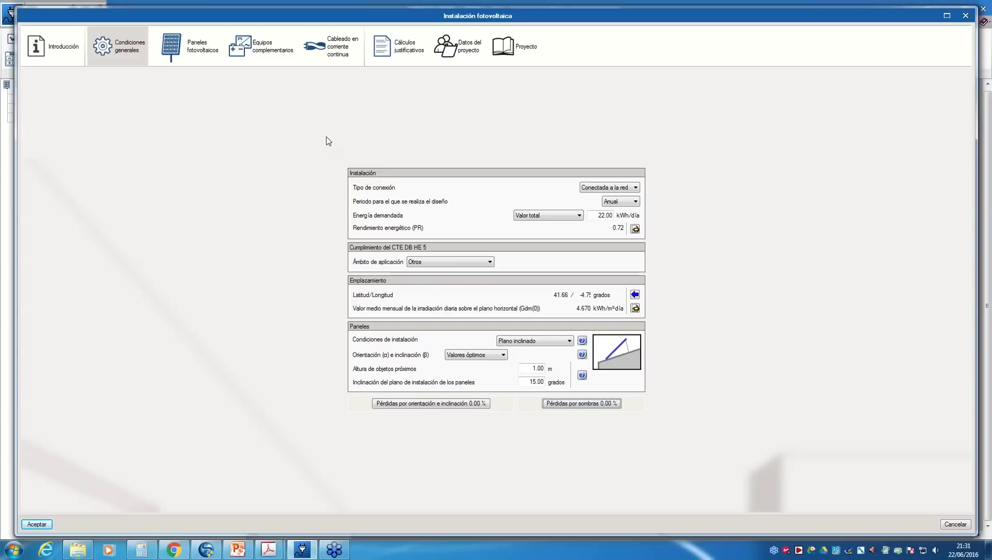
Compare the required peak power range of the panels with the energy demand and performance in the general conditions.
{"action": "left_click", "coordinate": [193, 49]}
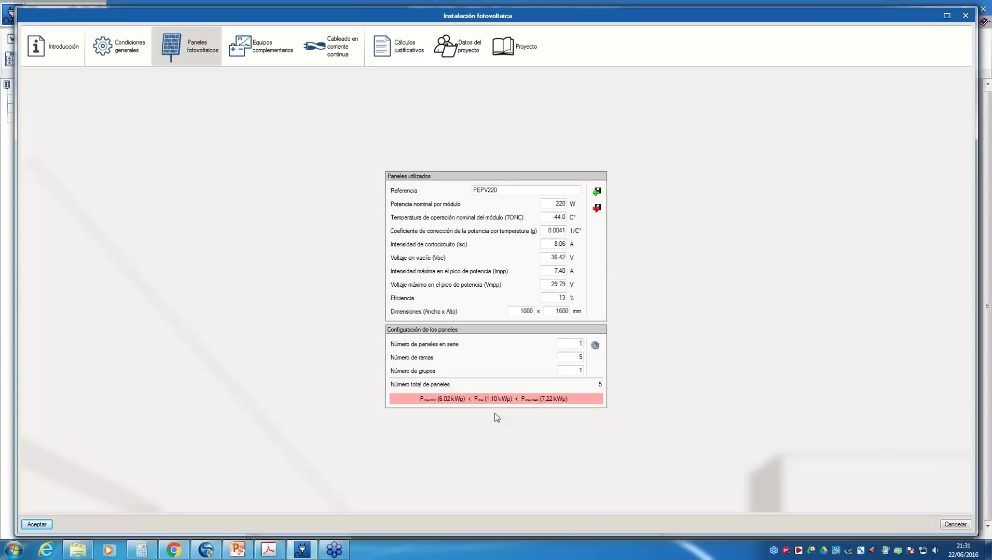
{"action": "left_click", "coordinate": [129, 51]}
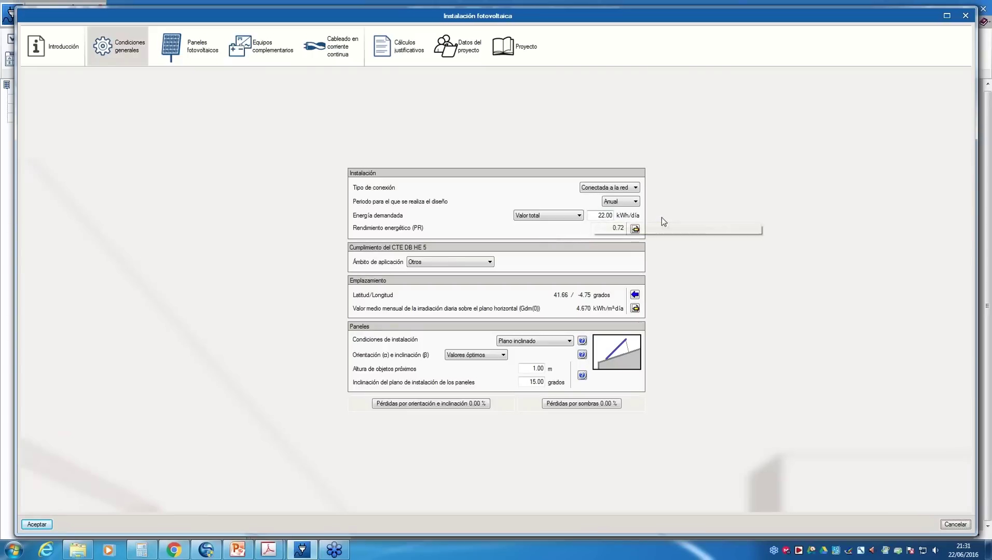
{"action": "left_click", "coordinate": [207, 48]}
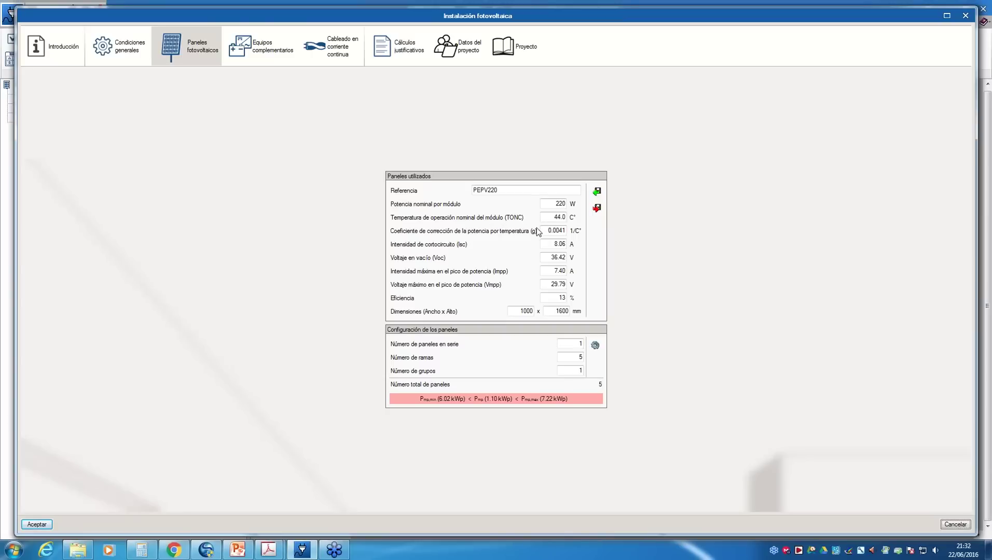
Examine the technical data of the PEPV220 panel and the number of panels in series, branches and groups.
{"action": "left_click_drag", "start_coordinate": [552, 218], "coordinate": [572, 218]}
{"action": "left_click_drag", "start_coordinate": [548, 231], "coordinate": [570, 233]}
{"action": "left_click", "coordinate": [548, 233]}
{"action": "left_click_drag", "start_coordinate": [548, 232], "coordinate": [579, 233]}
{"action": "left_click_drag", "start_coordinate": [545, 245], "coordinate": [566, 245]}
{"action": "left_click_drag", "start_coordinate": [552, 257], "coordinate": [572, 260]}
{"action": "left_click", "coordinate": [545, 259]}
{"action": "left_click_drag", "start_coordinate": [550, 300], "coordinate": [593, 304]}
{"action": "mouse_move", "coordinate": [582, 344]}
{"action": "double_click", "coordinate": [577, 371]}
{"action": "left_click_drag", "start_coordinate": [508, 191], "coordinate": [463, 193]}
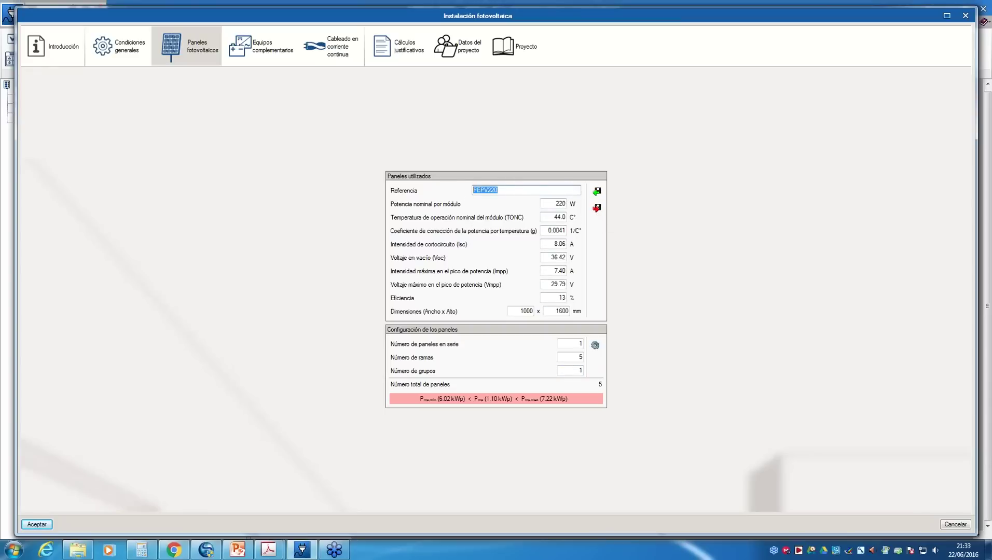
Examine the option for exporting the panel's data to a .bibgen file without saving anything.
{"action": "double_click", "coordinate": [551, 203]}
{"action": "left_click", "coordinate": [554, 216]}
{"action": "left_click", "coordinate": [597, 208]}
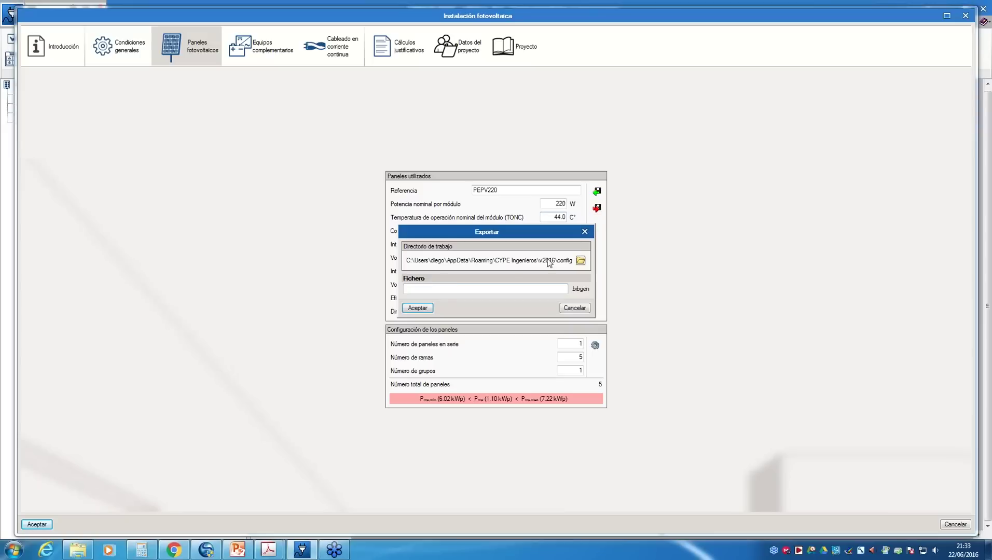
{"action": "left_click", "coordinate": [584, 232]}
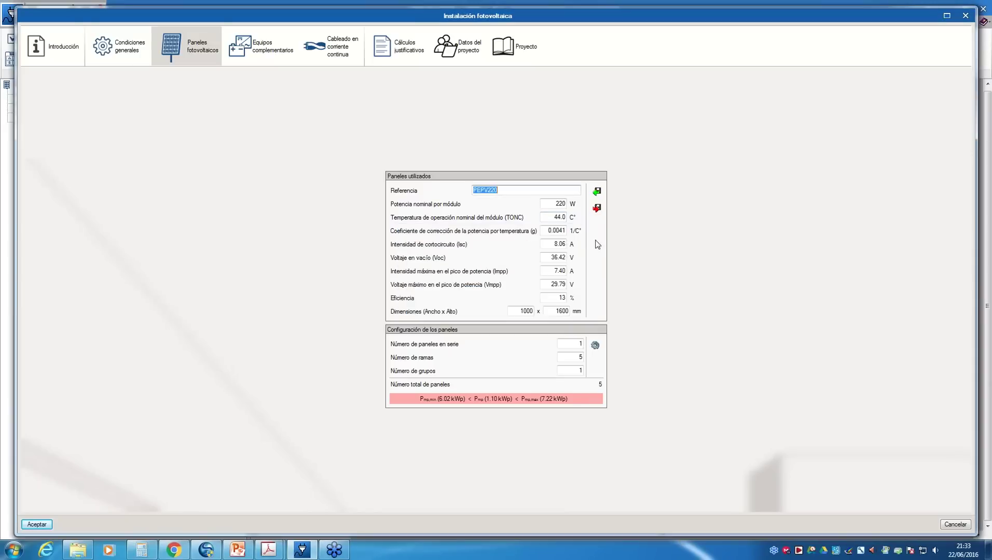
Import the panel data from the file PEPV 235.bibgen.
{"action": "left_click", "coordinate": [596, 193]}
{"action": "left_click_drag", "start_coordinate": [465, 224], "coordinate": [623, 222]}
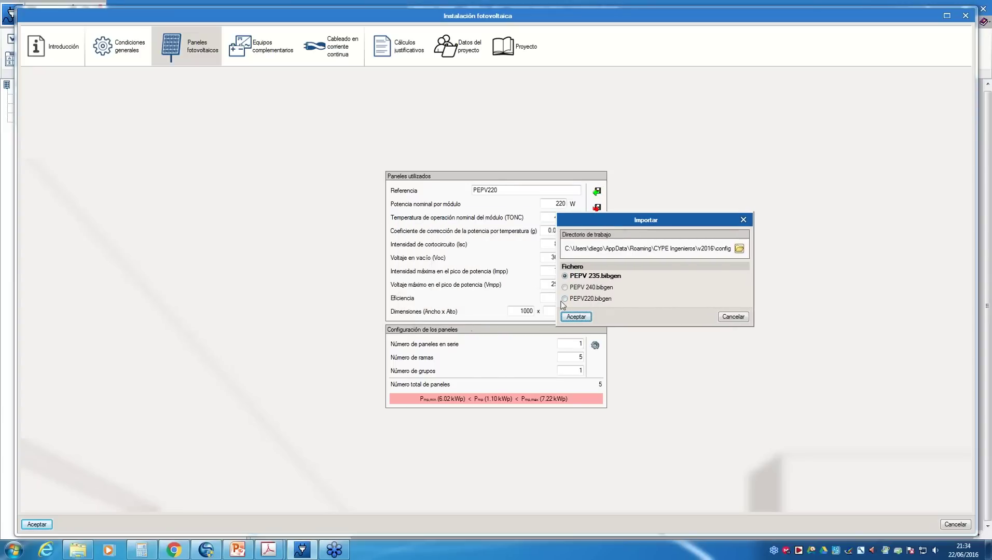
{"action": "left_click_drag", "start_coordinate": [612, 225], "coordinate": [699, 226]}
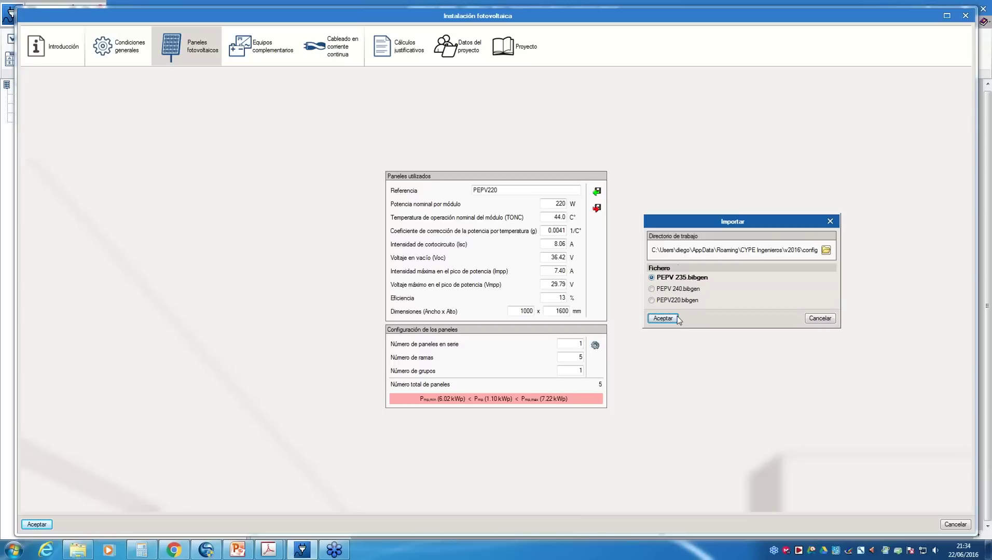
{"action": "left_click", "coordinate": [663, 318]}
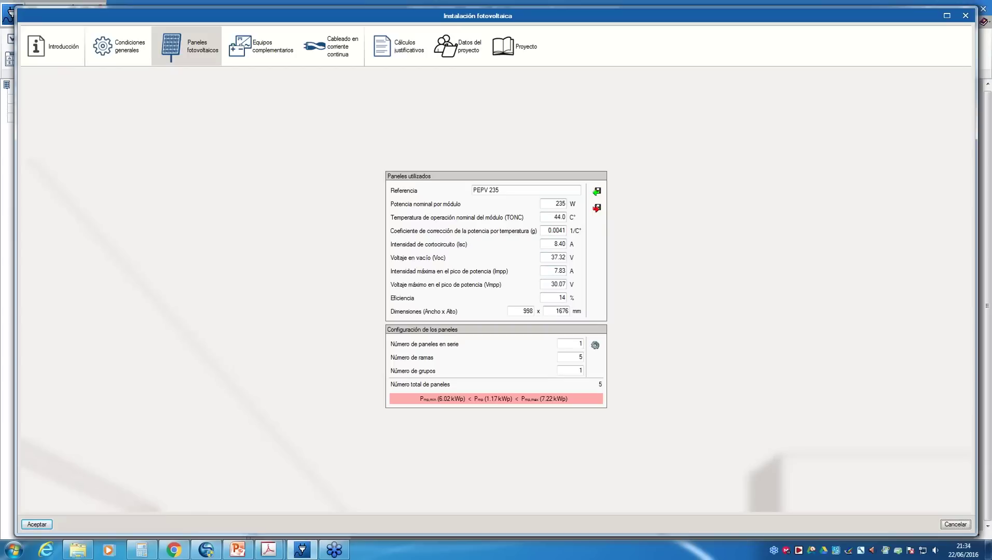
{"action": "left_click_drag", "start_coordinate": [509, 190], "coordinate": [459, 185]}
Try panel arrangements of 2 in series with 12 branches and of 12 in series with 2 branches.
{"action": "double_click", "coordinate": [575, 344]}
{"action": "type", "text": "2"}
{"action": "key", "text": "Tab"}
{"action": "left_click", "coordinate": [563, 344]}
{"action": "type", "text": "1"}
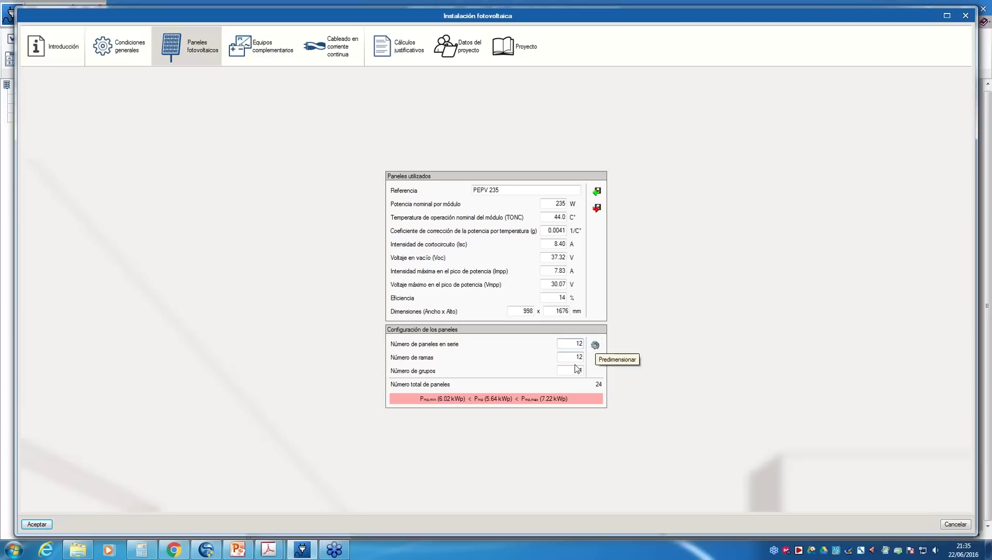
{"action": "key", "text": "Tab"}
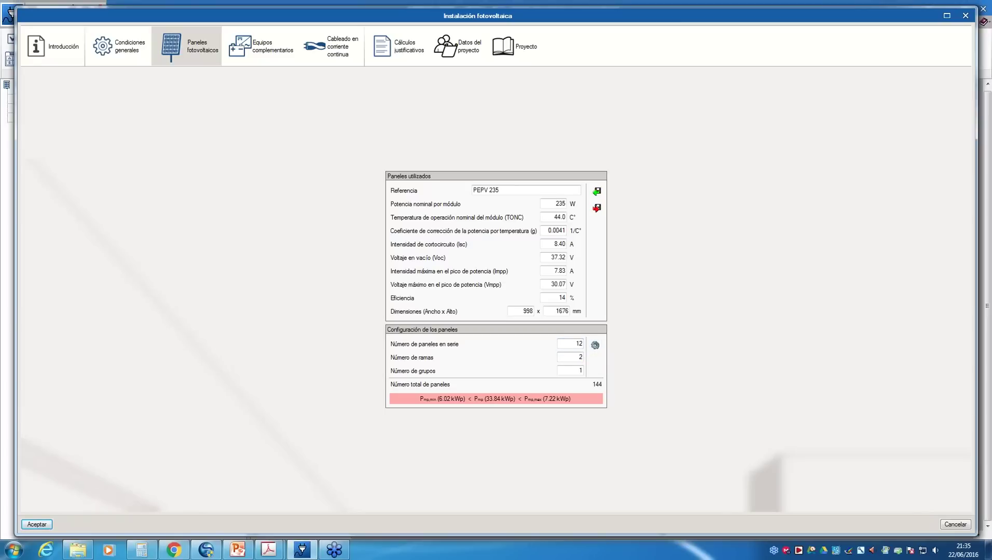
Set the panel configuration to 2 panels in series and 12 branches.
{"action": "left_click_drag", "start_coordinate": [569, 340], "coordinate": [697, 365]}
{"action": "type", "text": "2"}
{"action": "left_click", "coordinate": [572, 359]}
{"action": "type", "text": "12"}
{"action": "left_click", "coordinate": [576, 370]}
Examine the pumping station's parameters and leave Disponer estación de bombeo disabled in the complementary equipment.
{"action": "left_click", "coordinate": [265, 50]}
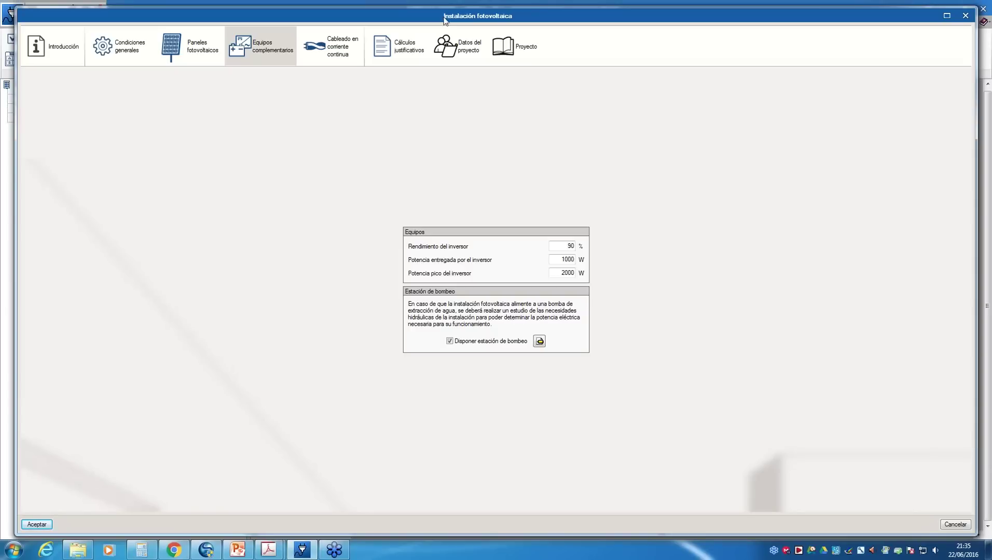
{"action": "left_click", "coordinate": [450, 341]}
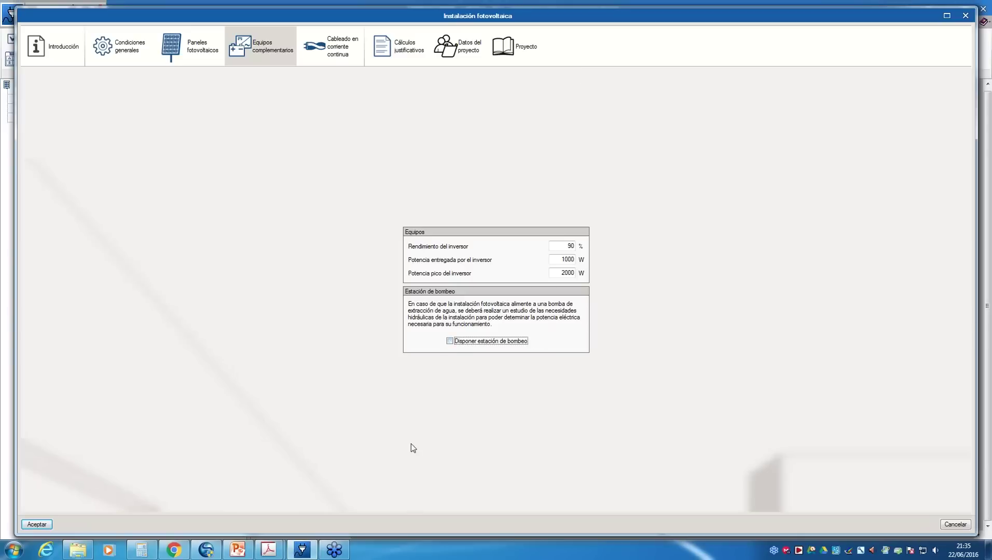
{"action": "left_click", "coordinate": [450, 342]}
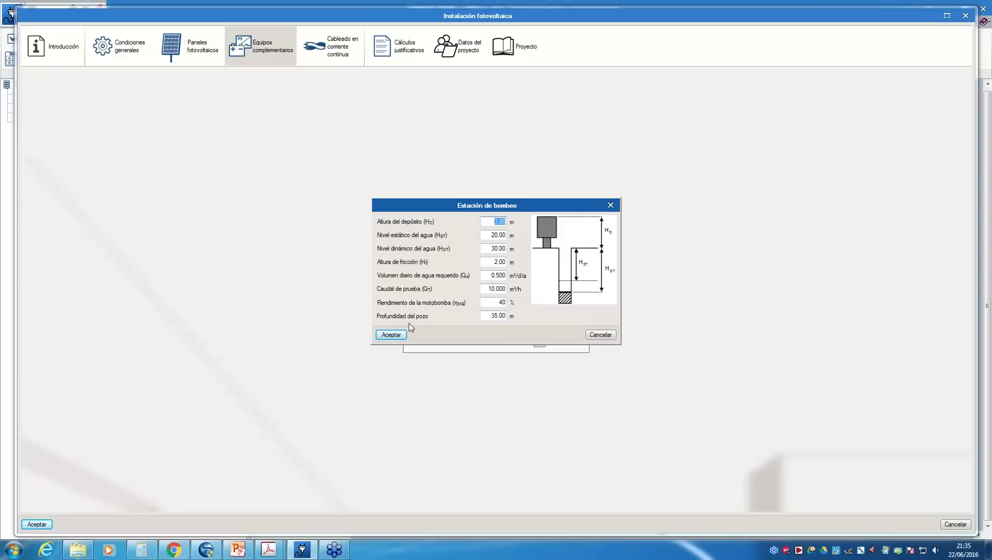
{"action": "left_click", "coordinate": [611, 206]}
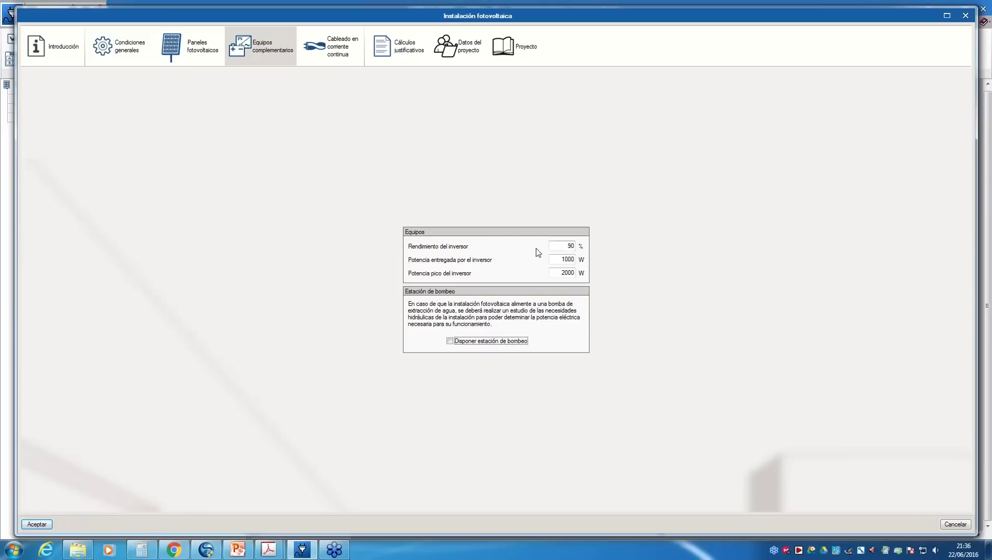
Set the inverter's efficiency to 96 % and its delivered power to 4000 W.
{"action": "left_click_drag", "start_coordinate": [566, 246], "coordinate": [571, 247]}
{"action": "left_click", "coordinate": [568, 246]}
{"action": "double_click", "coordinate": [565, 248]}
{"action": "type", "text": "96"}
{"action": "left_click", "coordinate": [555, 259]}
{"action": "left_click_drag", "start_coordinate": [555, 259], "coordinate": [574, 259]}
{"action": "type", "text": "400"}
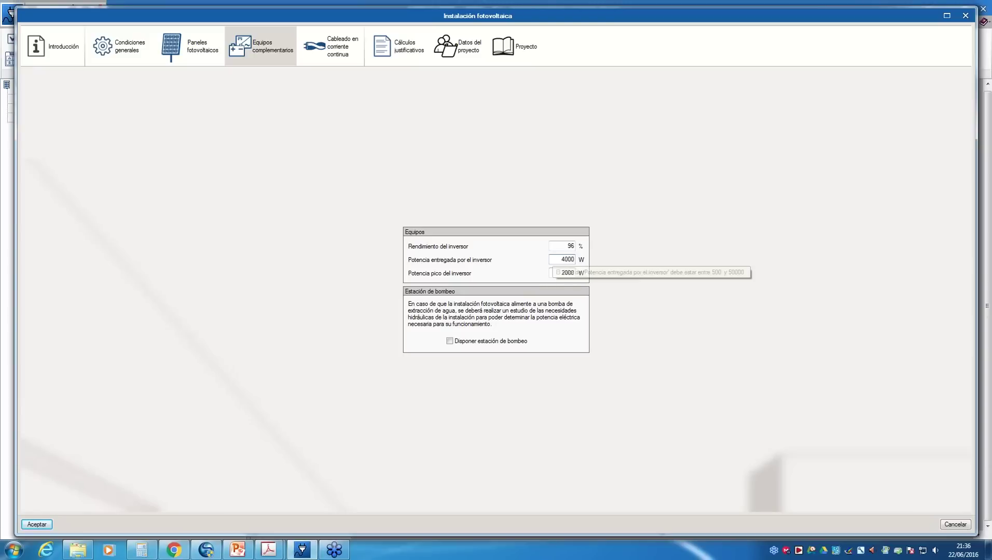
Enter a new peak power for the inverter and recheck its delivered power.
{"action": "left_click", "coordinate": [571, 274]}
{"action": "double_click", "coordinate": [571, 273]}
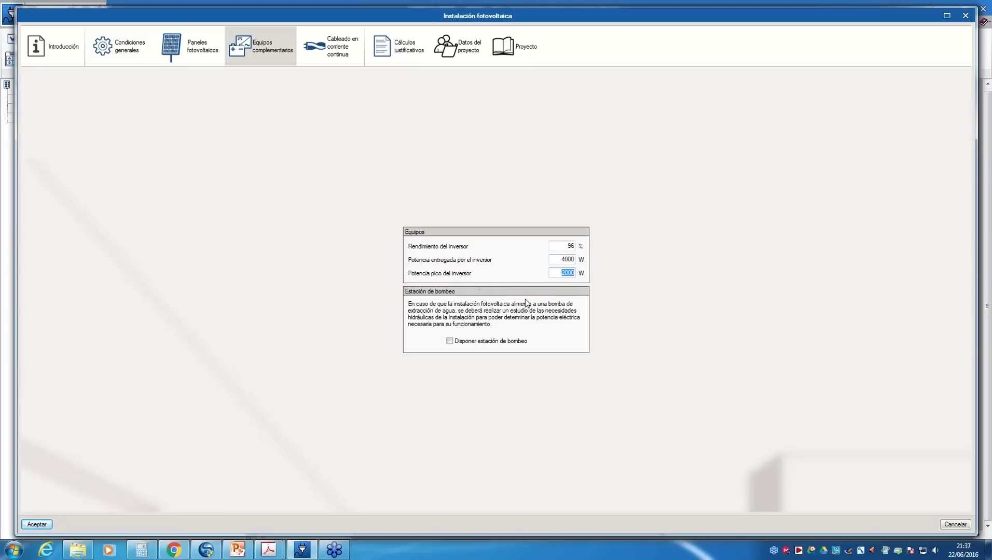
{"action": "type", "text": "500"}
{"action": "left_click_drag", "start_coordinate": [562, 259], "coordinate": [590, 259]}
Review the direct-current wiring settings for the panel branches and the inverter.
{"action": "left_click", "coordinate": [330, 46]}
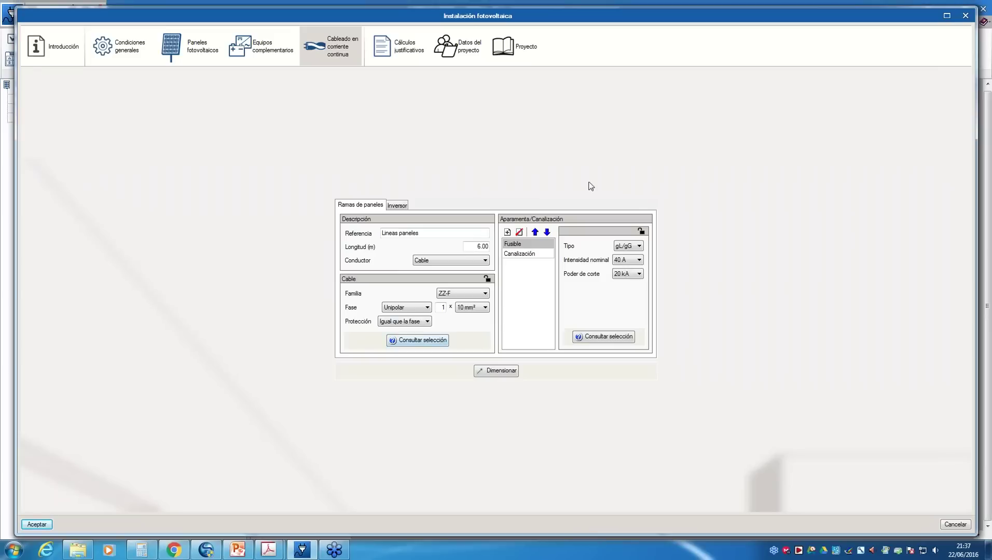
{"action": "left_click", "coordinate": [398, 206]}
{"action": "left_click", "coordinate": [369, 205]}
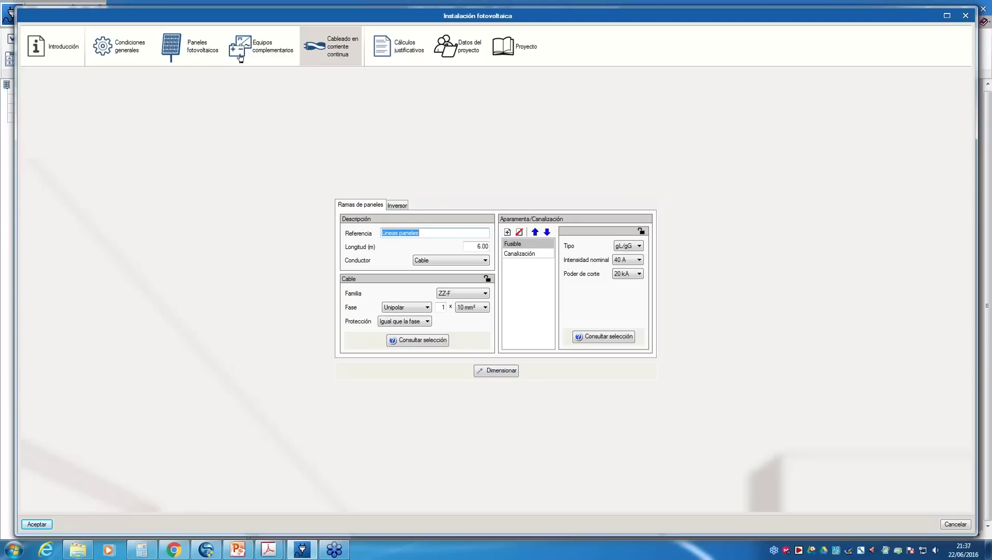
Recheck the panels' peak power range and the breakdown of power losses behind the energy performance ratio.
{"action": "left_click", "coordinate": [198, 56]}
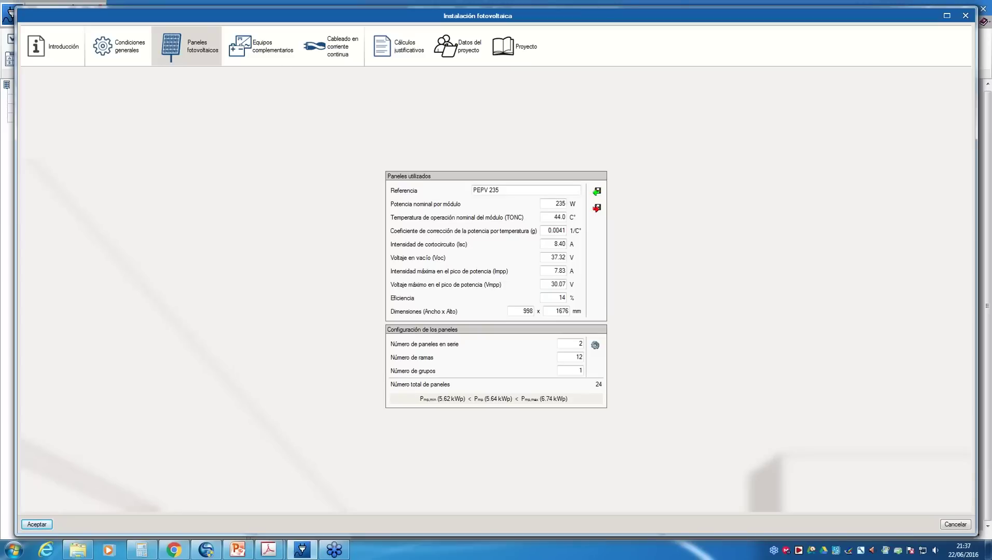
{"action": "left_click", "coordinate": [119, 47]}
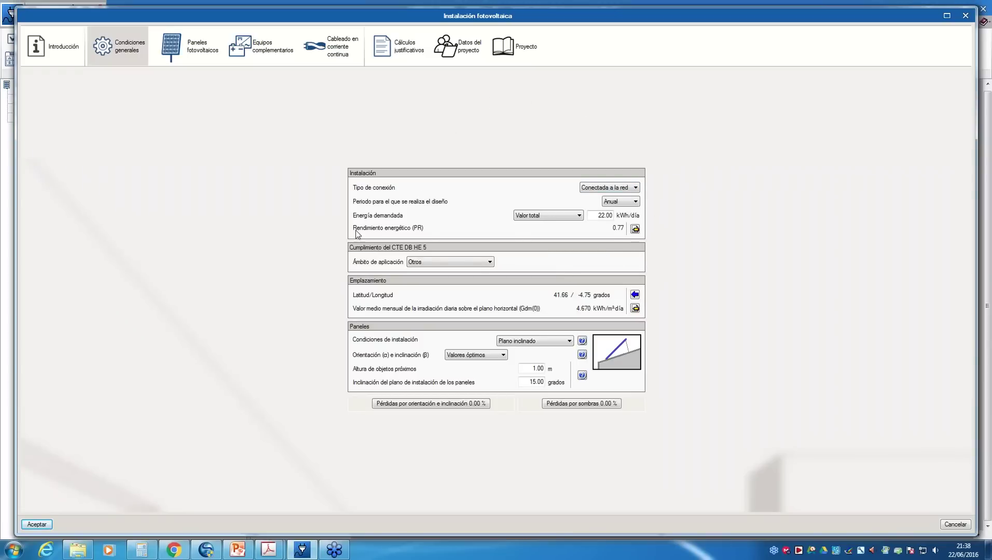
{"action": "left_click", "coordinate": [635, 230]}
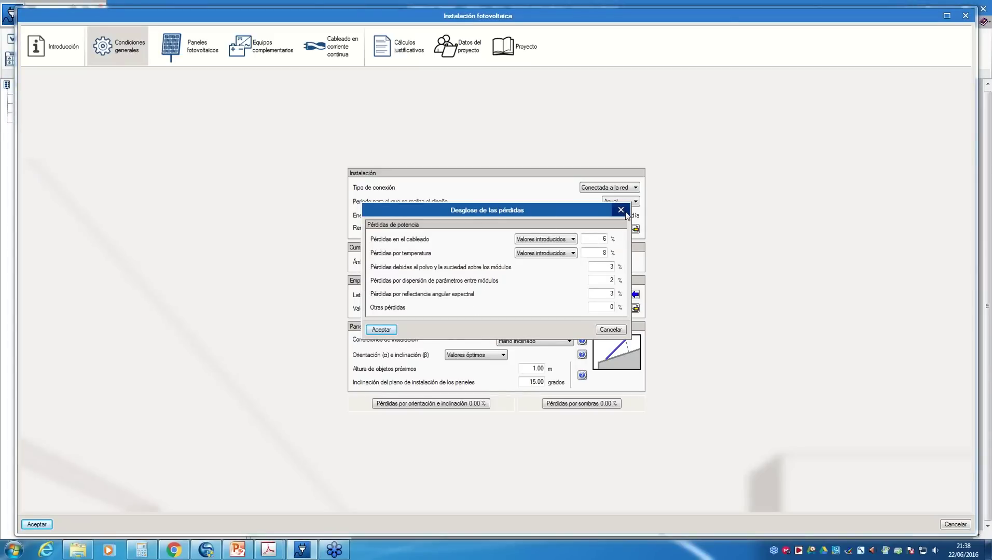
{"action": "left_click", "coordinate": [621, 210]}
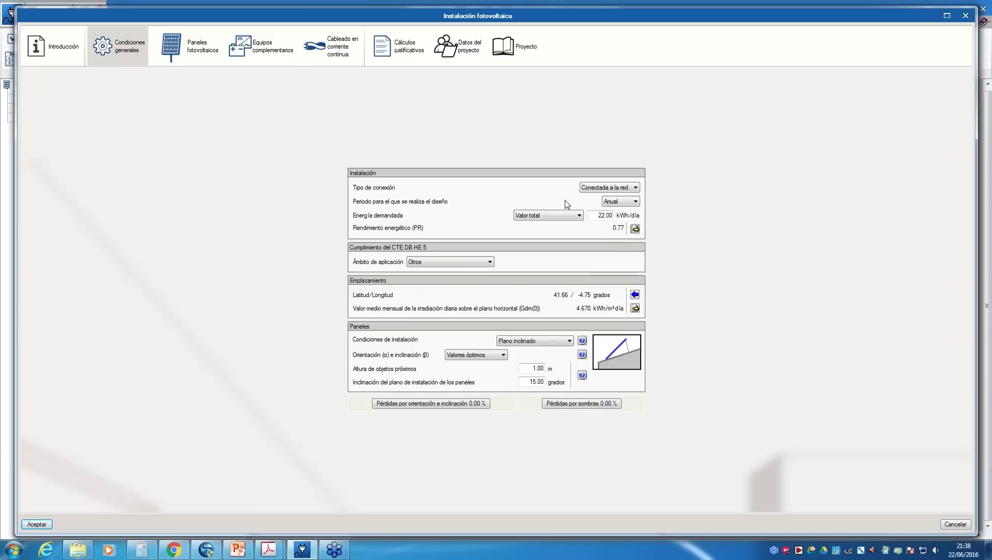
Review the settings for the photovoltaic panels, the complementary equipment and the direct-current wiring.
{"action": "left_click", "coordinate": [193, 47]}
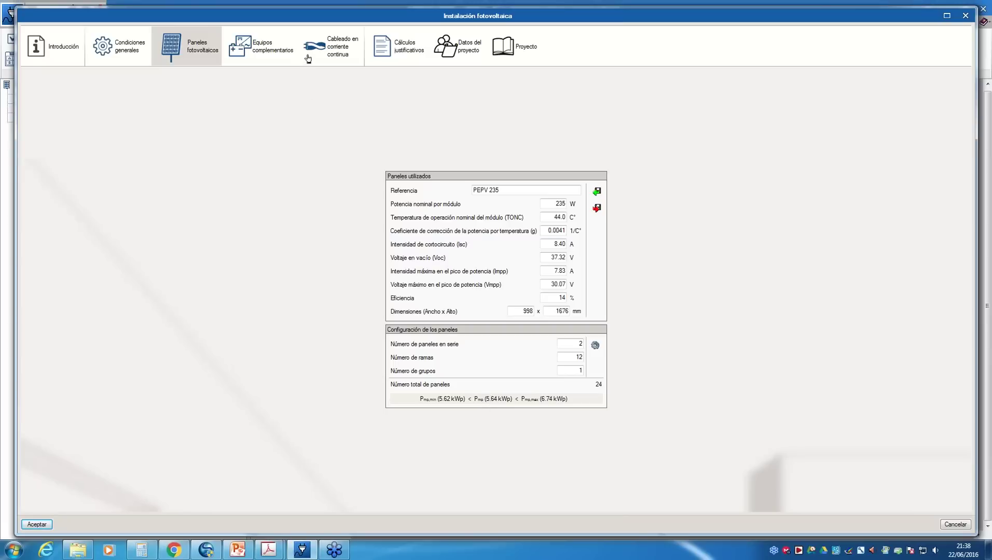
{"action": "left_click", "coordinate": [278, 53]}
{"action": "left_click", "coordinate": [347, 57]}
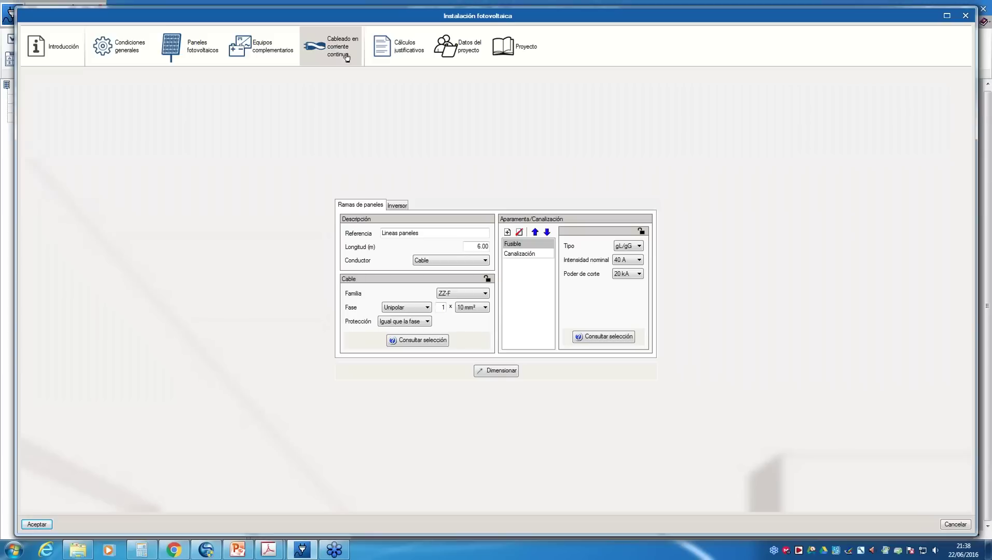
Examine the supporting calculations for the generator panels' minimum power, including the formulas, input values and power loss factors.
{"action": "left_click", "coordinate": [400, 53]}
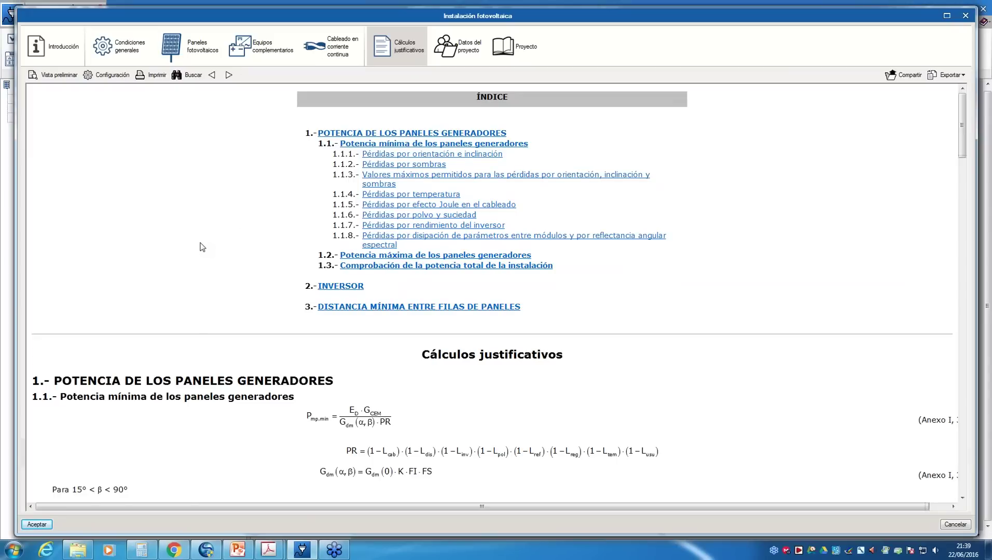
{"action": "scroll", "coordinate": [203, 245], "scroll_direction": "down", "scroll_amount": 1}
{"action": "scroll", "coordinate": [218, 240], "scroll_direction": "down", "scroll_amount": 2}
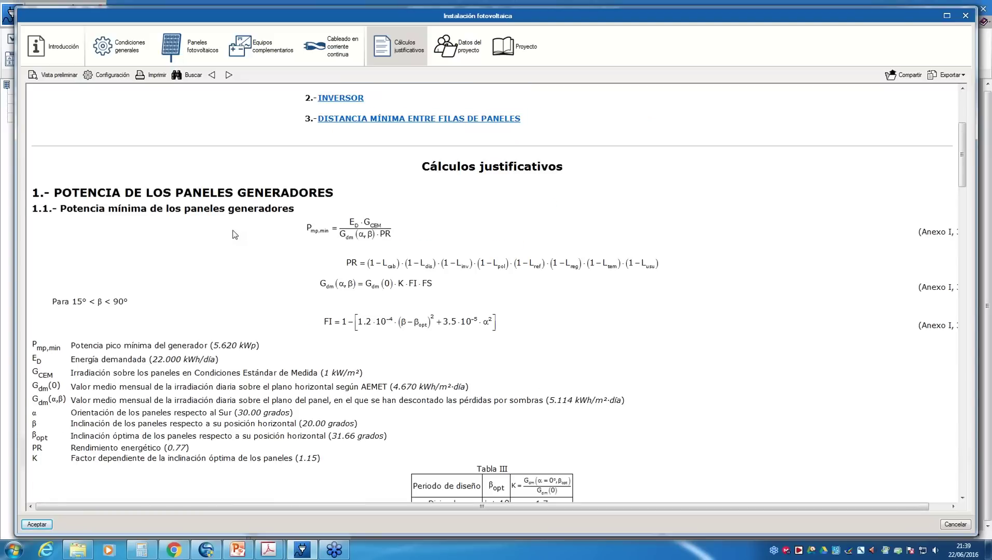
{"action": "scroll", "coordinate": [237, 234], "scroll_direction": "up", "scroll_amount": 3}
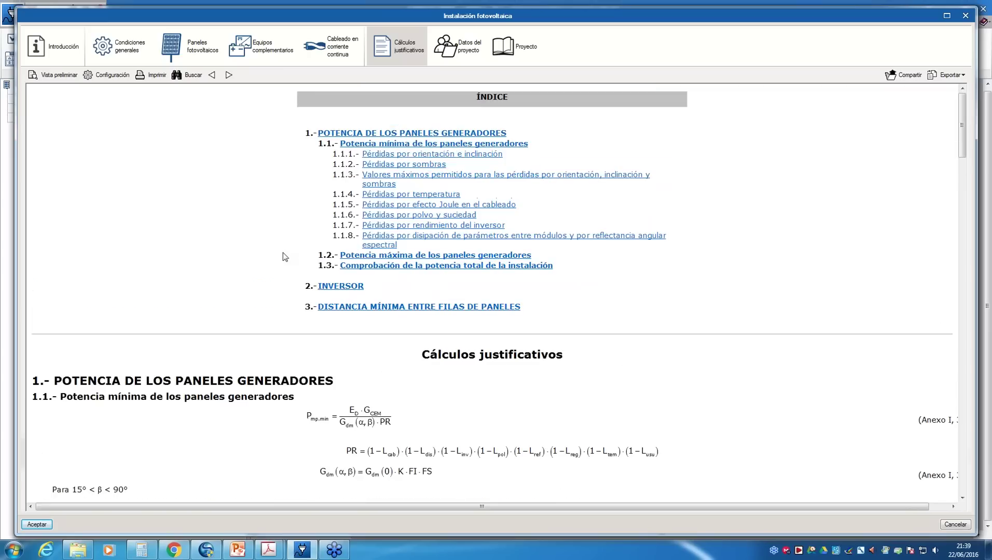
{"action": "scroll", "coordinate": [285, 257], "scroll_direction": "down", "scroll_amount": 1}
{"action": "scroll", "coordinate": [314, 240], "scroll_direction": "down", "scroll_amount": 3}
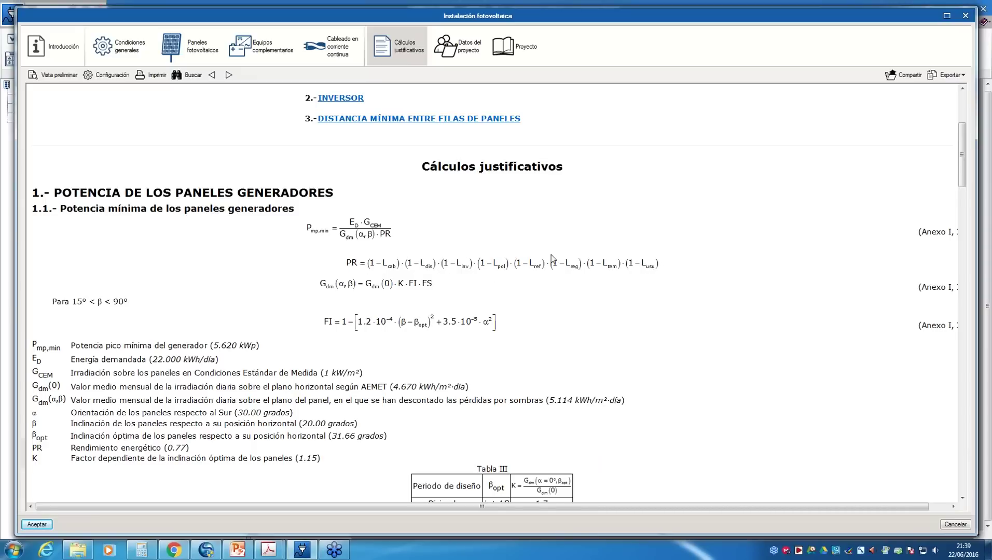
{"action": "scroll", "coordinate": [451, 261], "scroll_direction": "down", "scroll_amount": 3}
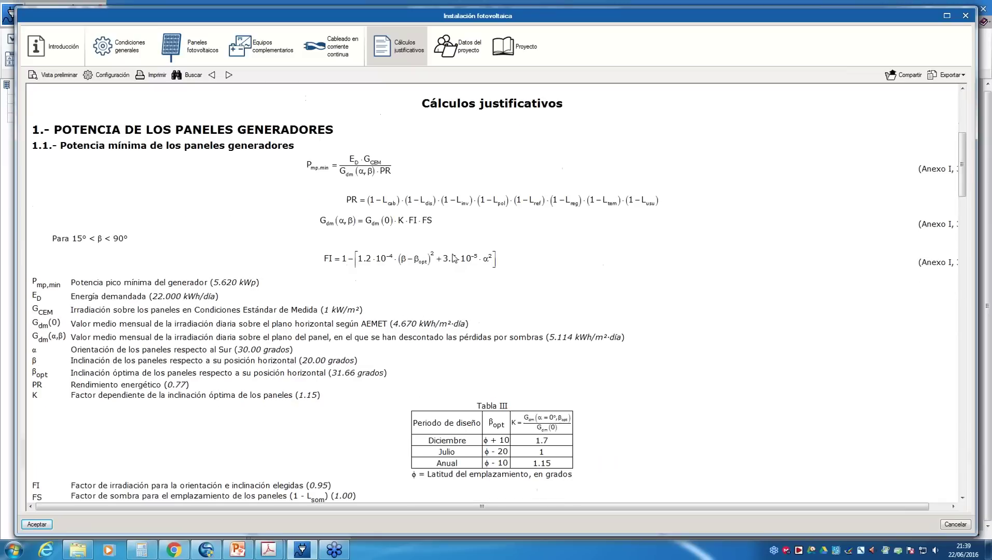
{"action": "scroll", "coordinate": [453, 257], "scroll_direction": "up", "scroll_amount": 3}
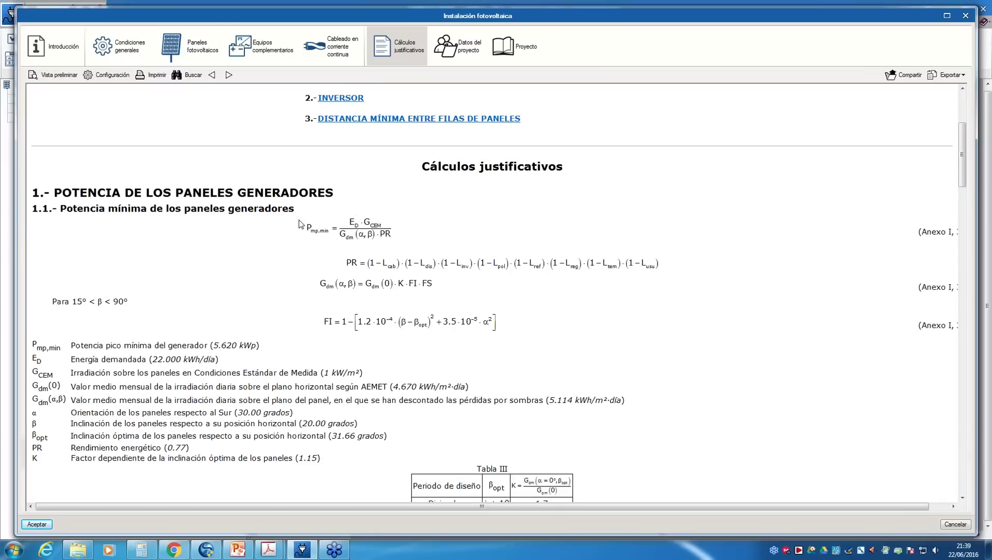
{"action": "scroll", "coordinate": [397, 315], "scroll_direction": "down", "scroll_amount": 5}
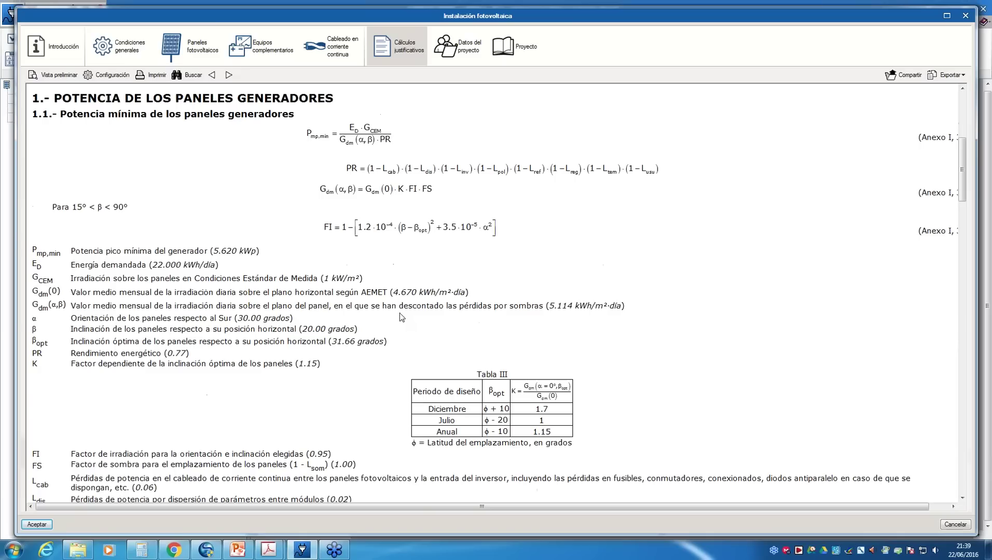
{"action": "scroll", "coordinate": [400, 318], "scroll_direction": "down", "scroll_amount": 8}
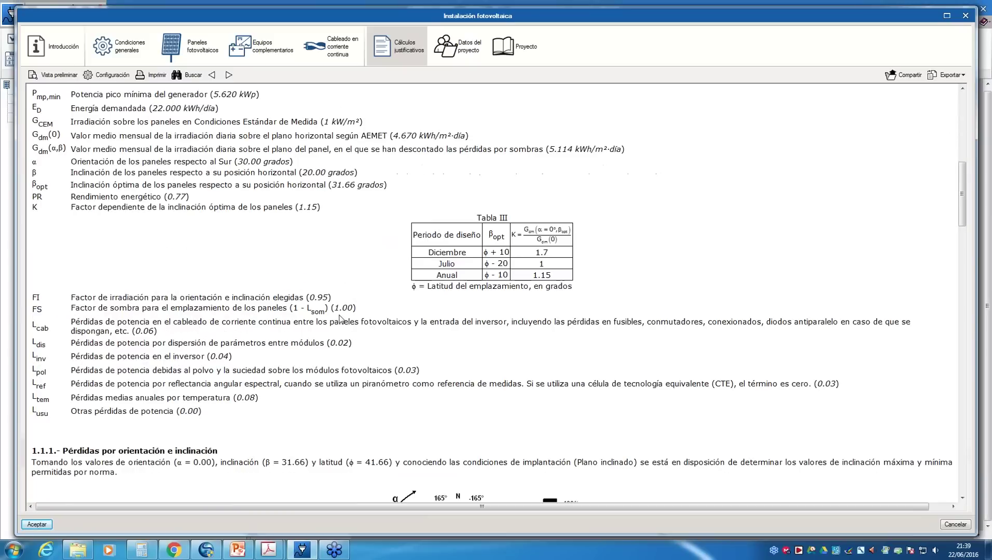
{"action": "scroll", "coordinate": [340, 318], "scroll_direction": "up", "scroll_amount": 2}
{"action": "scroll", "coordinate": [343, 265], "scroll_direction": "down", "scroll_amount": 2}
Try entered values instead of optimal ones for the panels' orientation and inclination in the orientation losses diagram, discarding the change.
{"action": "left_click", "coordinate": [126, 61]}
{"action": "left_click", "coordinate": [449, 405]}
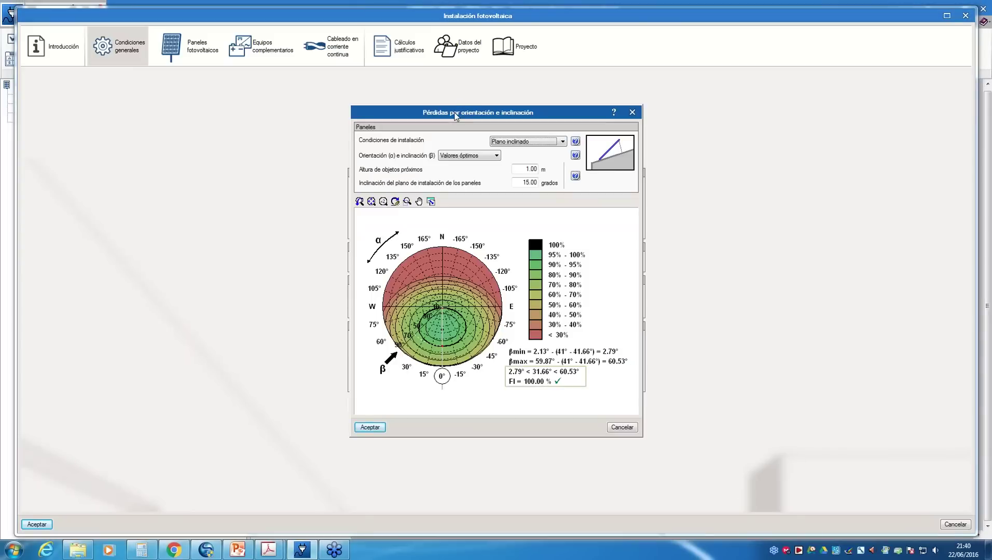
{"action": "left_click_drag", "start_coordinate": [454, 115], "coordinate": [386, 119]}
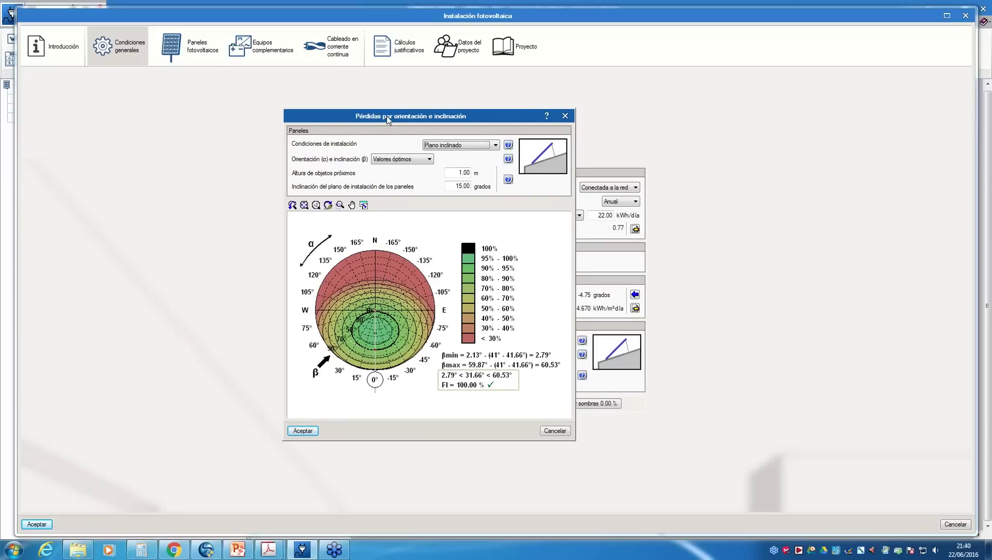
{"action": "left_click", "coordinate": [479, 147]}
{"action": "left_click", "coordinate": [477, 143]}
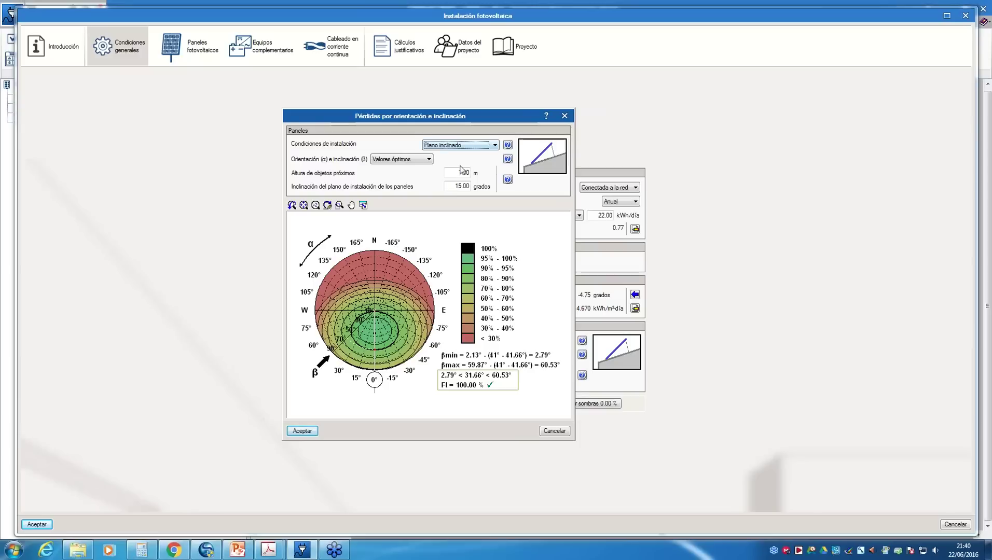
{"action": "left_click", "coordinate": [430, 160]}
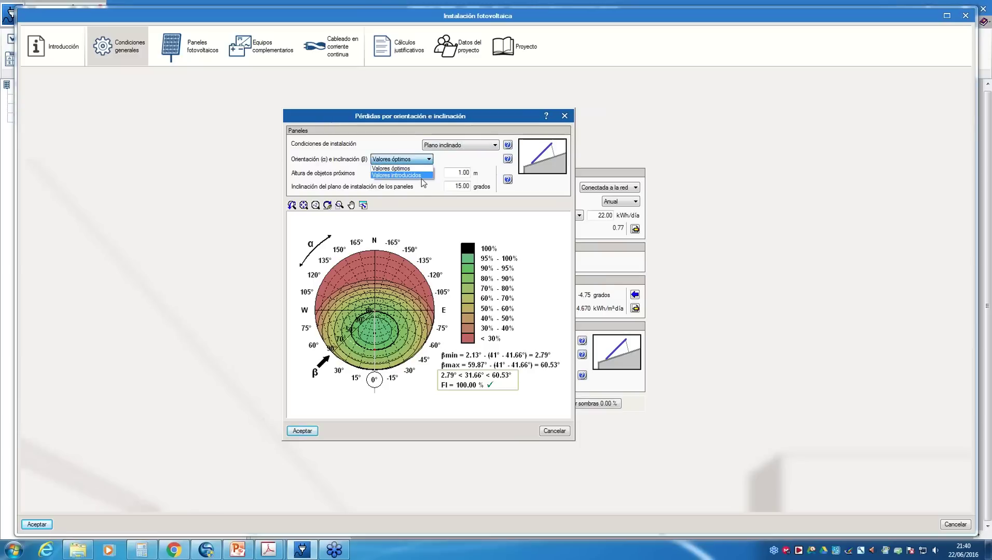
{"action": "left_click", "coordinate": [422, 176]}
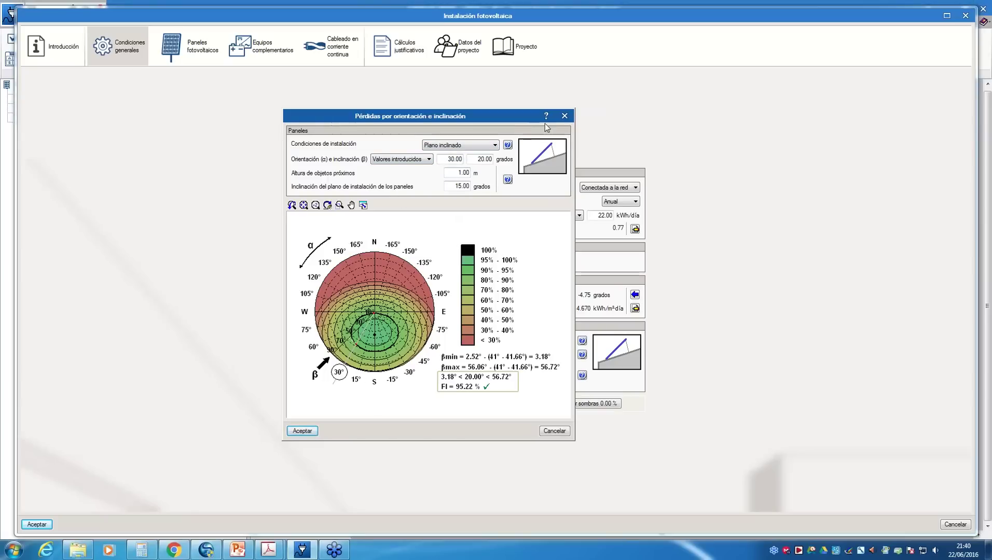
{"action": "left_click", "coordinate": [565, 116]}
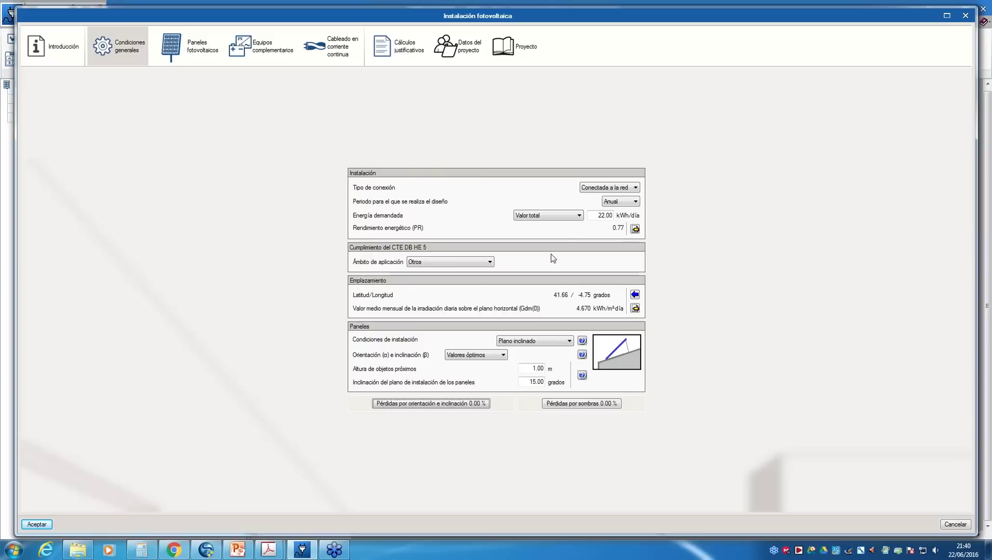
{"action": "left_click", "coordinate": [477, 406]}
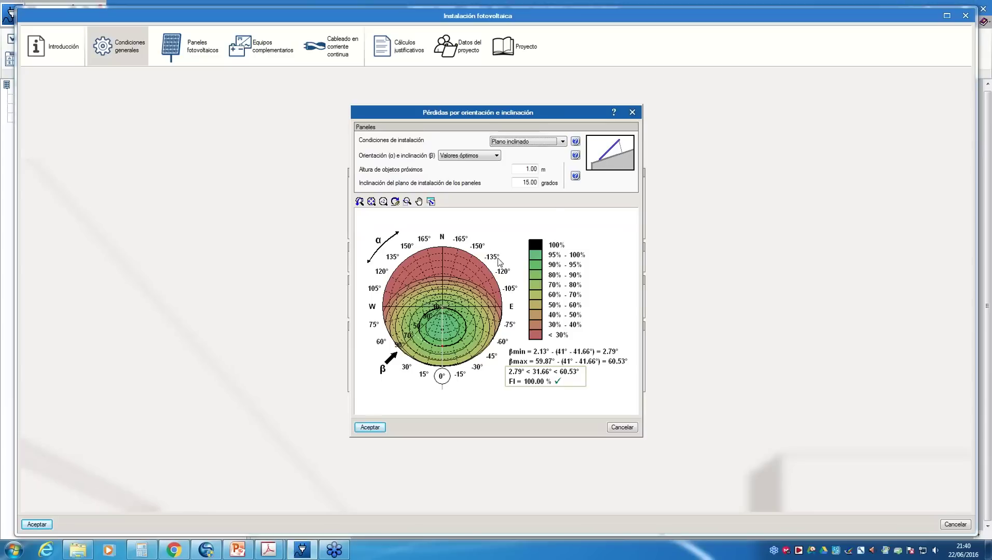
{"action": "left_click", "coordinate": [632, 113]}
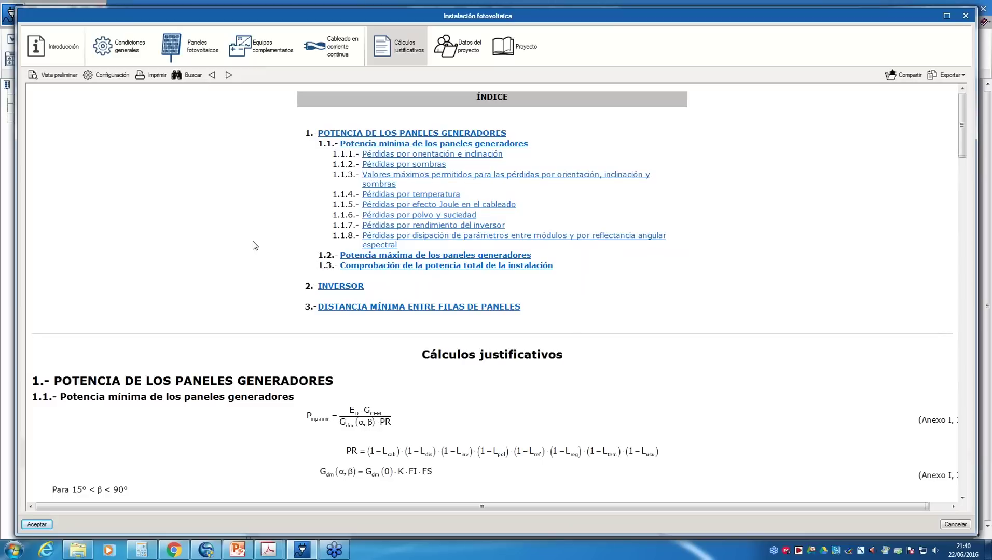
Examine the supporting calculations for orientation and inclination losses, shading losses and their maximum permitted values.
{"action": "scroll", "coordinate": [418, 141], "scroll_direction": "down", "scroll_amount": 3}
{"action": "scroll", "coordinate": [443, 310], "scroll_direction": "down", "scroll_amount": 9}
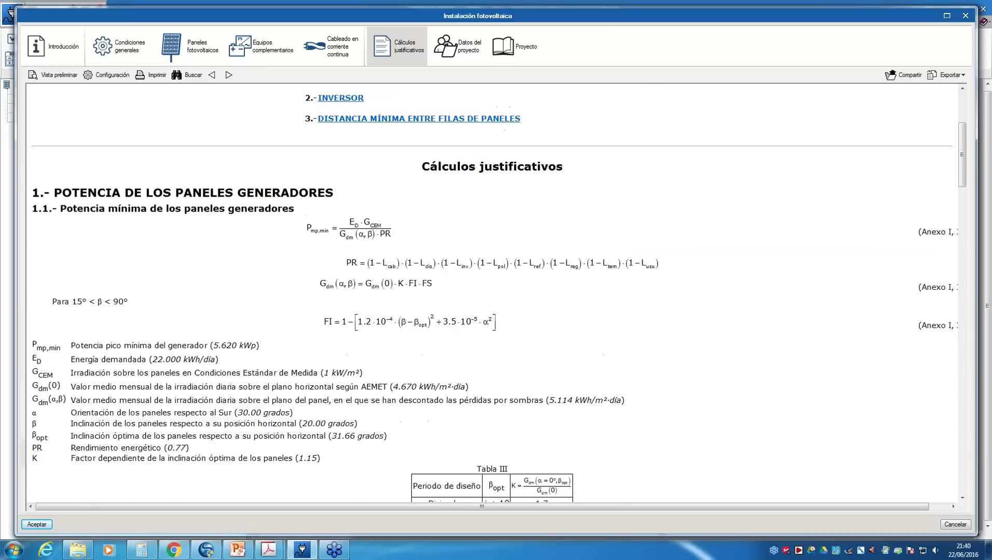
{"action": "scroll", "coordinate": [443, 310], "scroll_direction": "down", "scroll_amount": 4}
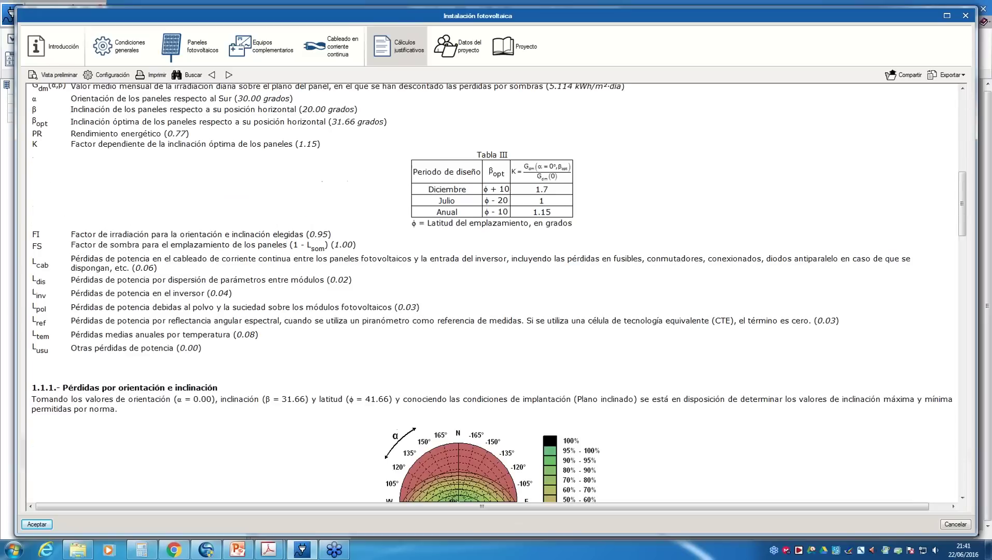
{"action": "scroll", "coordinate": [125, 230], "scroll_direction": "down", "scroll_amount": 15}
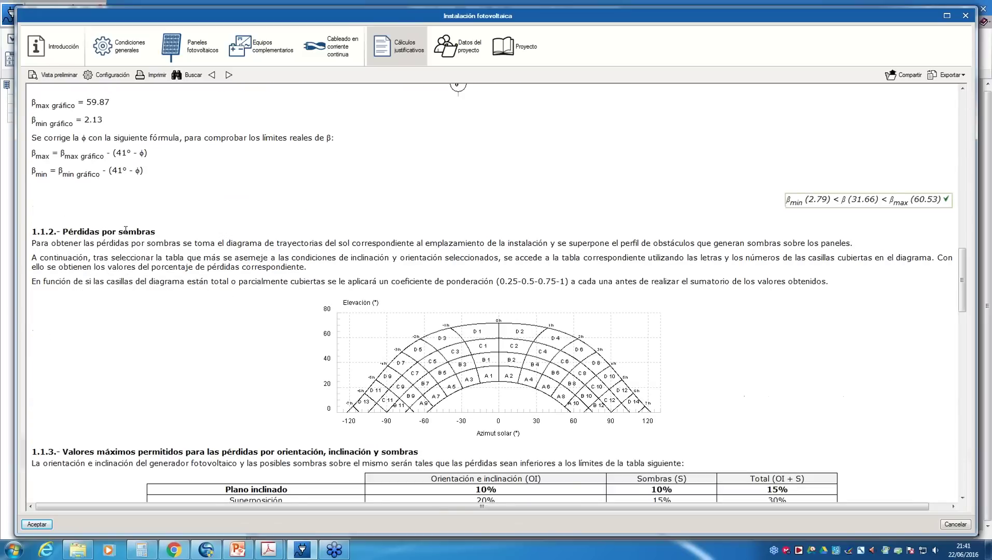
{"action": "scroll", "coordinate": [125, 230], "scroll_direction": "down", "scroll_amount": 1}
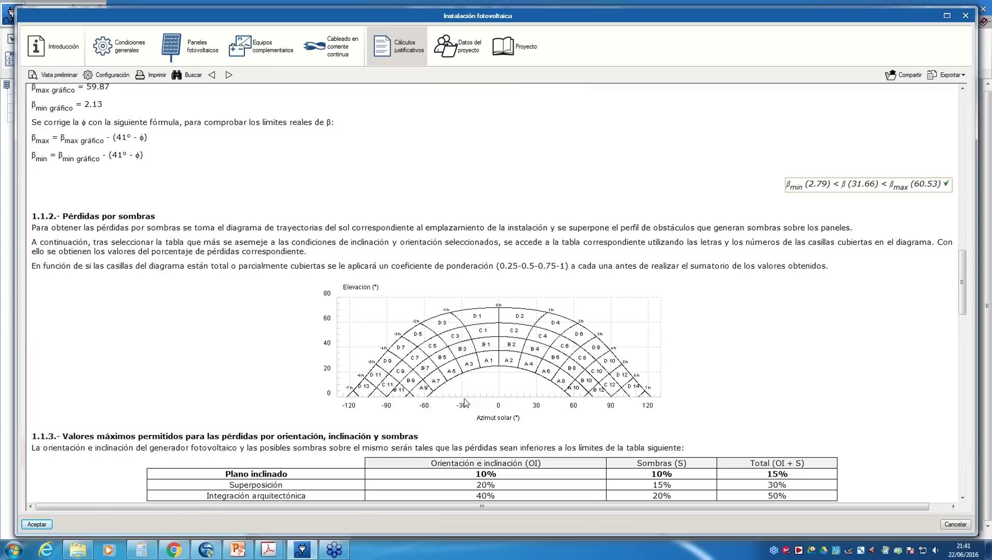
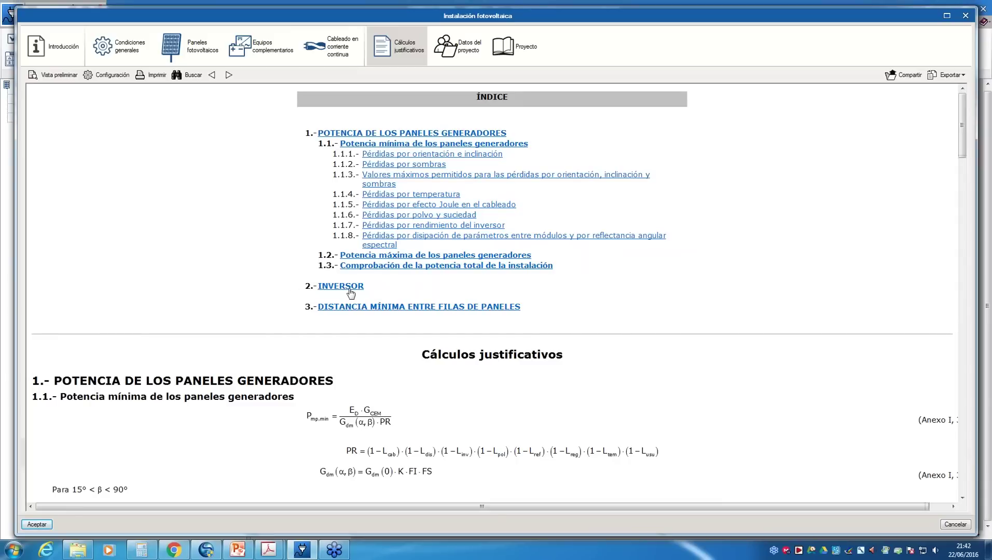
Check the inverter power and total installation power verifications in the supporting calculations.
{"action": "left_click", "coordinate": [343, 286]}
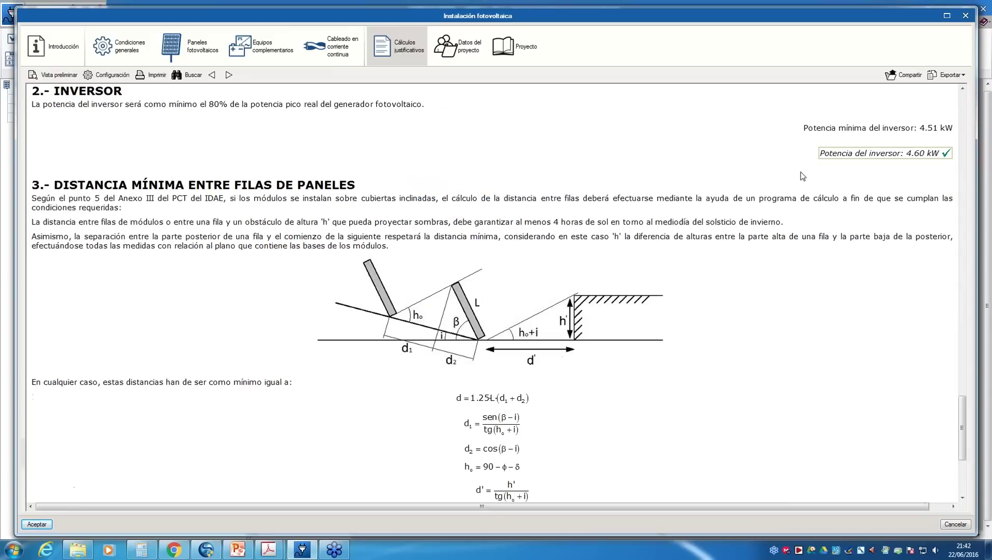
{"action": "scroll", "coordinate": [803, 176], "scroll_direction": "up", "scroll_amount": 1}
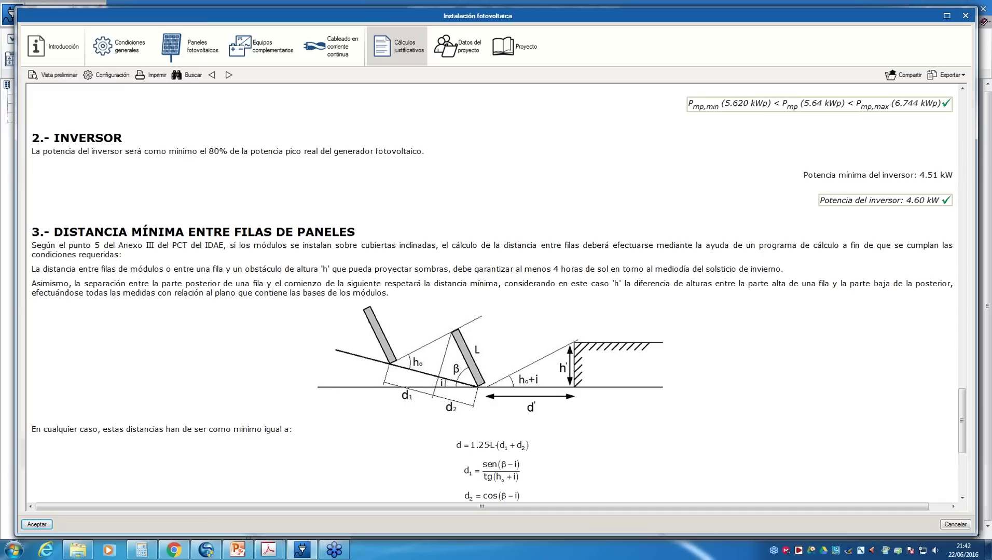
{"action": "scroll", "coordinate": [592, 237], "scroll_direction": "up", "scroll_amount": 2}
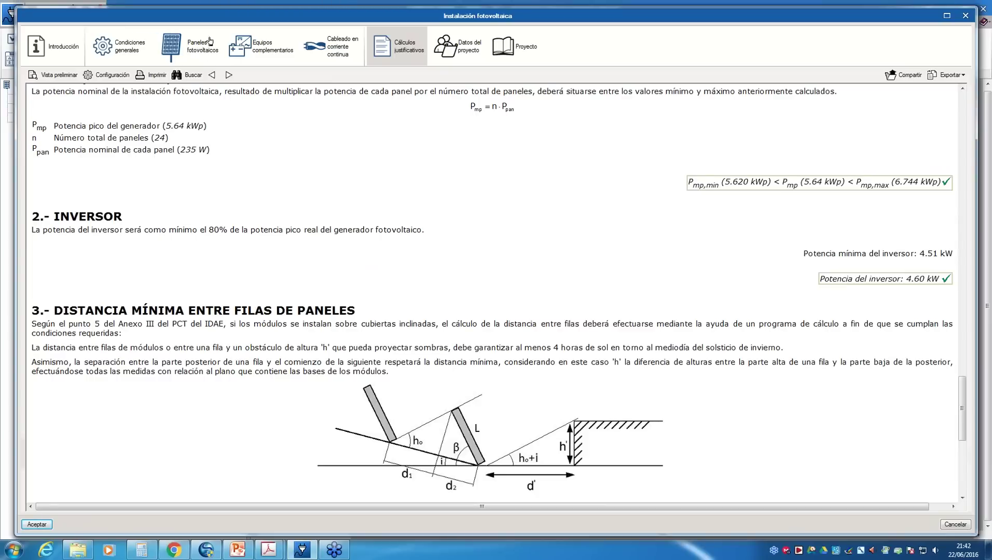
Import the installation owner's details into the project data from the Zigurat.bibgen file.
{"action": "left_click", "coordinate": [461, 54]}
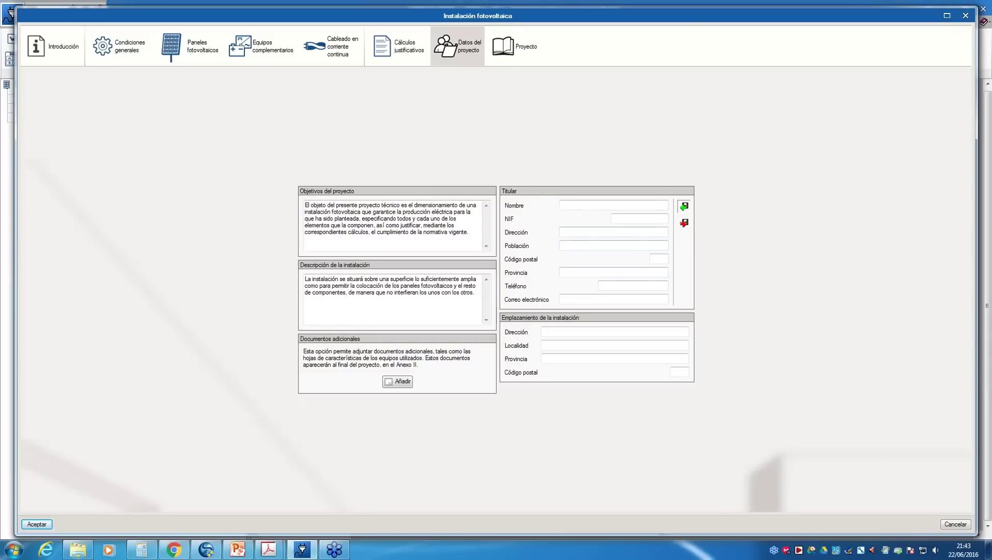
{"action": "left_click", "coordinate": [684, 206]}
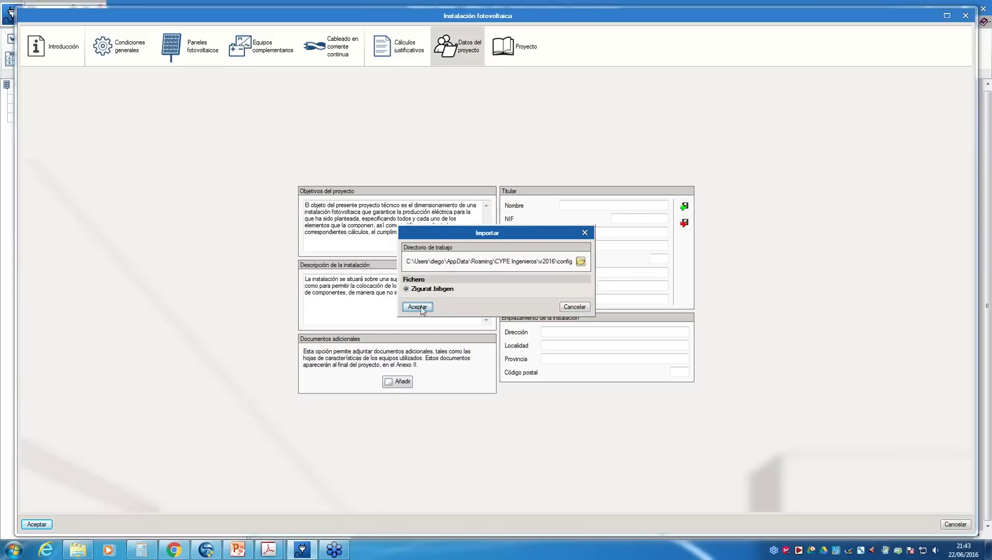
{"action": "left_click", "coordinate": [418, 307]}
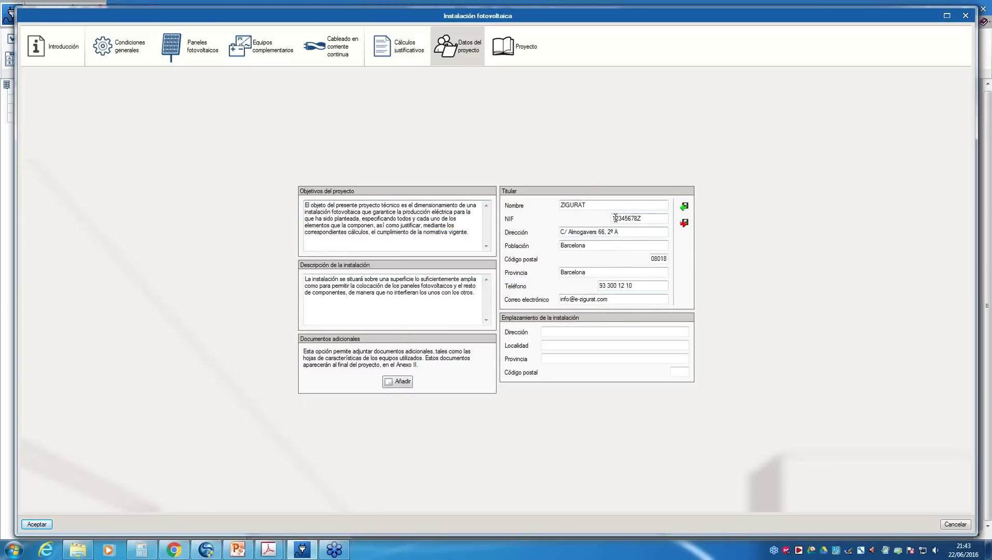
Fill in the installation site's street address, town, province and postal code.
{"action": "left_click", "coordinate": [575, 335]}
{"action": "type", "text": "C/ Generador "}
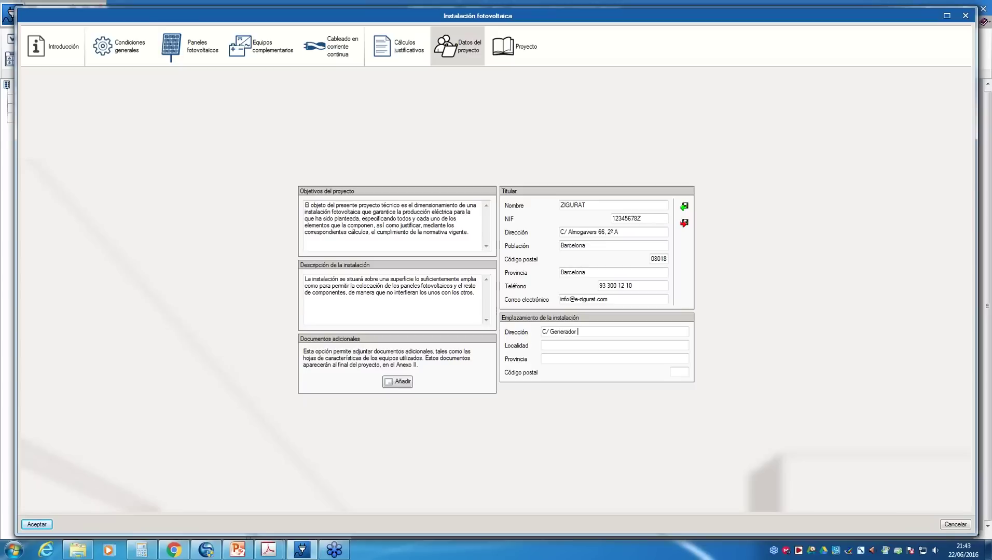
{"action": "type", "text": "Fotovoltaico FV"}
{"action": "left_click", "coordinate": [571, 345]}
{"action": "type", "text": "Rueda"}
{"action": "key", "text": "Tab"}
{"action": "type", "text": "Vs"}
{"action": "key", "text": "BackSpace"}
{"action": "type", "text": "alladolid"}
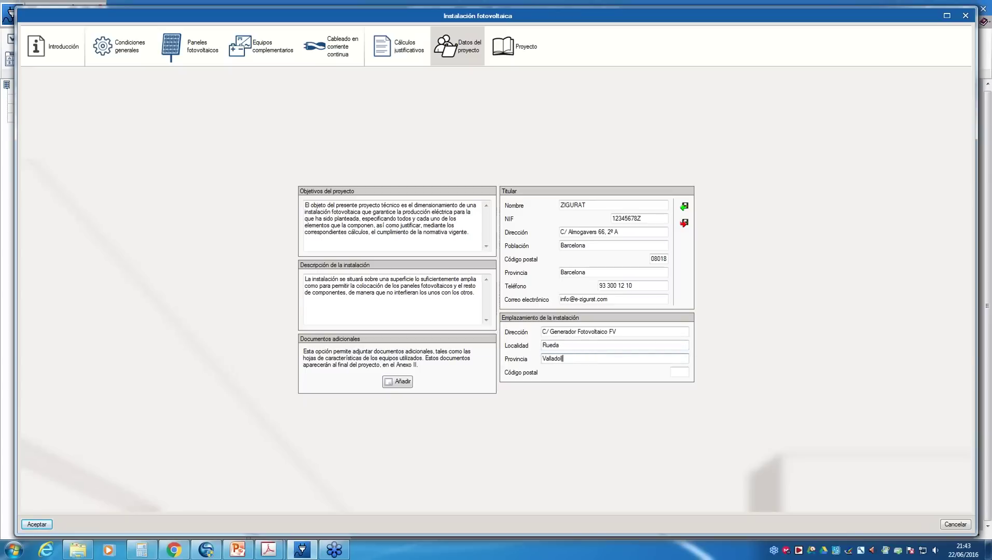
{"action": "left_click", "coordinate": [680, 372]}
{"action": "type", "text": "44444"}
Open the generated project report and review its general aspects, from the owner and site details to the applicable legislation.
{"action": "left_click", "coordinate": [517, 50]}
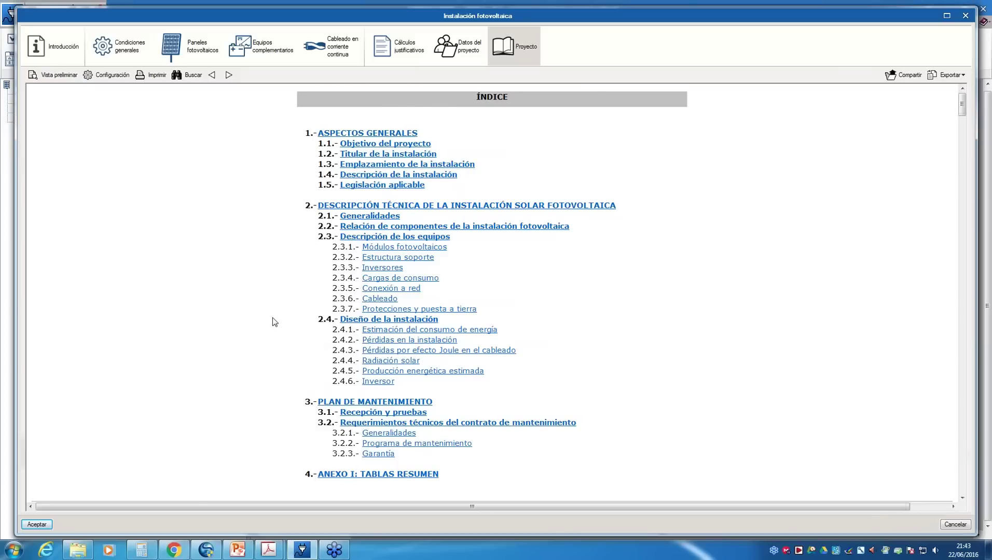
{"action": "scroll", "coordinate": [272, 318], "scroll_direction": "down", "scroll_amount": 6}
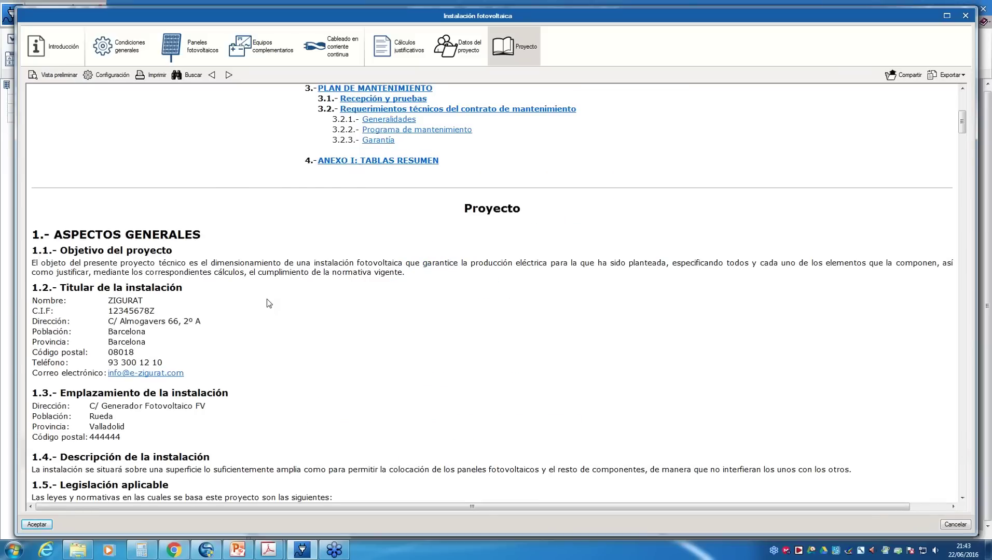
{"action": "scroll", "coordinate": [267, 300], "scroll_direction": "down", "scroll_amount": 2}
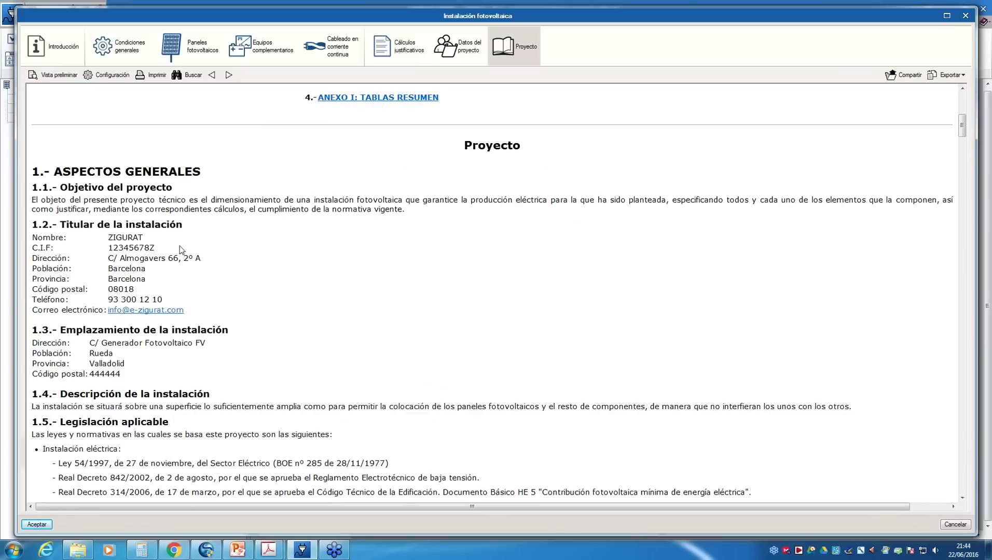
{"action": "scroll", "coordinate": [218, 279], "scroll_direction": "down", "scroll_amount": 2}
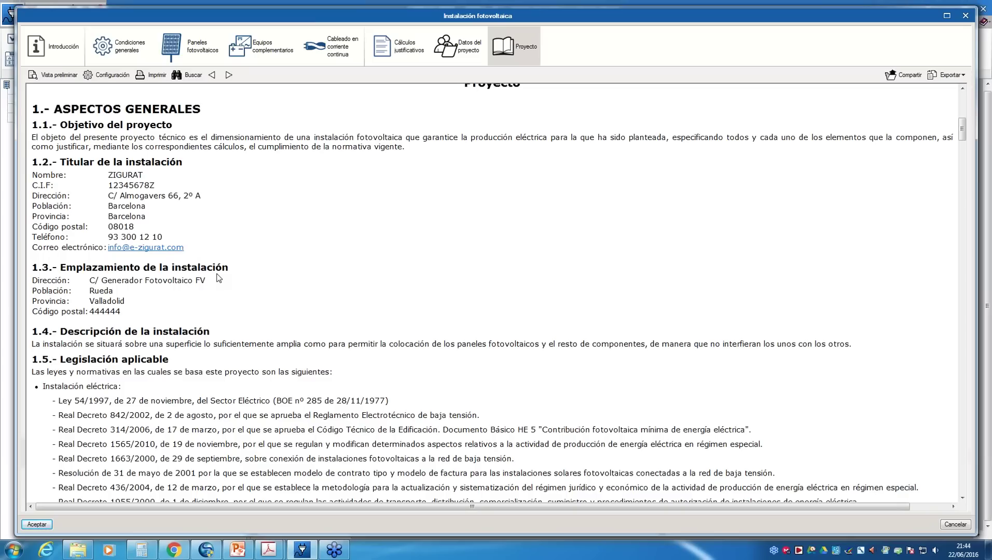
{"action": "scroll", "coordinate": [218, 279], "scroll_direction": "down", "scroll_amount": 2}
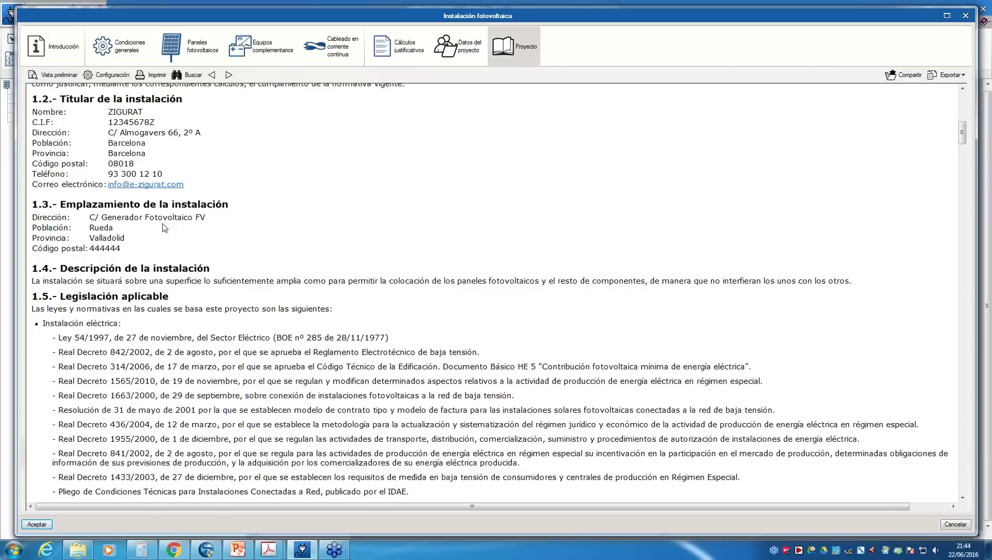
{"action": "scroll", "coordinate": [59, 190], "scroll_direction": "down", "scroll_amount": 4}
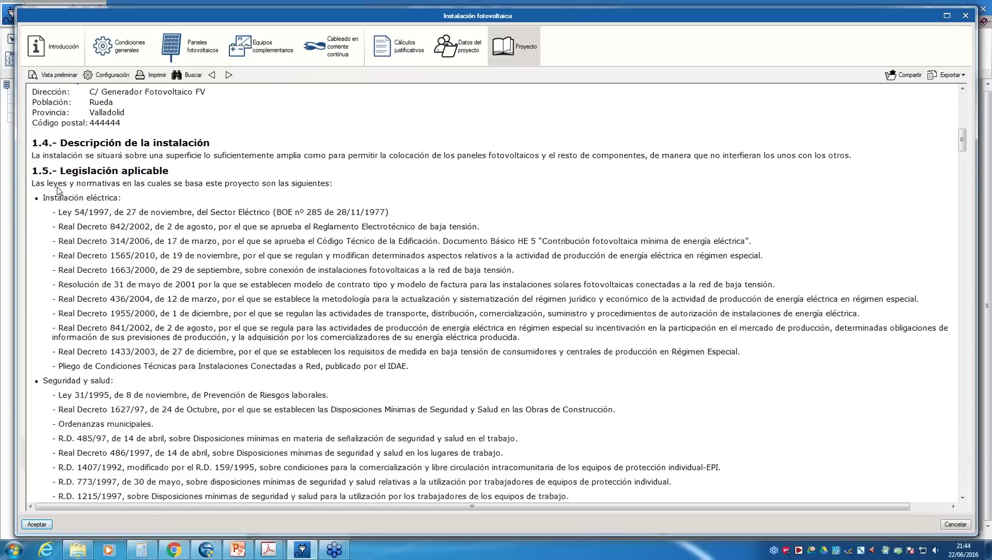
{"action": "scroll", "coordinate": [58, 190], "scroll_direction": "down", "scroll_amount": 2}
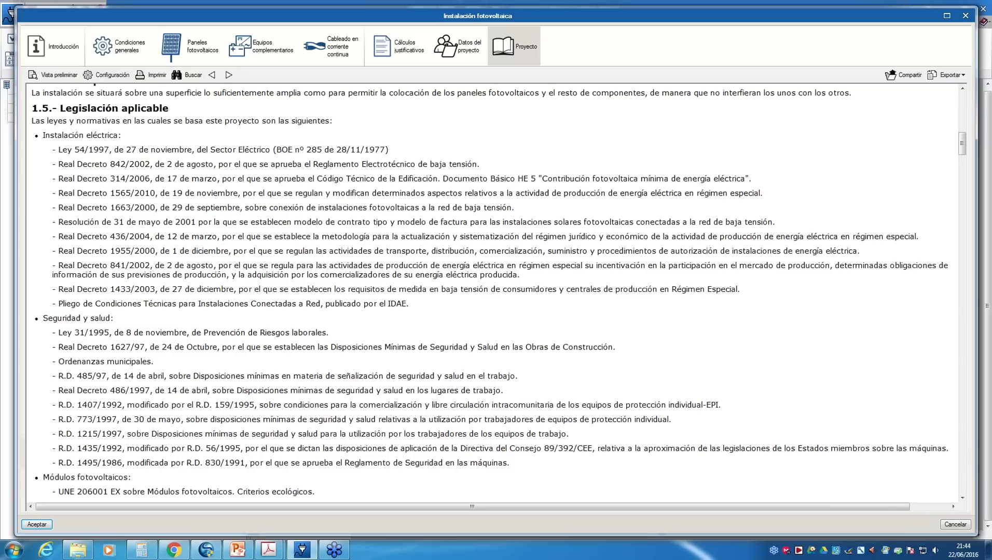
{"action": "scroll", "coordinate": [493, 291], "scroll_direction": "down", "scroll_amount": 4}
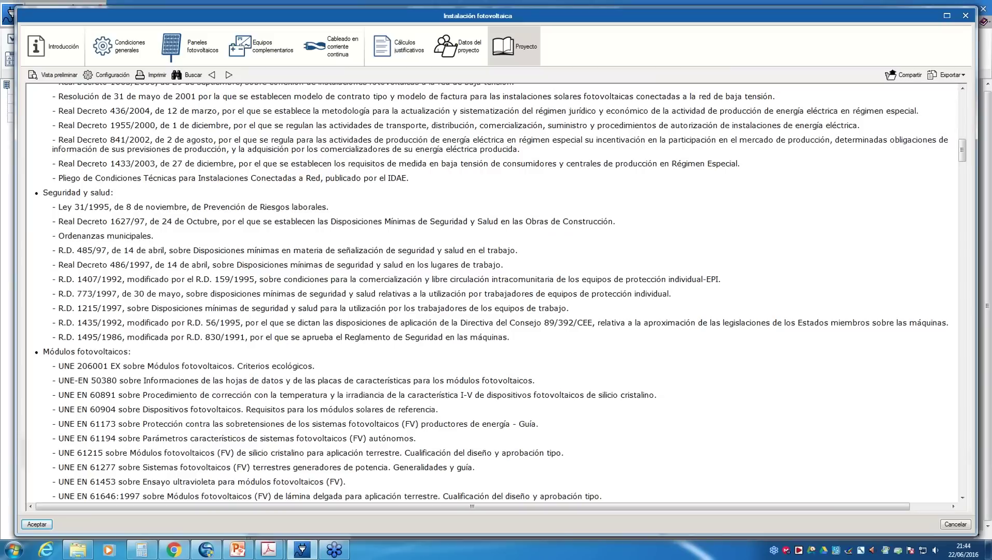
{"action": "scroll", "coordinate": [261, 183], "scroll_direction": "down", "scroll_amount": 14}
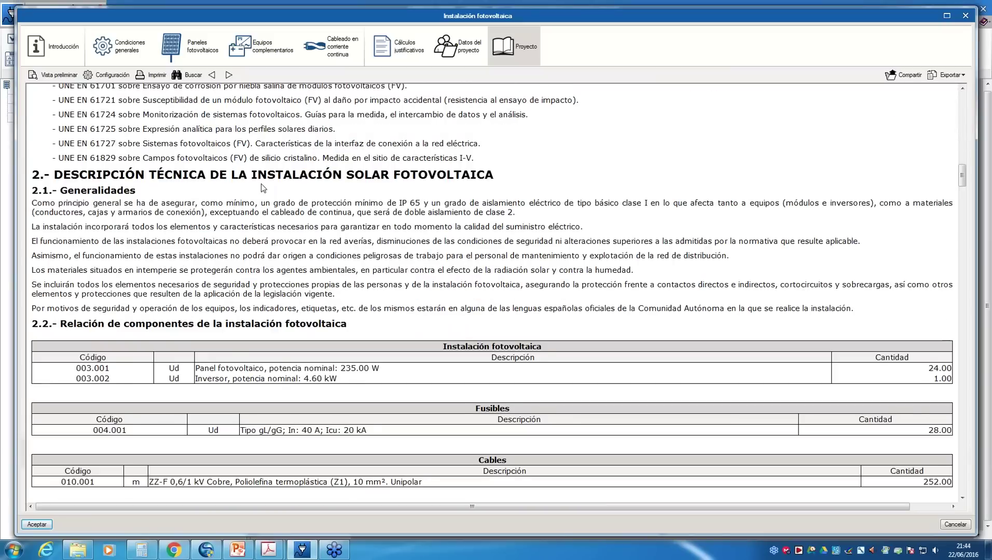
Review the report's list of installation components and the description of the photovoltaic modules.
{"action": "scroll", "coordinate": [261, 184], "scroll_direction": "down", "scroll_amount": 2}
{"action": "scroll", "coordinate": [216, 181], "scroll_direction": "down", "scroll_amount": 4}
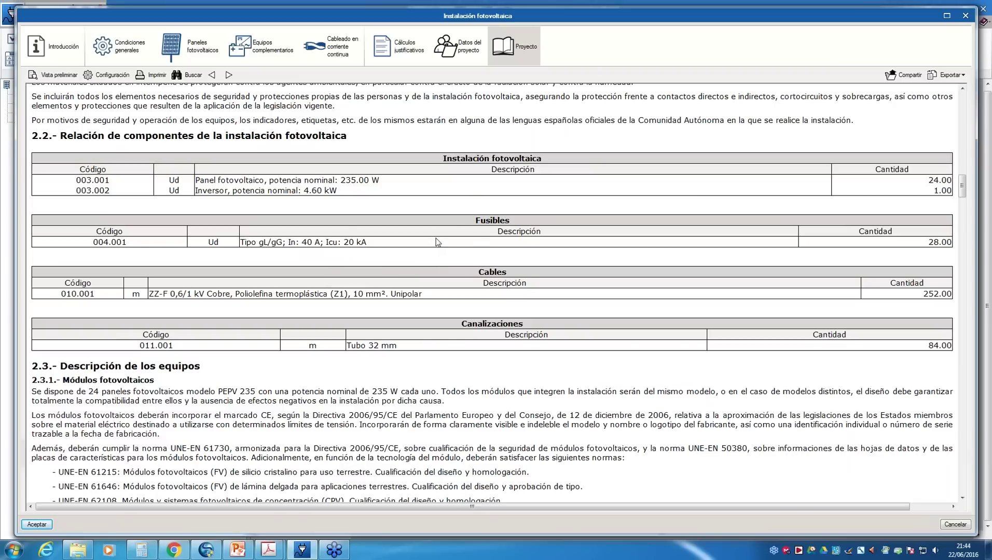
{"action": "scroll", "coordinate": [438, 242], "scroll_direction": "down", "scroll_amount": 3}
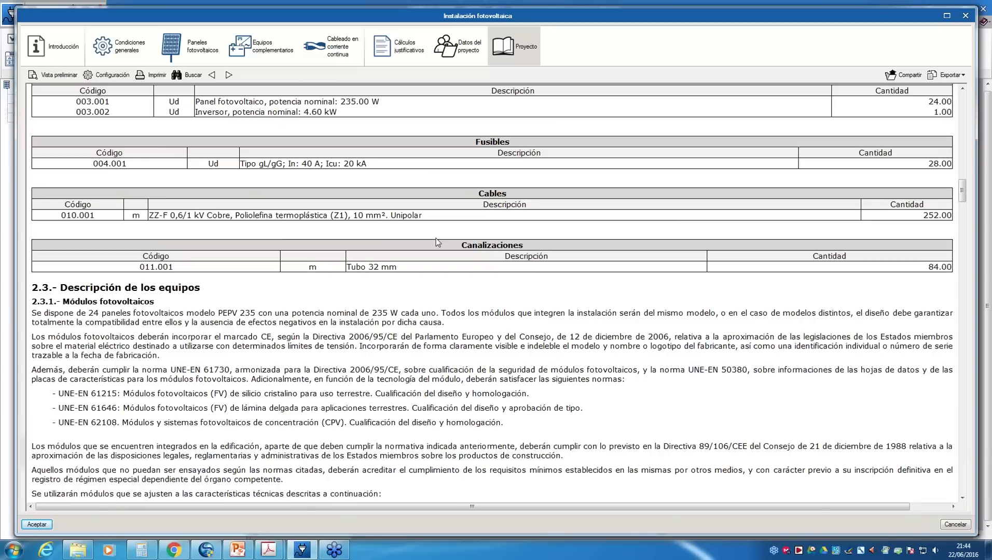
{"action": "scroll", "coordinate": [436, 239], "scroll_direction": "down", "scroll_amount": 6}
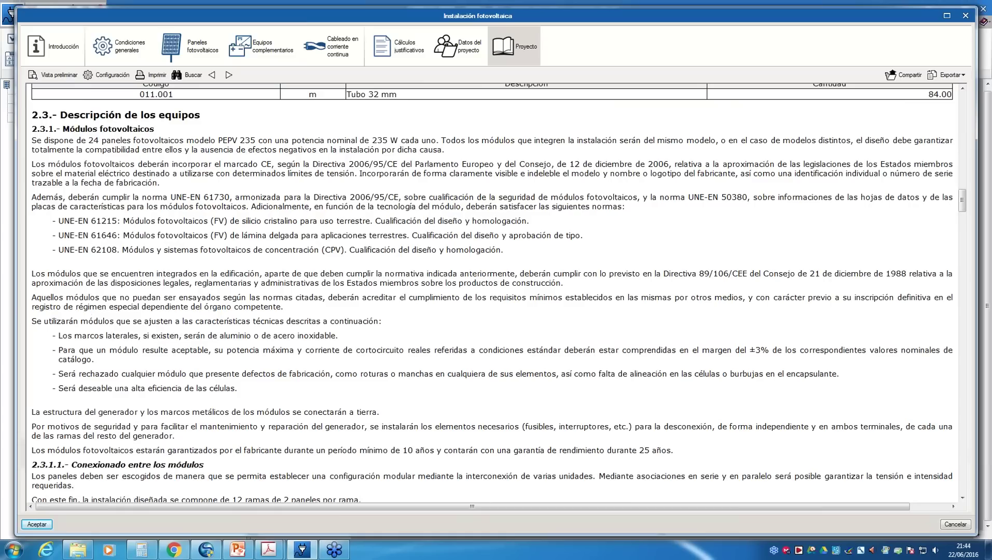
{"action": "scroll", "coordinate": [253, 188], "scroll_direction": "down", "scroll_amount": 2}
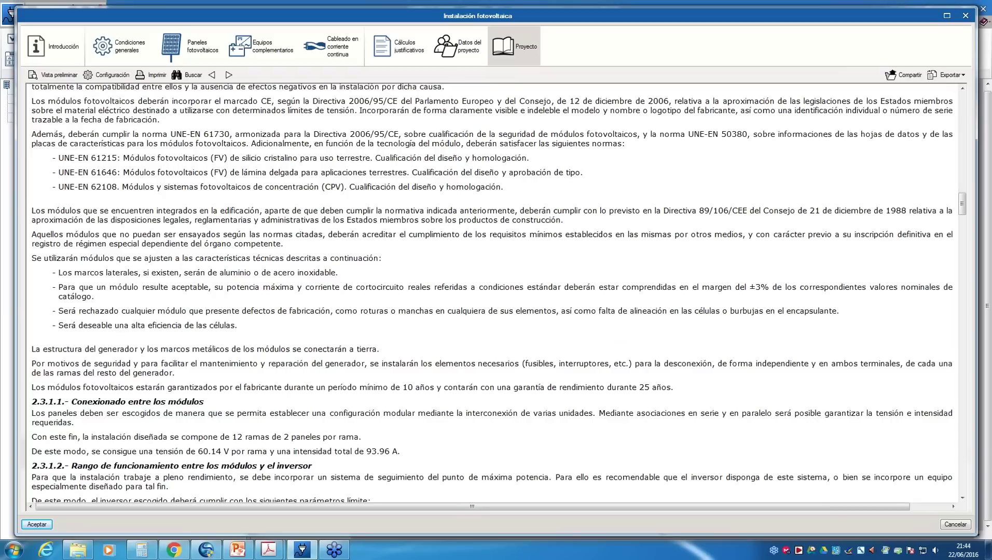
{"action": "scroll", "coordinate": [202, 199], "scroll_direction": "down", "scroll_amount": 8}
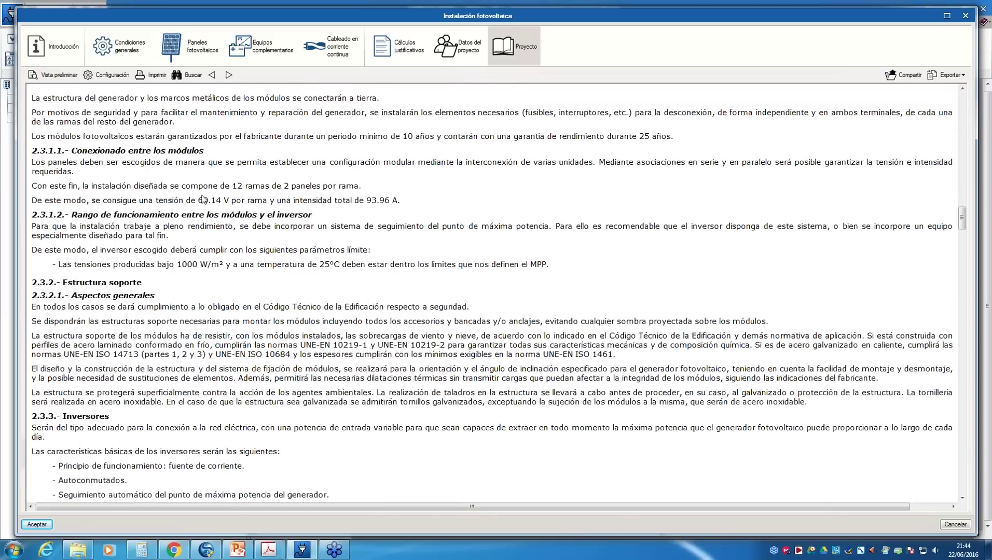
Examine the voltage per branch and the total current in the report's section on connection between modules.
{"action": "left_click_drag", "start_coordinate": [71, 151], "coordinate": [403, 202]}
{"action": "left_click", "coordinate": [402, 224]}
{"action": "left_click_drag", "start_coordinate": [84, 200], "coordinate": [232, 196]}
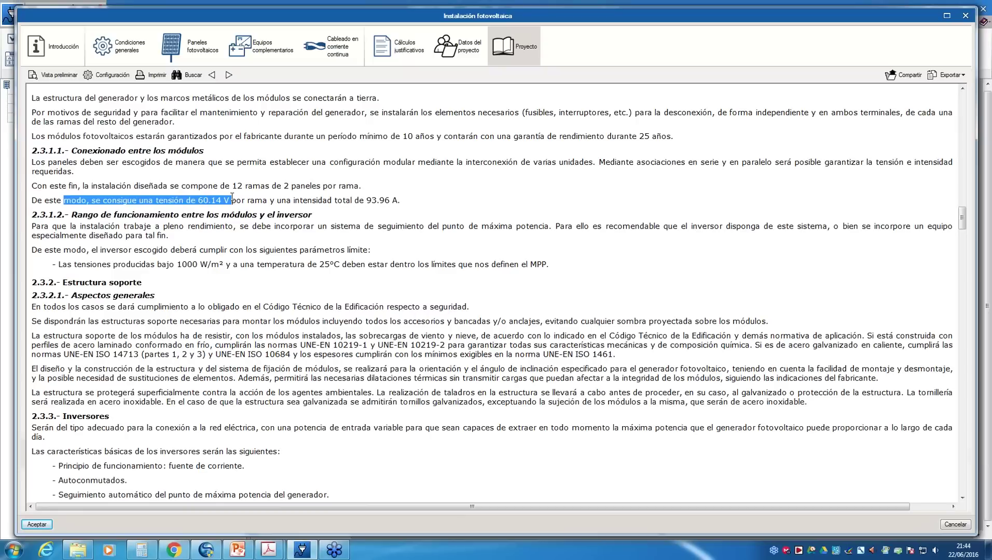
{"action": "left_click", "coordinate": [234, 200]}
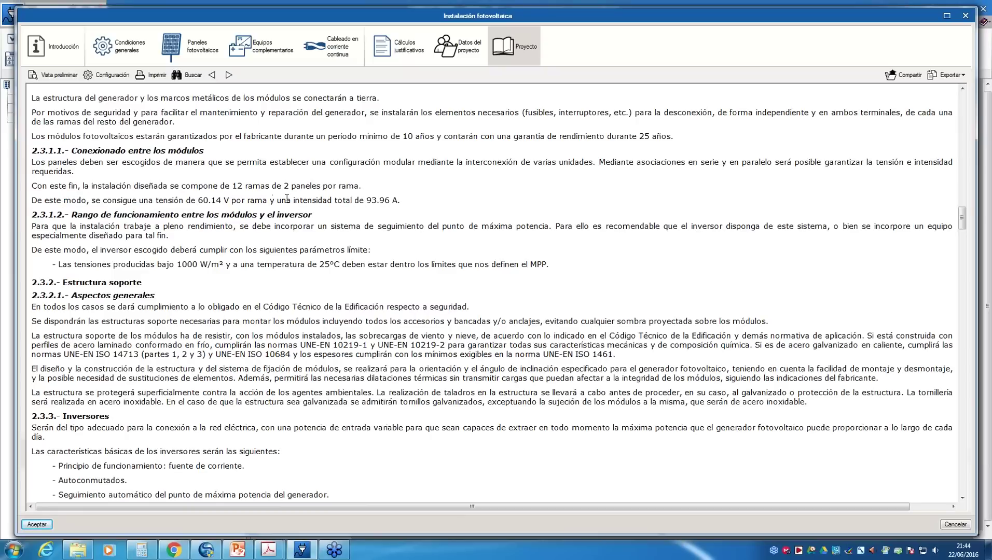
{"action": "left_click_drag", "start_coordinate": [288, 200], "coordinate": [408, 203]}
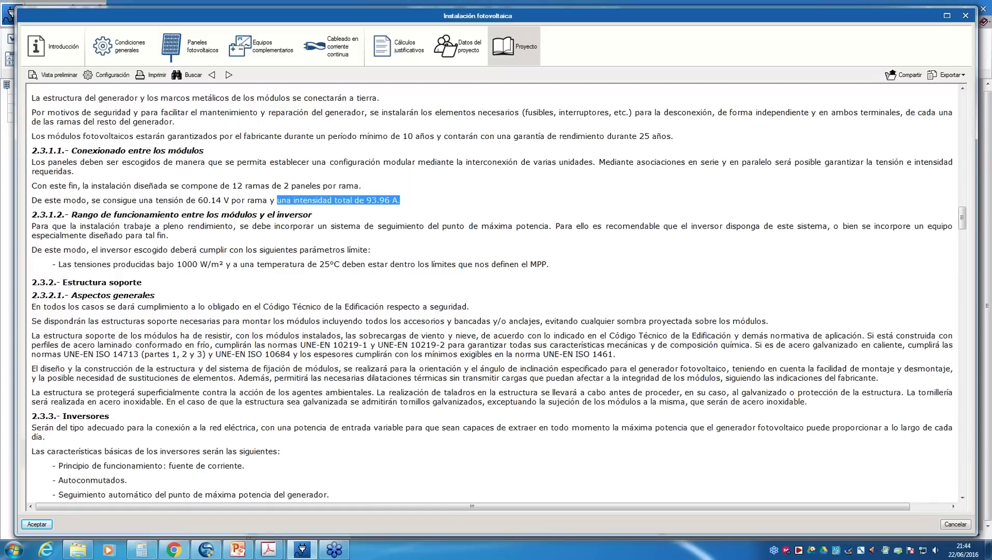
{"action": "left_click", "coordinate": [382, 214]}
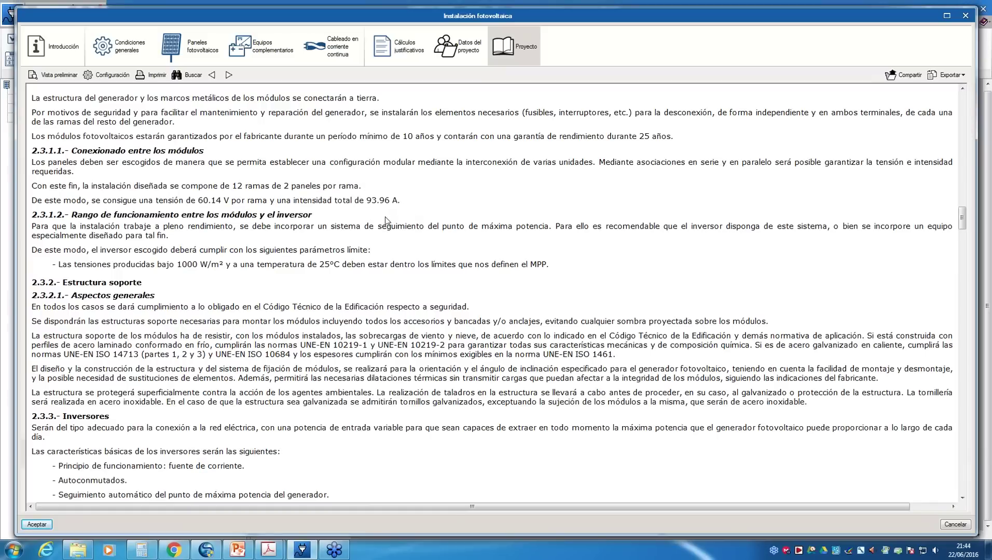
{"action": "left_click_drag", "start_coordinate": [405, 200], "coordinate": [32, 200]}
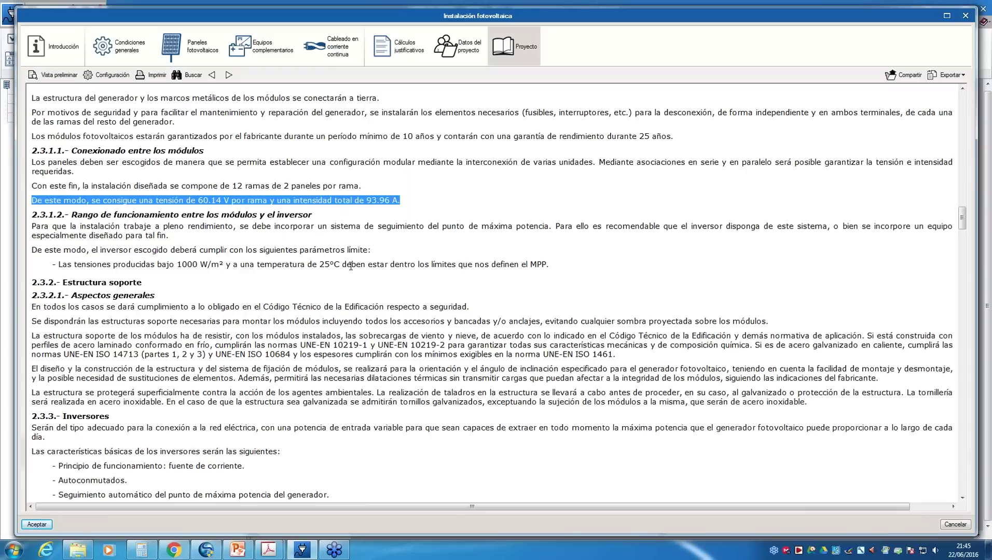
{"action": "left_click", "coordinate": [202, 201]}
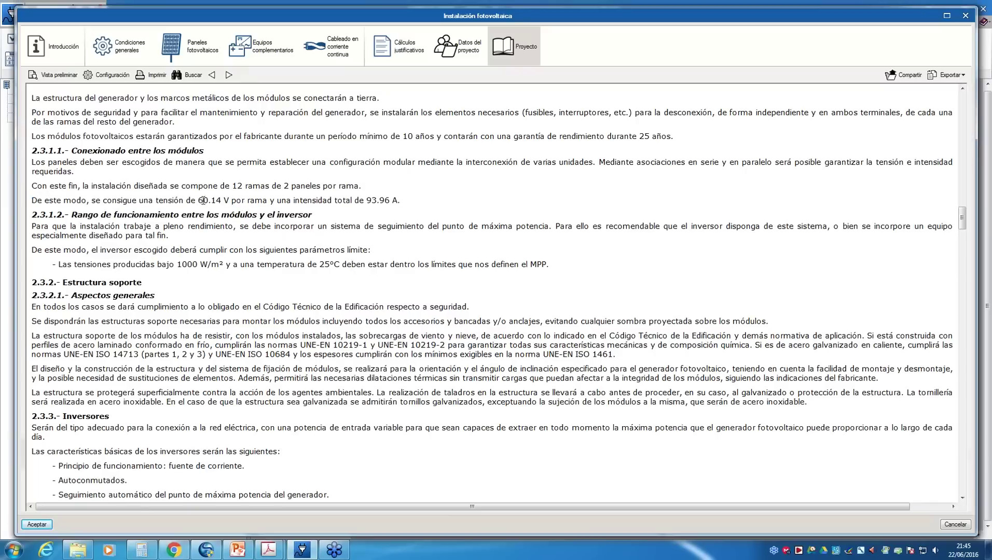
{"action": "left_click_drag", "start_coordinate": [198, 200], "coordinate": [402, 201]}
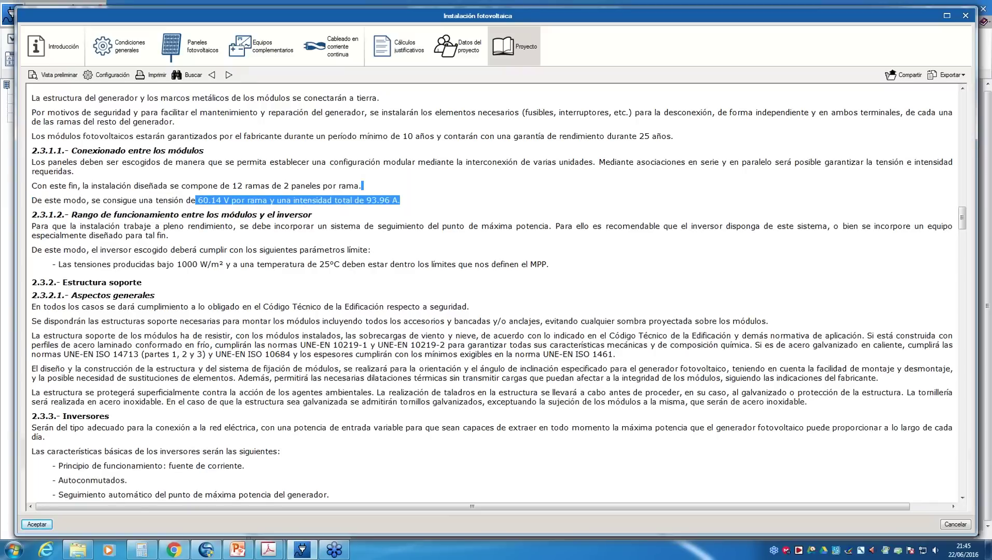
{"action": "left_click", "coordinate": [402, 201]}
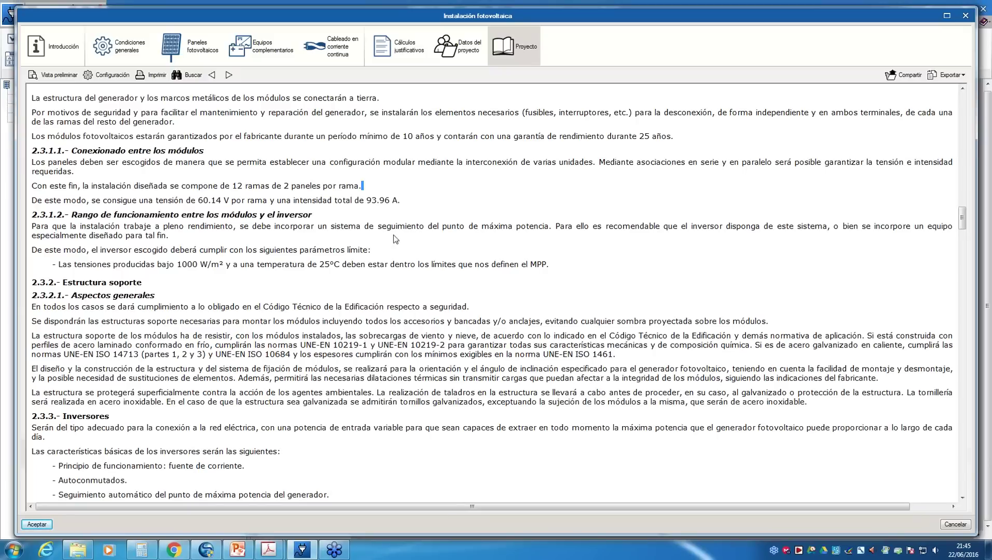
{"action": "left_click_drag", "start_coordinate": [199, 199], "coordinate": [229, 202]}
{"action": "left_click", "coordinate": [211, 201]}
{"action": "left_click_drag", "start_coordinate": [196, 201], "coordinate": [230, 203]}
{"action": "left_click", "coordinate": [319, 213]}
{"action": "left_click_drag", "start_coordinate": [293, 201], "coordinate": [401, 204]}
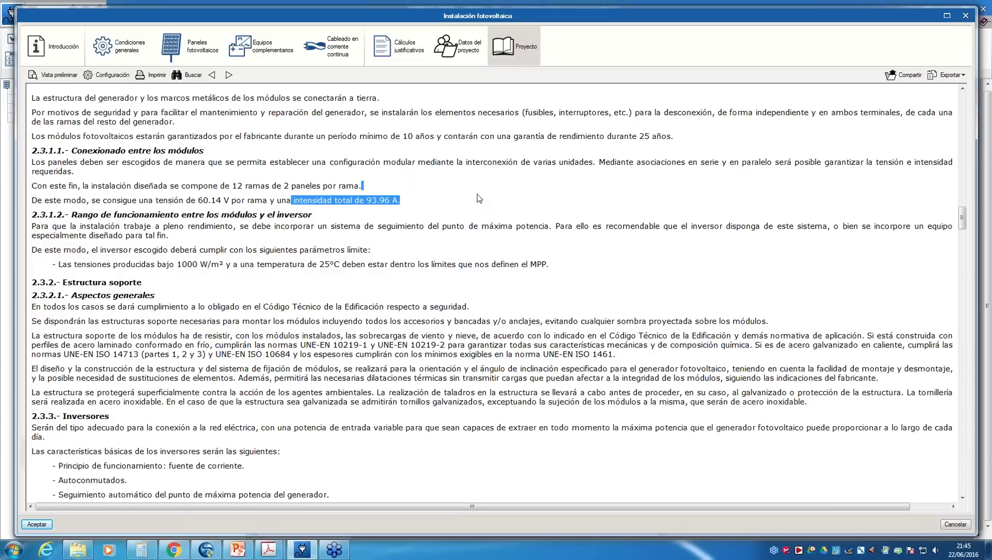
{"action": "left_click", "coordinate": [370, 199]}
{"action": "left_click_drag", "start_coordinate": [367, 200], "coordinate": [398, 200]}
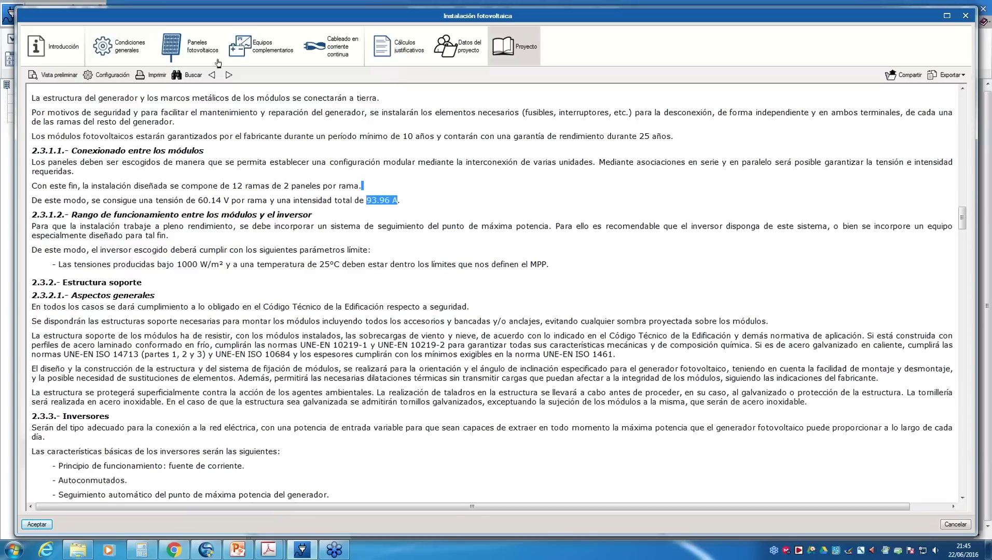
Reconfigure the photovoltaic panels to 12 panels in series and 2 branches.
{"action": "left_click", "coordinate": [197, 55]}
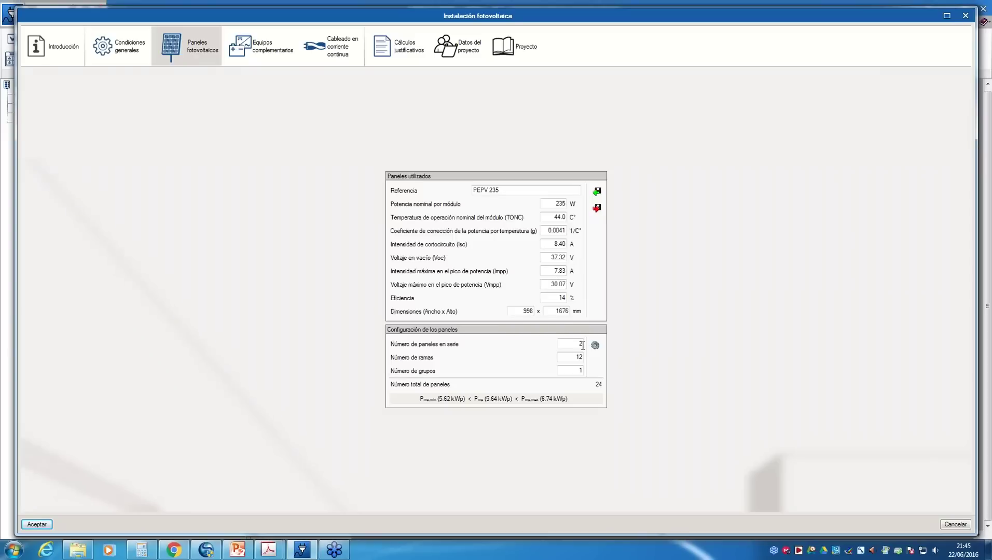
{"action": "type", "text": "12"}
{"action": "left_click", "coordinate": [573, 357]}
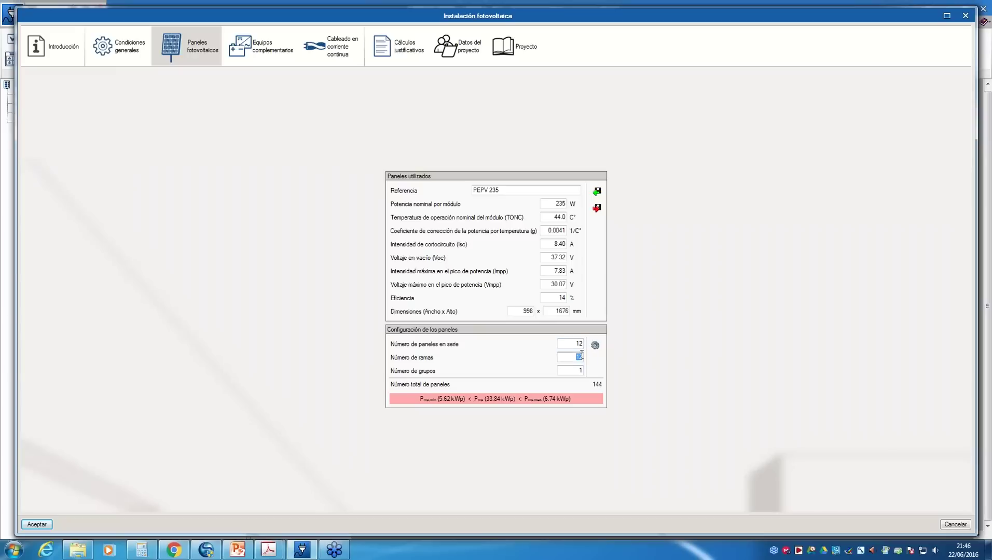
{"action": "type", "text": "2"}
{"action": "left_click", "coordinate": [572, 372]}
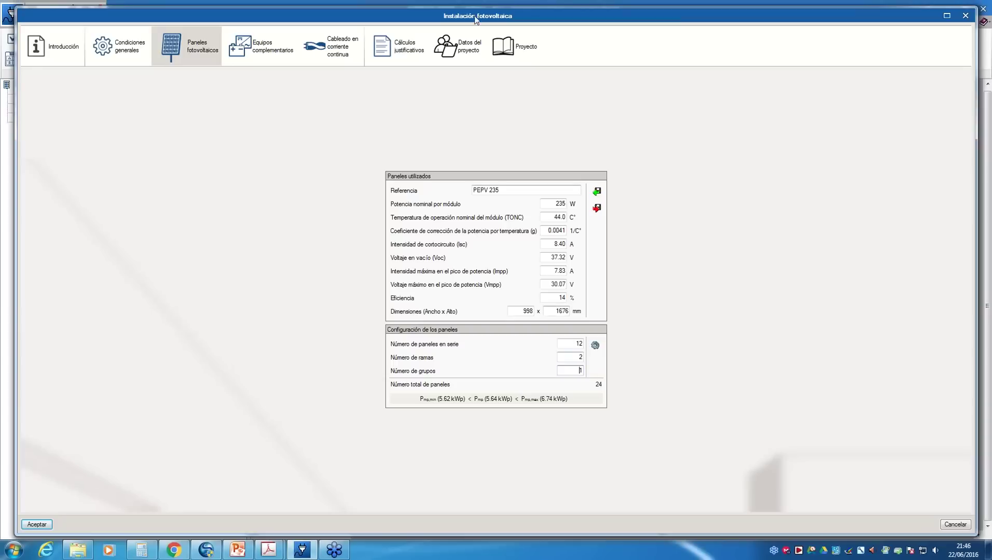
Reopen the project report and check the updated branch voltage and total current in the module connection section.
{"action": "left_click", "coordinate": [470, 49]}
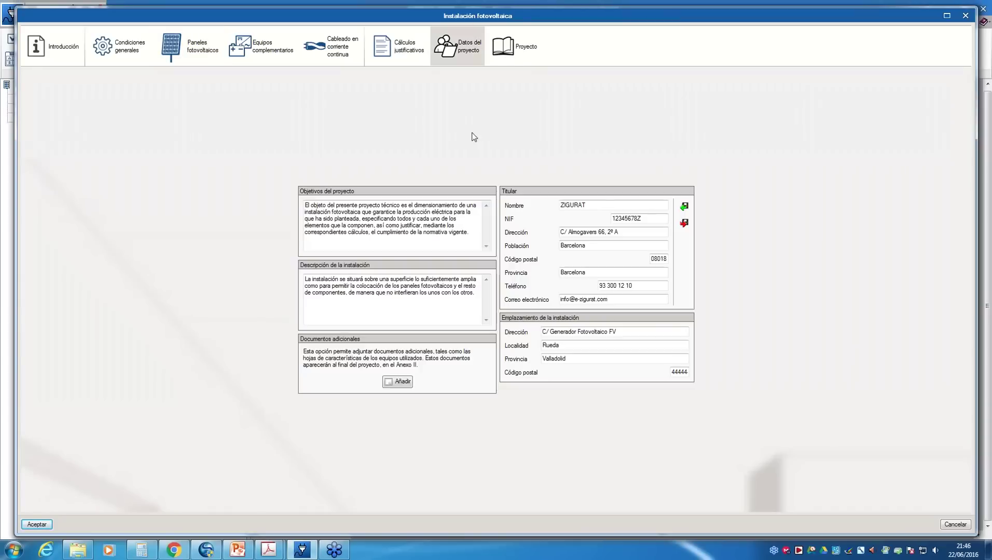
{"action": "left_click", "coordinate": [508, 50]}
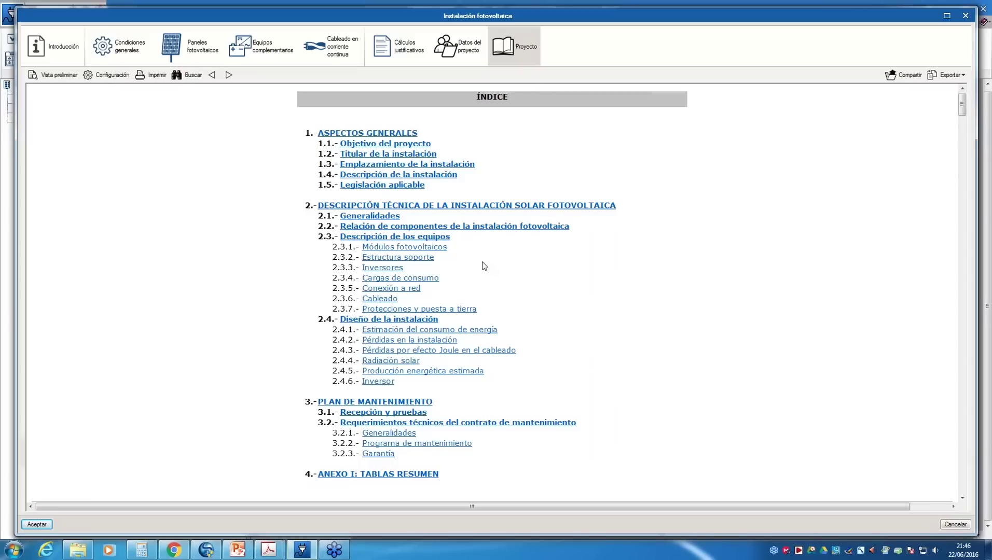
{"action": "scroll", "coordinate": [484, 266], "scroll_direction": "down", "scroll_amount": 2}
{"action": "scroll", "coordinate": [484, 266], "scroll_direction": "down", "scroll_amount": 1}
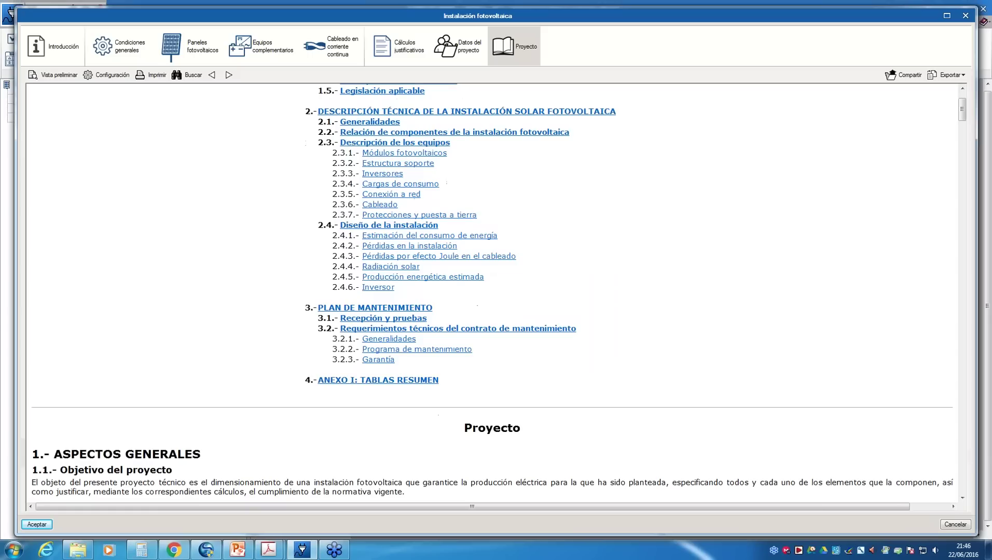
{"action": "scroll", "coordinate": [279, 222], "scroll_direction": "down", "scroll_amount": 10}
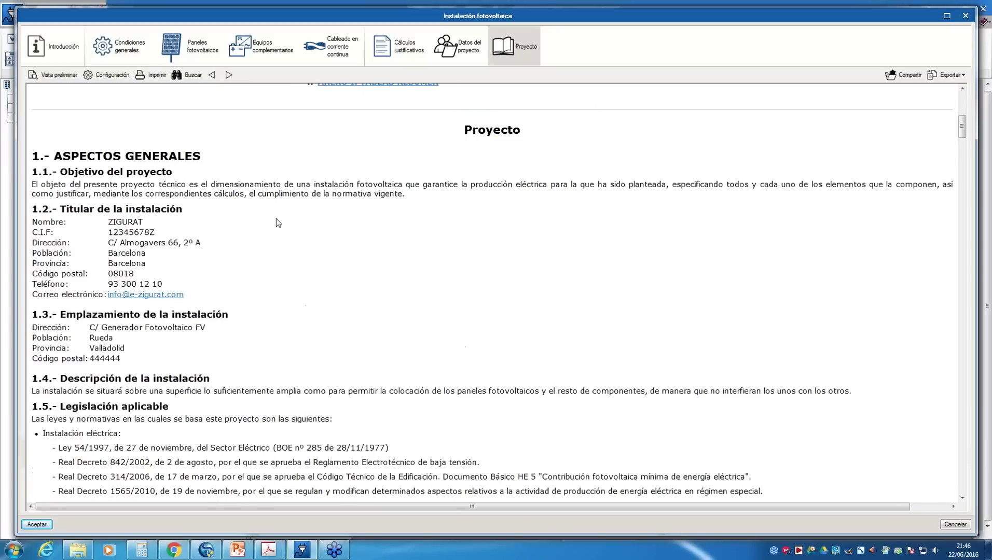
{"action": "scroll", "coordinate": [333, 222], "scroll_direction": "down", "scroll_amount": 15}
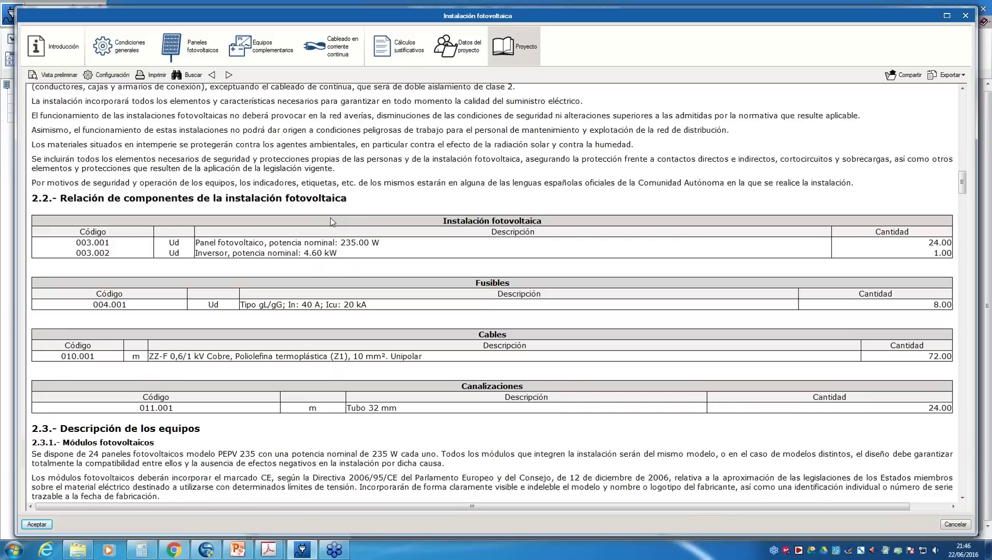
{"action": "scroll", "coordinate": [332, 222], "scroll_direction": "down", "scroll_amount": 15}
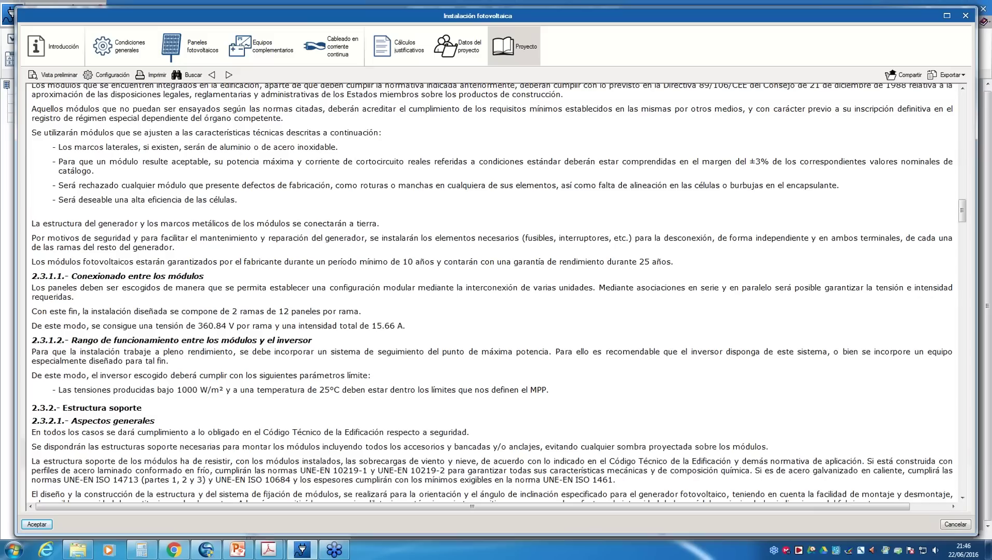
{"action": "scroll", "coordinate": [243, 269], "scroll_direction": "down", "scroll_amount": 2}
{"action": "left_click_drag", "start_coordinate": [199, 263], "coordinate": [233, 265]}
{"action": "left_click", "coordinate": [385, 286]}
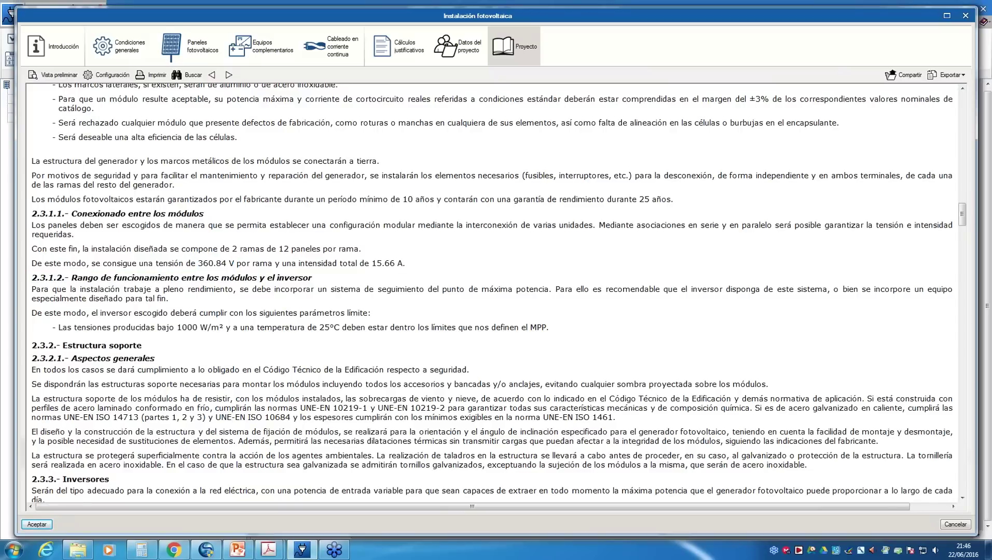
{"action": "left_click_drag", "start_coordinate": [373, 263], "coordinate": [452, 264]}
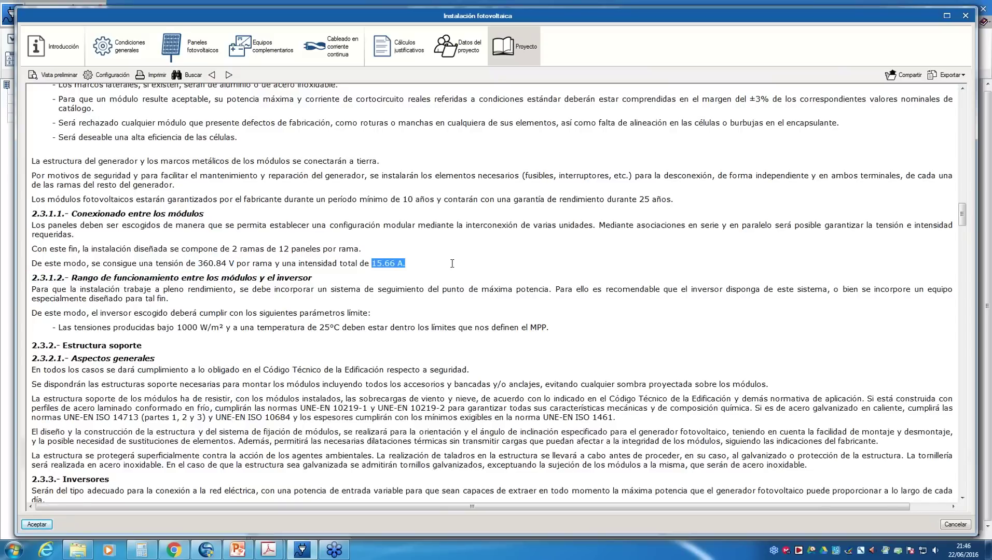
Reconfigure the photovoltaic panels to 8 panels in series and 3 branches.
{"action": "left_click", "coordinate": [412, 289]}
{"action": "left_click", "coordinate": [209, 54]}
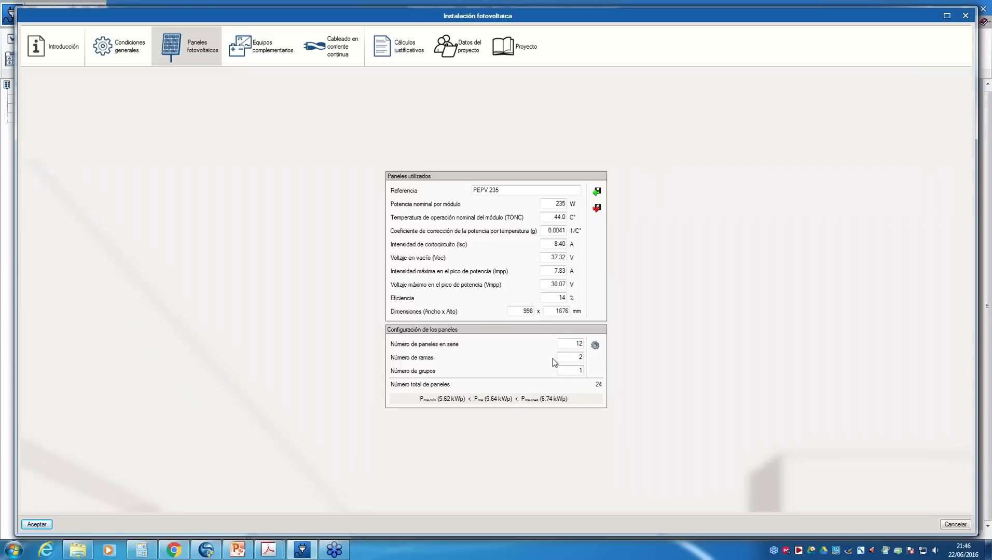
{"action": "double_click", "coordinate": [577, 344]}
{"action": "type", "text": "8"}
{"action": "left_click", "coordinate": [565, 357]}
{"action": "type", "text": "3"}
{"action": "key", "text": "Tab"}
{"action": "left_click", "coordinate": [569, 344]}
Reopen the project report and examine the branch voltage and total current for the revised arrangement in the module connection section.
{"action": "left_click", "coordinate": [523, 41]}
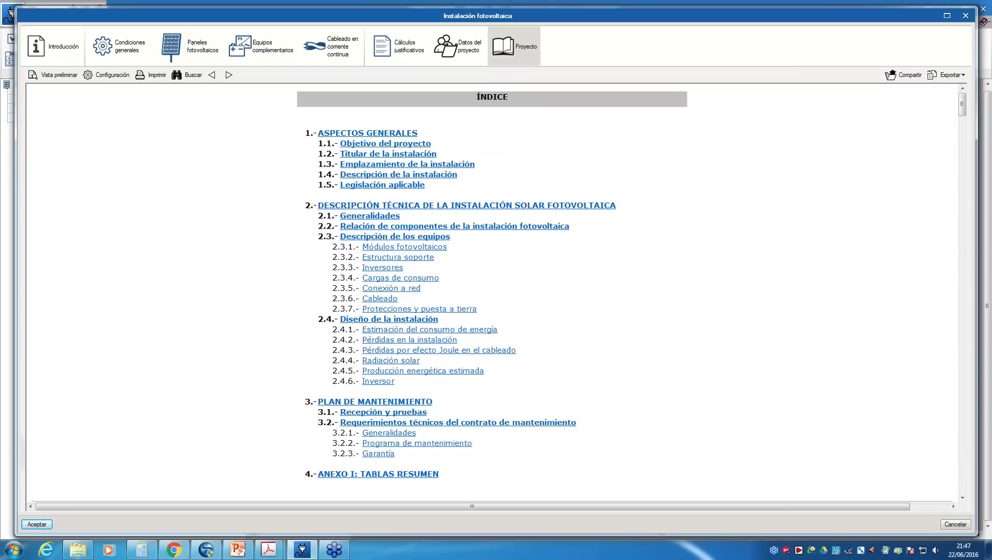
{"action": "left_click", "coordinate": [397, 279]}
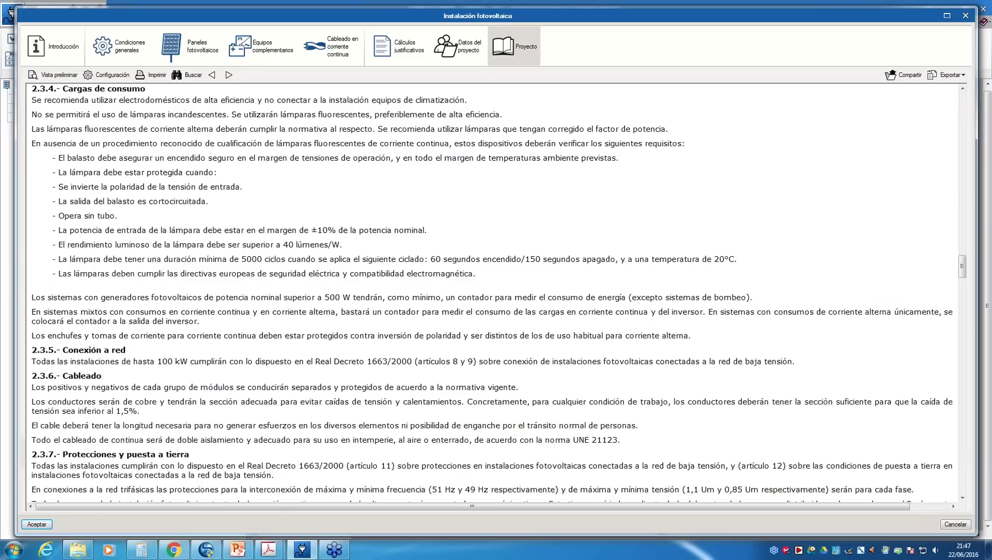
{"action": "scroll", "coordinate": [492, 293], "scroll_direction": "up", "scroll_amount": 2}
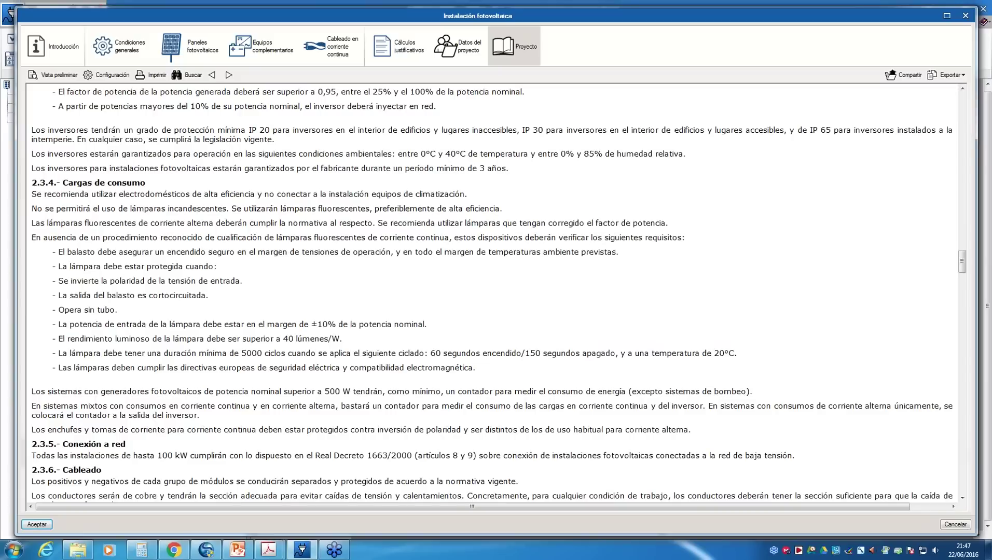
{"action": "scroll", "coordinate": [492, 293], "scroll_direction": "up", "scroll_amount": 15}
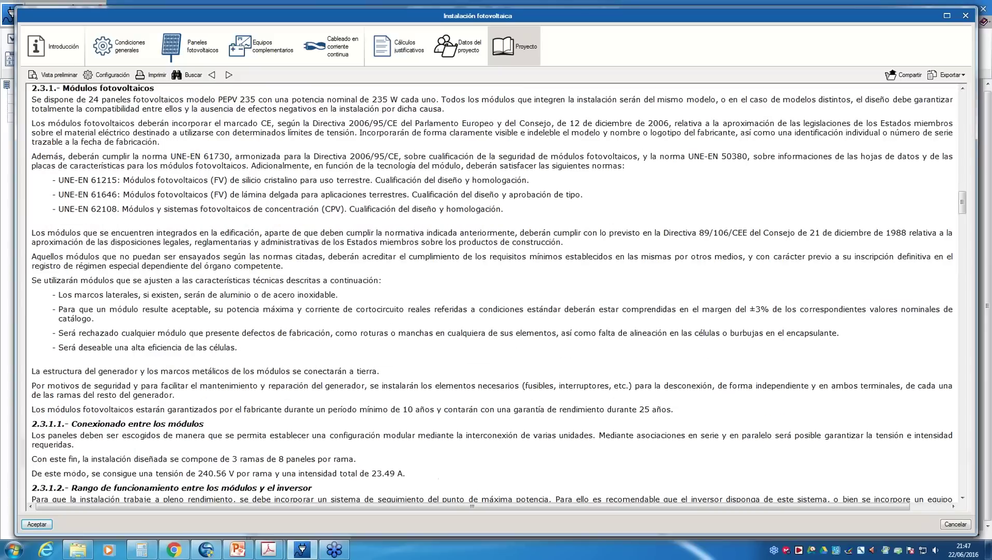
{"action": "scroll", "coordinate": [492, 294], "scroll_direction": "down", "scroll_amount": 15}
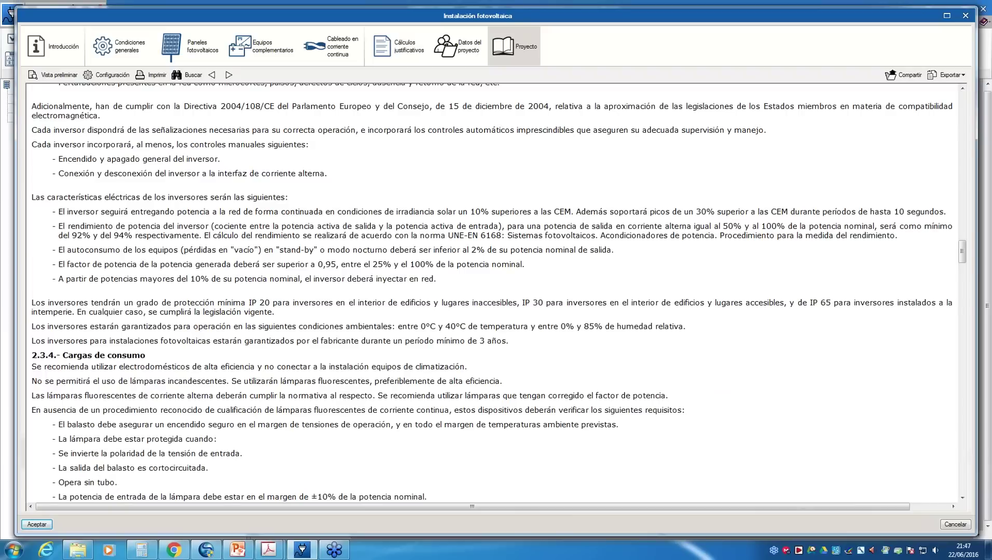
{"action": "scroll", "coordinate": [98, 211], "scroll_direction": "down", "scroll_amount": 10}
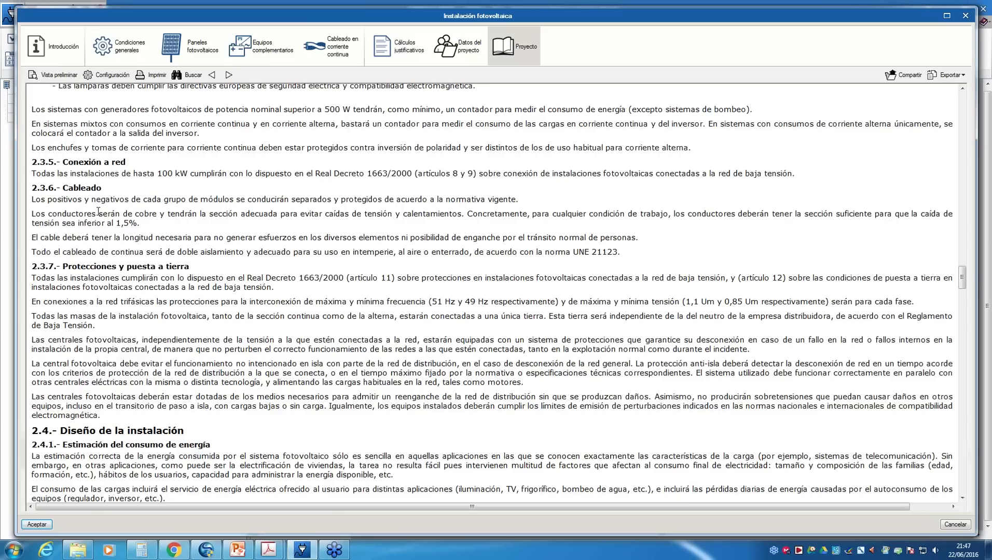
{"action": "scroll", "coordinate": [244, 242], "scroll_direction": "up", "scroll_amount": 5}
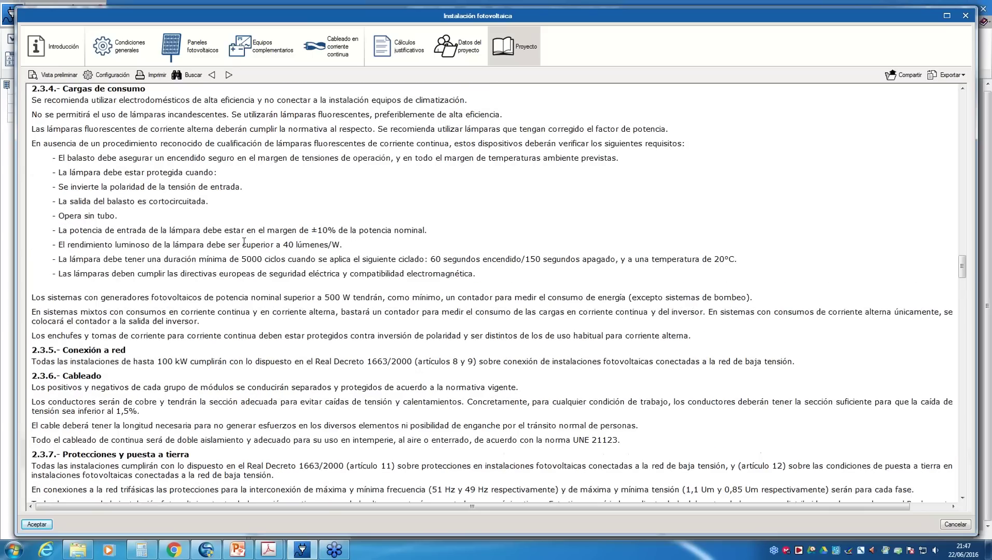
{"action": "scroll", "coordinate": [244, 242], "scroll_direction": "up", "scroll_amount": 7}
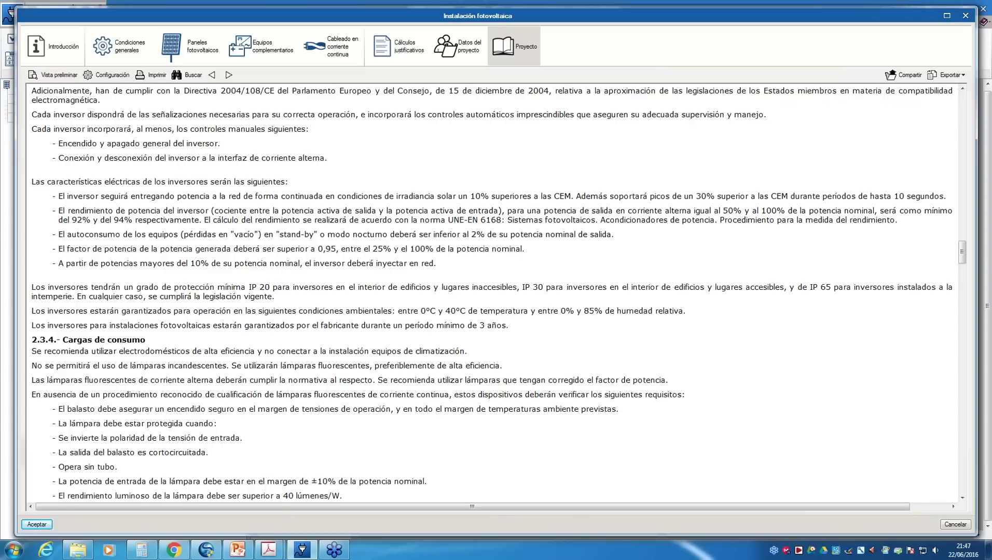
{"action": "scroll", "coordinate": [493, 294], "scroll_direction": "up", "scroll_amount": 15}
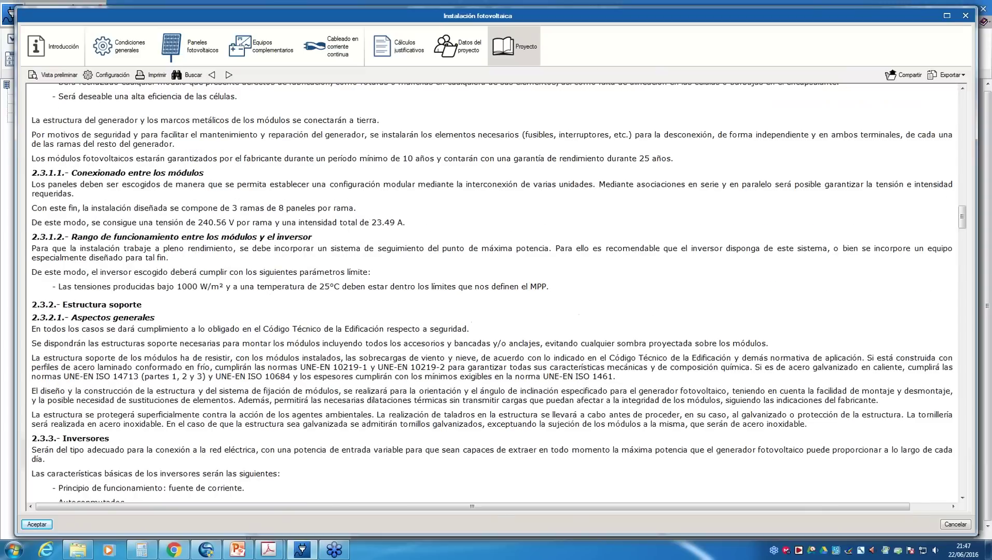
{"action": "scroll", "coordinate": [423, 290], "scroll_direction": "up", "scroll_amount": 2}
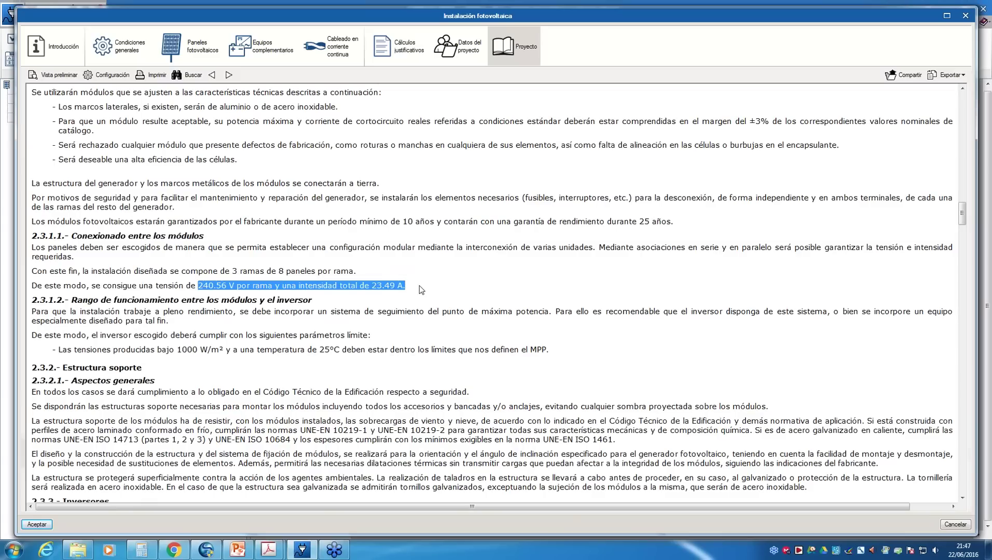
{"action": "left_click_drag", "start_coordinate": [408, 286], "coordinate": [70, 248]}
{"action": "left_click", "coordinate": [71, 248]}
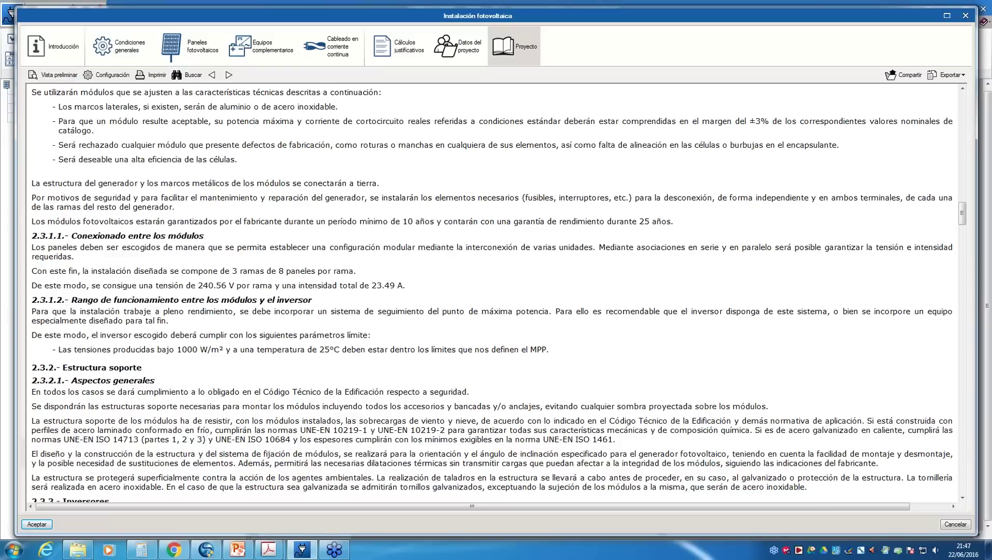
Accept the photovoltaic installation and supply settings, and calculate the electrical installation.
{"action": "left_click", "coordinate": [44, 525]}
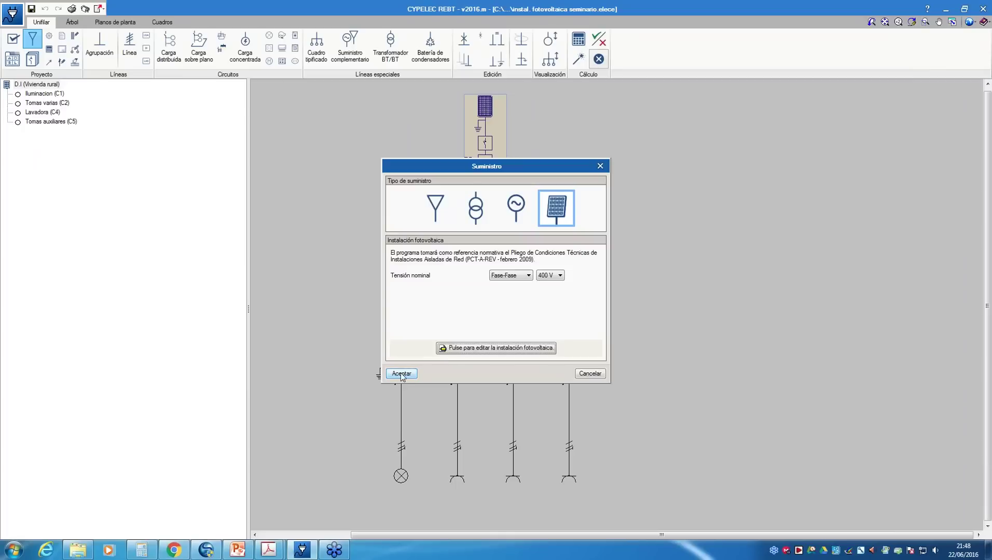
{"action": "left_click", "coordinate": [401, 374]}
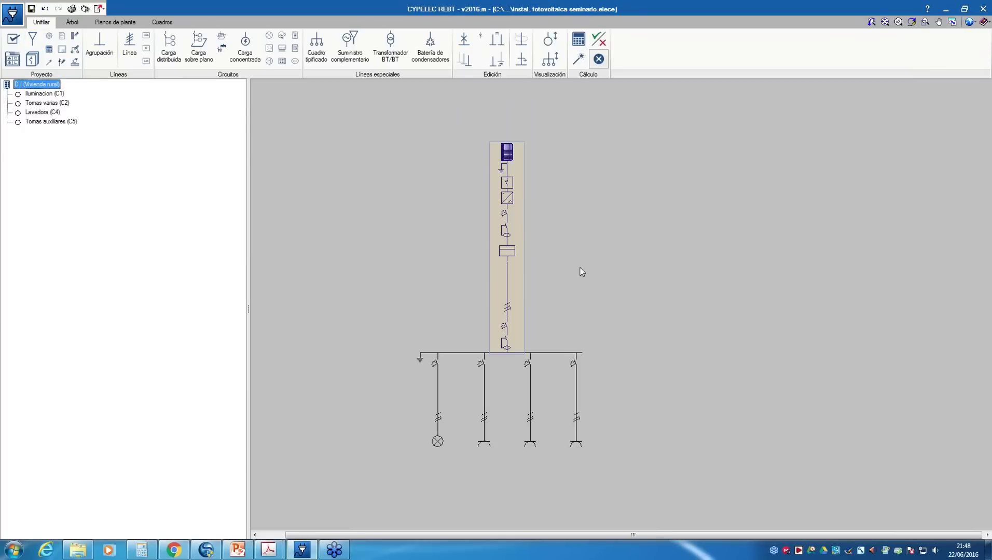
{"action": "mouse_move", "coordinate": [517, 180]}
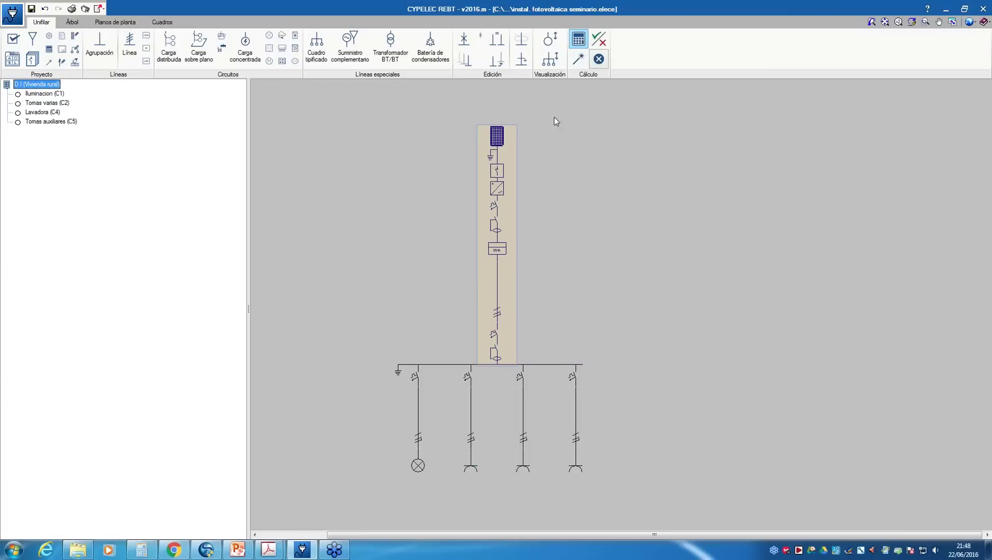
{"action": "mouse_move", "coordinate": [537, 324]}
{"action": "mouse_move", "coordinate": [563, 455]}
{"action": "left_click", "coordinate": [579, 46]}
Inspect the supply's calculation results and browse its compliance checks for the panel and branch connection sections, closing the listing when done.
{"action": "mouse_move", "coordinate": [514, 247]}
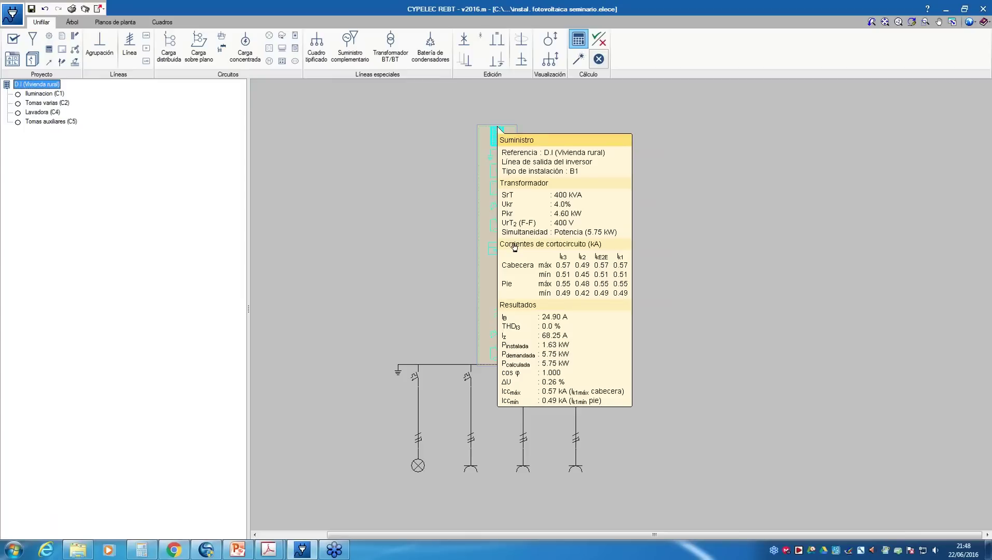
{"action": "left_click", "coordinate": [514, 247]}
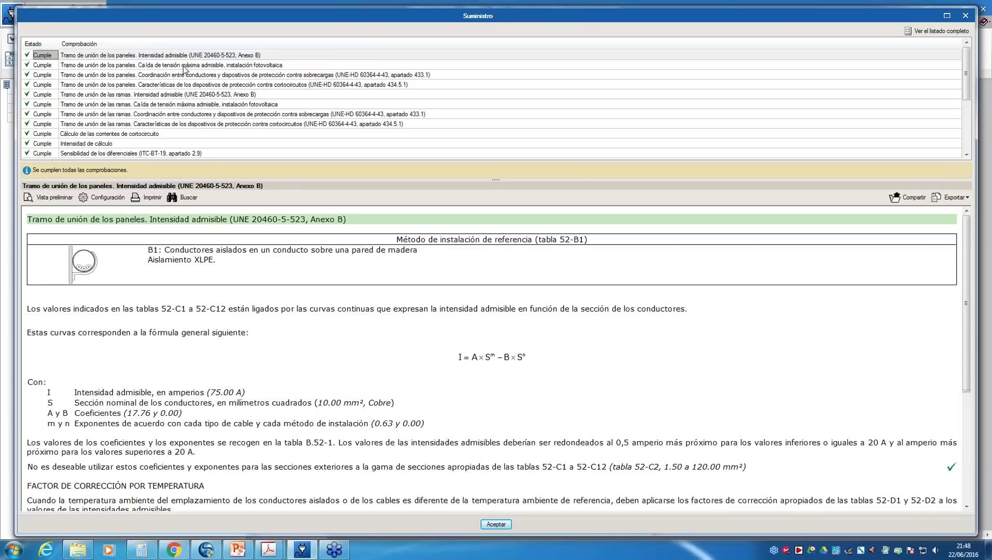
{"action": "left_click", "coordinate": [184, 66]}
{"action": "left_click", "coordinate": [184, 86]}
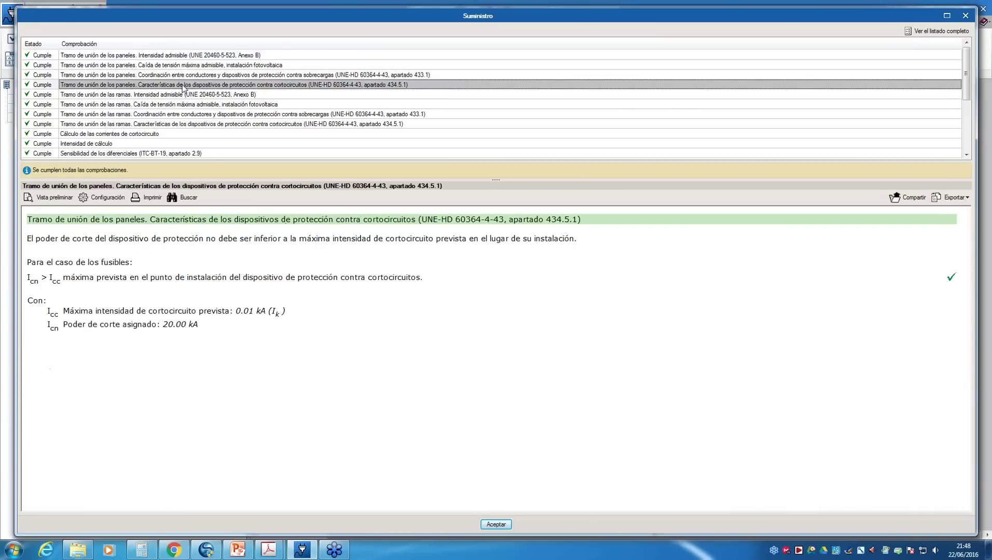
{"action": "left_click", "coordinate": [183, 104]}
{"action": "scroll", "coordinate": [182, 105], "scroll_direction": "down", "scroll_amount": 3}
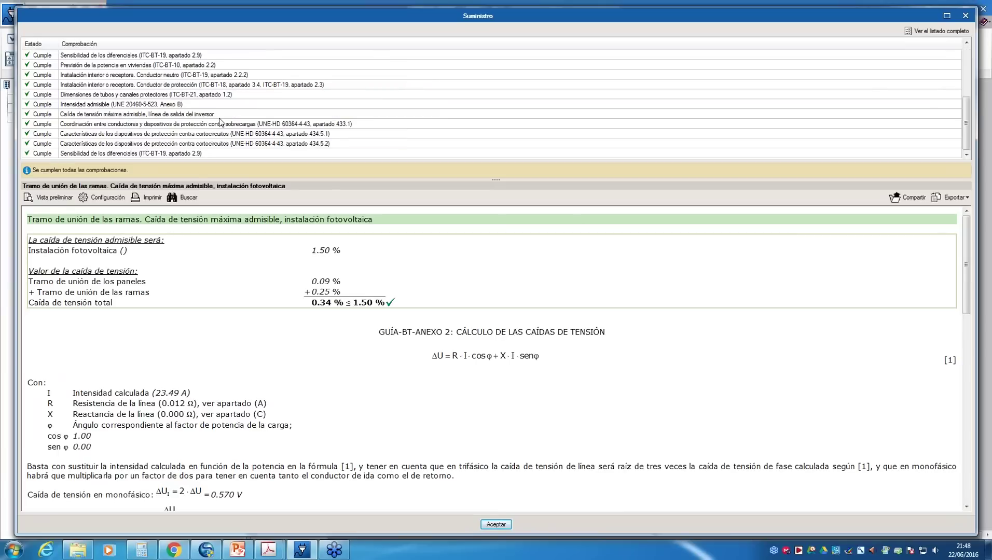
{"action": "scroll", "coordinate": [182, 104], "scroll_direction": "up", "scroll_amount": 3}
{"action": "left_click", "coordinate": [183, 56]}
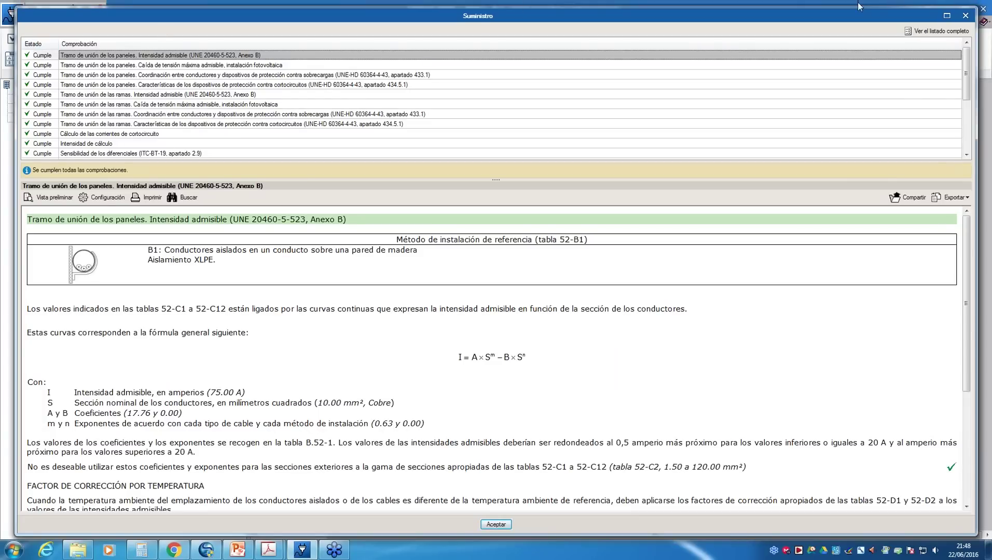
{"action": "left_click", "coordinate": [965, 15]}
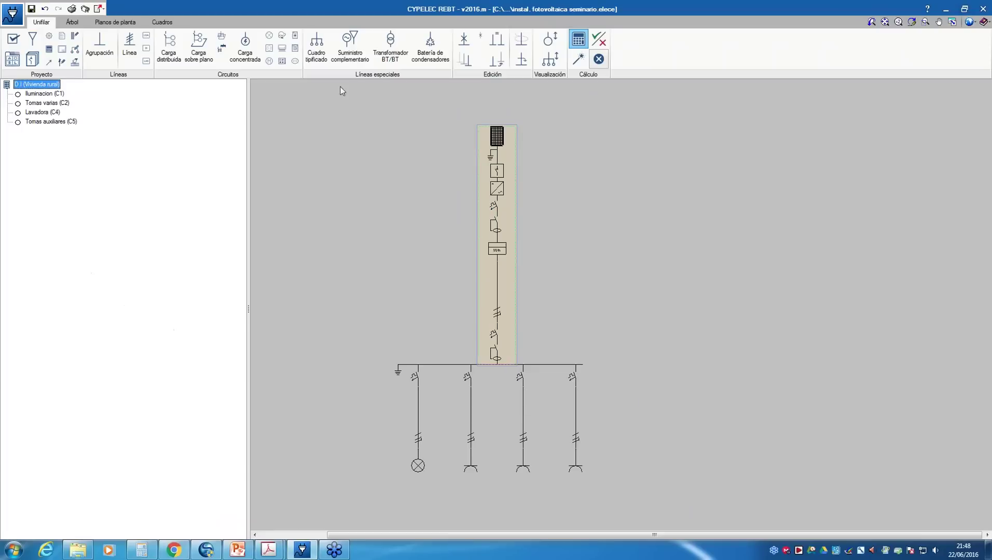
Review the direct-current wiring settings of the panel branches and the inverter in the photovoltaic installation.
{"action": "left_click", "coordinate": [32, 39]}
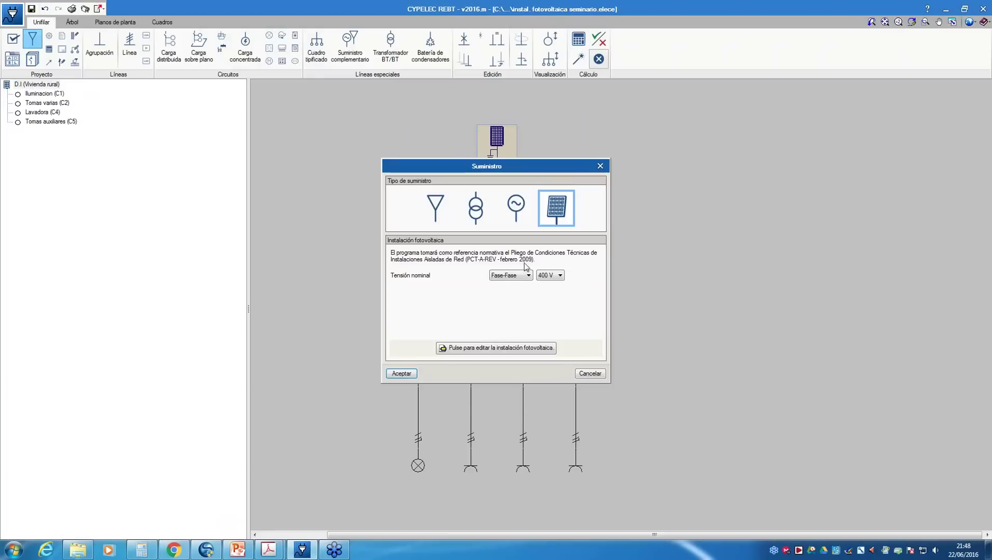
{"action": "left_click", "coordinate": [489, 351]}
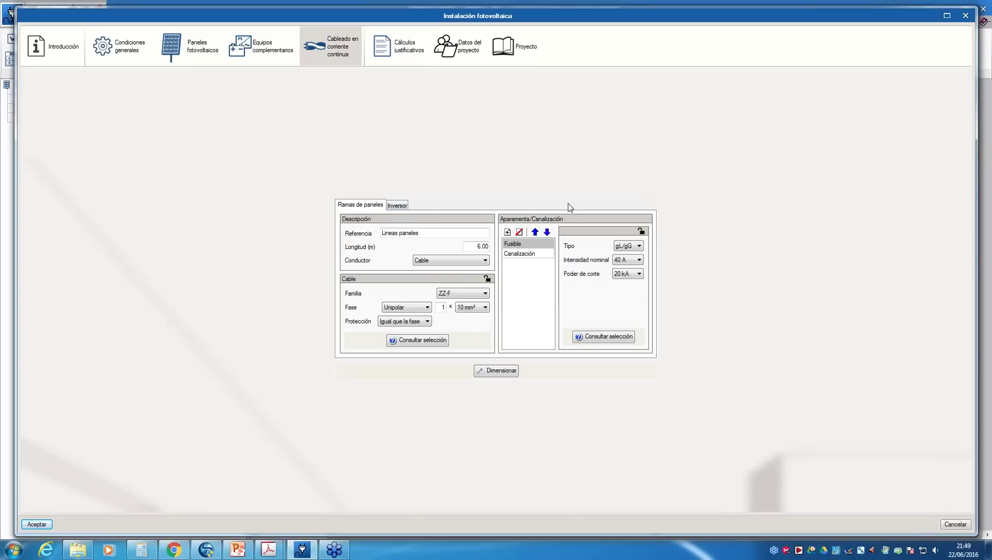
{"action": "left_click", "coordinate": [399, 207]}
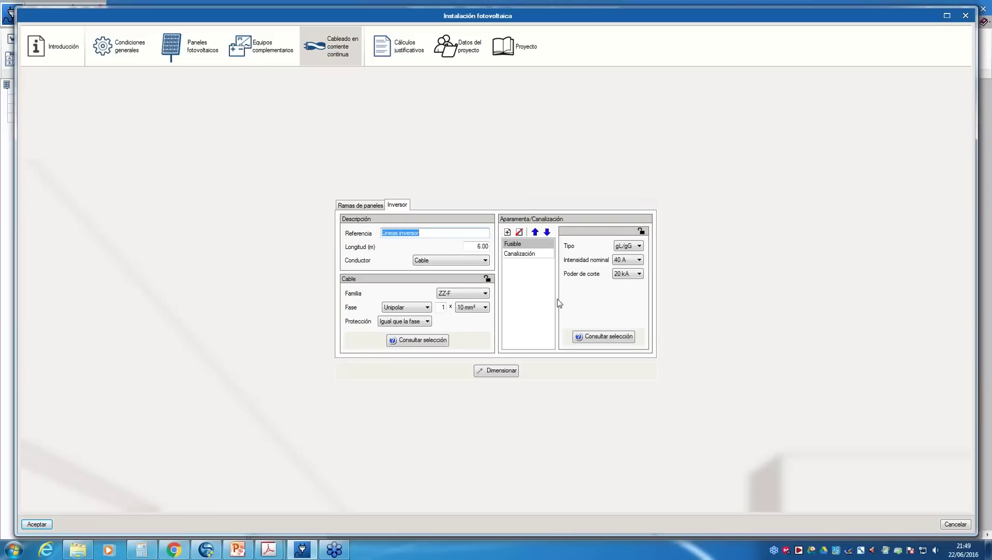
{"action": "left_click", "coordinate": [357, 204]}
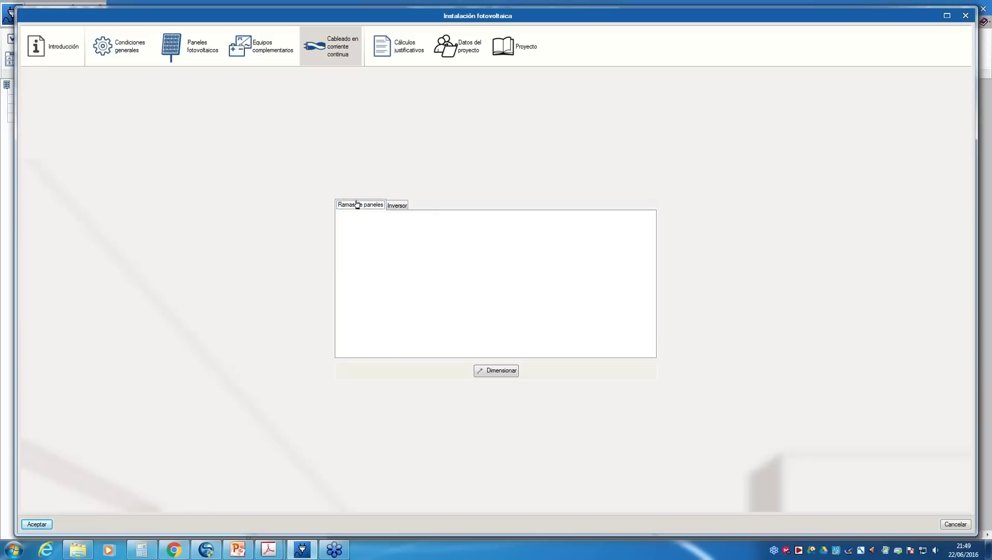
{"action": "left_click", "coordinate": [39, 525]}
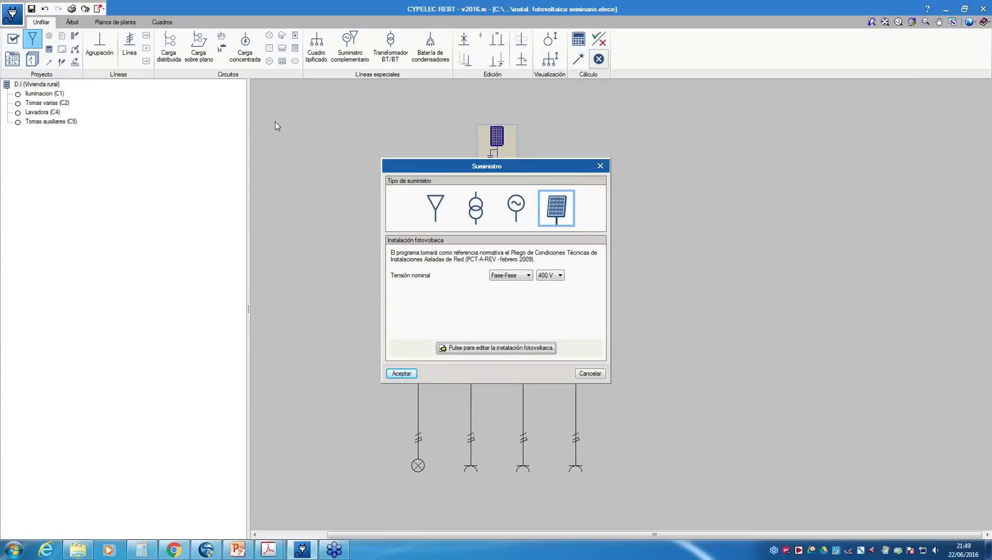
{"action": "left_click", "coordinate": [400, 375]}
Recalculate the installation and examine the supply's admissible current check for the panel connection section, including the temperature and grouping factors.
{"action": "left_click", "coordinate": [579, 40]}
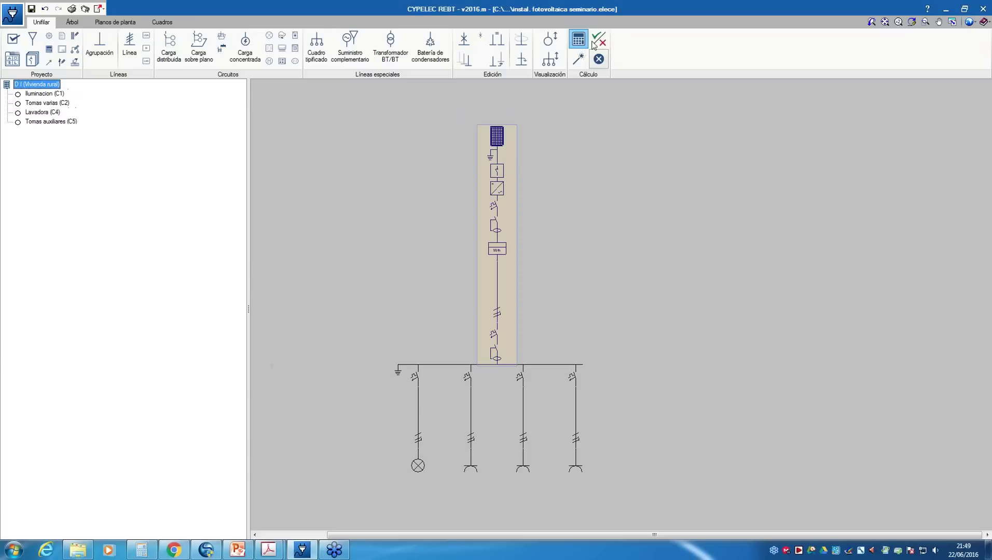
{"action": "left_click", "coordinate": [497, 244]}
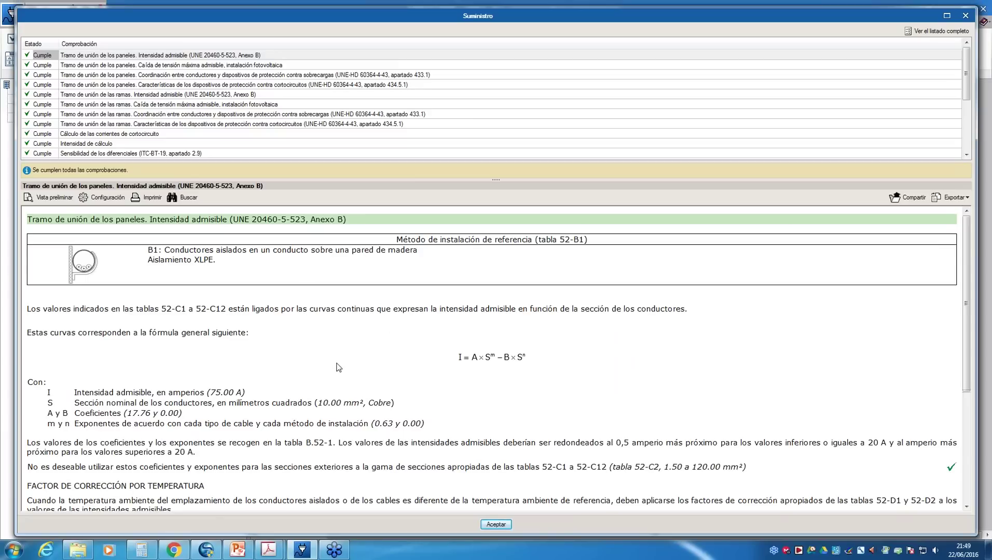
{"action": "scroll", "coordinate": [338, 367], "scroll_direction": "down", "scroll_amount": 3}
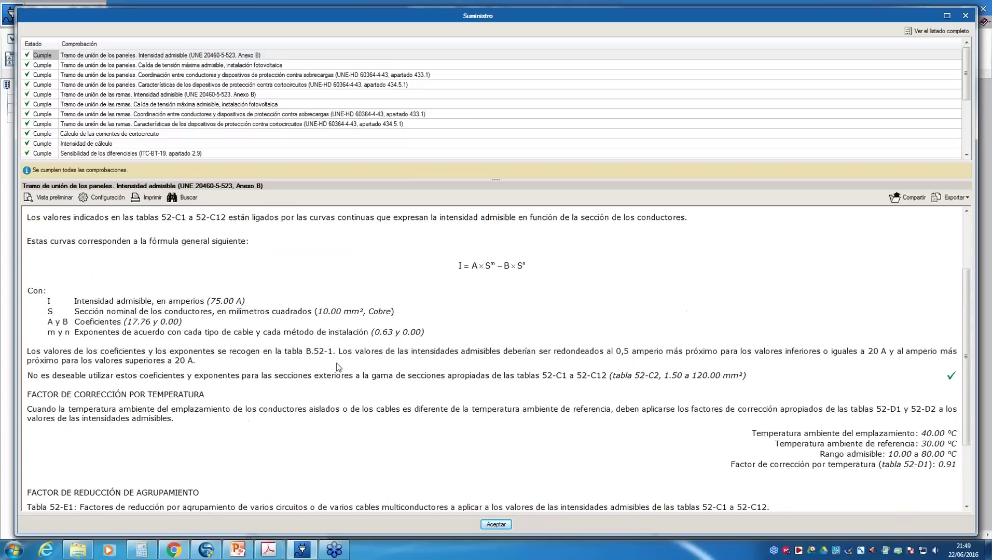
{"action": "scroll", "coordinate": [418, 391], "scroll_direction": "up", "scroll_amount": 3}
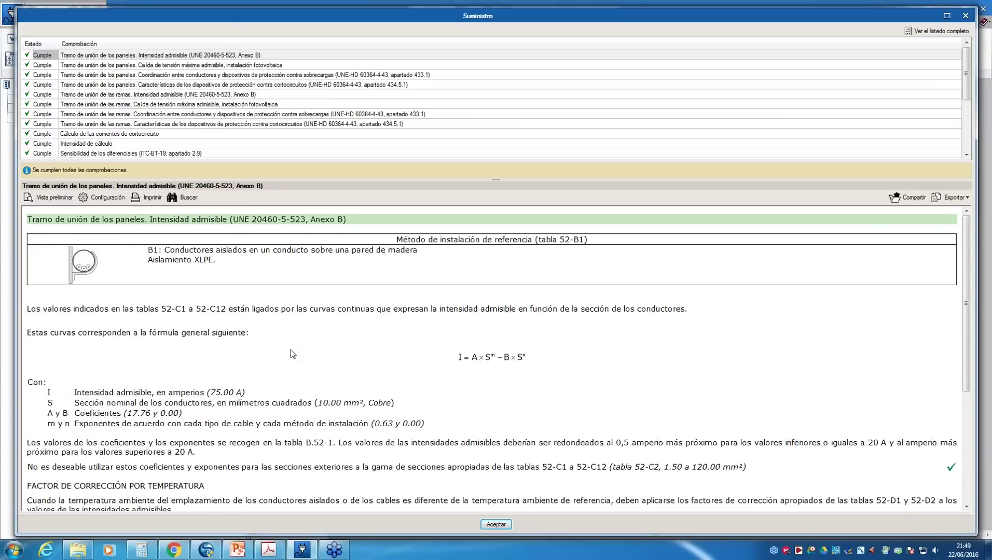
{"action": "scroll", "coordinate": [291, 350], "scroll_direction": "down", "scroll_amount": 2}
{"action": "scroll", "coordinate": [291, 349], "scroll_direction": "down", "scroll_amount": 2}
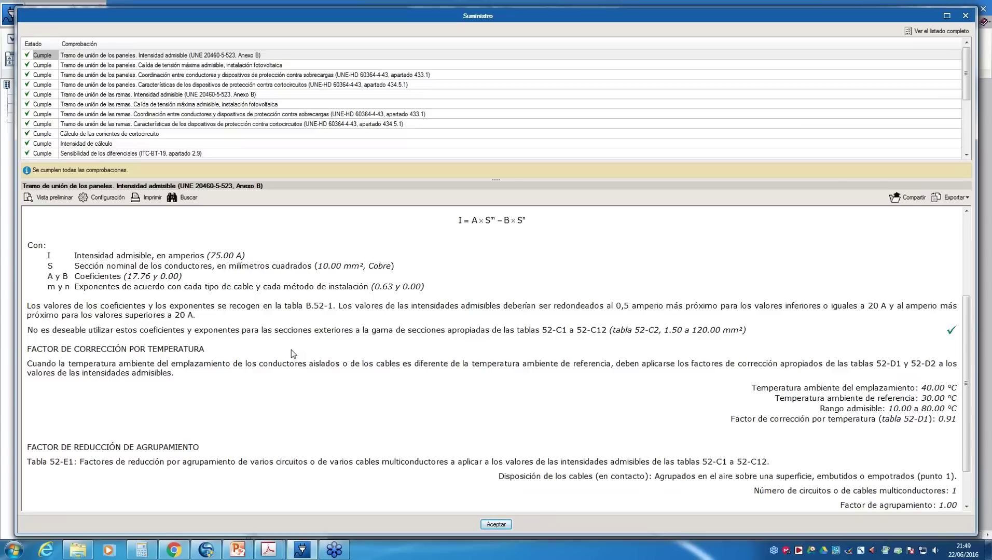
{"action": "left_click", "coordinate": [94, 57]}
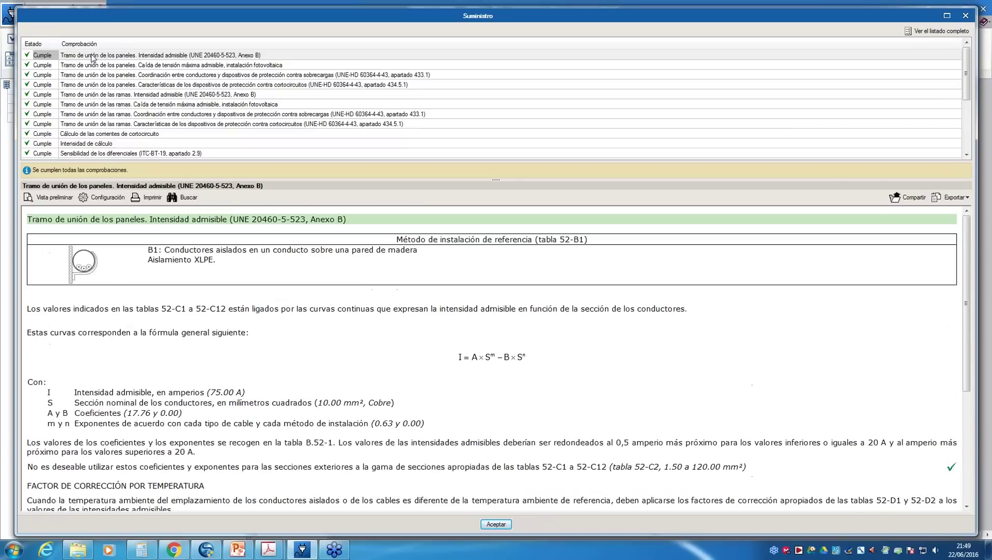
Examine the panel connection section's checks for maximum voltage drop, overload protection coordination and short-circuit protection.
{"action": "left_click", "coordinate": [175, 67]}
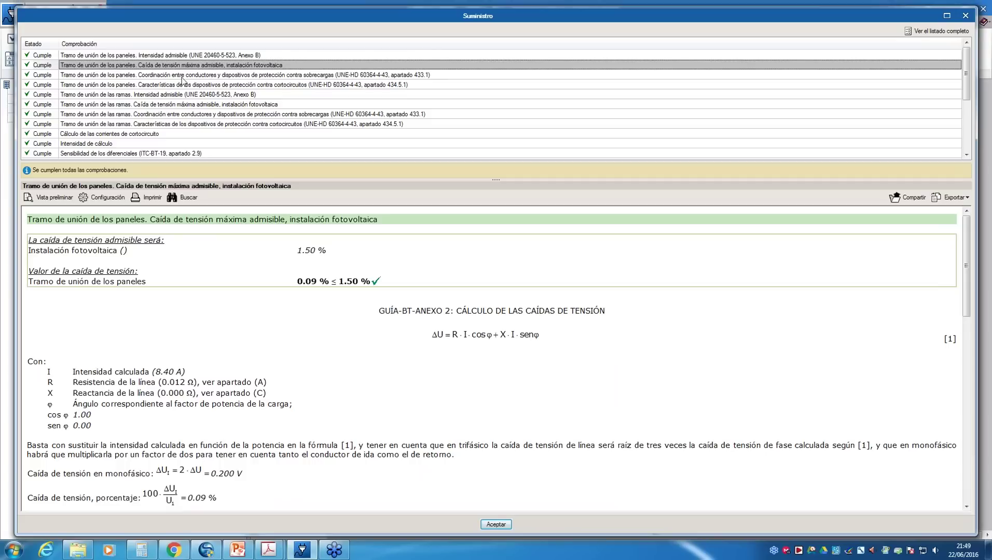
{"action": "left_click", "coordinate": [183, 77]}
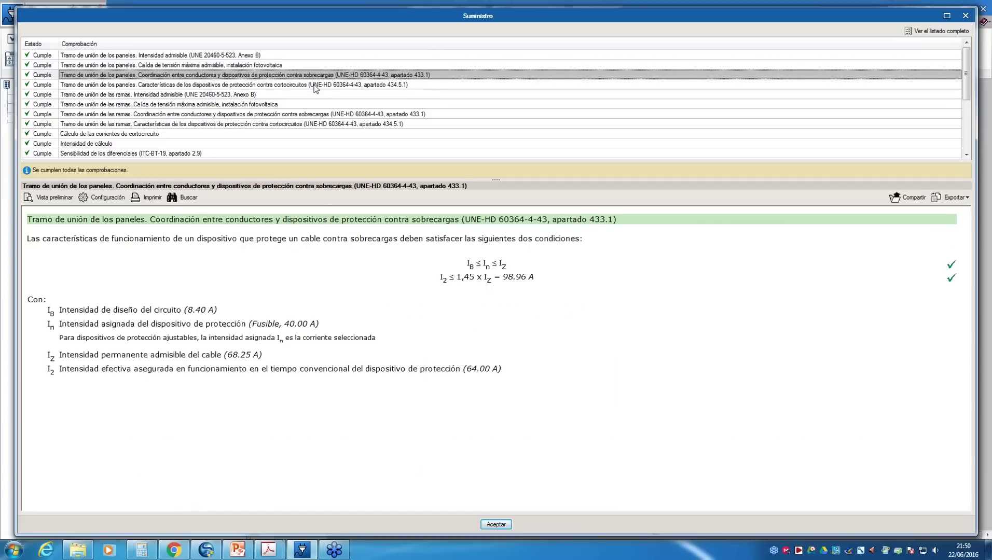
{"action": "left_click", "coordinate": [207, 86]}
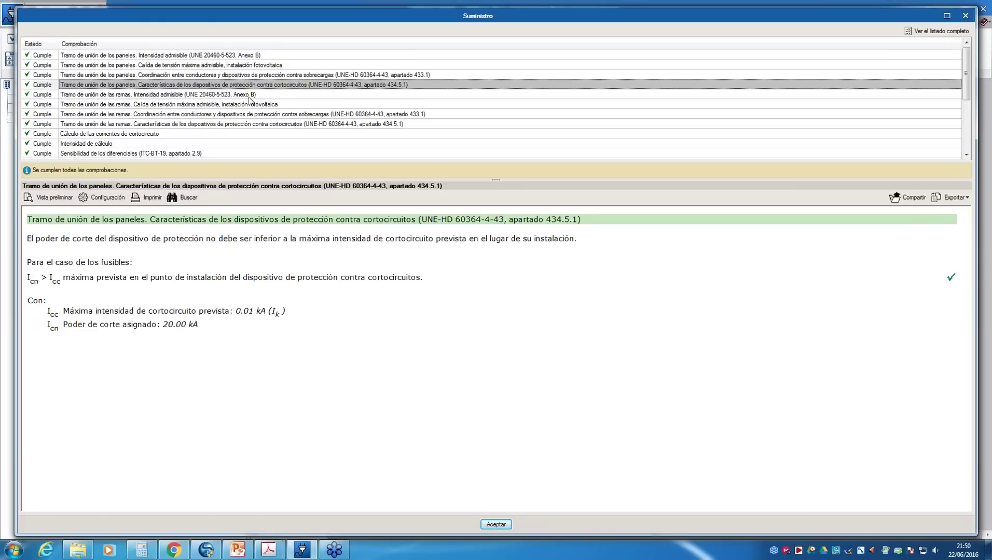
Examine the panel connection section's admissible current check, from the reference installation method down to the temperature and grouping factors.
{"action": "left_click", "coordinate": [165, 56]}
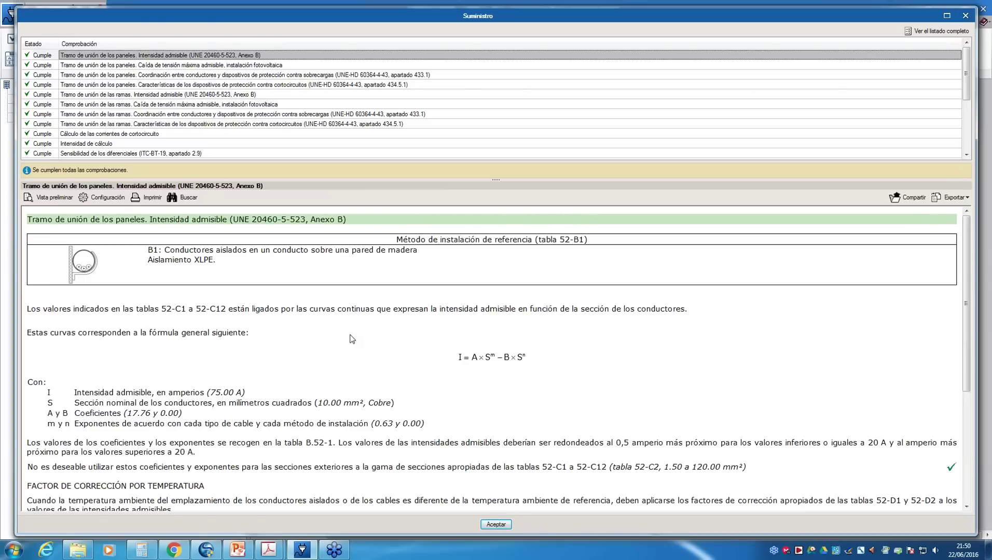
{"action": "scroll", "coordinate": [353, 340], "scroll_direction": "down", "scroll_amount": 2}
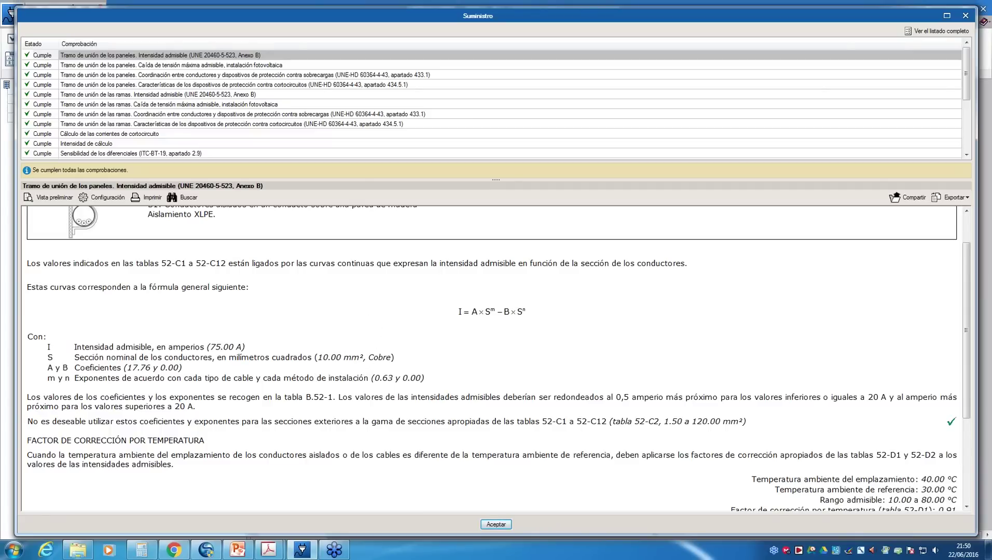
{"action": "scroll", "coordinate": [384, 361], "scroll_direction": "down", "scroll_amount": 3}
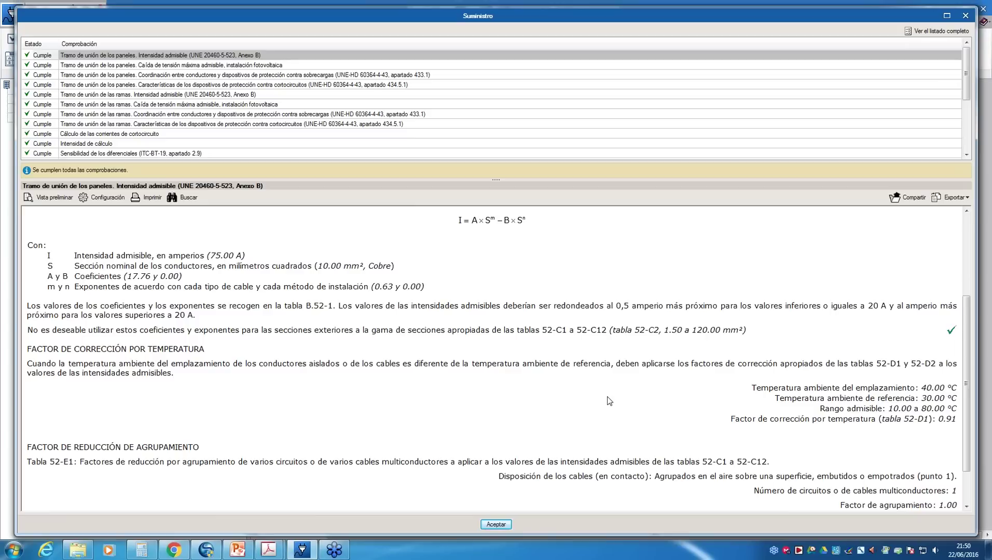
{"action": "scroll", "coordinate": [610, 401], "scroll_direction": "down", "scroll_amount": 1}
{"action": "scroll", "coordinate": [610, 401], "scroll_direction": "up", "scroll_amount": 1}
{"action": "scroll", "coordinate": [610, 401], "scroll_direction": "down", "scroll_amount": 1}
{"action": "scroll", "coordinate": [611, 403], "scroll_direction": "up", "scroll_amount": 1}
{"action": "scroll", "coordinate": [237, 374], "scroll_direction": "up", "scroll_amount": 1}
{"action": "scroll", "coordinate": [268, 319], "scroll_direction": "down", "scroll_amount": 1}
{"action": "scroll", "coordinate": [548, 345], "scroll_direction": "down", "scroll_amount": 1}
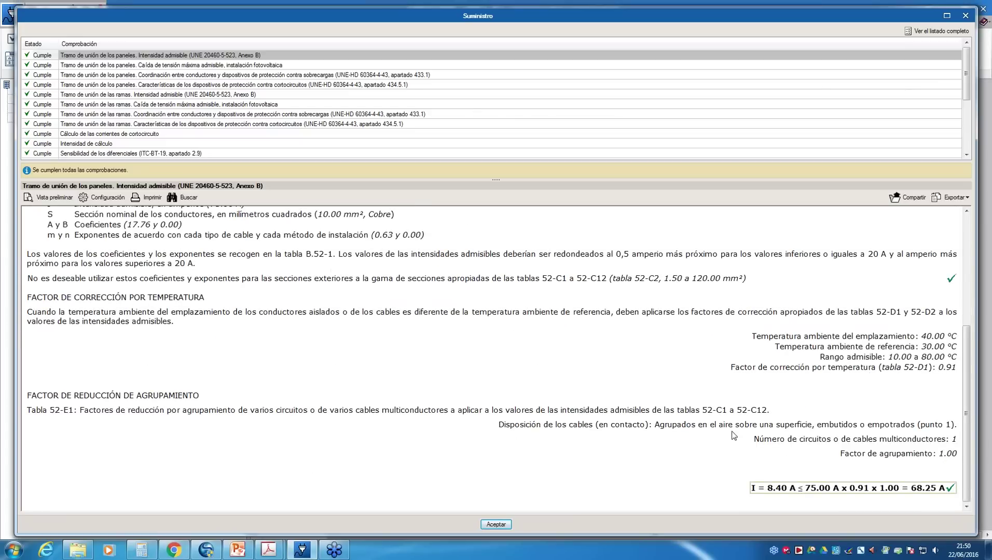
{"action": "scroll", "coordinate": [733, 435], "scroll_direction": "up", "scroll_amount": 1}
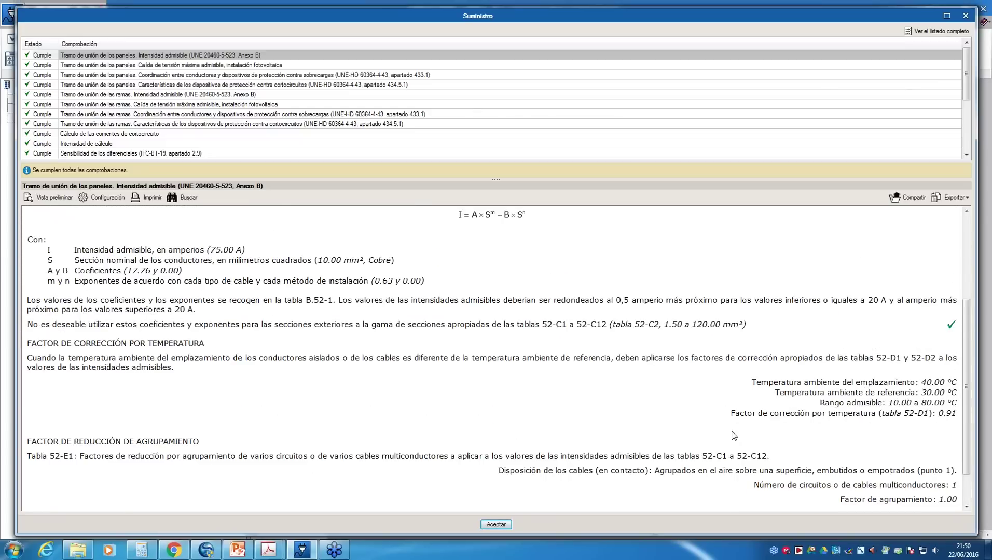
{"action": "scroll", "coordinate": [733, 435], "scroll_direction": "up", "scroll_amount": 3}
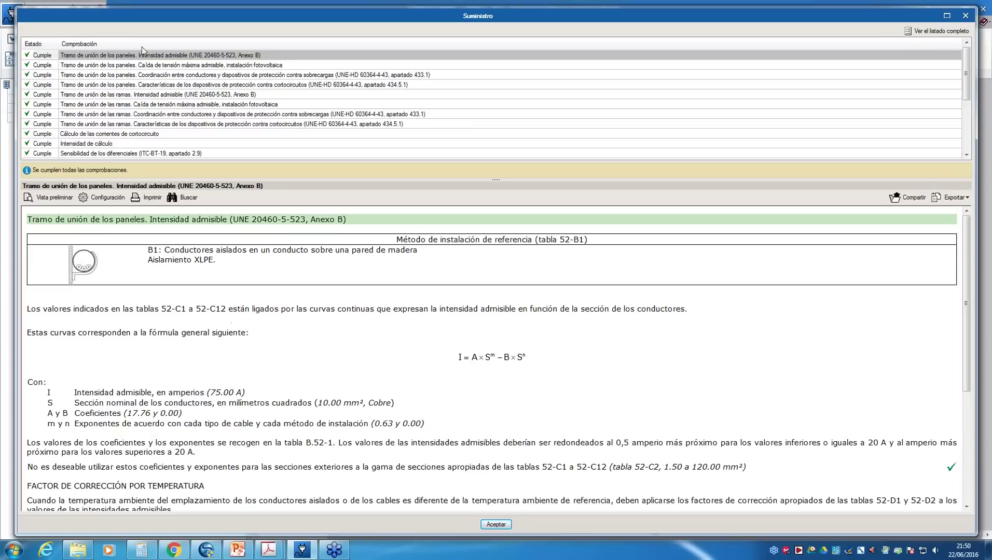
Read through the panel connection section's maximum voltage drop check, including its calculation formulas.
{"action": "left_click", "coordinate": [146, 67]}
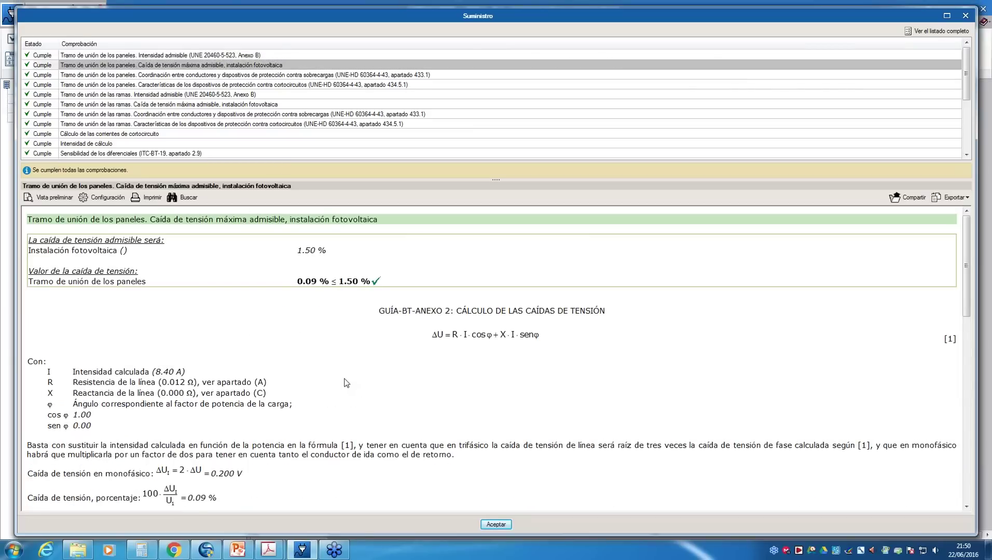
{"action": "scroll", "coordinate": [312, 363], "scroll_direction": "down", "scroll_amount": 3}
{"action": "scroll", "coordinate": [315, 280], "scroll_direction": "up", "scroll_amount": 3}
Compare the circuit design current, fuse rating and permanent cable current in the panel connection section's overload coordination check.
{"action": "left_click", "coordinate": [156, 76]}
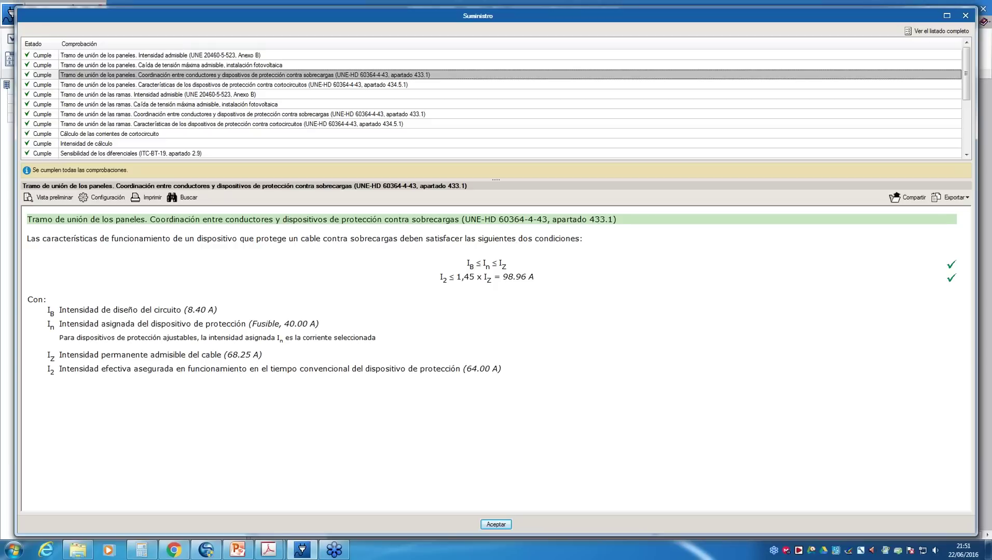
{"action": "left_click_drag", "start_coordinate": [228, 309], "coordinate": [185, 314]}
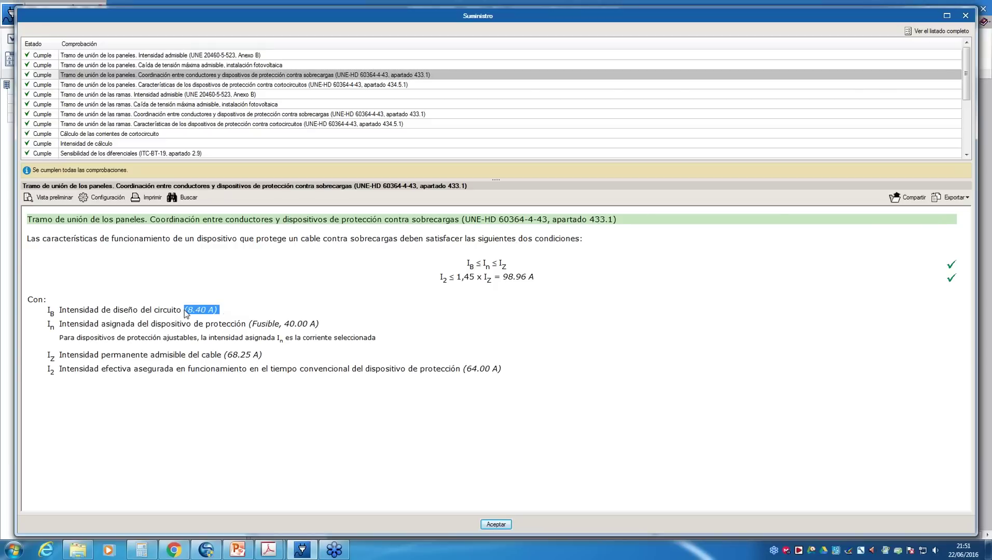
{"action": "left_click", "coordinate": [112, 337]}
{"action": "left_click_drag", "start_coordinate": [63, 325], "coordinate": [313, 327]}
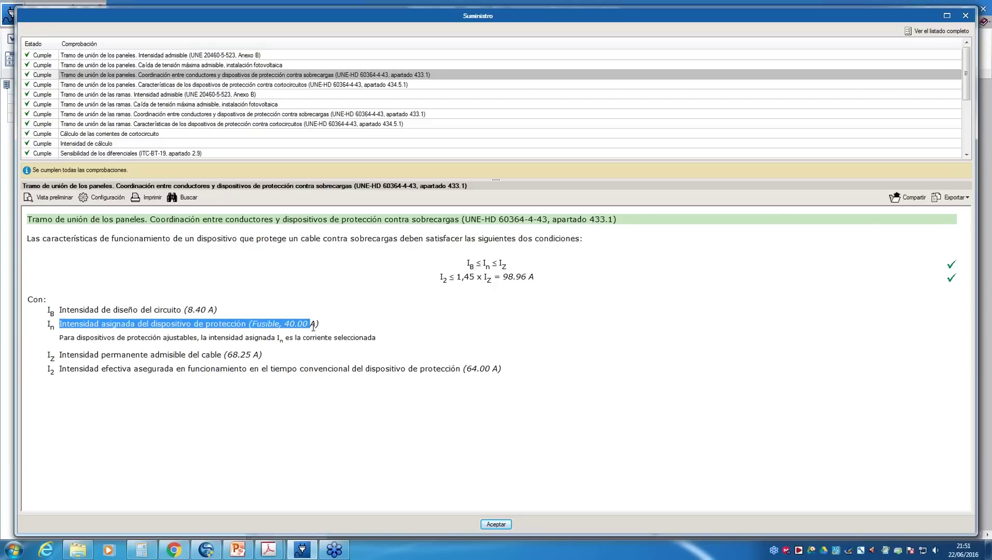
{"action": "left_click", "coordinate": [312, 329]}
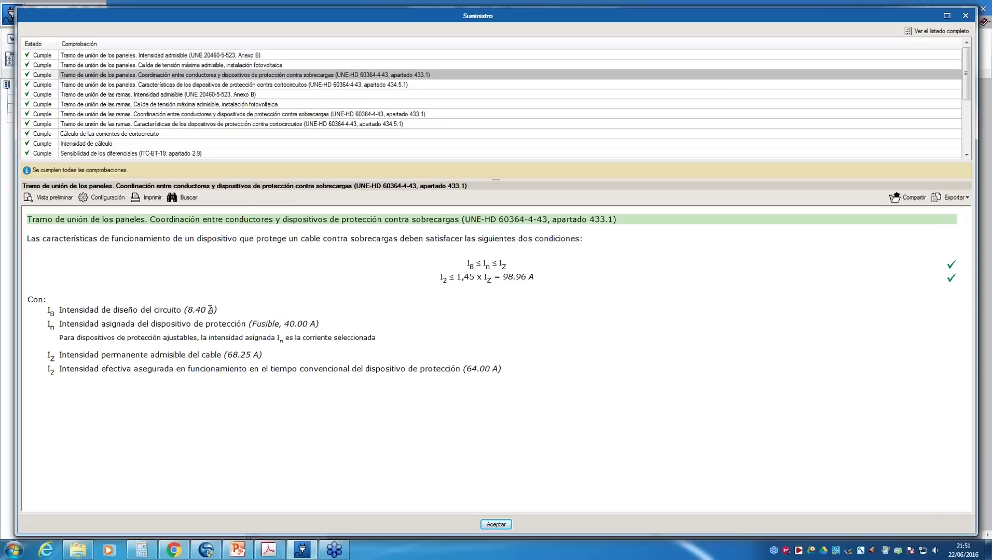
{"action": "left_click_drag", "start_coordinate": [49, 355], "coordinate": [265, 356]}
{"action": "left_click", "coordinate": [273, 364]}
Browse the branch connection section's checks for admissible current, voltage drop, overload coordination and short-circuit protection.
{"action": "left_click", "coordinate": [115, 95]}
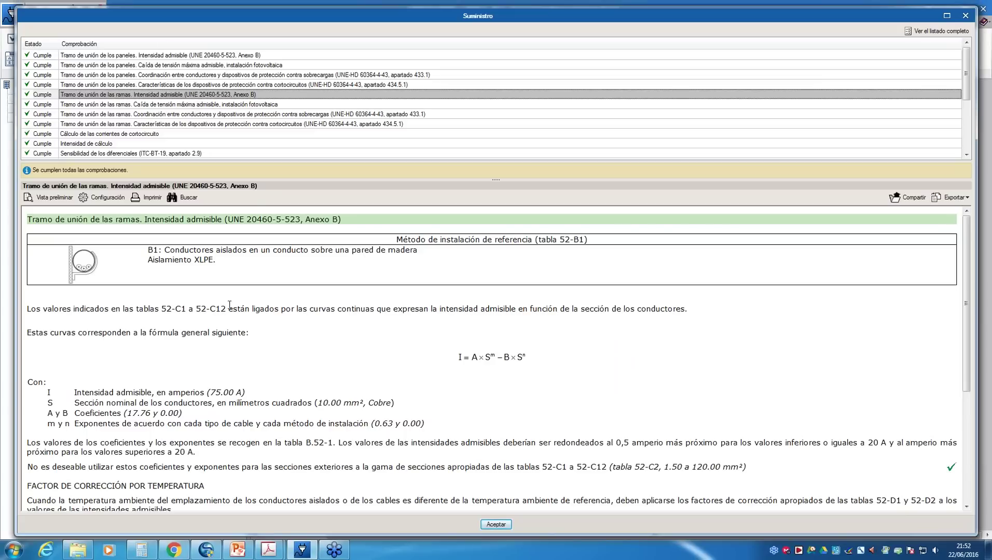
{"action": "left_click", "coordinate": [182, 106]}
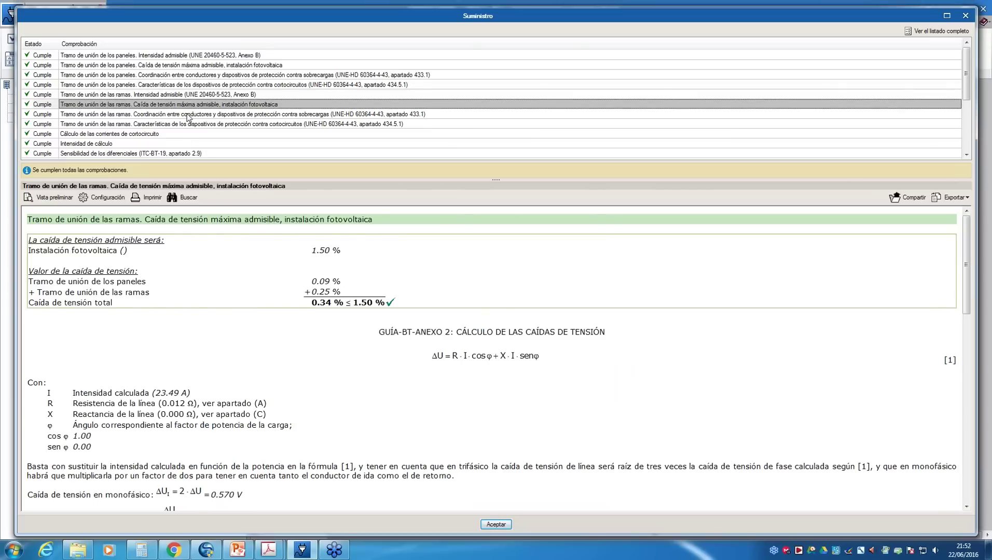
{"action": "left_click", "coordinate": [188, 115]}
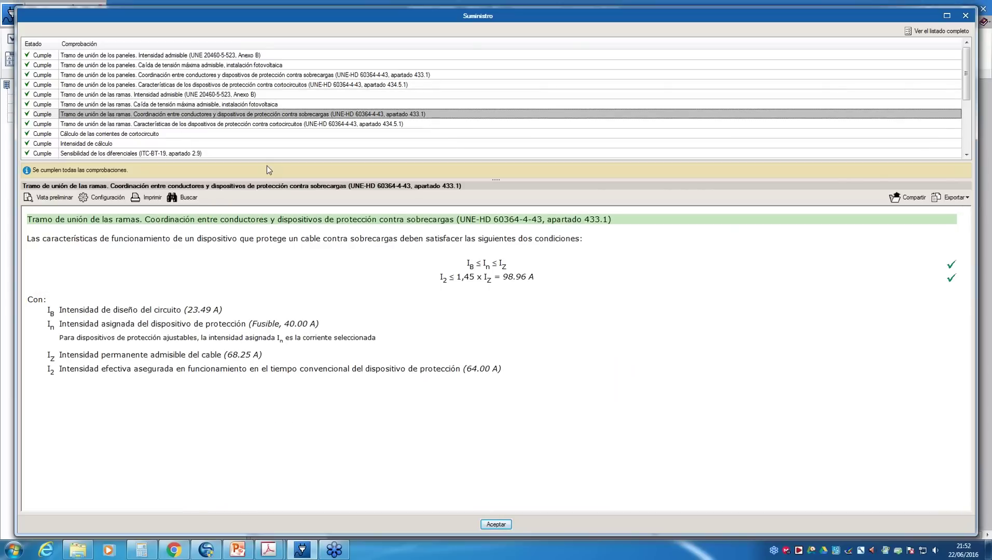
{"action": "left_click", "coordinate": [224, 124]}
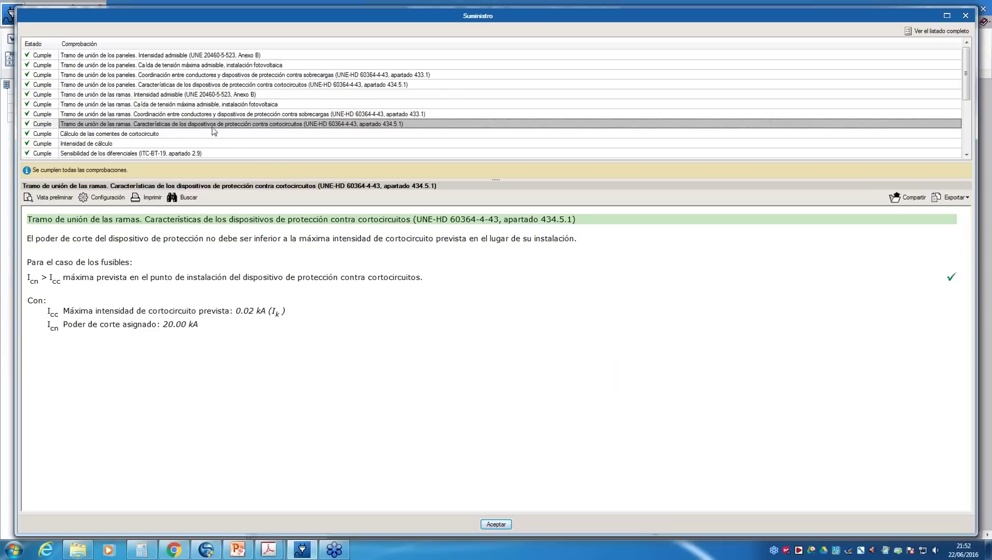
Revisit the branch connection section's admissible current check and its maximum voltage drop check.
{"action": "left_click", "coordinate": [146, 95]}
{"action": "left_click", "coordinate": [330, 354]}
{"action": "scroll", "coordinate": [307, 345], "scroll_direction": "down", "scroll_amount": 2}
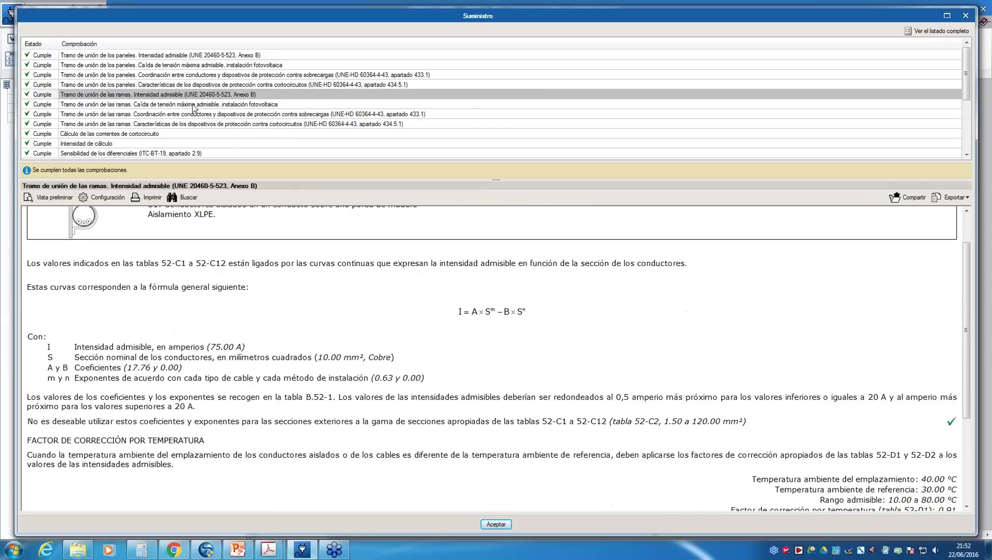
{"action": "left_click", "coordinate": [192, 105]}
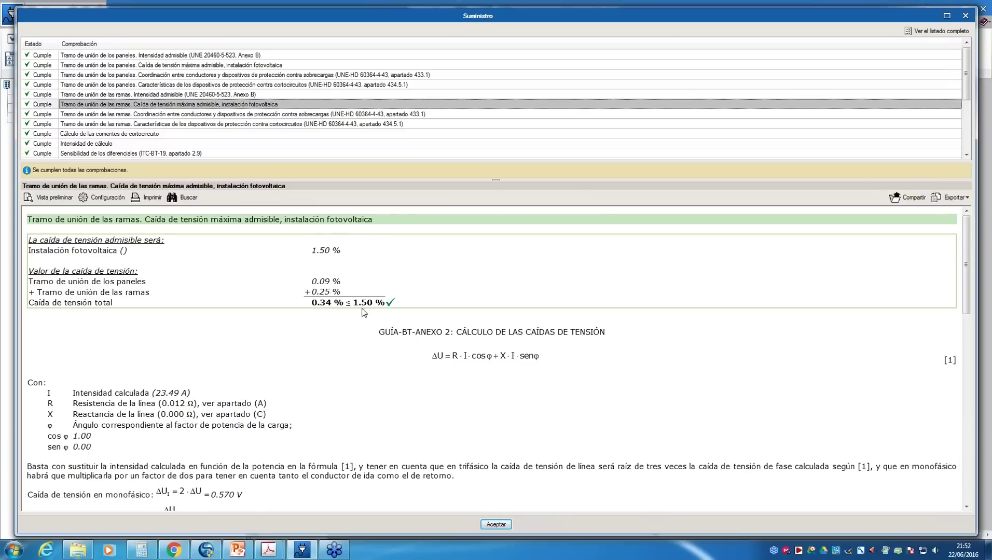
Compare the design current, fuse rating and permanent cable current in the branch connection section's overload coordination check, and close the checks listing.
{"action": "left_click", "coordinate": [182, 116]}
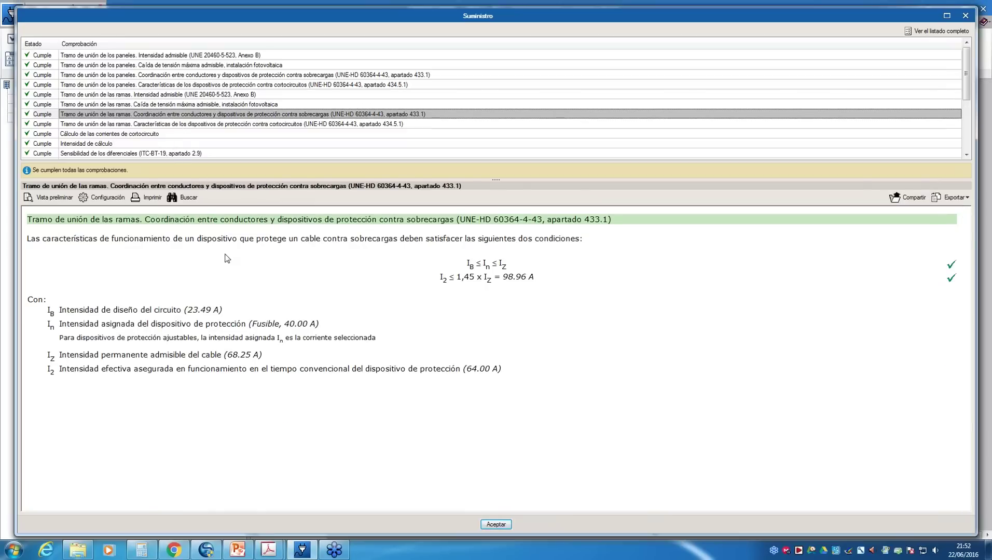
{"action": "left_click_drag", "start_coordinate": [48, 312], "coordinate": [225, 311]}
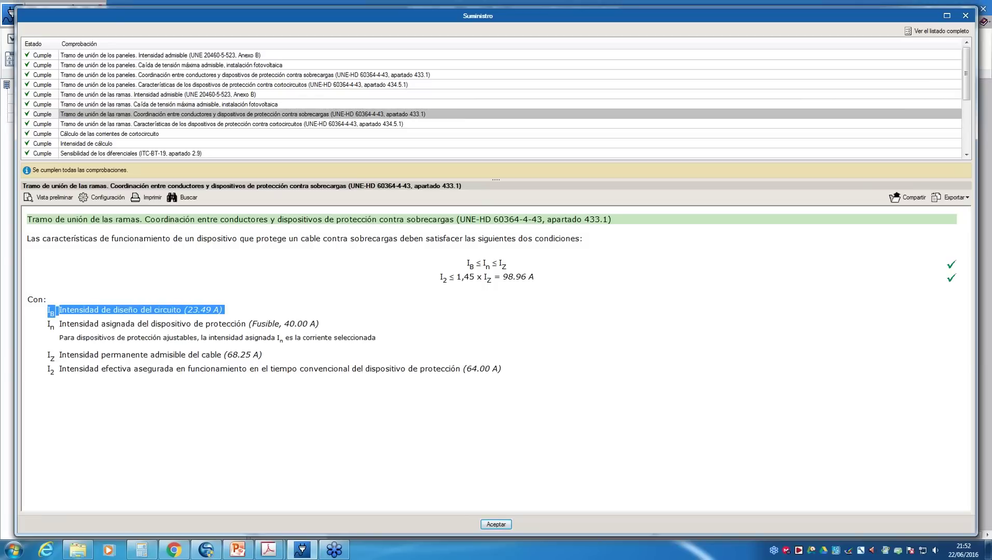
{"action": "left_click", "coordinate": [52, 329]}
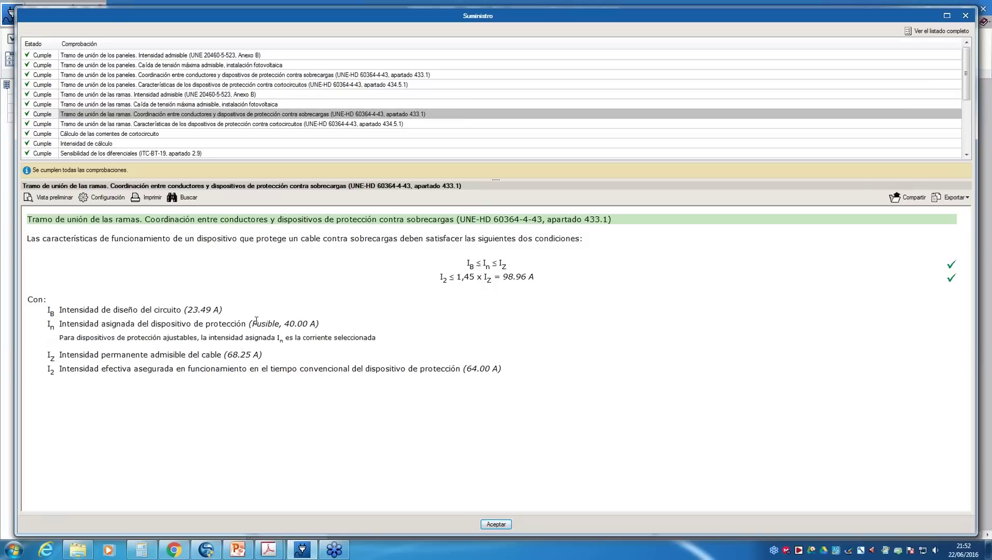
{"action": "left_click_drag", "start_coordinate": [321, 327], "coordinate": [59, 314]}
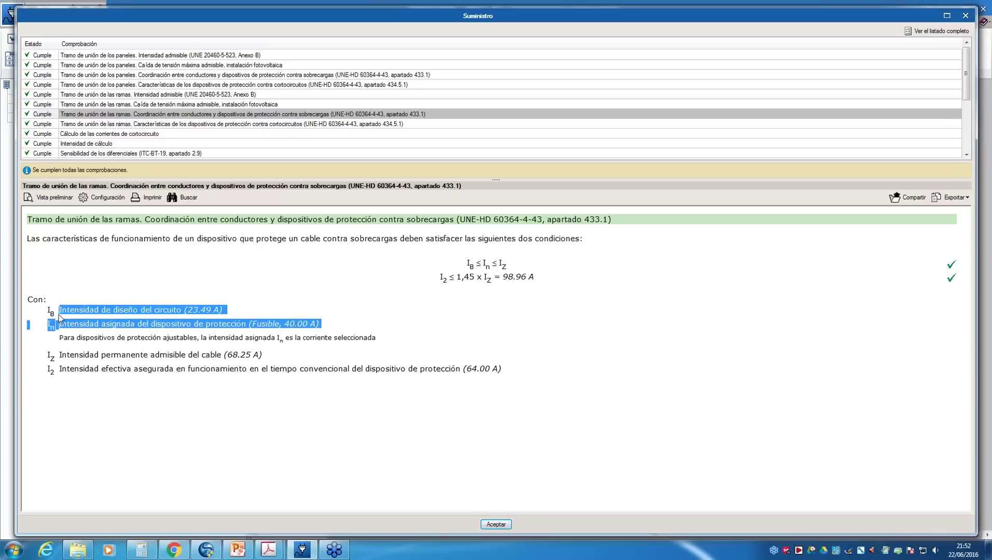
{"action": "left_click", "coordinate": [288, 326]}
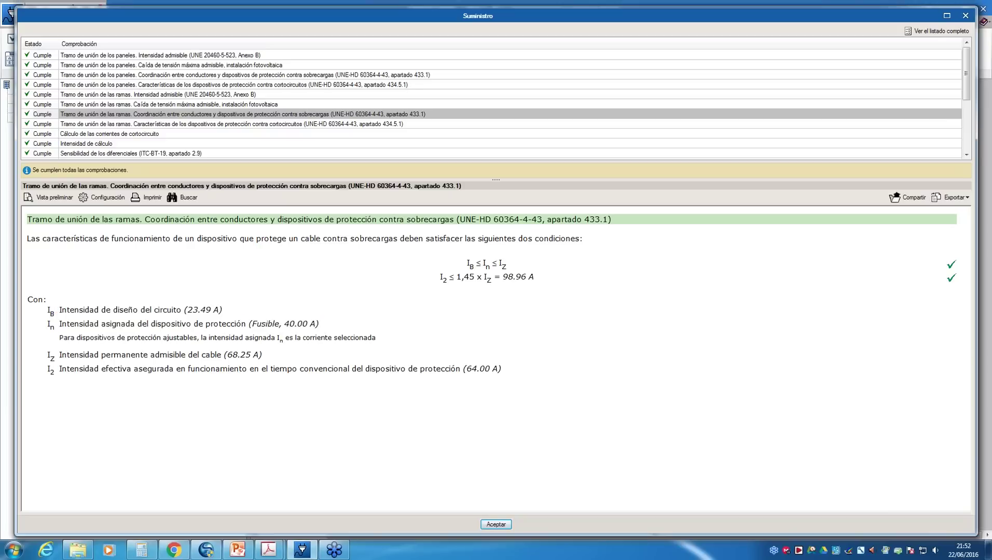
{"action": "left_click_drag", "start_coordinate": [275, 356], "coordinate": [48, 364]}
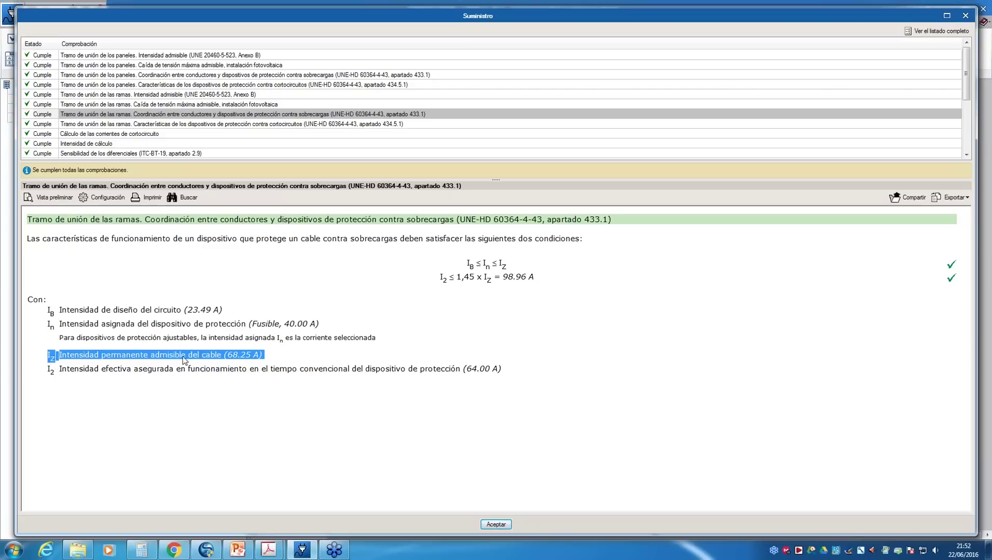
{"action": "left_click", "coordinate": [300, 366]}
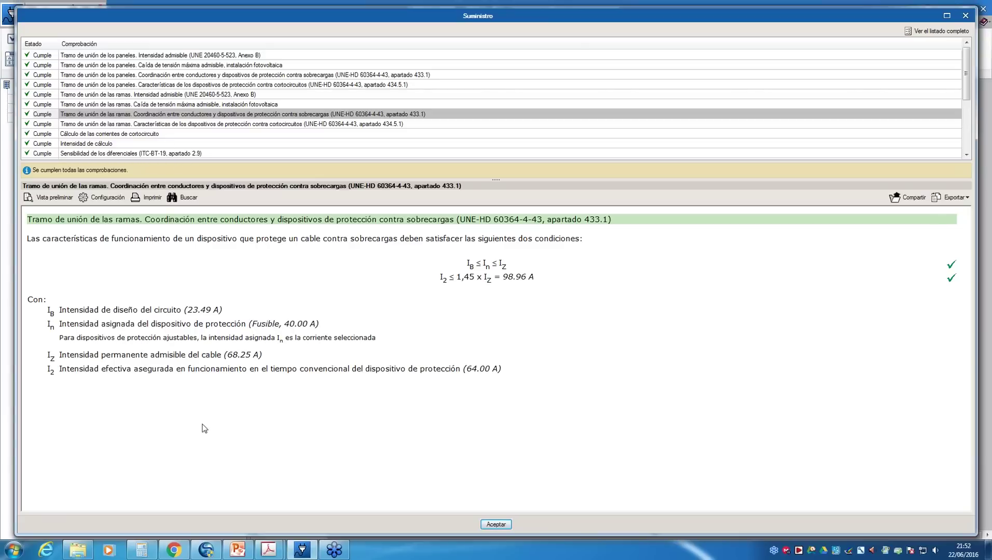
{"action": "left_click", "coordinate": [965, 17]}
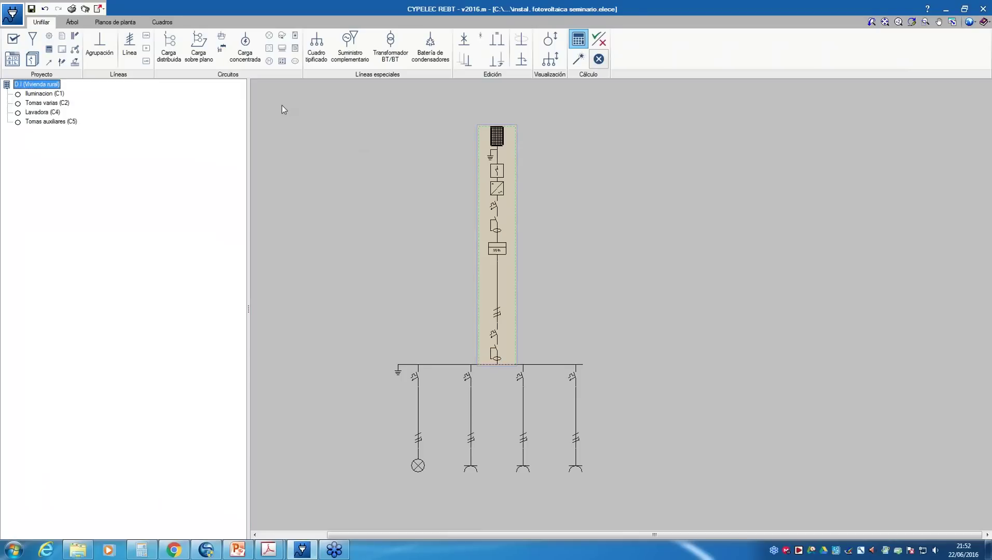
Open the direct-current wiring settings of the supply's photovoltaic installation.
{"action": "left_click", "coordinate": [33, 38]}
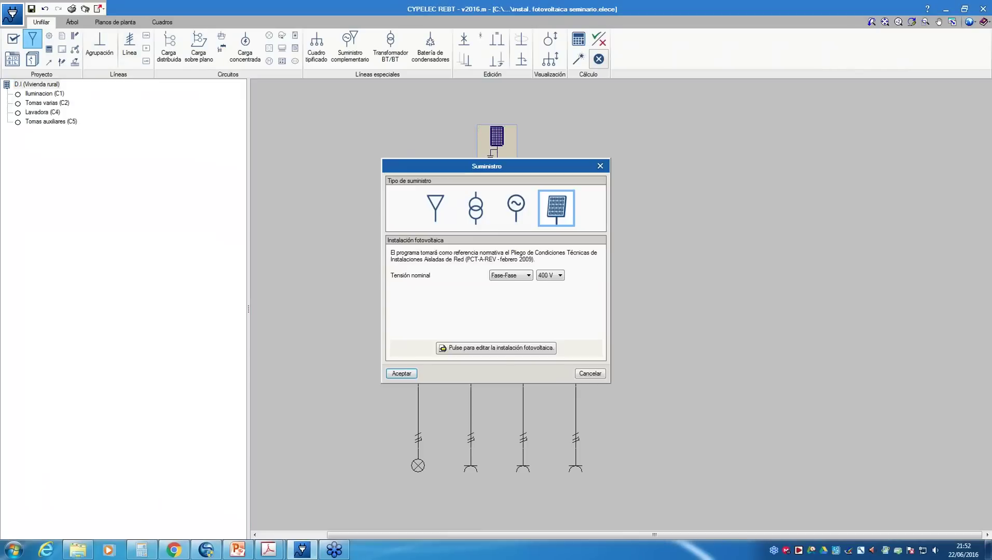
{"action": "left_click", "coordinate": [496, 348]}
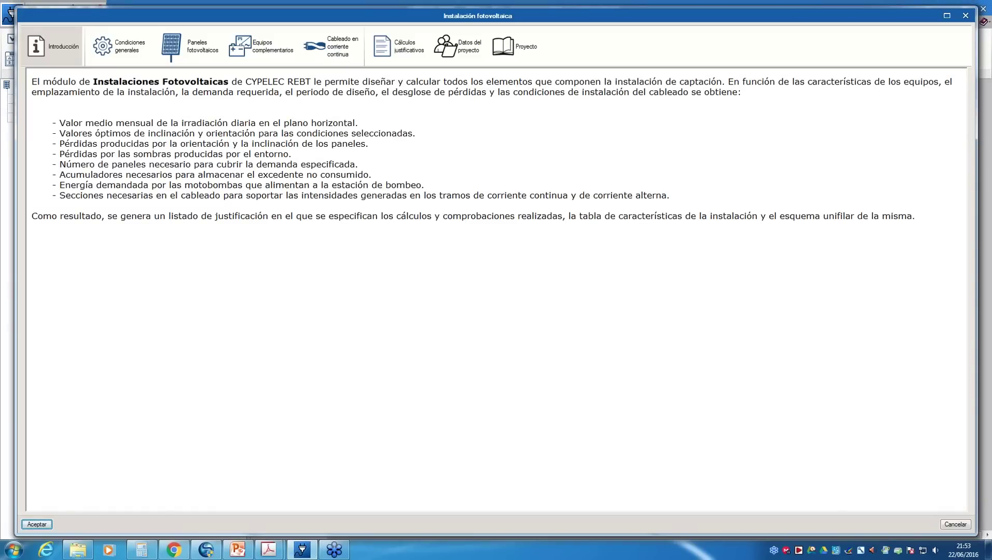
{"action": "left_click", "coordinate": [332, 46]}
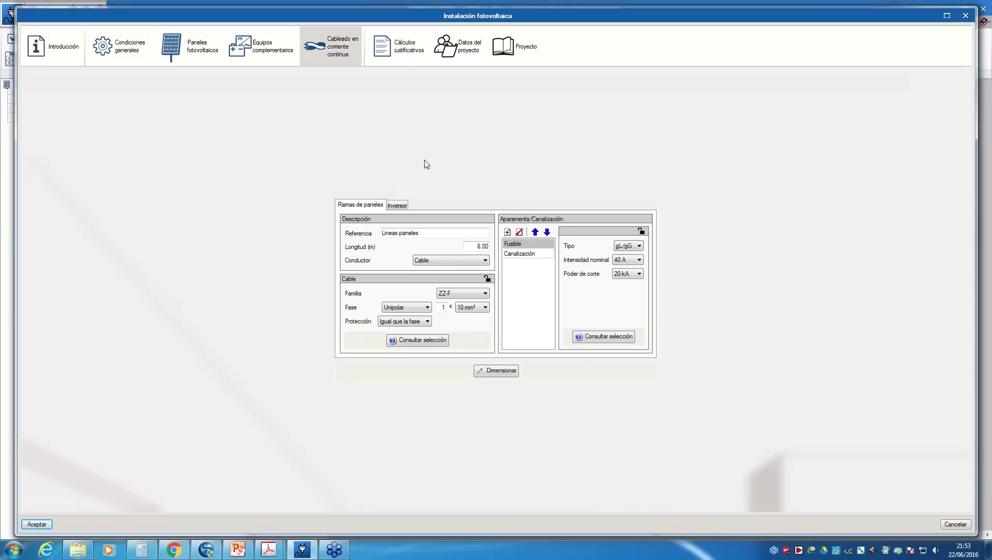
Try a 2.5 mm² phase section for the panel branches' cable, consulting its time-current curve before returning the section to 10 mm².
{"action": "left_click", "coordinate": [479, 308]}
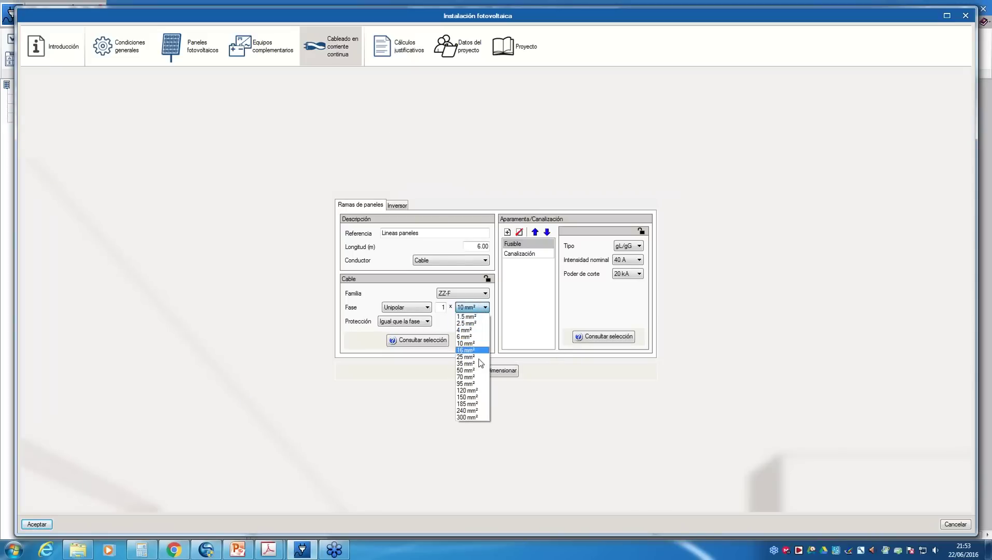
{"action": "left_click", "coordinate": [477, 324]}
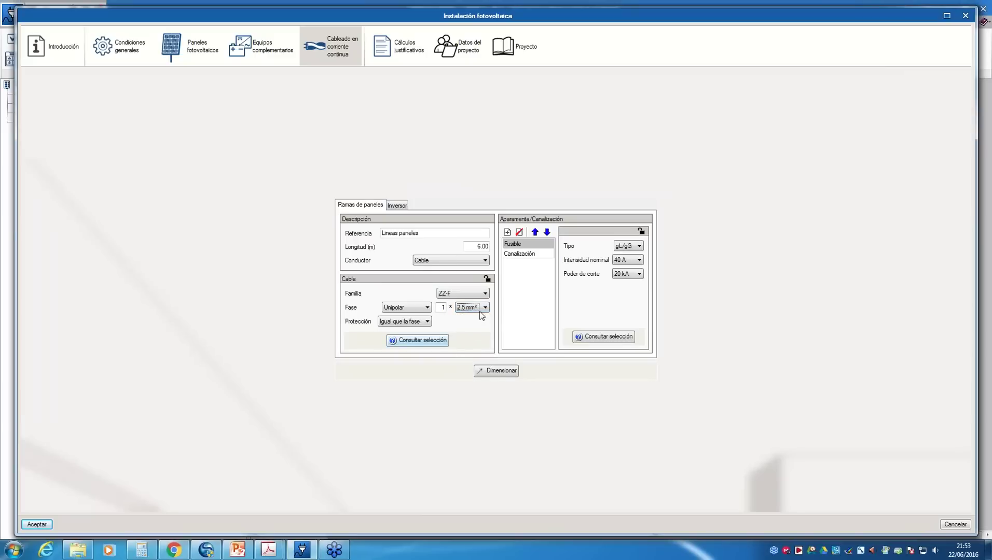
{"action": "left_click", "coordinate": [430, 342]}
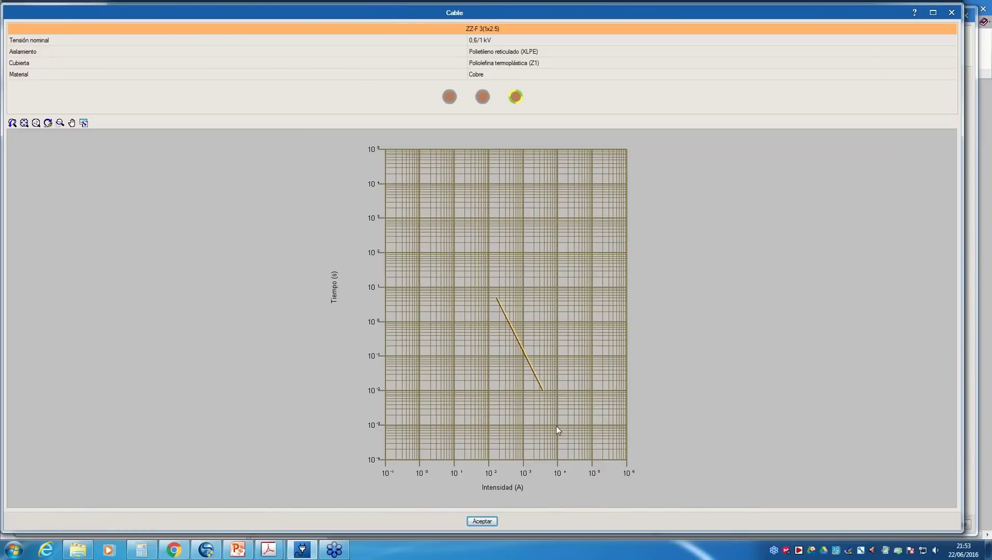
{"action": "left_click", "coordinate": [951, 13]}
{"action": "left_click", "coordinate": [470, 307]}
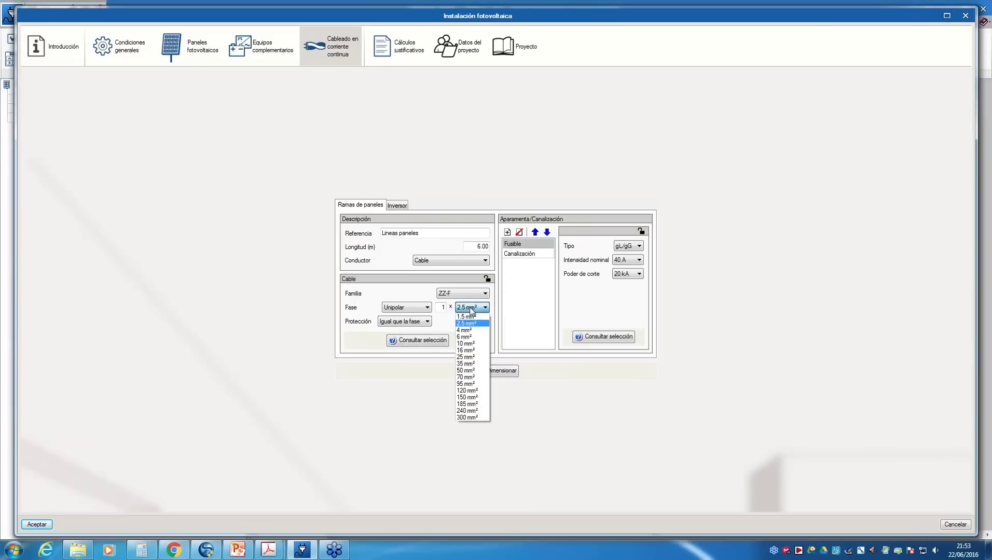
{"action": "left_click", "coordinate": [472, 344]}
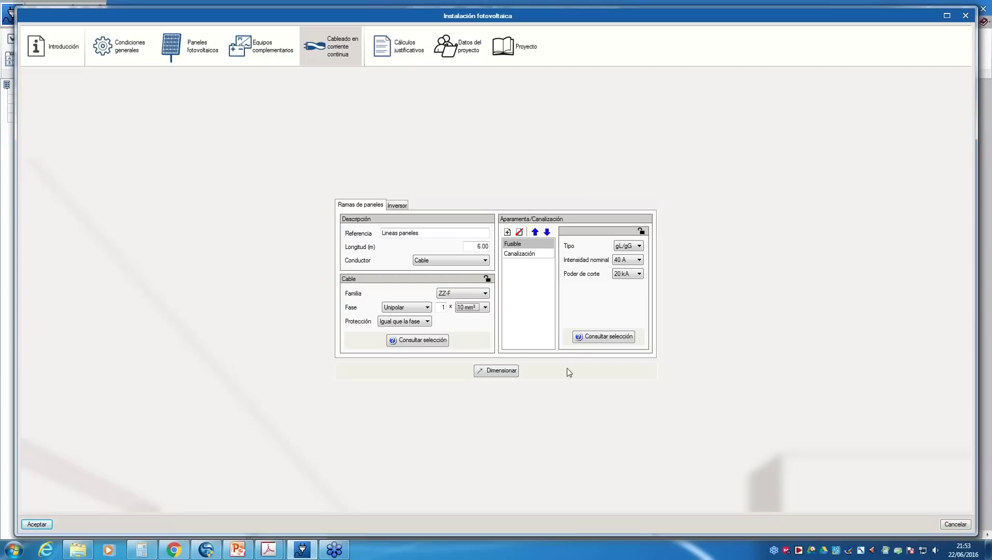
Automatically size the panel branches' cable starting from the minimum section.
{"action": "left_click", "coordinate": [490, 371]}
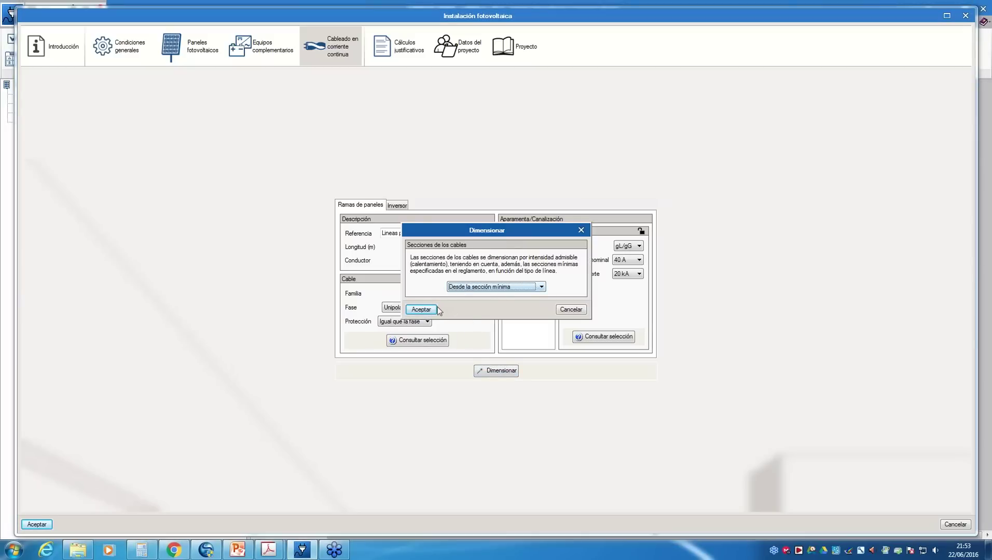
{"action": "left_click", "coordinate": [421, 309]}
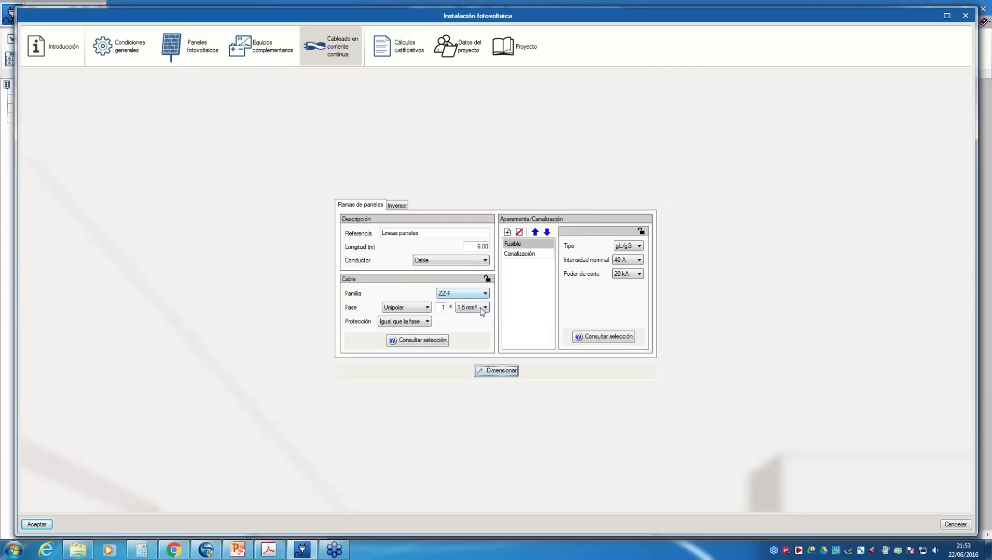
Set the phase section of the panel branches' cable to 2.5 mm².
{"action": "left_click", "coordinate": [484, 309]}
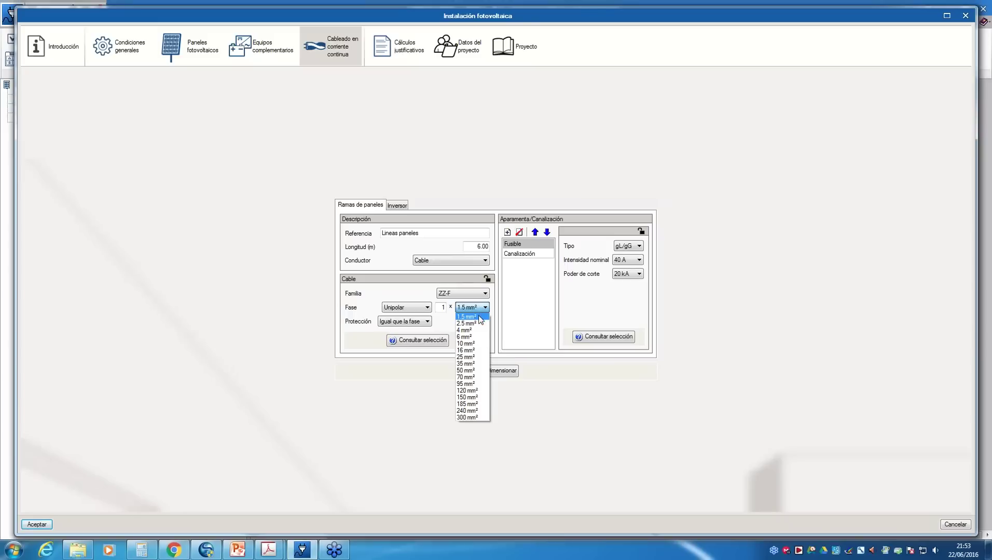
{"action": "left_click", "coordinate": [481, 324]}
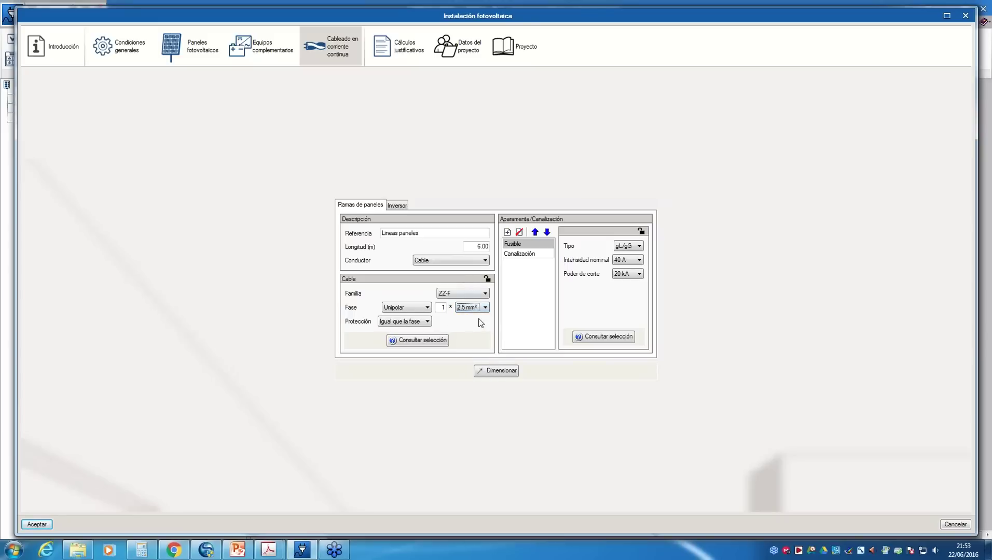
{"action": "left_click", "coordinate": [525, 245]}
Automatically size the inverter wiring from the minimum section and set the panel branches' phase section back to 2.5 mm².
{"action": "left_click", "coordinate": [397, 206]}
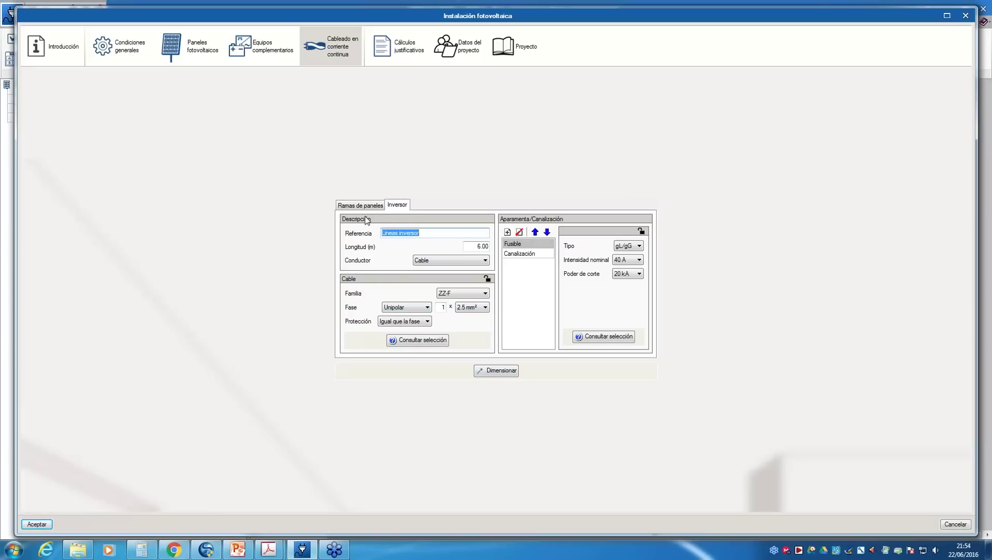
{"action": "left_click", "coordinate": [498, 371]}
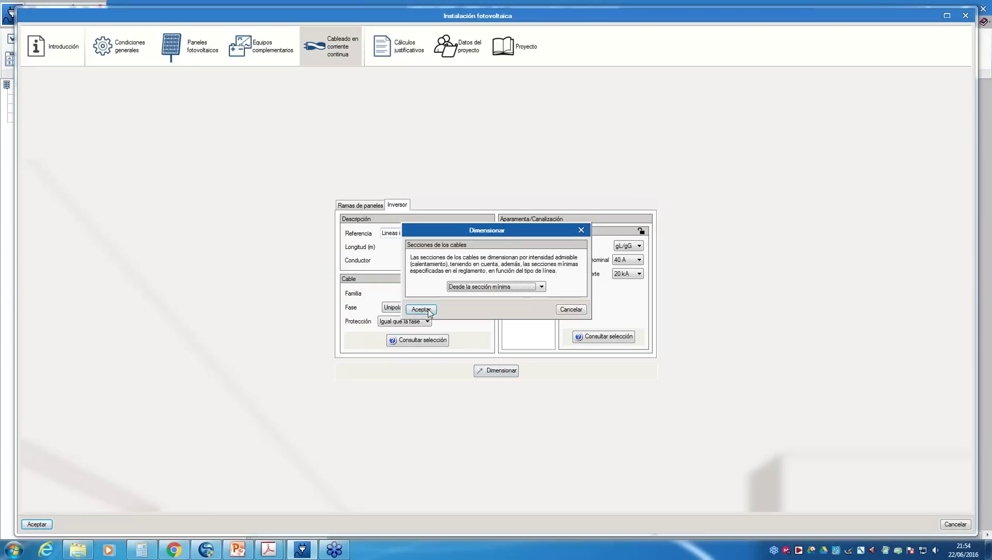
{"action": "left_click", "coordinate": [470, 310]}
{"action": "left_click", "coordinate": [478, 306]}
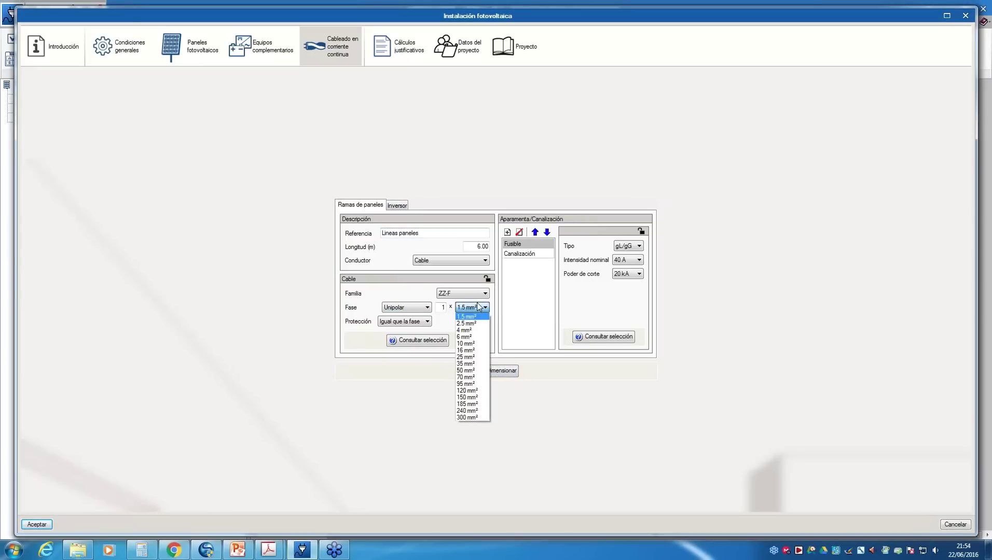
{"action": "left_click", "coordinate": [475, 324]}
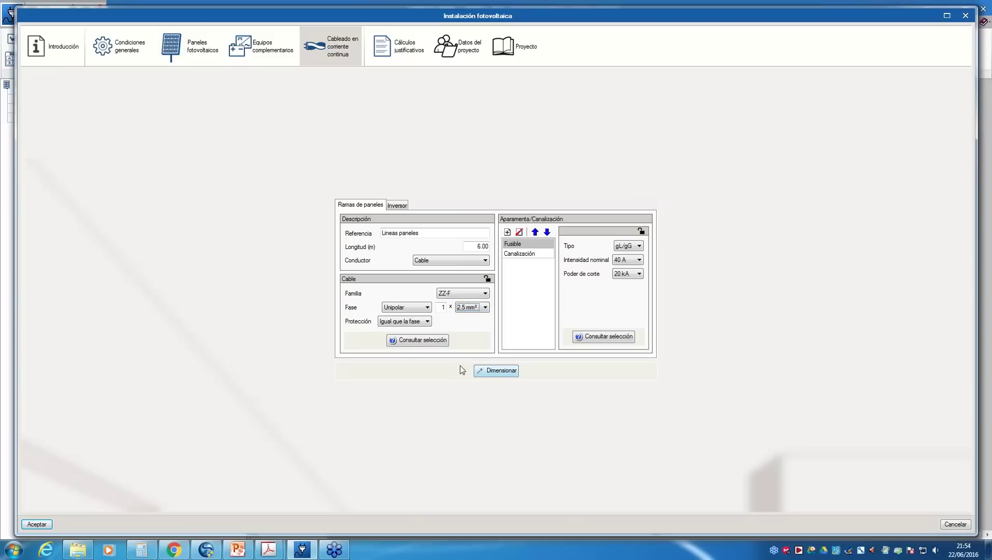
Accept the photovoltaic wiring and supply settings and recalculate the installation.
{"action": "left_click", "coordinate": [36, 525]}
{"action": "left_click", "coordinate": [402, 377]}
{"action": "left_click", "coordinate": [580, 40]}
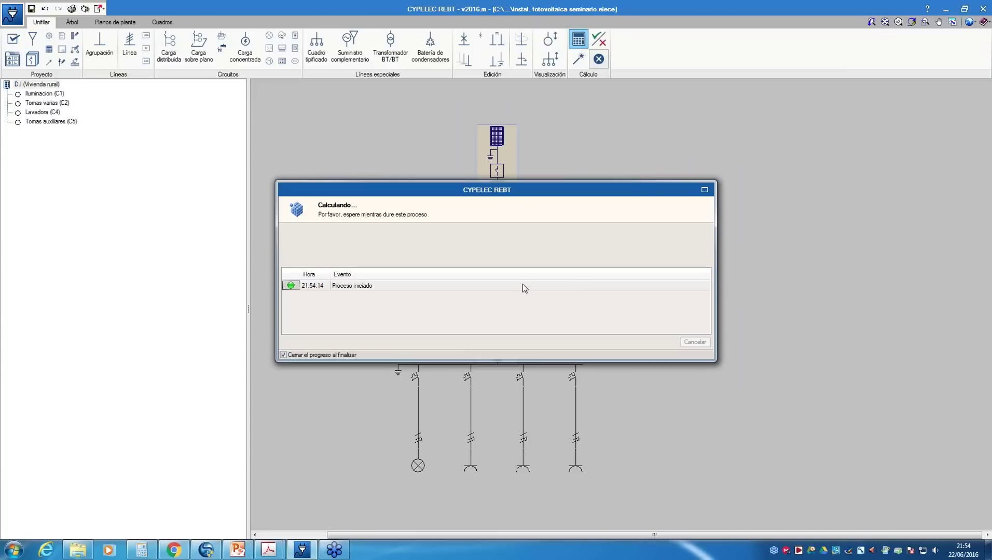
Open the supply's checks and examine the fuse rating in the panel connection section's overload coordination check.
{"action": "mouse_move", "coordinate": [523, 360]}
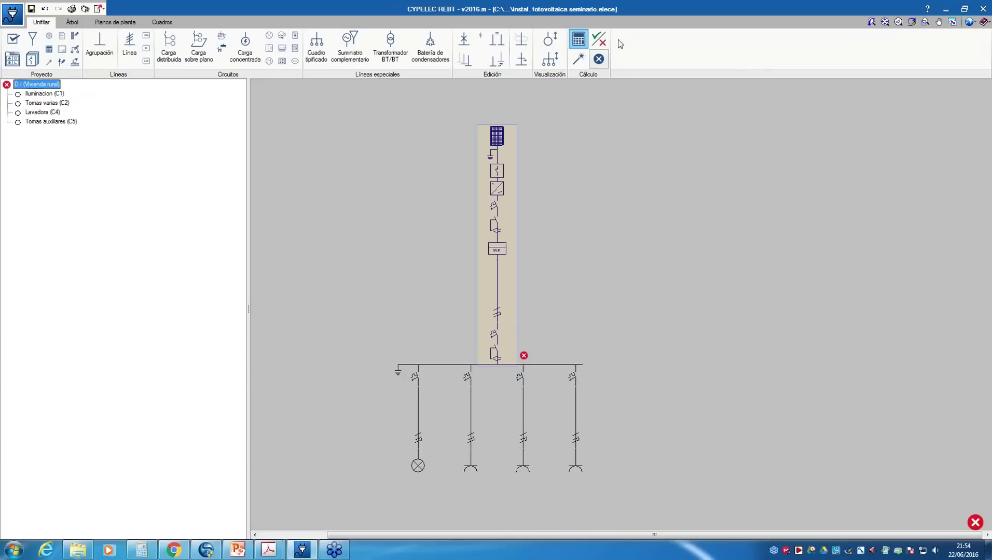
{"action": "left_click", "coordinate": [498, 259]}
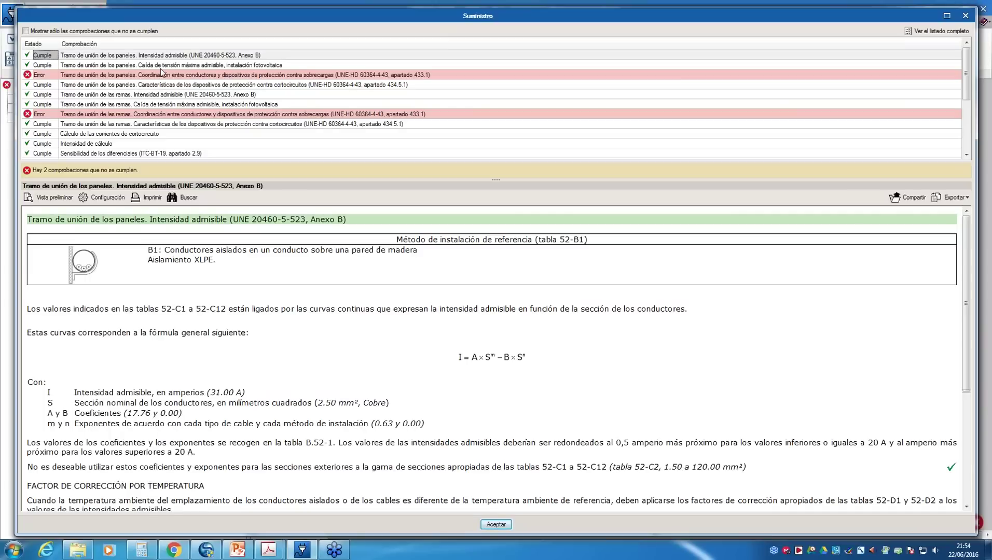
{"action": "left_click", "coordinate": [161, 74]}
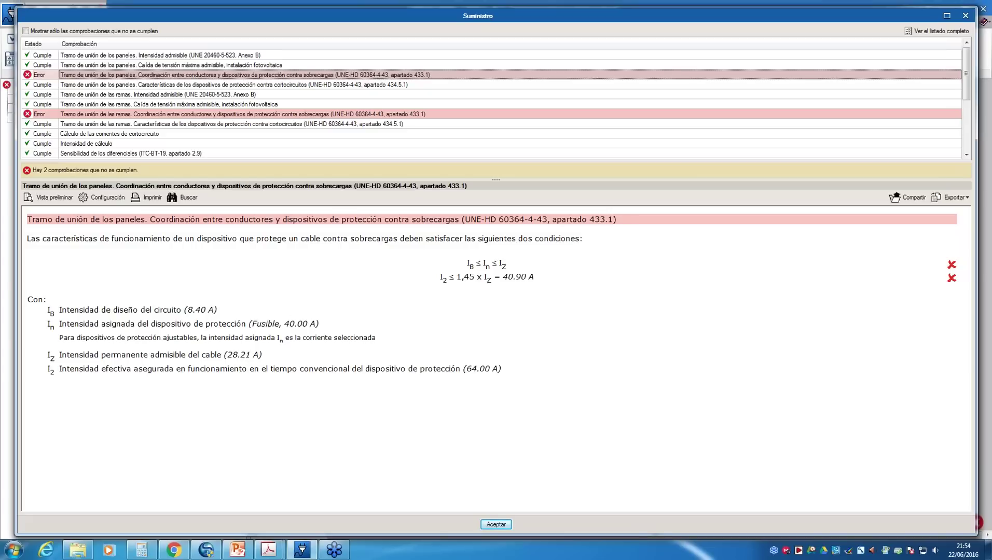
{"action": "left_click_drag", "start_coordinate": [320, 326], "coordinate": [68, 333]}
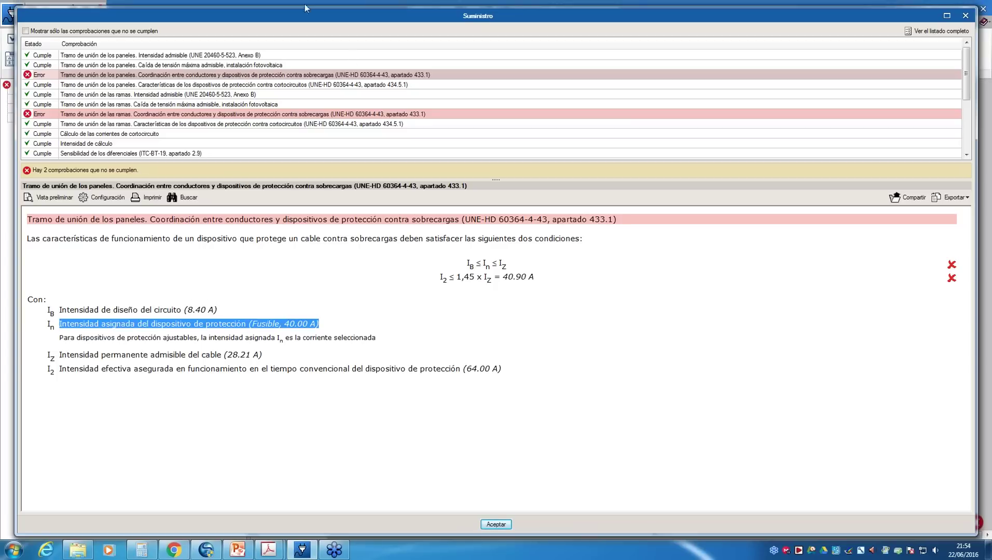
Compare the design current and permanent cable current in the branch connection section's overload coordination check, and close the checks listing.
{"action": "left_click", "coordinate": [224, 118]}
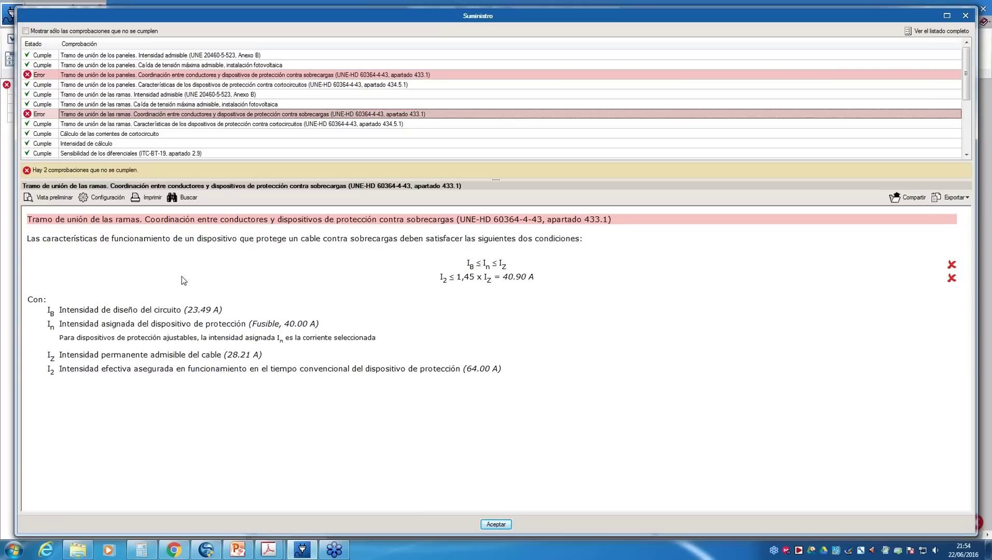
{"action": "left_click", "coordinate": [227, 316]}
{"action": "left_click_drag", "start_coordinate": [227, 316], "coordinate": [188, 312]}
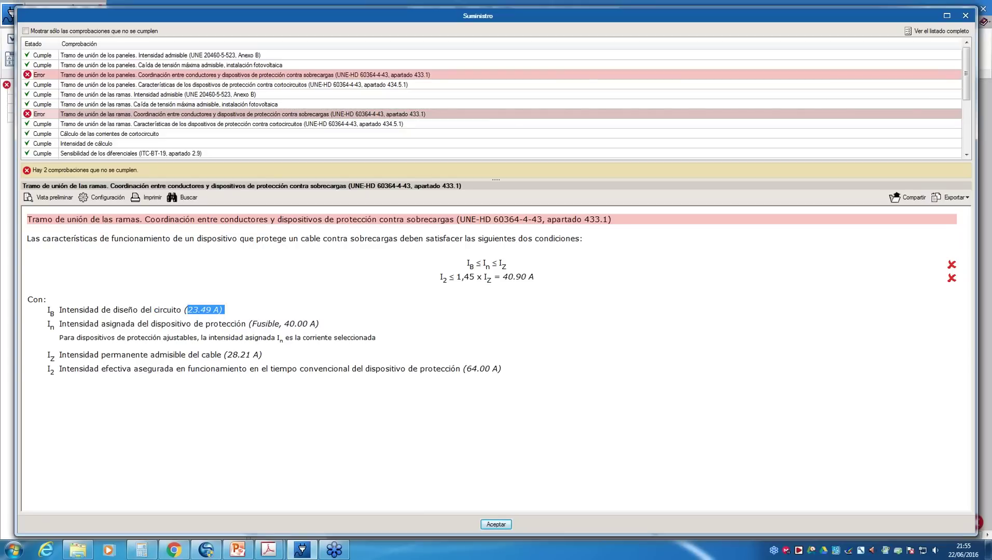
{"action": "left_click_drag", "start_coordinate": [271, 362], "coordinate": [224, 358]}
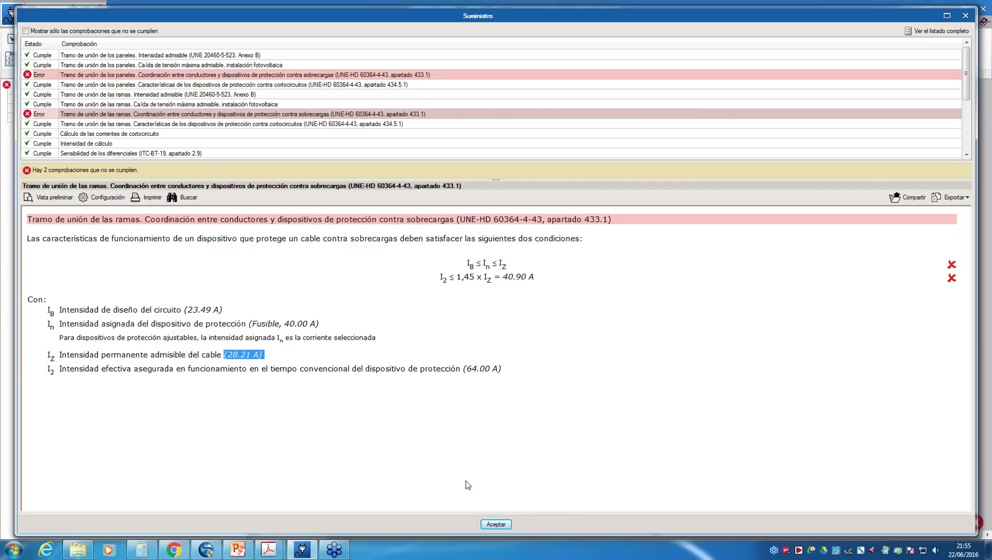
{"action": "left_click", "coordinate": [496, 525]}
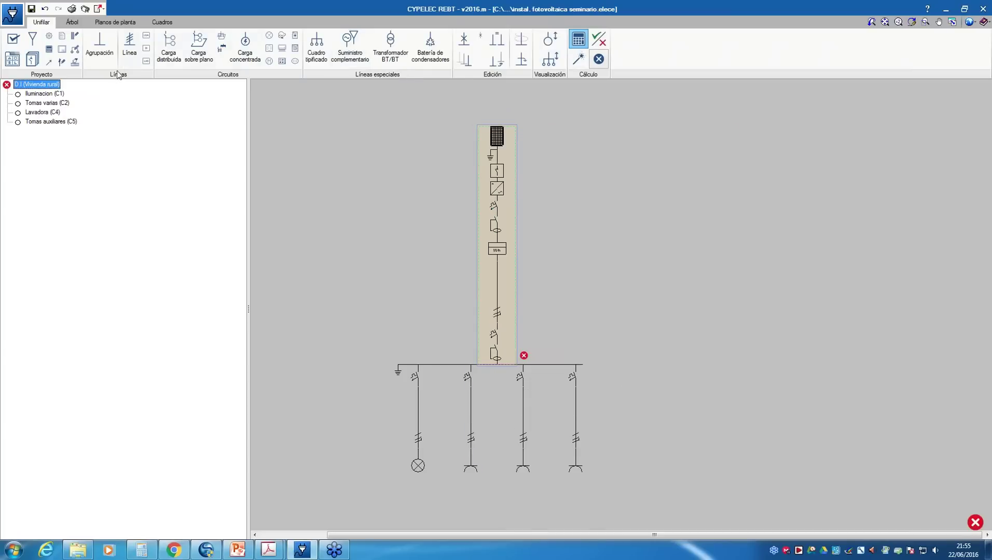
Reopen the photovoltaic installation's direct-current wiring and set the panel branches' fuse to a nominal current of 10 A.
{"action": "left_click", "coordinate": [36, 41]}
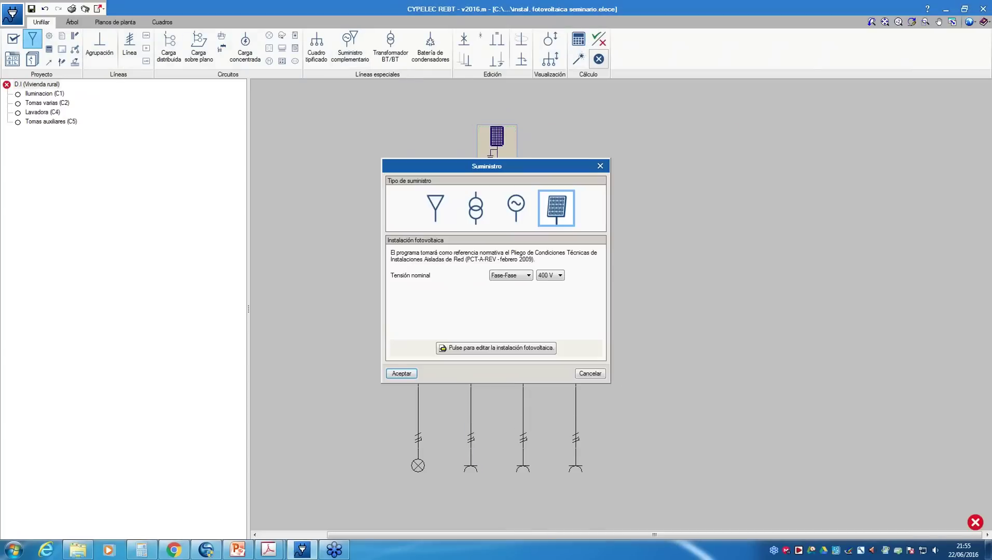
{"action": "left_click", "coordinate": [515, 349]}
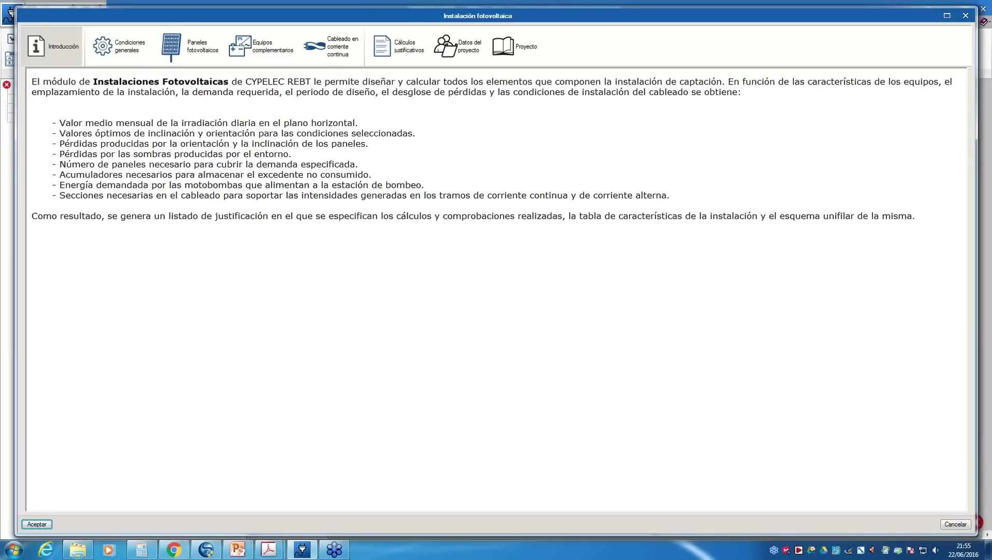
{"action": "left_click", "coordinate": [337, 50]}
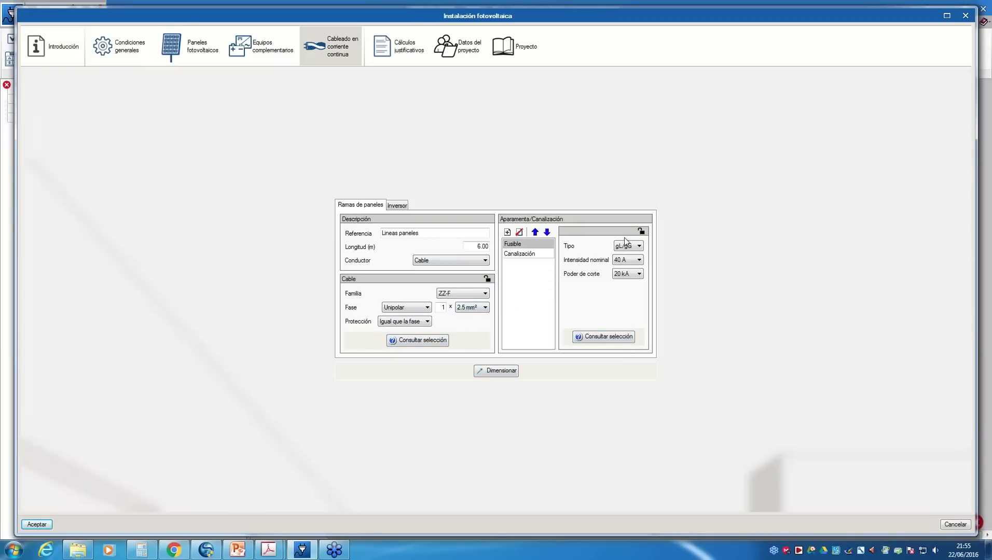
{"action": "left_click", "coordinate": [632, 261]}
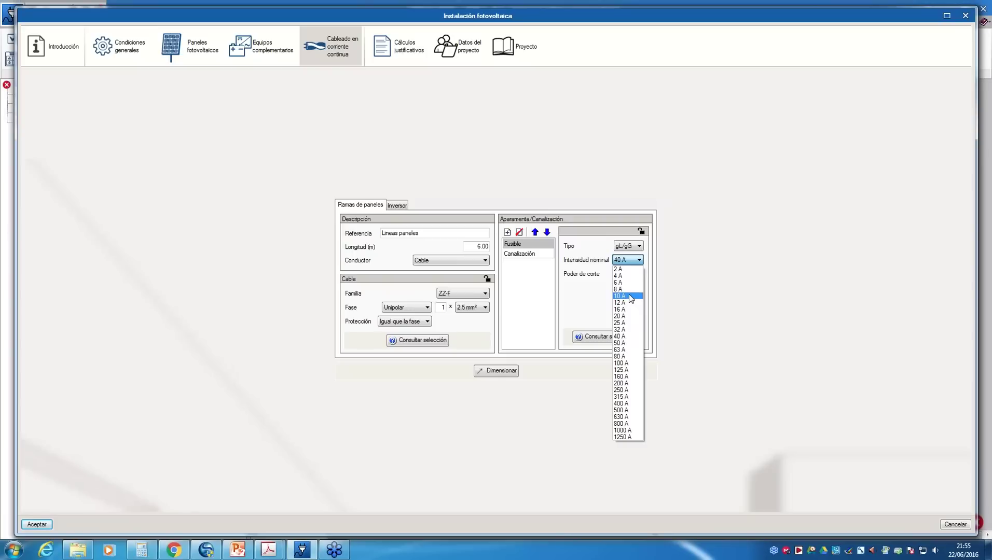
{"action": "left_click", "coordinate": [629, 296]}
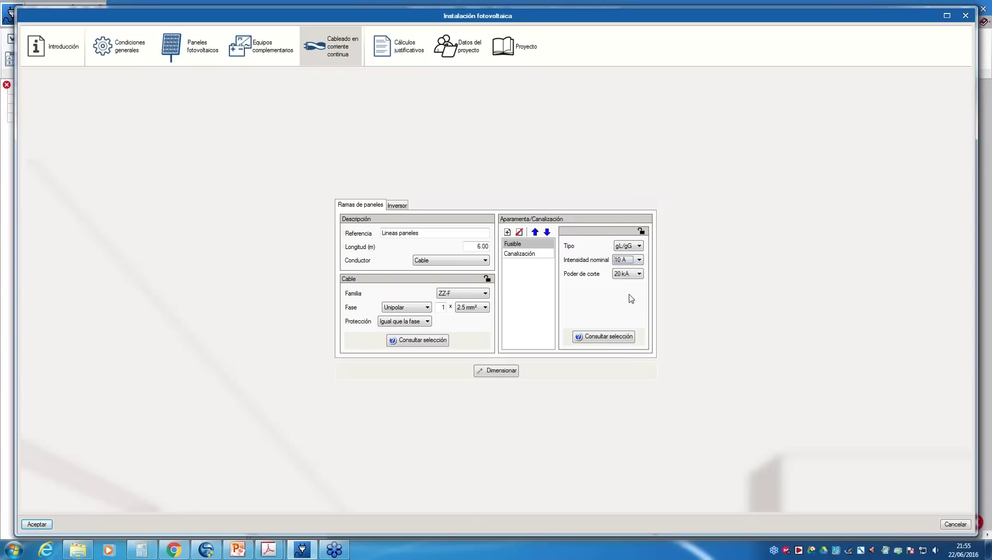
Set the inverter line's fuse to a nominal current of 32 A.
{"action": "left_click", "coordinate": [398, 206]}
{"action": "left_click", "coordinate": [632, 261]}
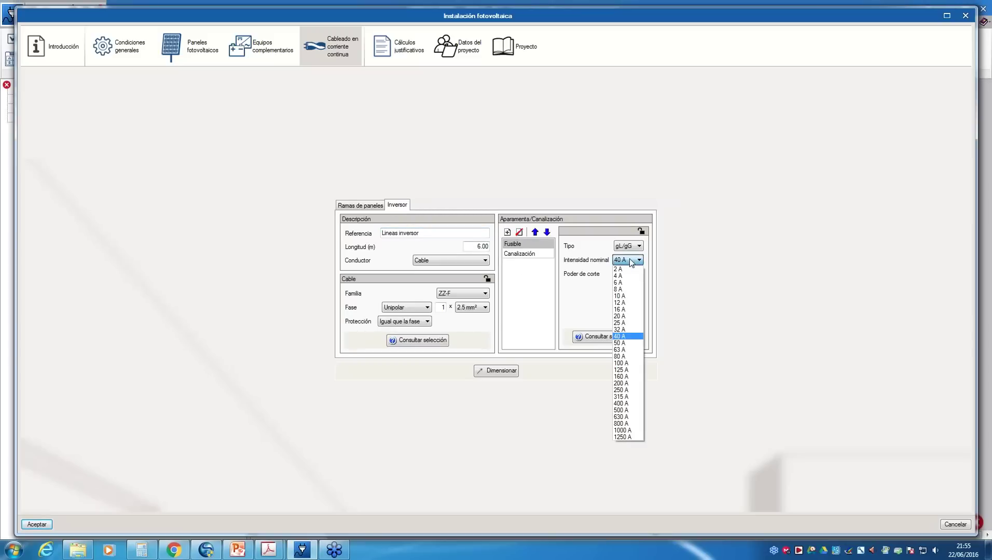
{"action": "left_click", "coordinate": [622, 330]}
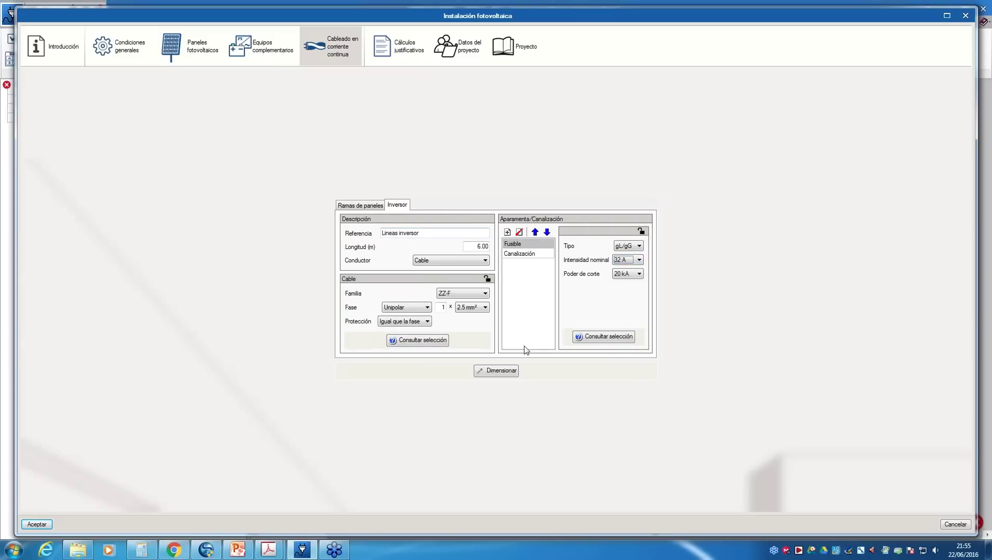
Accept the modified fuse ratings and supply settings, and recalculate the installation.
{"action": "left_click", "coordinate": [37, 524]}
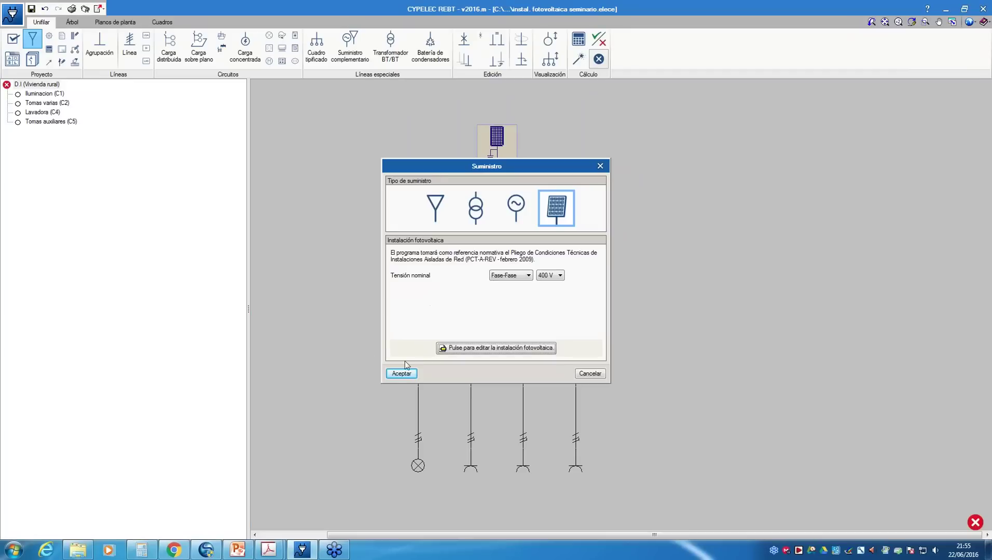
{"action": "left_click", "coordinate": [408, 379]}
{"action": "left_click", "coordinate": [586, 43]}
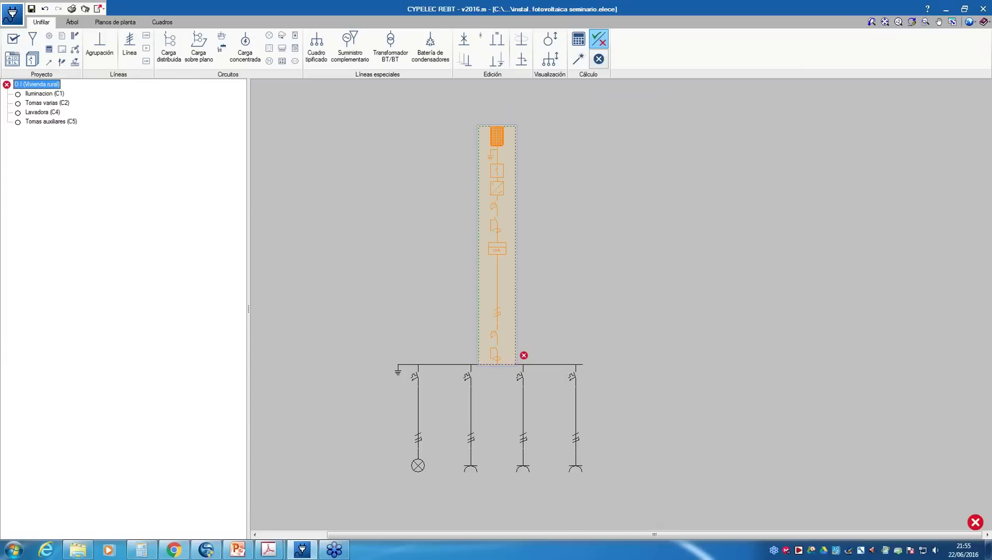
Inspect the supply's overload coordination check for the branch connection section with the new fuse rating, and close the listing.
{"action": "left_click", "coordinate": [497, 245]}
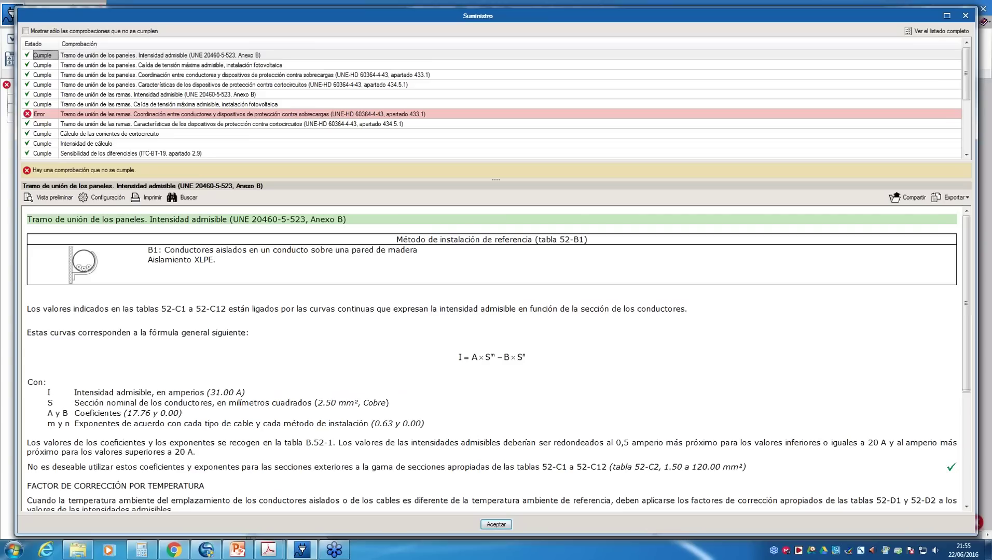
{"action": "left_click", "coordinate": [290, 114]}
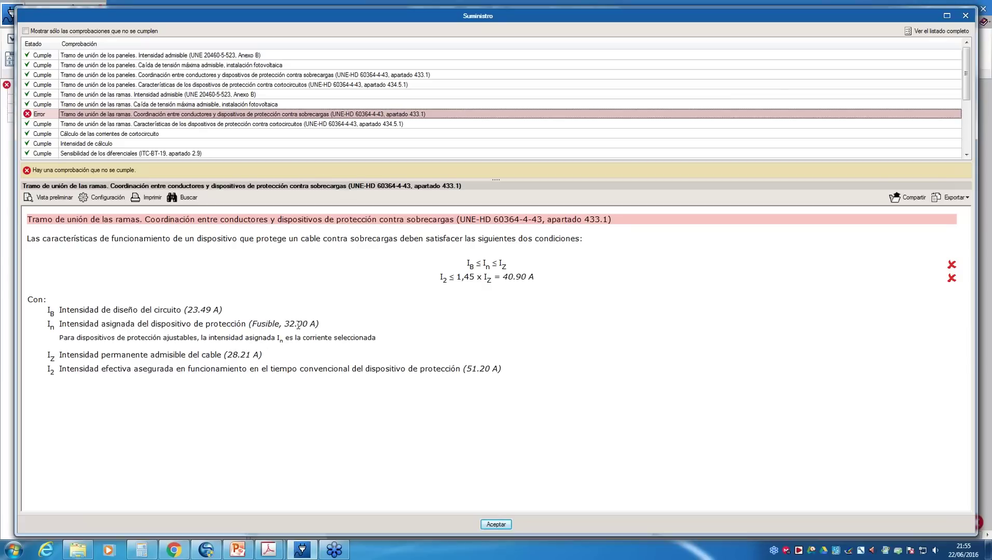
{"action": "left_click", "coordinate": [495, 524]}
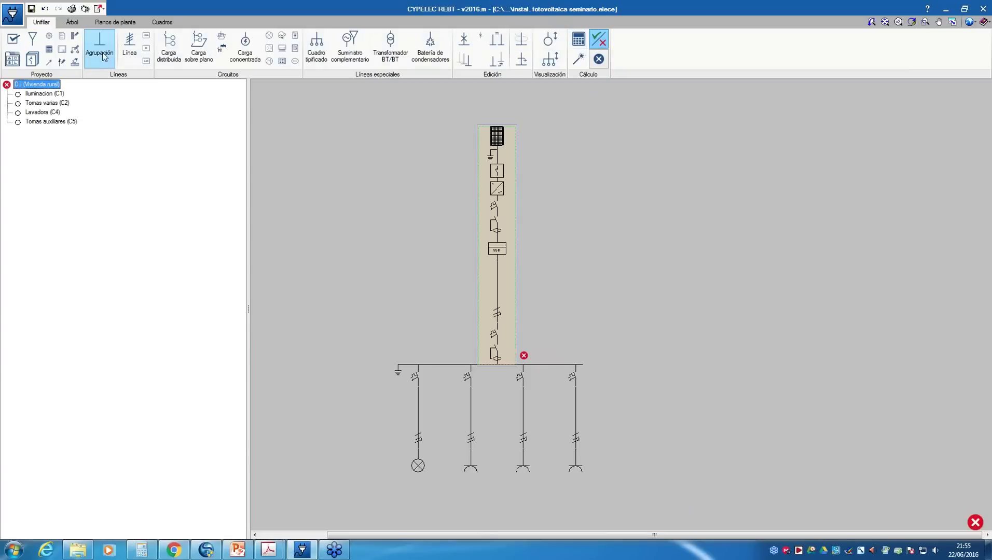
Set the inverter line's fuse to a nominal current of 25 A and consult its time-current curve.
{"action": "left_click", "coordinate": [33, 41]}
{"action": "left_click", "coordinate": [521, 347]}
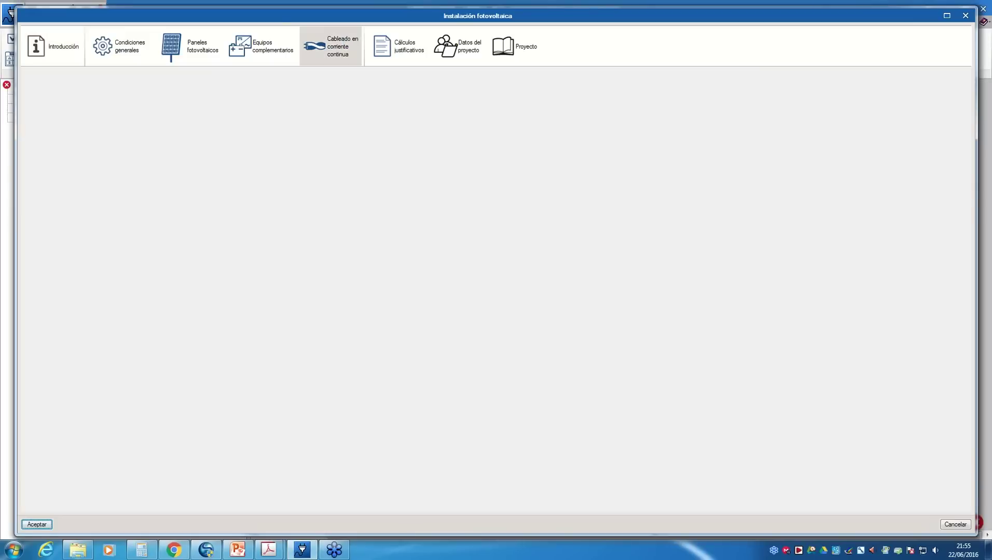
{"action": "left_click", "coordinate": [397, 205]}
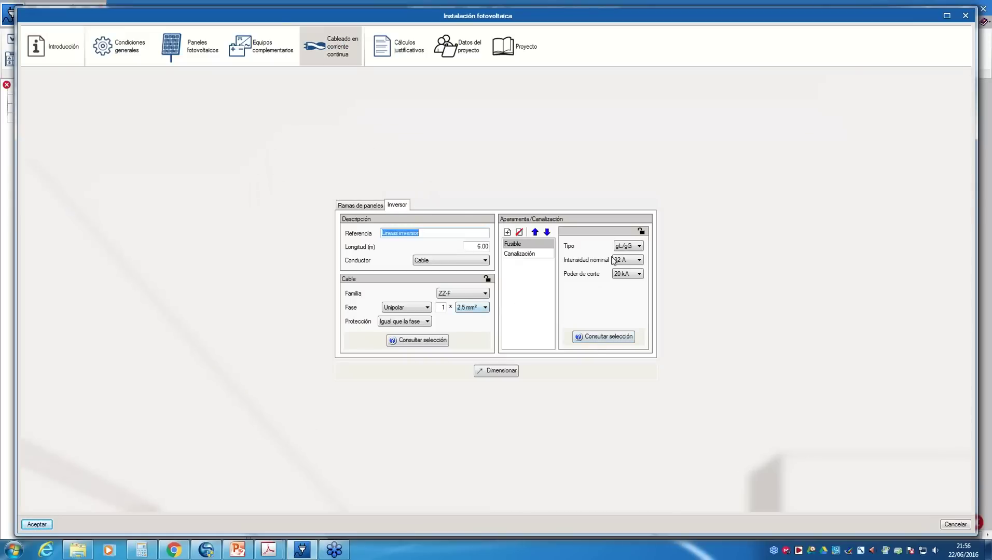
{"action": "left_click", "coordinate": [629, 261]}
{"action": "left_click", "coordinate": [629, 326]}
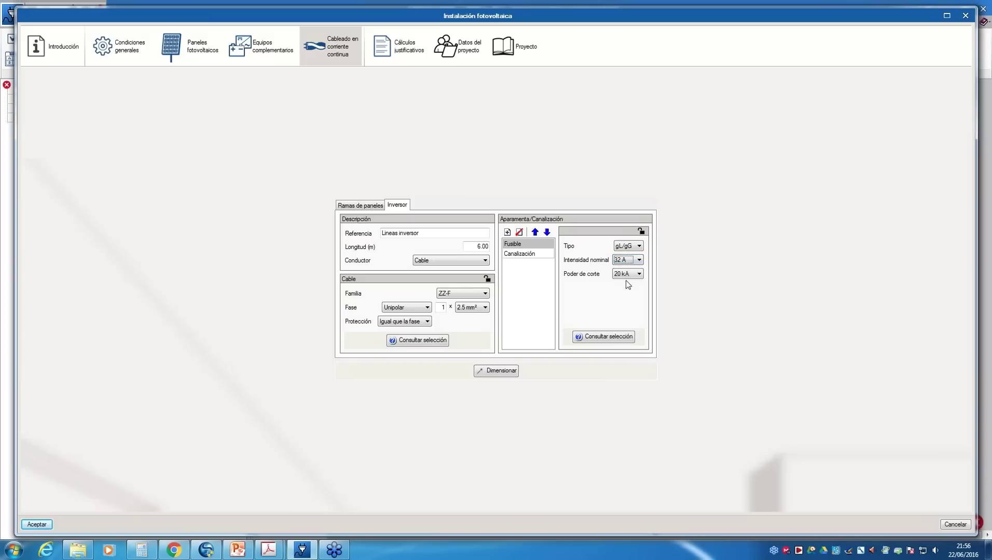
{"action": "left_click", "coordinate": [629, 261]}
{"action": "left_click", "coordinate": [627, 322]}
{"action": "left_click", "coordinate": [614, 340]}
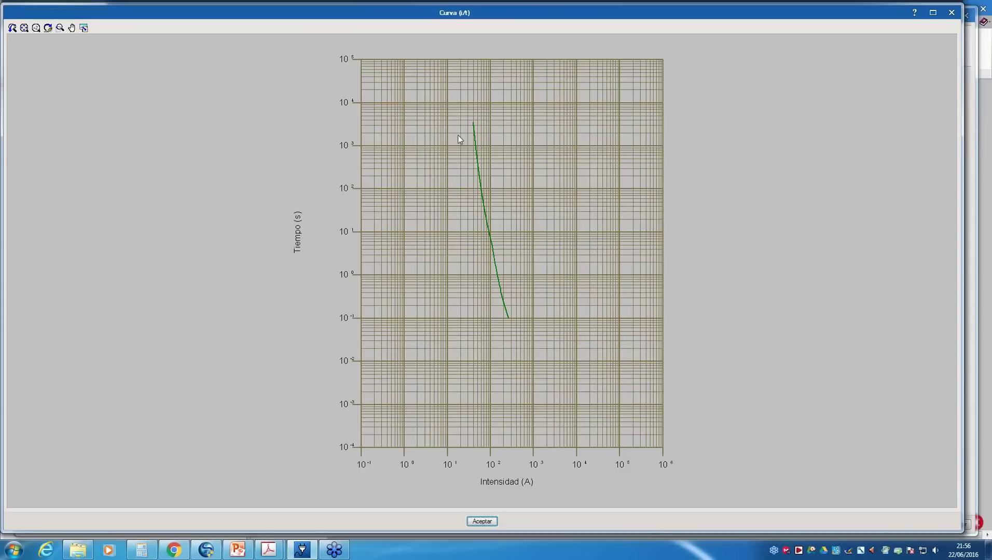
{"action": "left_click", "coordinate": [482, 522]}
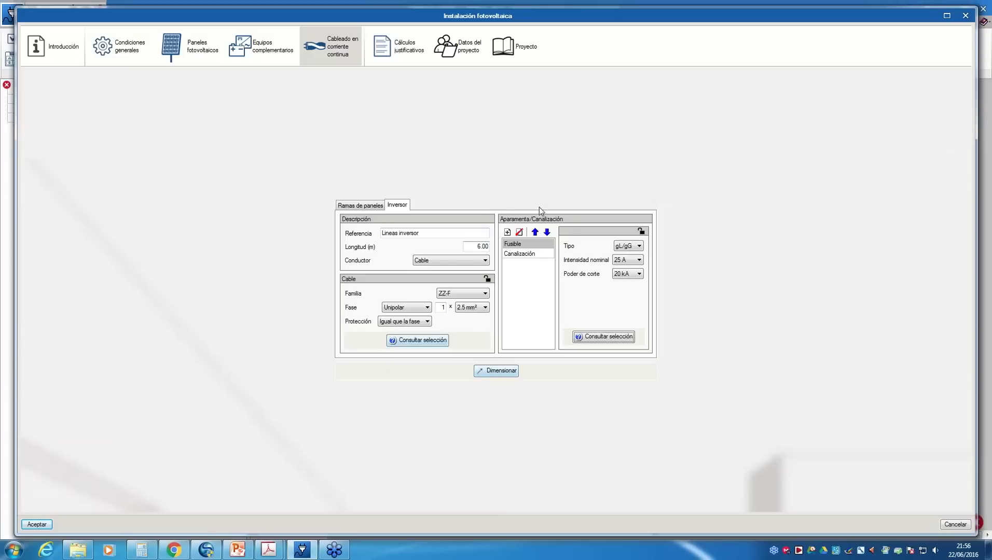
Review the reference installation methods available for the inverter line's conduit, keeping B1 for insulated conductors on a wooden wall.
{"action": "left_click", "coordinate": [534, 255]}
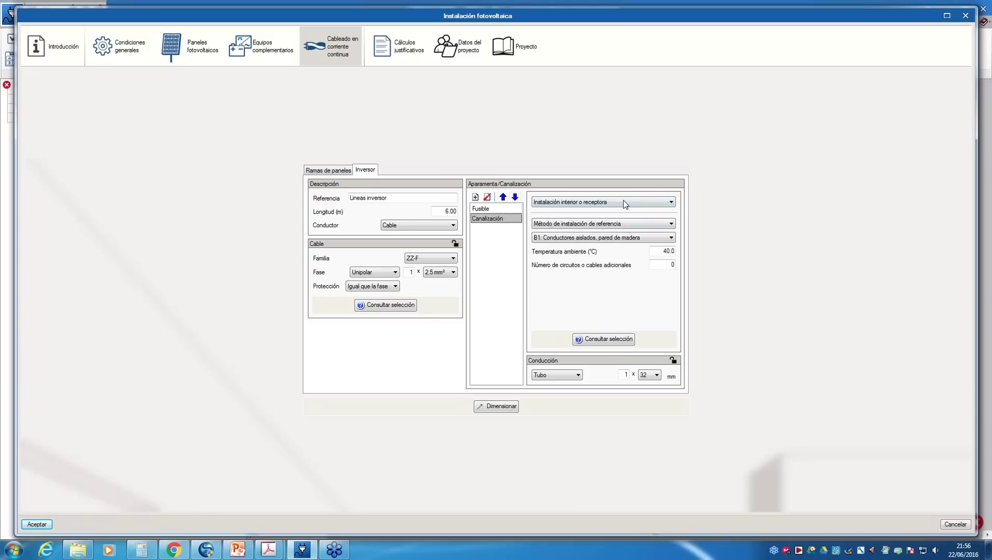
{"action": "left_click", "coordinate": [623, 238]}
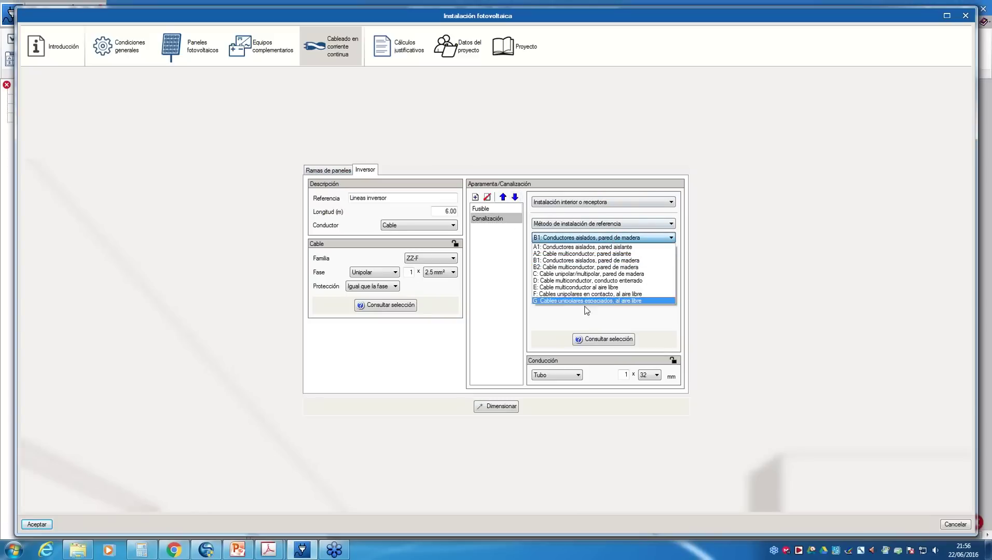
{"action": "left_click", "coordinate": [598, 240]}
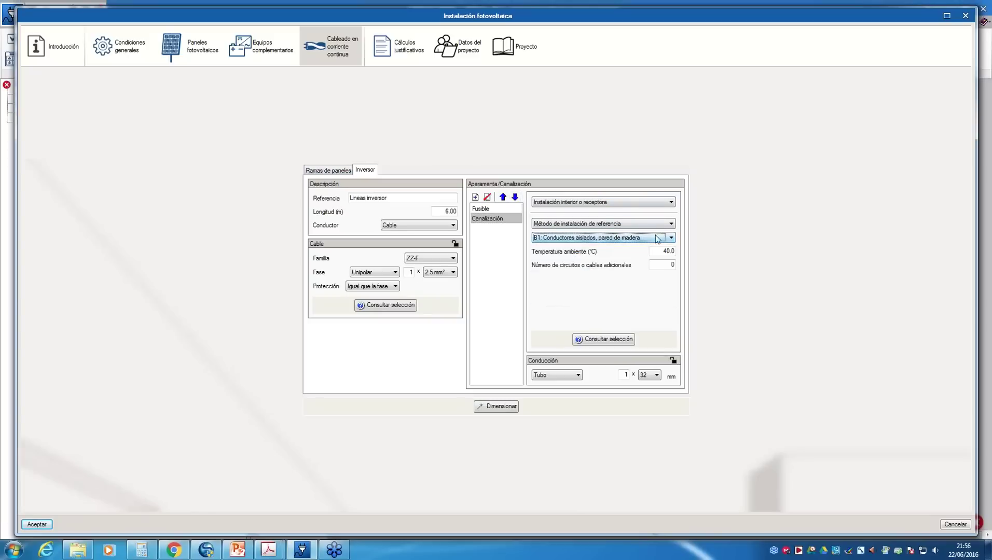
Switch the inverter line conduit's installation method to UNE 20460-5-523:2004, Tabla 52-B2, and examine its cable type, situation and system options.
{"action": "left_click", "coordinate": [617, 339]}
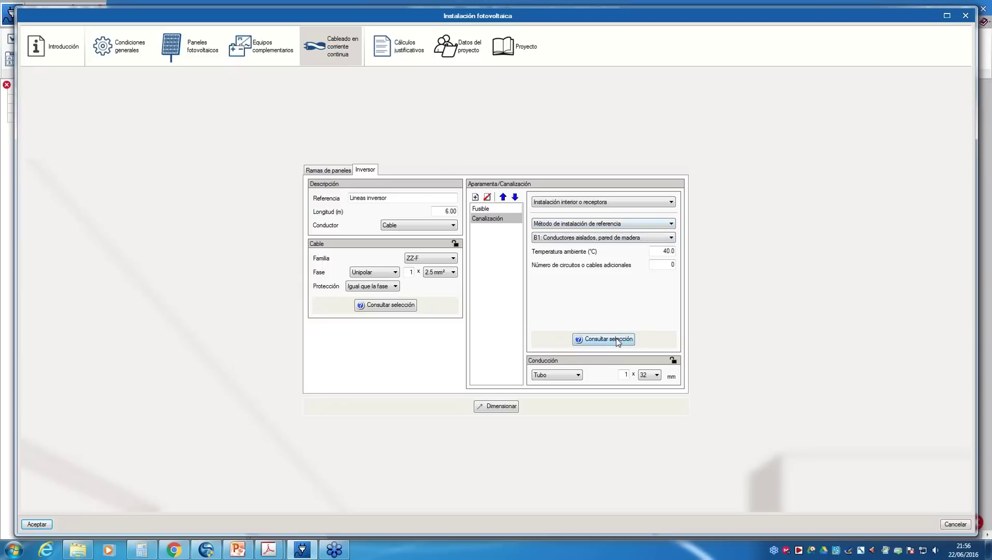
{"action": "left_click", "coordinate": [633, 209]}
{"action": "left_click", "coordinate": [655, 223]}
{"action": "left_click", "coordinate": [633, 235]}
{"action": "left_click", "coordinate": [632, 238]}
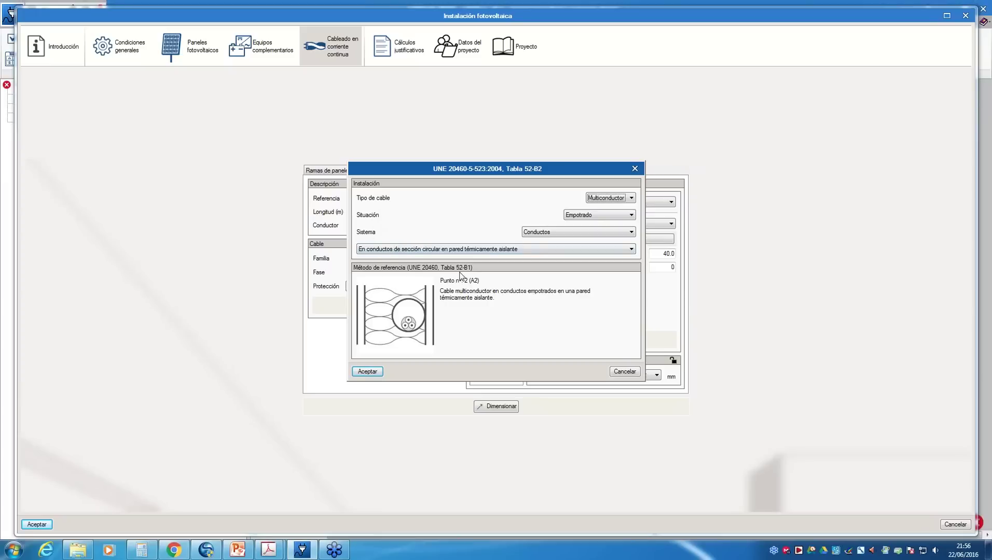
{"action": "left_click", "coordinate": [635, 169]}
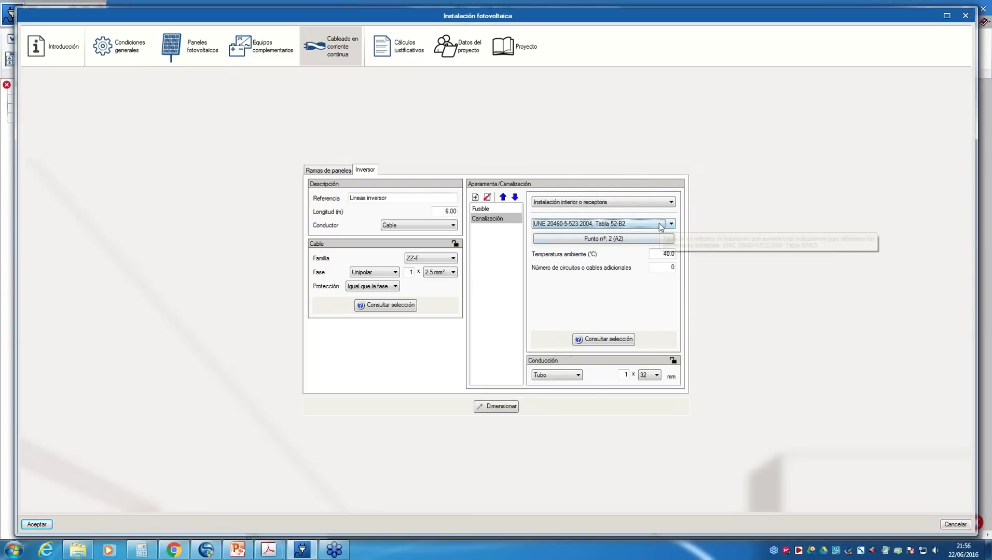
{"action": "left_click", "coordinate": [657, 226]}
{"action": "left_click", "coordinate": [656, 238]}
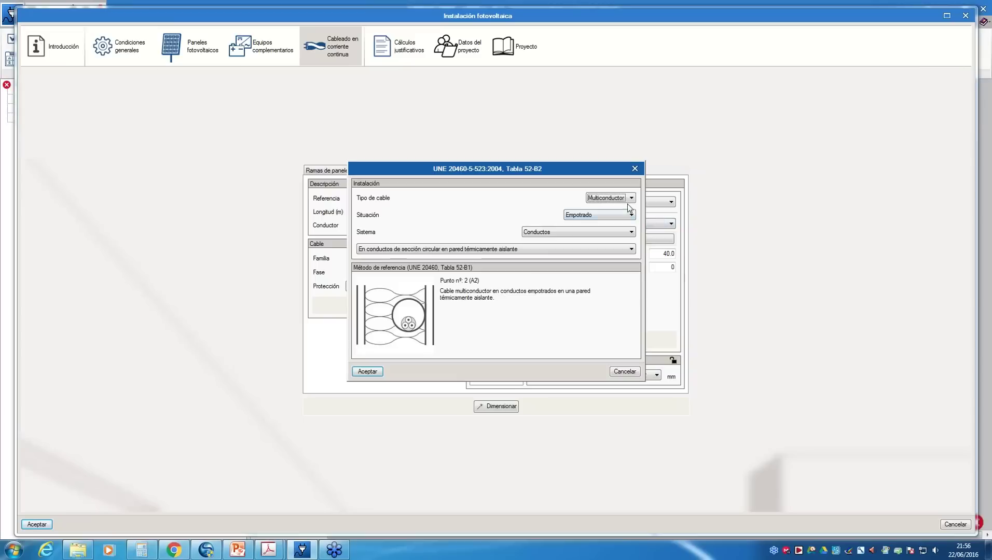
{"action": "left_click", "coordinate": [634, 169]}
Restore the conduit's reference installation method with B1, insulated conductors on a wooden wall.
{"action": "left_click", "coordinate": [631, 224]}
{"action": "left_click", "coordinate": [620, 235]}
{"action": "left_click", "coordinate": [613, 239]}
{"action": "left_click", "coordinate": [602, 246]}
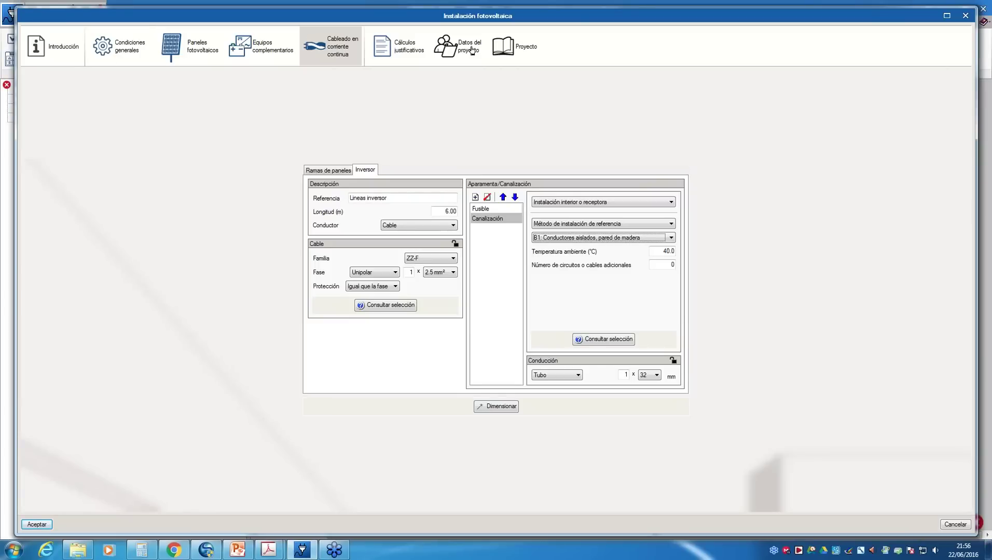
Accept the photovoltaic installation and supply settings, and recalculate the installation.
{"action": "left_click", "coordinate": [46, 524]}
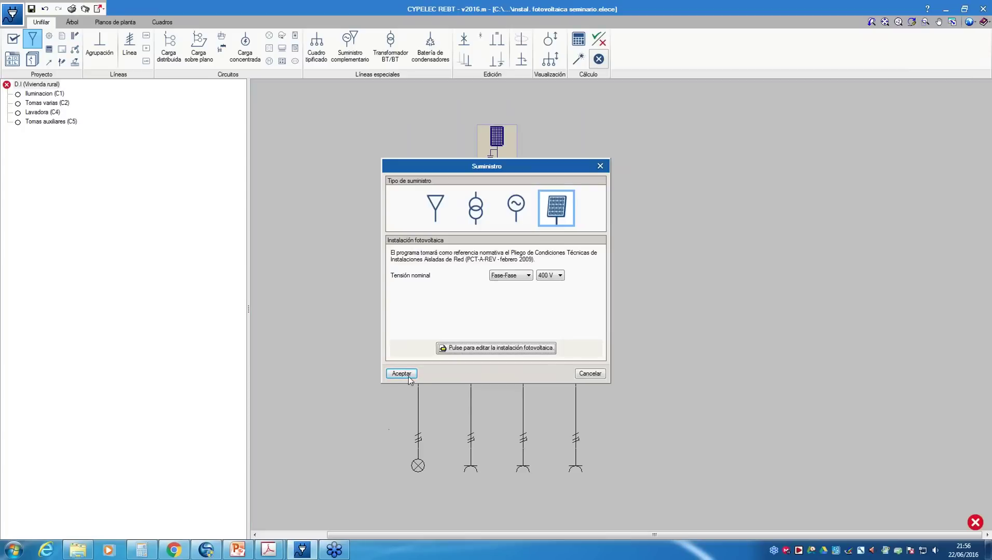
{"action": "left_click", "coordinate": [408, 377]}
{"action": "left_click", "coordinate": [576, 44]}
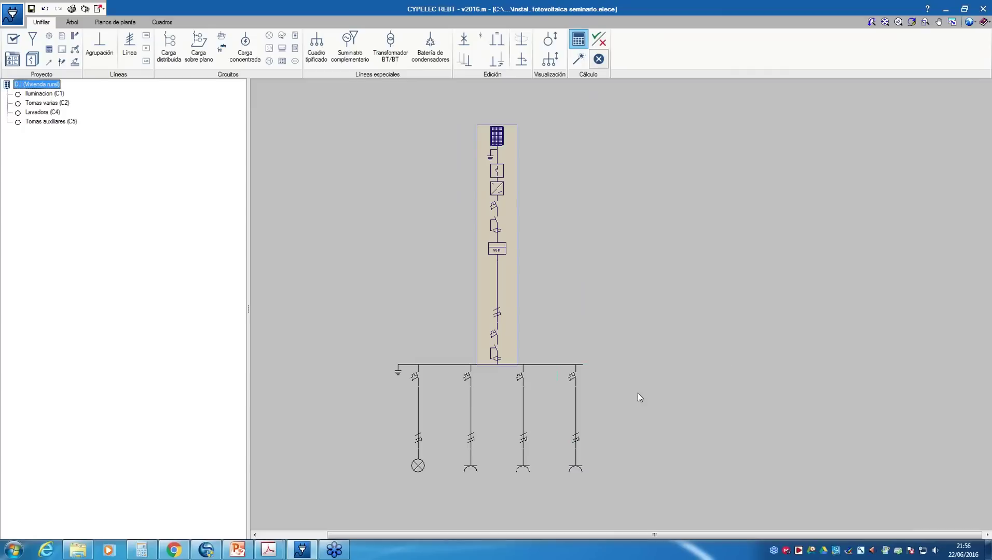
Open the supply's photovoltaic project document and review its contents, general aspects and list of installation components.
{"action": "left_click", "coordinate": [33, 39]}
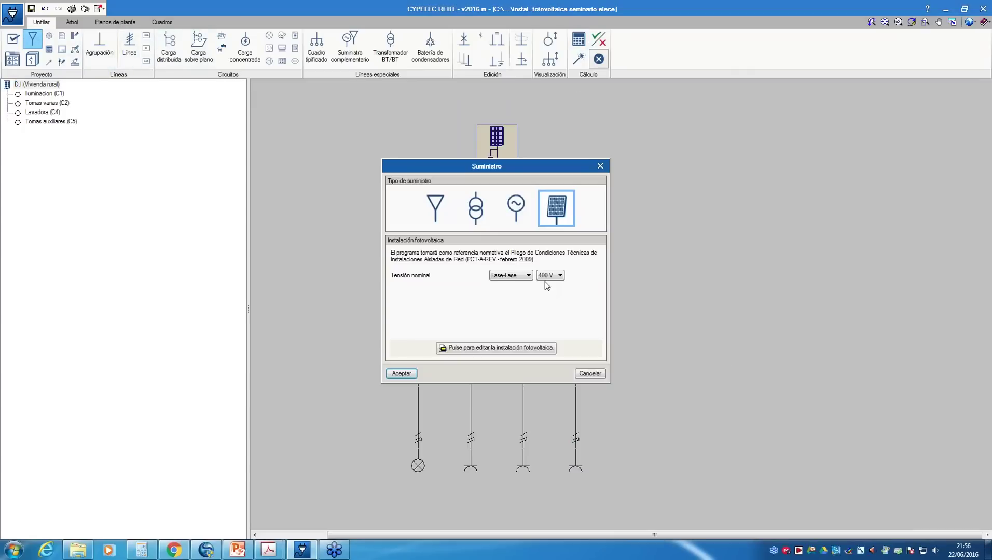
{"action": "left_click", "coordinate": [496, 351]}
{"action": "left_click", "coordinate": [516, 49]}
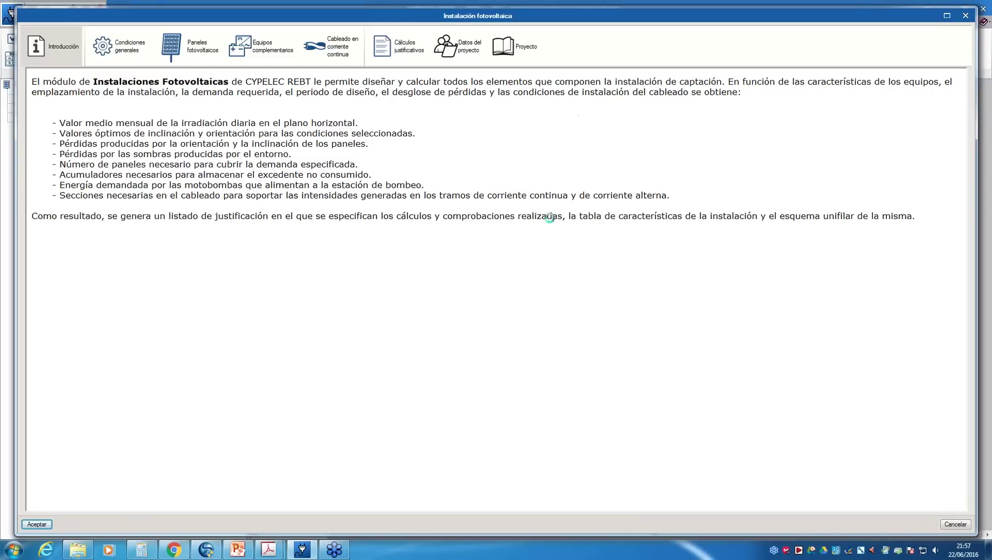
{"action": "scroll", "coordinate": [539, 276], "scroll_direction": "down", "scroll_amount": 2}
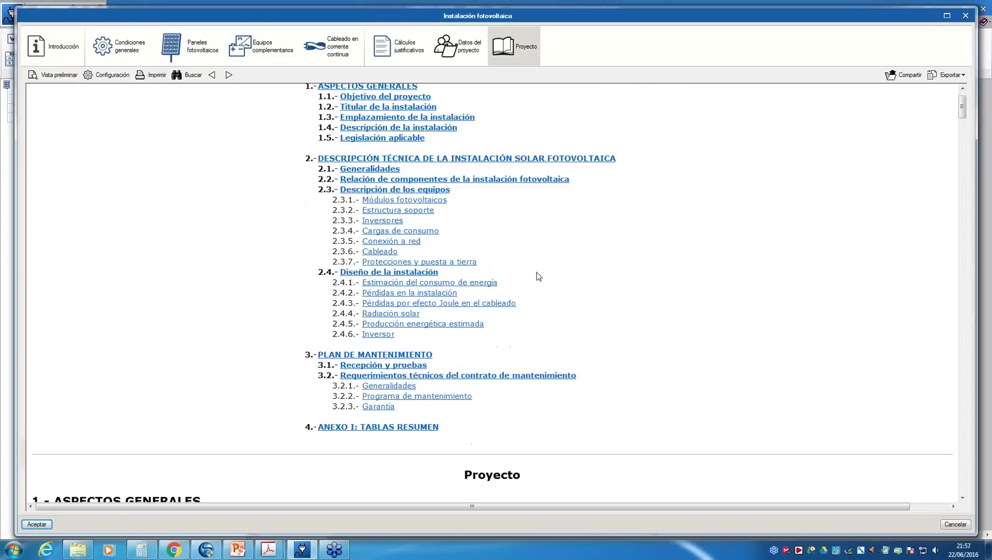
{"action": "scroll", "coordinate": [265, 237], "scroll_direction": "down", "scroll_amount": 10}
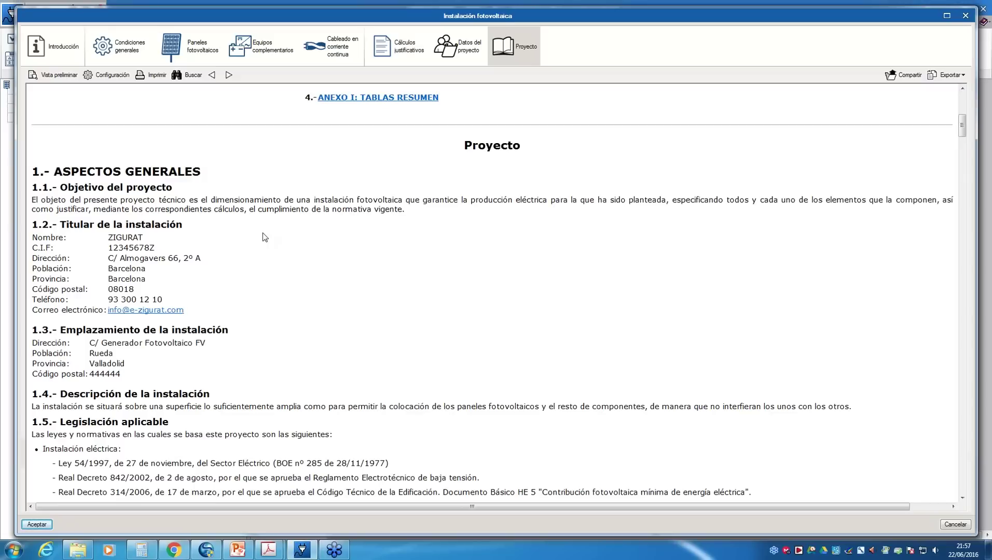
{"action": "scroll", "coordinate": [265, 238], "scroll_direction": "down", "scroll_amount": 15}
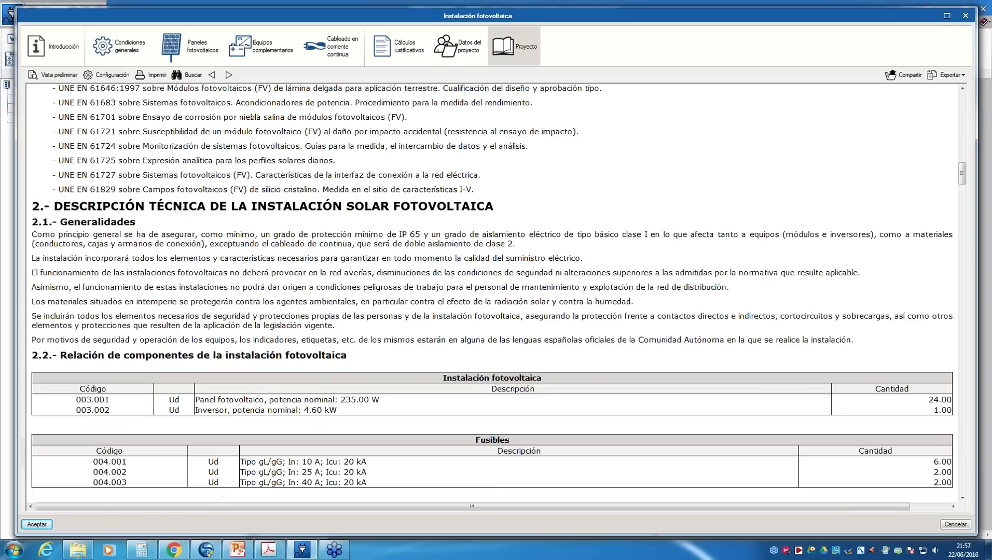
Read the project's equipment descriptions, covering modules, support structure, inverters, consumption loads, wiring, protections and earthing.
{"action": "scroll", "coordinate": [492, 293], "scroll_direction": "down", "scroll_amount": 15}
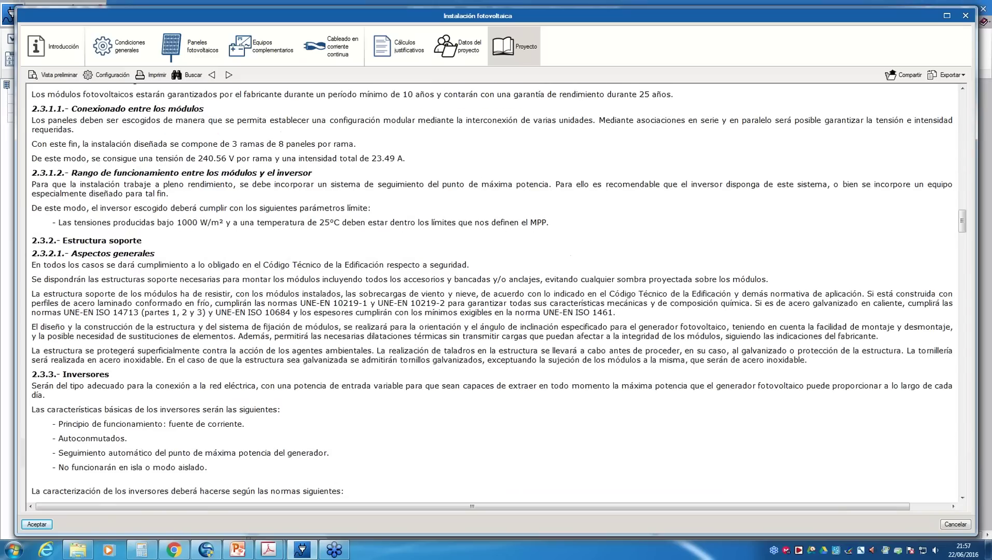
{"action": "scroll", "coordinate": [491, 293], "scroll_direction": "down", "scroll_amount": 2}
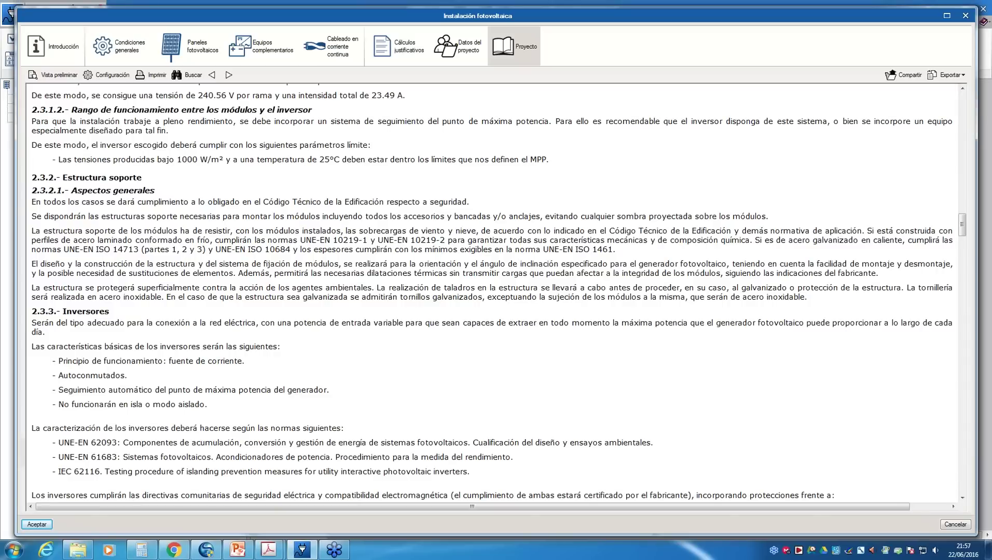
{"action": "scroll", "coordinate": [205, 229], "scroll_direction": "down", "scroll_amount": 6}
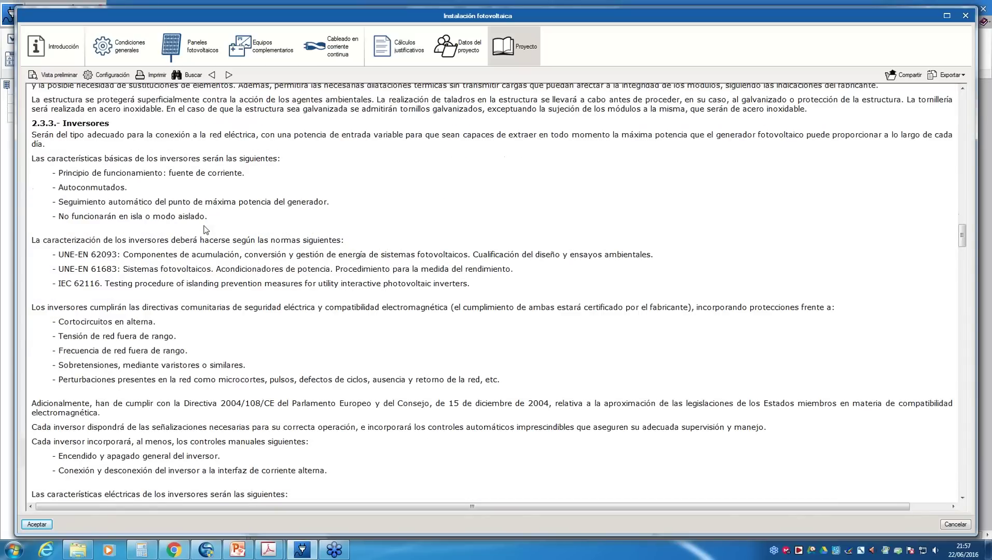
{"action": "scroll", "coordinate": [205, 230], "scroll_direction": "down", "scroll_amount": 12}
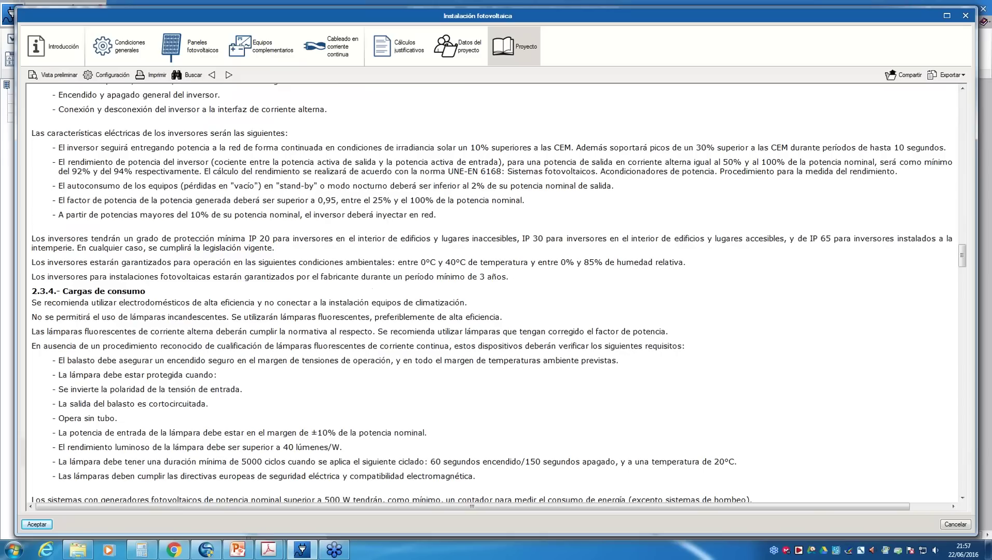
{"action": "scroll", "coordinate": [492, 293], "scroll_direction": "down", "scroll_amount": 11}
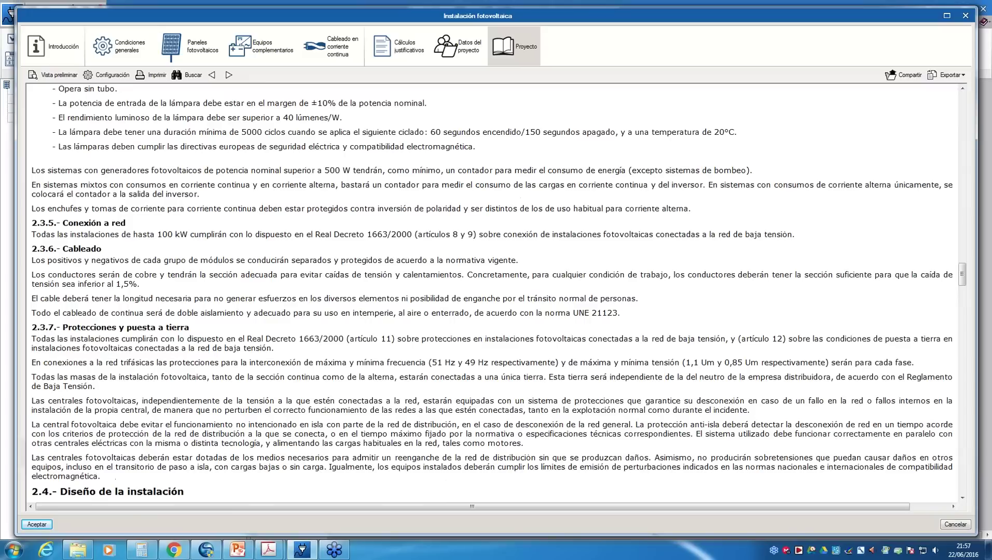
Review the installation design section on consumption estimation and losses from orientation, inclination and shading.
{"action": "scroll", "coordinate": [176, 226], "scroll_direction": "down", "scroll_amount": 10}
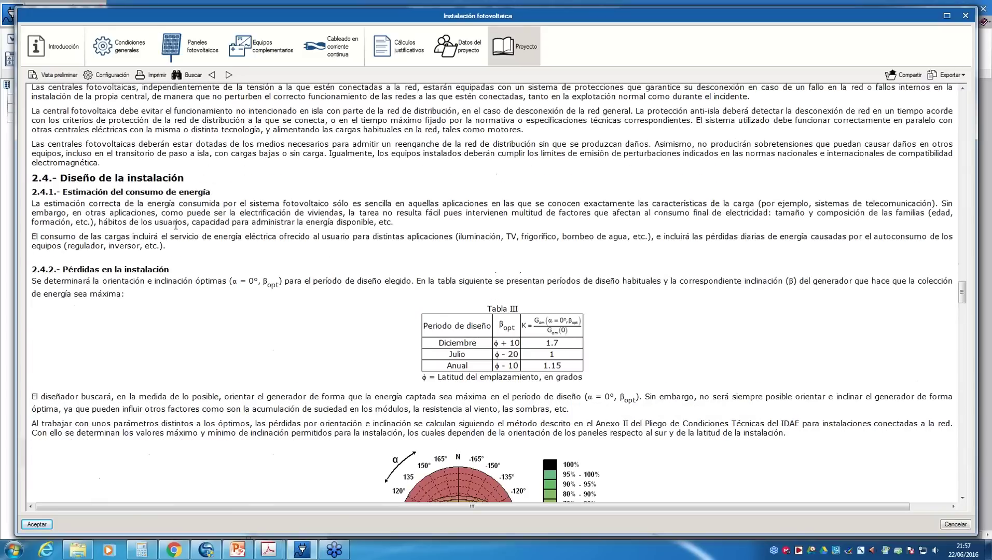
{"action": "scroll", "coordinate": [276, 219], "scroll_direction": "down", "scroll_amount": 11}
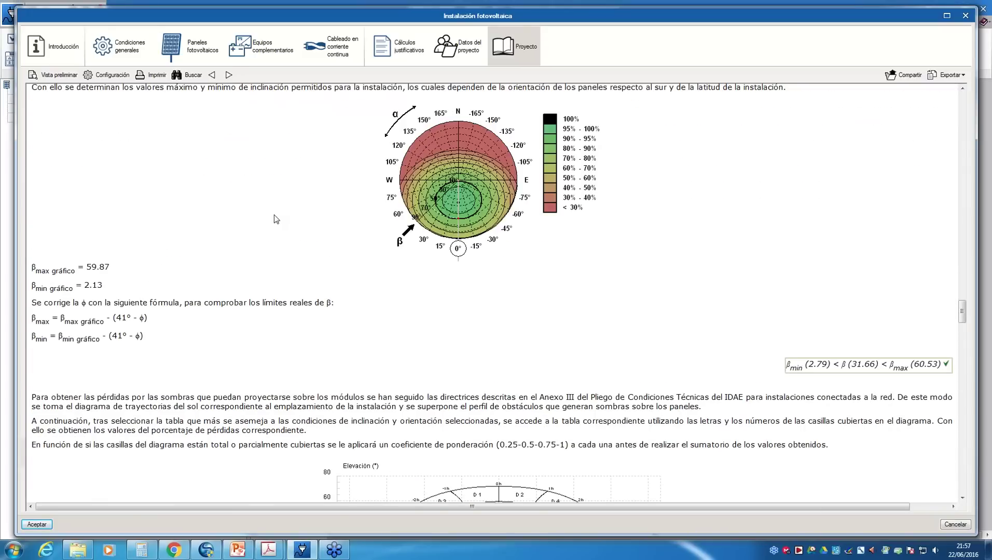
{"action": "scroll", "coordinate": [275, 218], "scroll_direction": "down", "scroll_amount": 9}
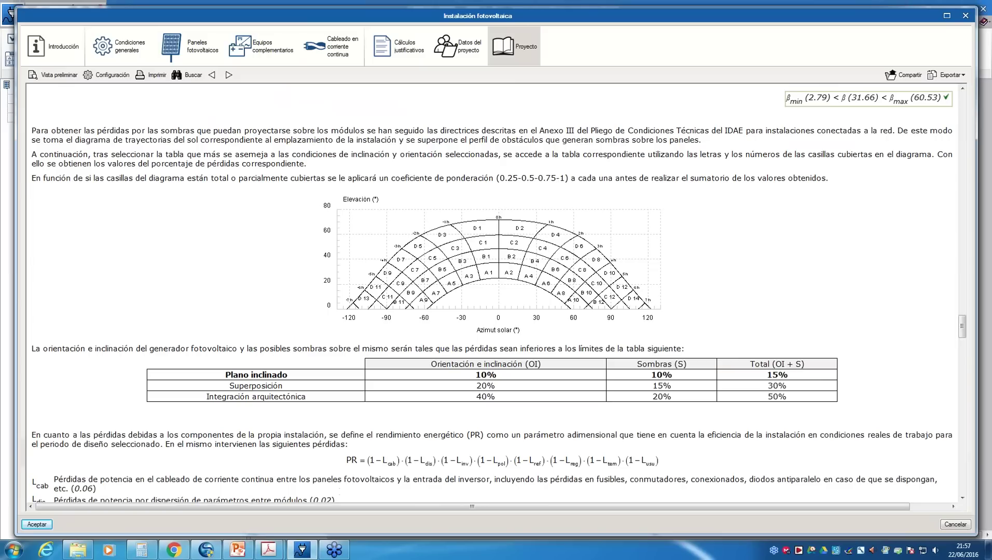
Examine the monthly solar radiation table, highlighting the annual produced energy value and the produced energy column.
{"action": "scroll", "coordinate": [398, 326], "scroll_direction": "down", "scroll_amount": 10}
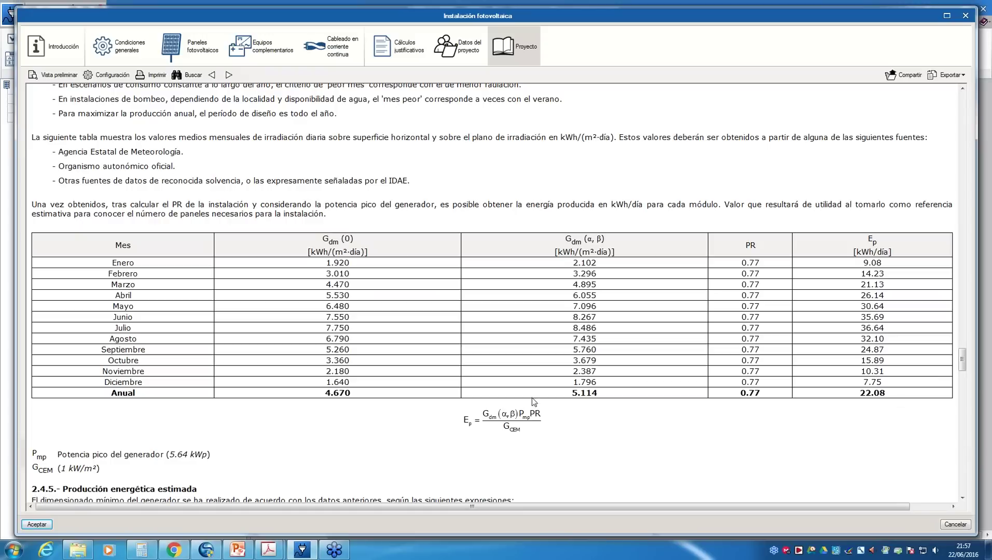
{"action": "scroll", "coordinate": [559, 356], "scroll_direction": "down", "scroll_amount": 4}
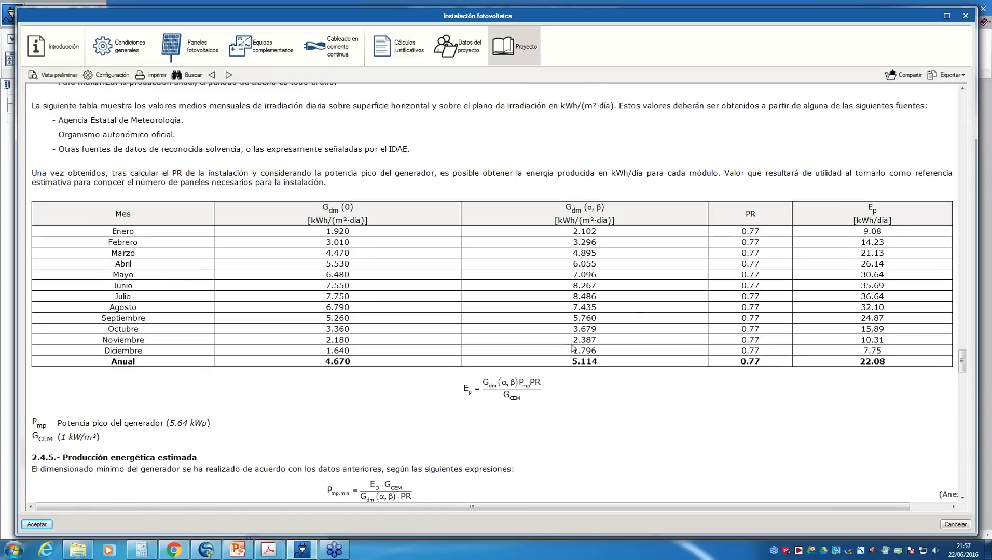
{"action": "left_click_drag", "start_coordinate": [888, 269], "coordinate": [864, 269]}
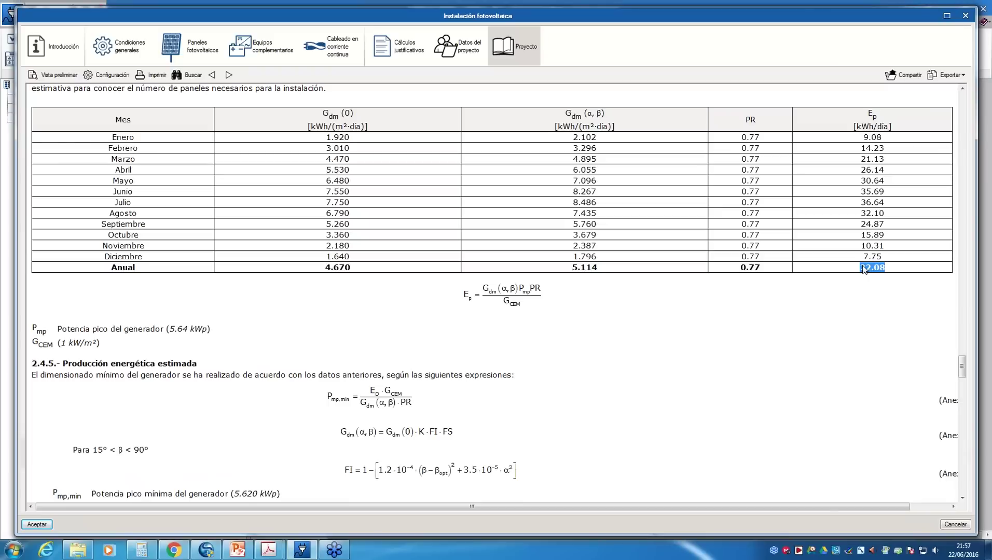
{"action": "left_click", "coordinate": [868, 121]}
{"action": "left_click_drag", "start_coordinate": [872, 129], "coordinate": [870, 331]}
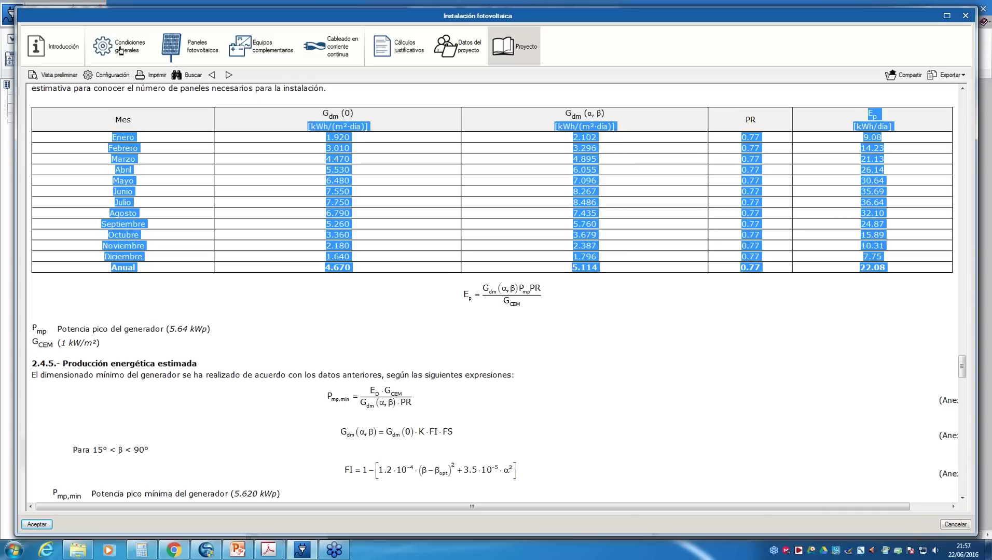
{"action": "left_click", "coordinate": [296, 314]}
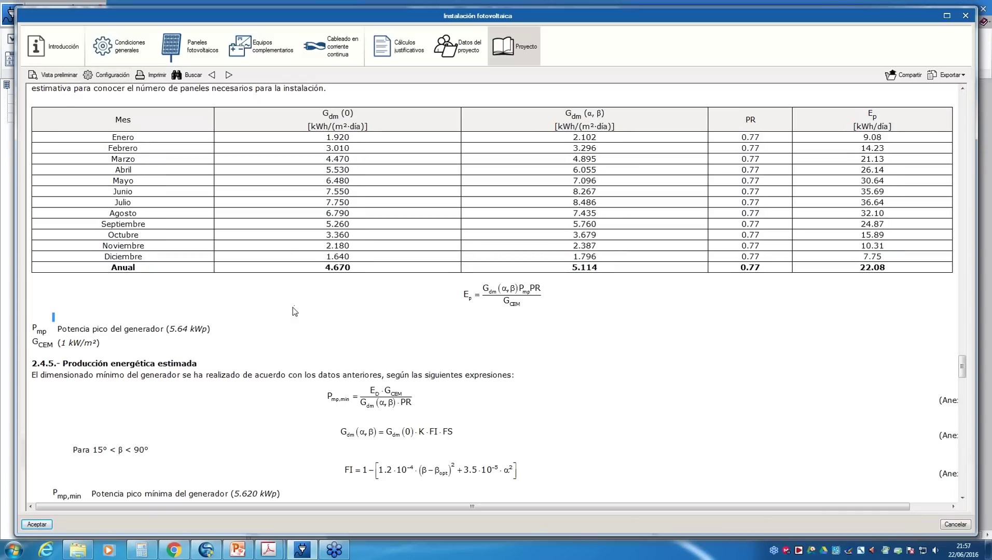
Review the estimated energy production formulas, the generator's peak power limits and the inverter power check.
{"action": "scroll", "coordinate": [294, 307], "scroll_direction": "down", "scroll_amount": 3}
{"action": "scroll", "coordinate": [293, 306], "scroll_direction": "down", "scroll_amount": 1}
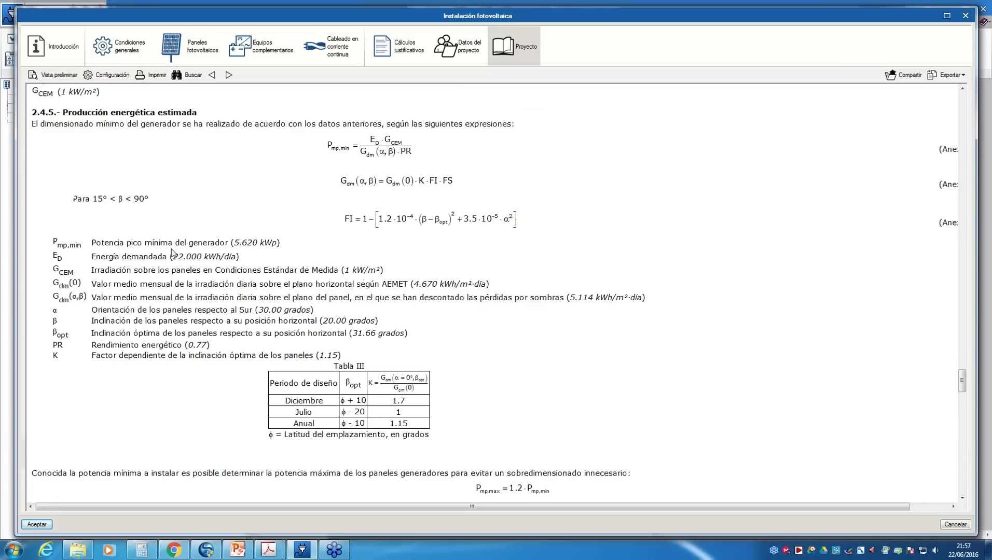
{"action": "scroll", "coordinate": [172, 253], "scroll_direction": "down", "scroll_amount": 2}
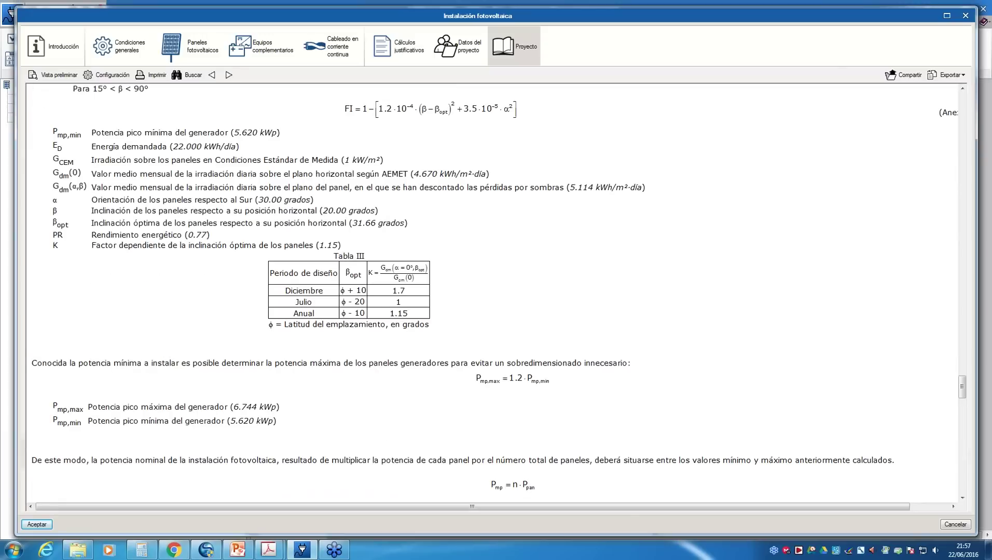
{"action": "scroll", "coordinate": [492, 293], "scroll_direction": "down", "scroll_amount": 4}
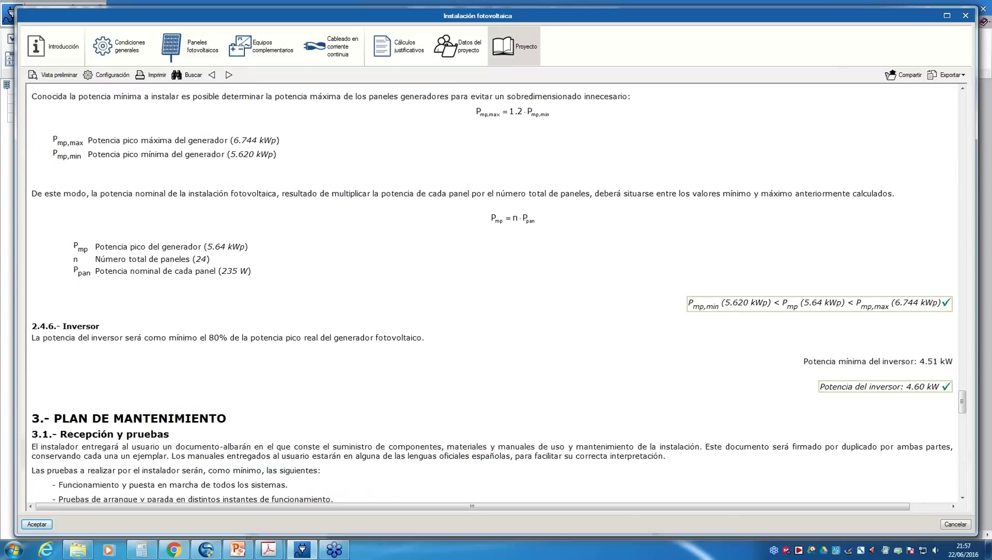
Read the maintenance plan and the annex summary tables, and close the photovoltaic installation and supply dialogs.
{"action": "scroll", "coordinate": [493, 293], "scroll_direction": "down", "scroll_amount": 5}
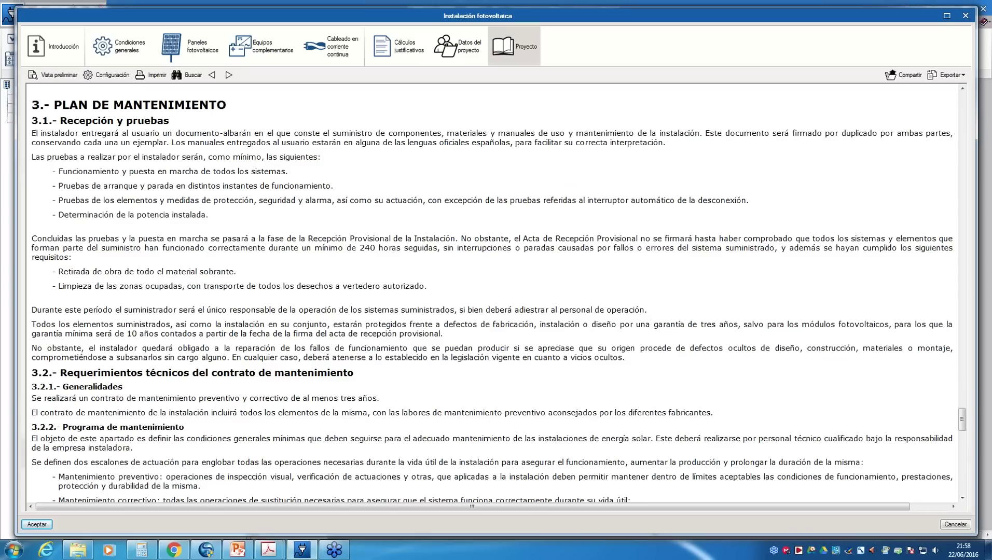
{"action": "scroll", "coordinate": [493, 293], "scroll_direction": "down", "scroll_amount": 10}
{"action": "scroll", "coordinate": [614, 357], "scroll_direction": "up", "scroll_amount": 1}
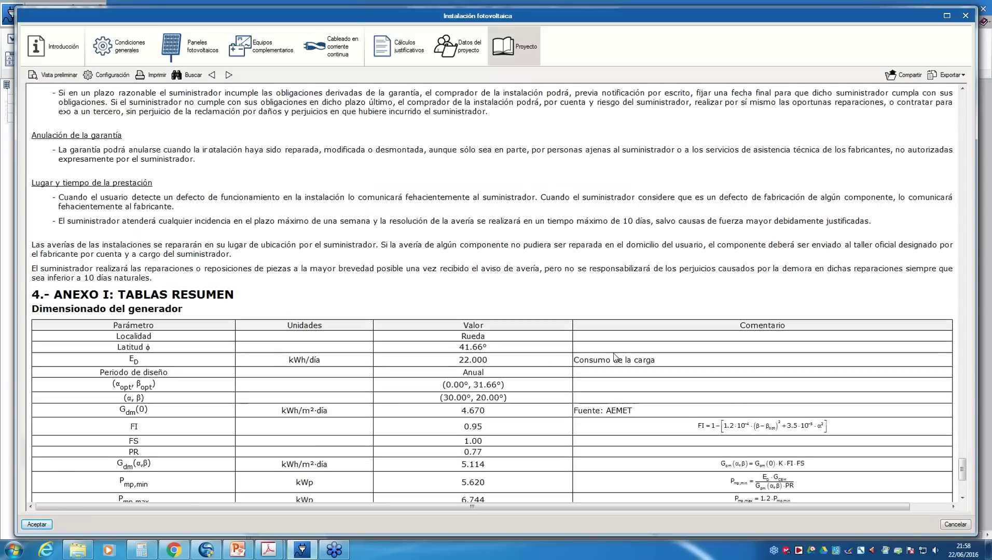
{"action": "scroll", "coordinate": [613, 357], "scroll_direction": "up", "scroll_amount": 1}
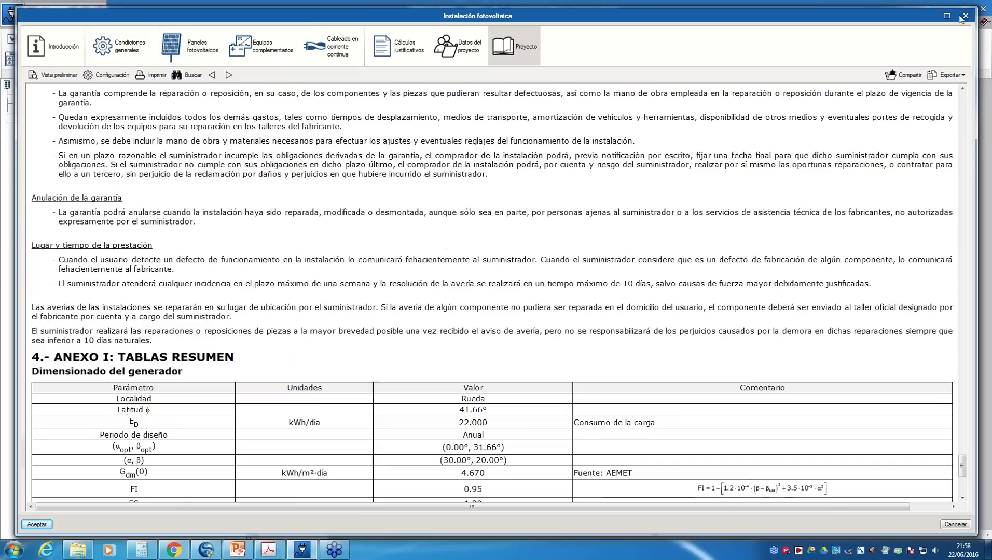
{"action": "left_click", "coordinate": [965, 16]}
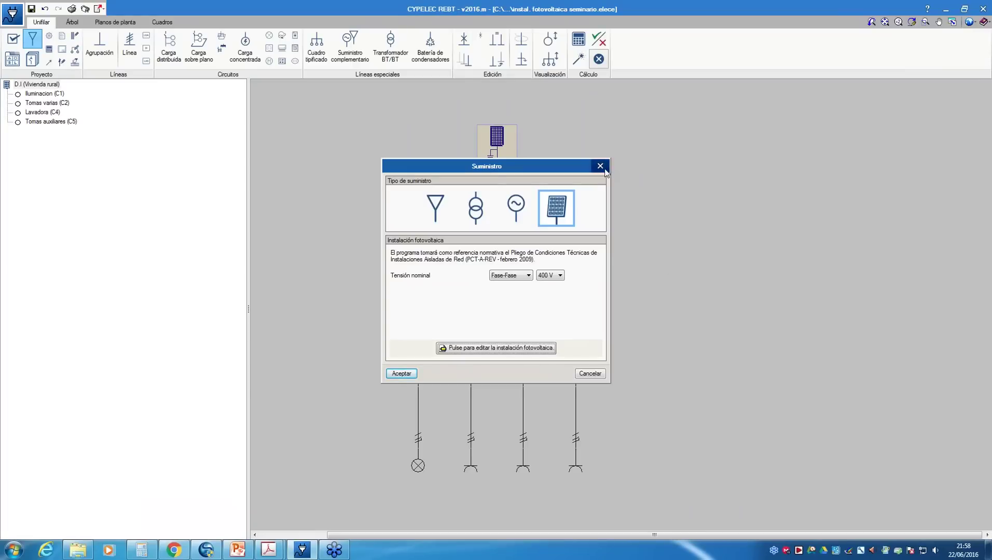
{"action": "left_click", "coordinate": [600, 166]}
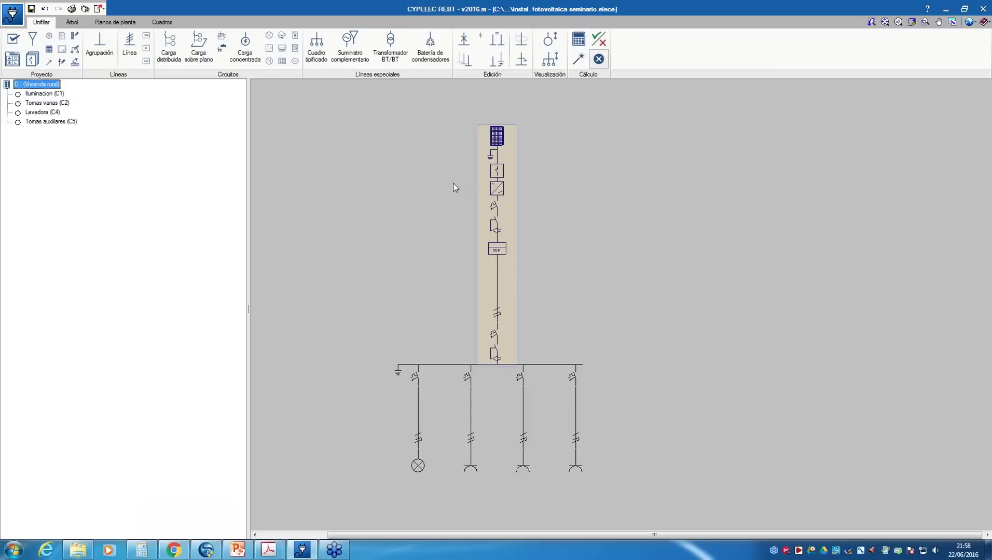
View the report types available for the whole electrical installation, and close the selection without generating any.
{"action": "left_click", "coordinate": [73, 10]}
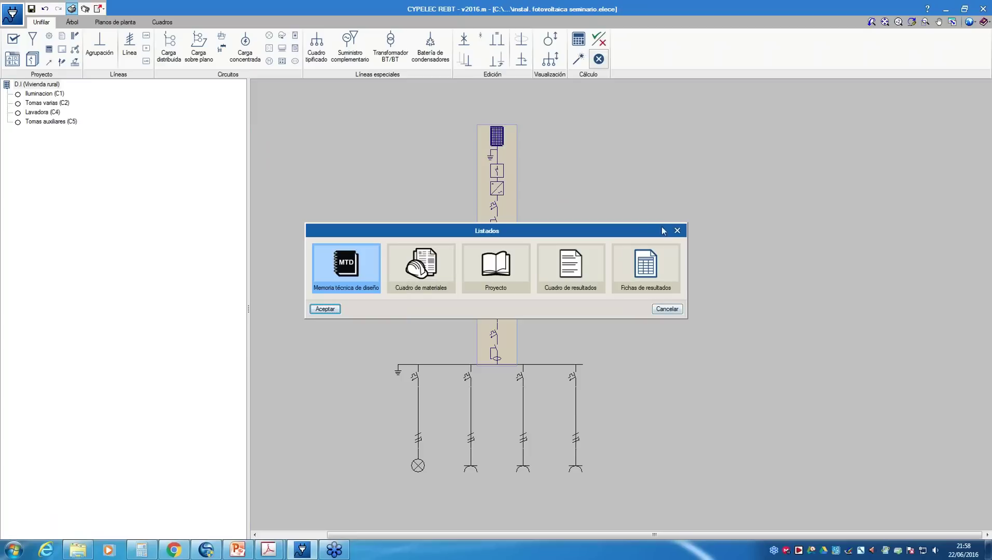
{"action": "left_click", "coordinate": [666, 309]}
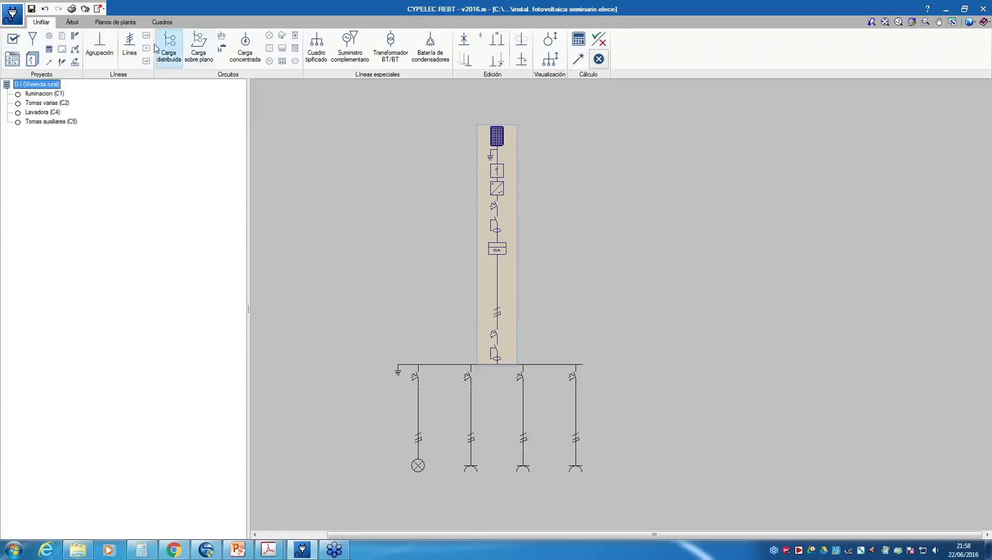
Open the drawing selection for the project and add an Esquema unifilar drawing at scale 1:1.
{"action": "left_click", "coordinate": [86, 9]}
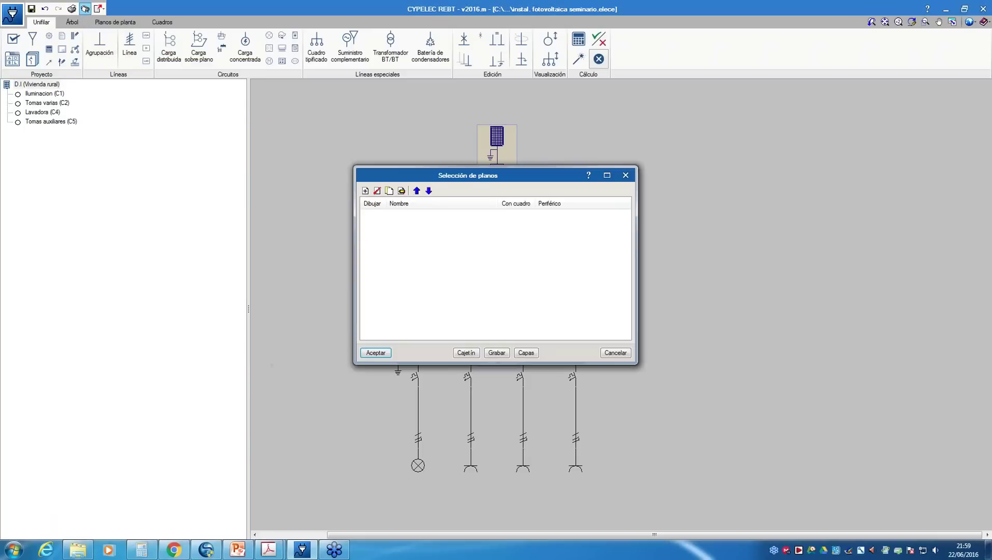
{"action": "left_click", "coordinate": [366, 193]}
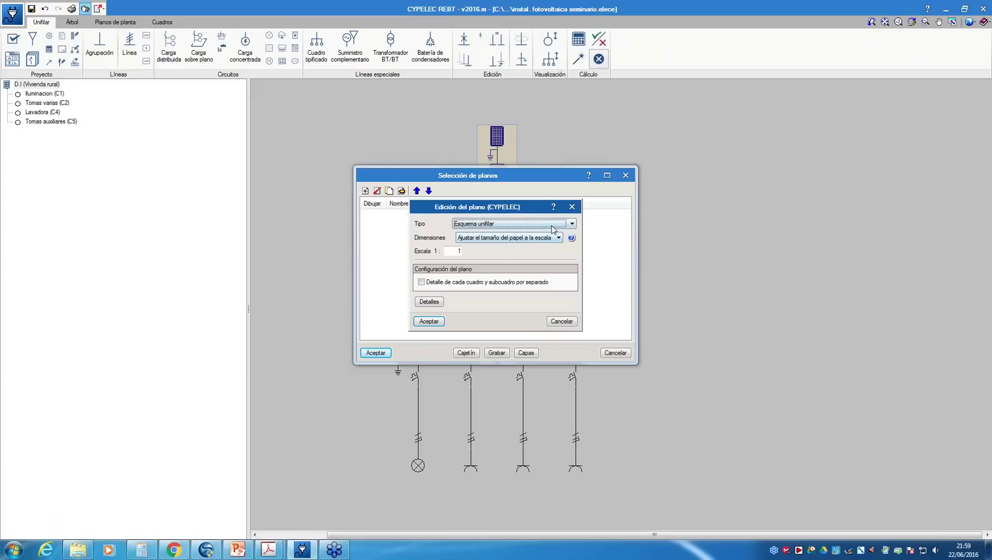
{"action": "left_click", "coordinate": [428, 321]}
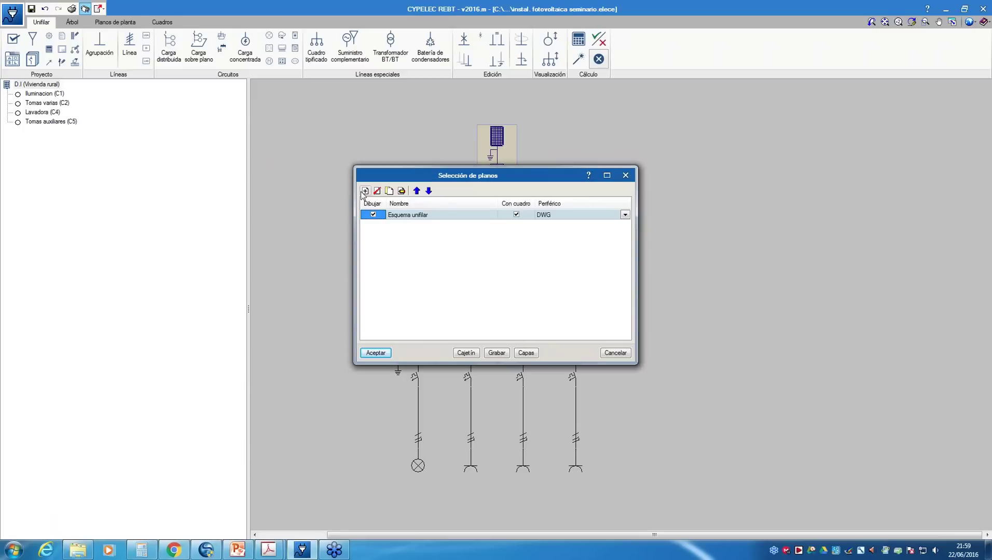
Add an Esquema unifilar de la instalación fotovoltaica drawing at scale 1:1 and generate the composition of both drawings.
{"action": "left_click", "coordinate": [366, 192]}
{"action": "left_click", "coordinate": [550, 224]}
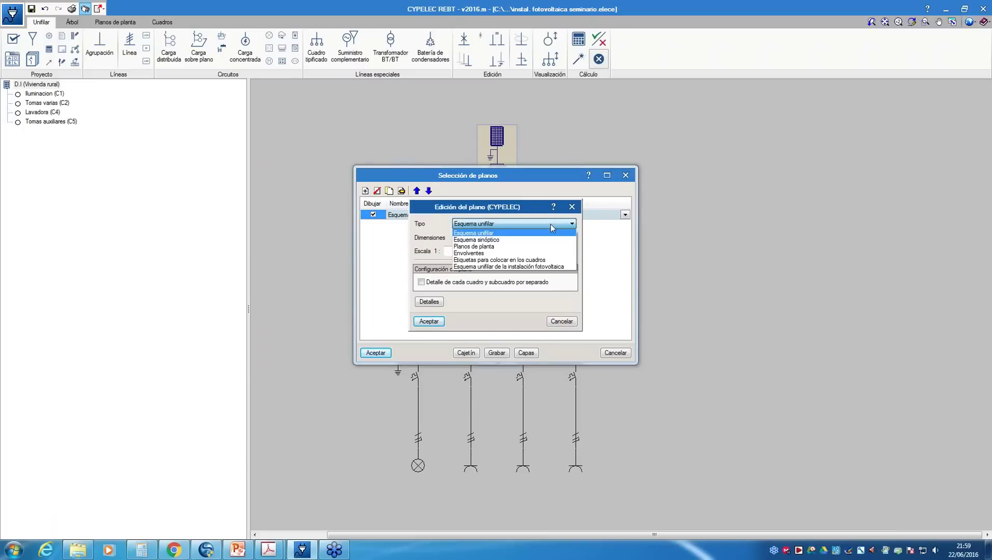
{"action": "left_click", "coordinate": [552, 266]}
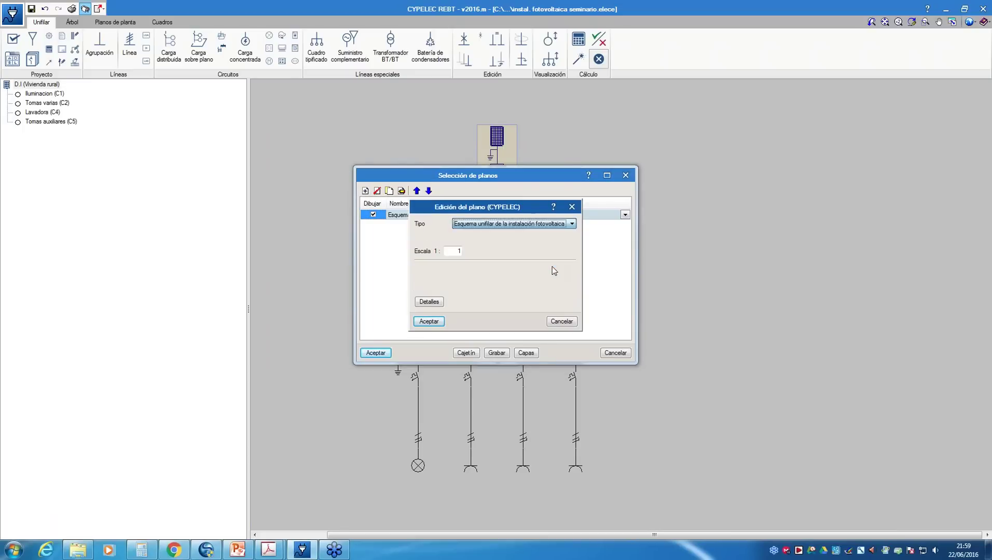
{"action": "left_click", "coordinate": [429, 323]}
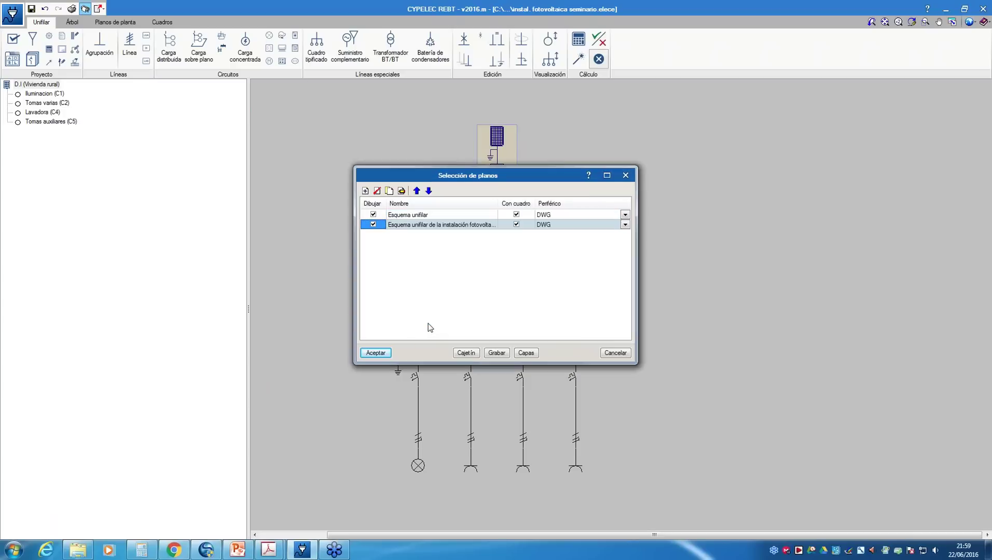
{"action": "left_click", "coordinate": [385, 356]}
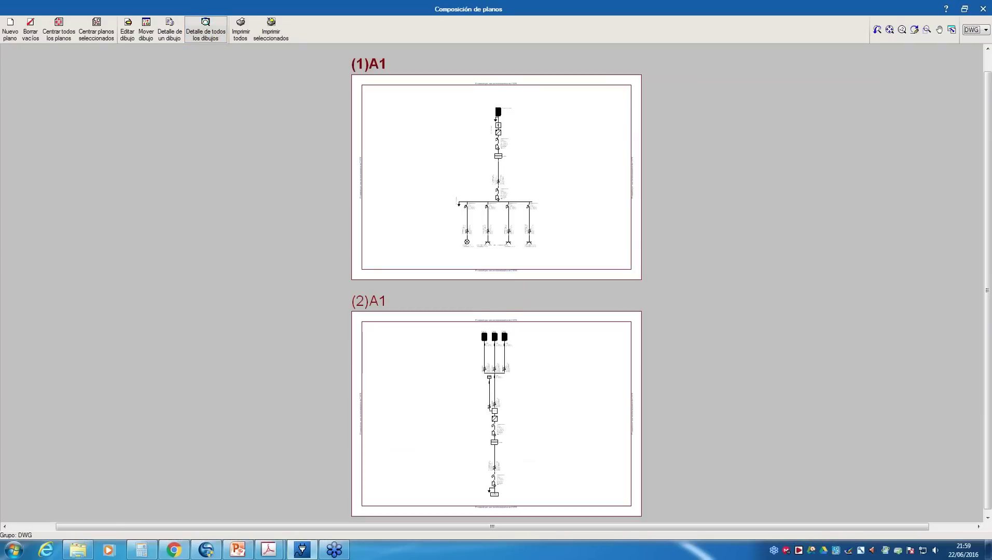
Examine the panel strings, fuses, inverter line cables and battery in the photovoltaic single-line diagram on the second sheet.
{"action": "scroll", "coordinate": [507, 484], "scroll_direction": "up", "scroll_amount": 5}
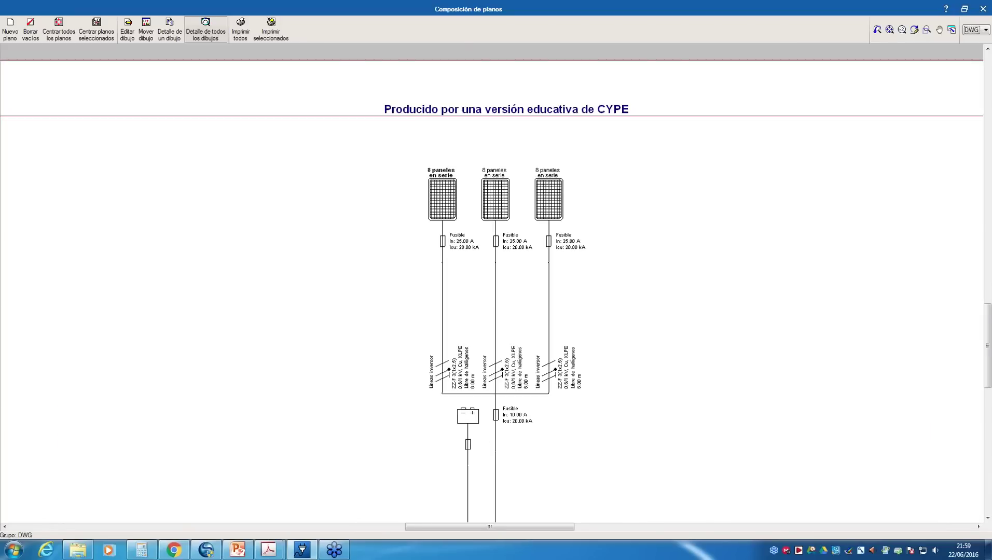
{"action": "scroll", "coordinate": [474, 223], "scroll_direction": "up", "scroll_amount": 6}
{"action": "scroll", "coordinate": [426, 115], "scroll_direction": "down", "scroll_amount": 2}
{"action": "scroll", "coordinate": [398, 151], "scroll_direction": "up", "scroll_amount": 2}
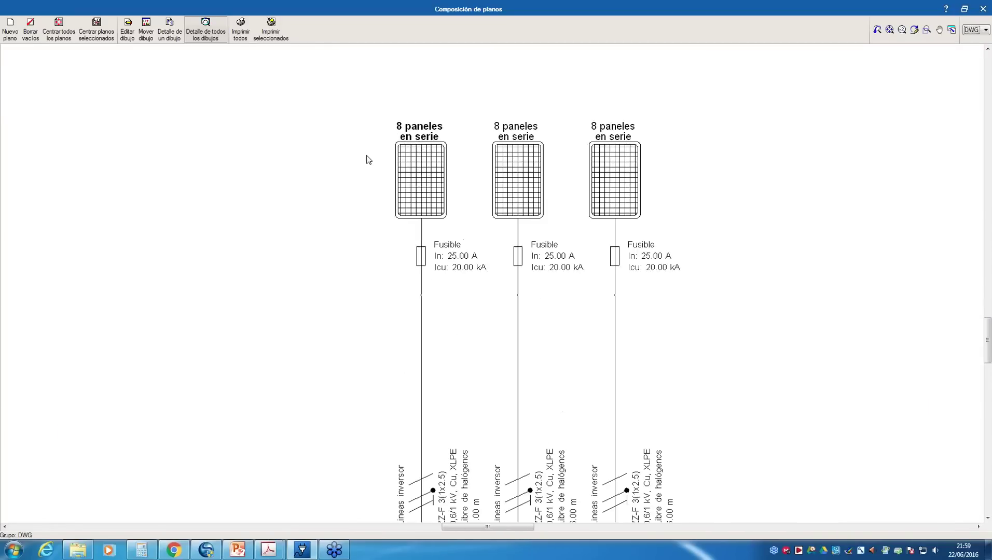
{"action": "scroll", "coordinate": [367, 156], "scroll_direction": "up", "scroll_amount": 1}
{"action": "scroll", "coordinate": [587, 157], "scroll_direction": "down", "scroll_amount": 3}
{"action": "scroll", "coordinate": [582, 291], "scroll_direction": "up", "scroll_amount": 2}
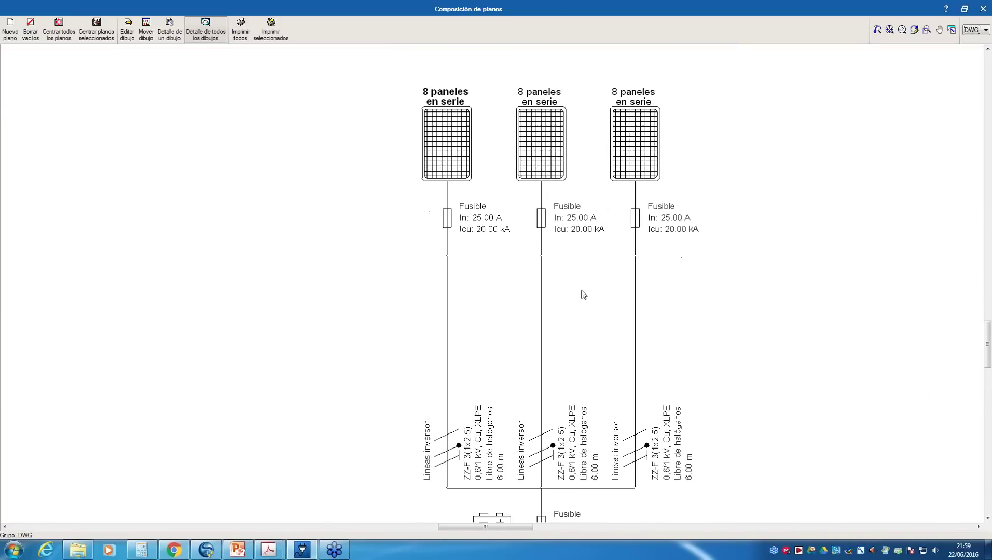
{"action": "scroll", "coordinate": [608, 171], "scroll_direction": "down", "scroll_amount": 3}
{"action": "scroll", "coordinate": [591, 350], "scroll_direction": "up", "scroll_amount": 3}
{"action": "scroll", "coordinate": [597, 305], "scroll_direction": "down", "scroll_amount": 2}
{"action": "scroll", "coordinate": [636, 369], "scroll_direction": "up", "scroll_amount": 4}
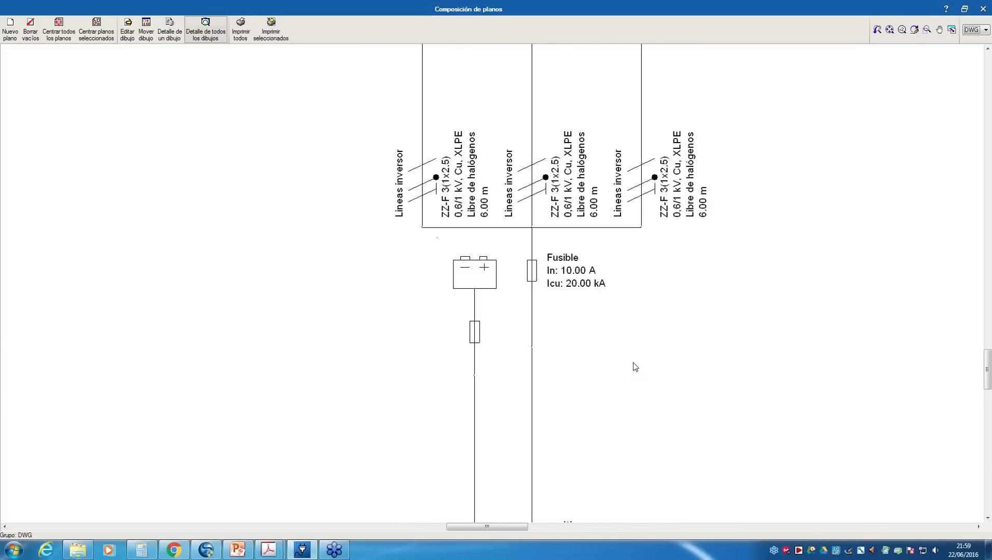
Examine the photovoltaic diagram from the regulator and inverter down to the protections and the receiving installation.
{"action": "scroll", "coordinate": [635, 366], "scroll_direction": "down", "scroll_amount": 5}
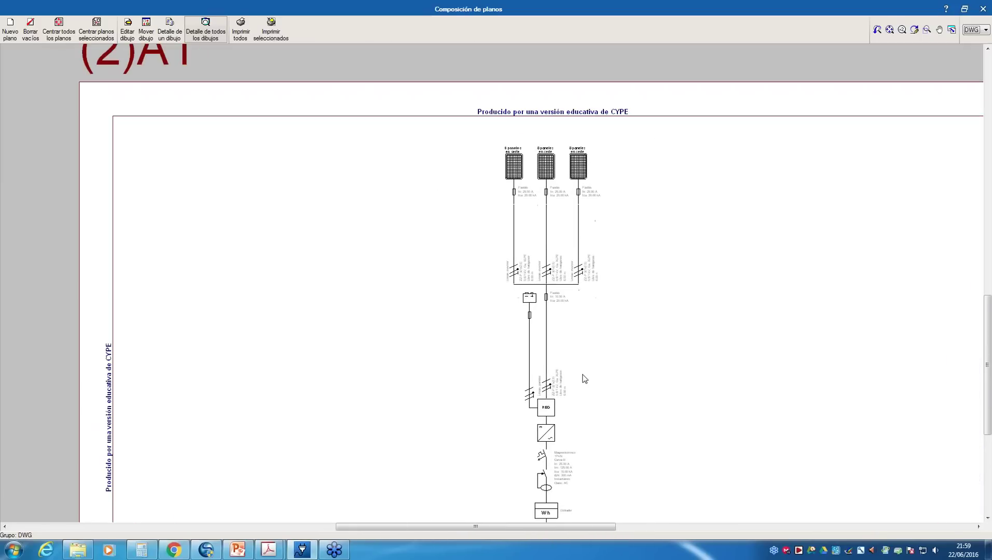
{"action": "scroll", "coordinate": [584, 379], "scroll_direction": "up", "scroll_amount": 5}
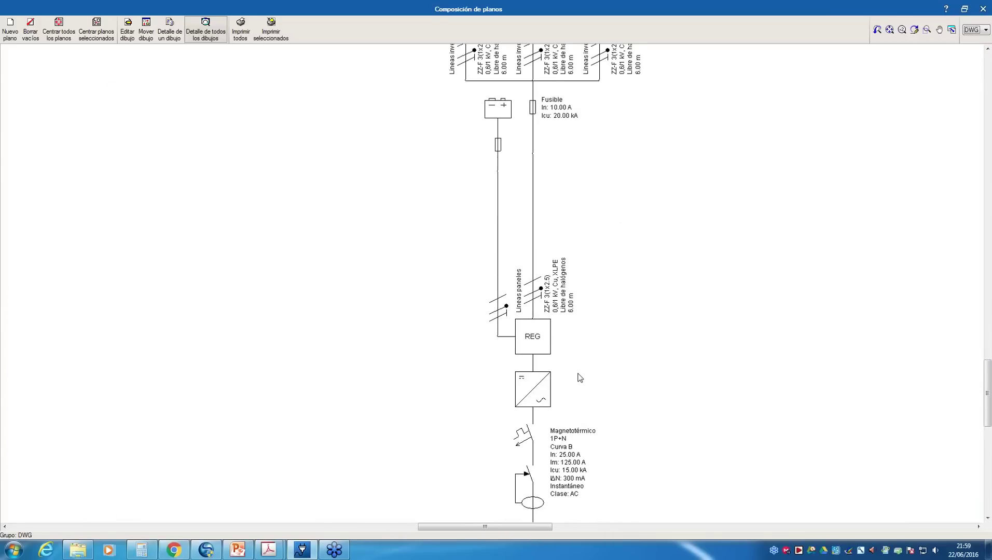
{"action": "scroll", "coordinate": [581, 378], "scroll_direction": "down", "scroll_amount": 2}
{"action": "scroll", "coordinate": [559, 473], "scroll_direction": "up", "scroll_amount": 4}
{"action": "scroll", "coordinate": [559, 472], "scroll_direction": "up", "scroll_amount": 2}
{"action": "scroll", "coordinate": [569, 254], "scroll_direction": "down", "scroll_amount": 4}
{"action": "scroll", "coordinate": [630, 221], "scroll_direction": "down", "scroll_amount": 1}
{"action": "scroll", "coordinate": [655, 460], "scroll_direction": "up", "scroll_amount": 5}
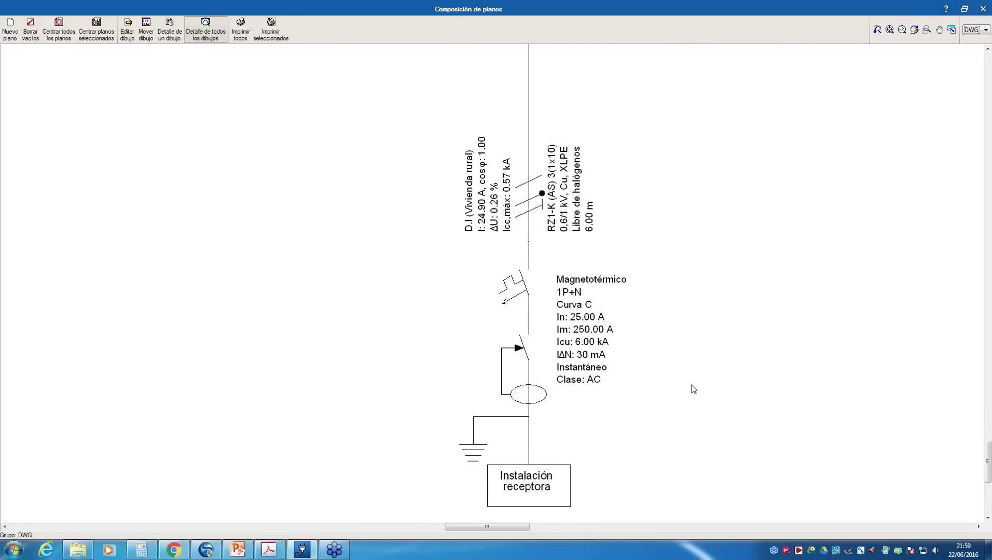
Review the dwelling's general single-line diagram on the first sheet and close the drawing composition.
{"action": "scroll", "coordinate": [694, 389], "scroll_direction": "down", "scroll_amount": 6}
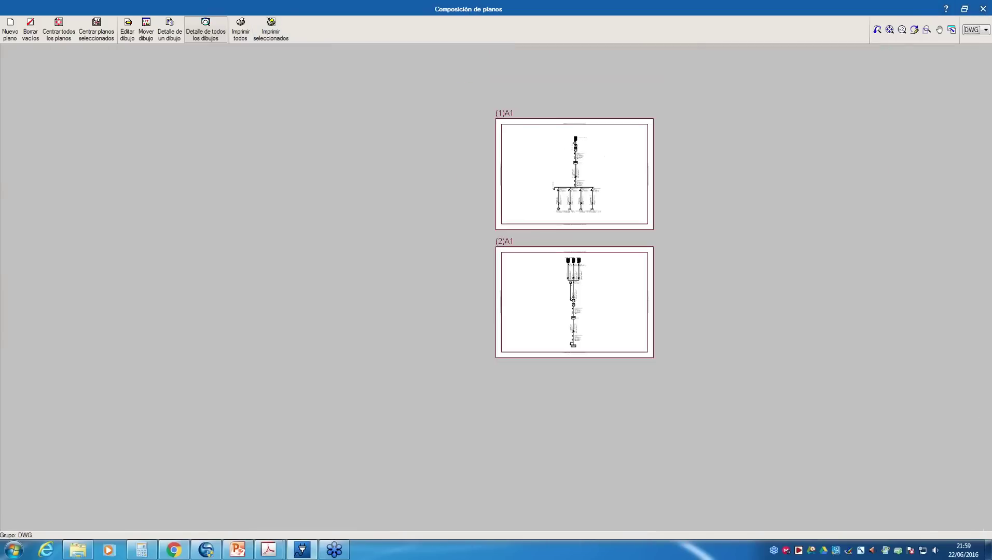
{"action": "scroll", "coordinate": [563, 205], "scroll_direction": "up", "scroll_amount": 6}
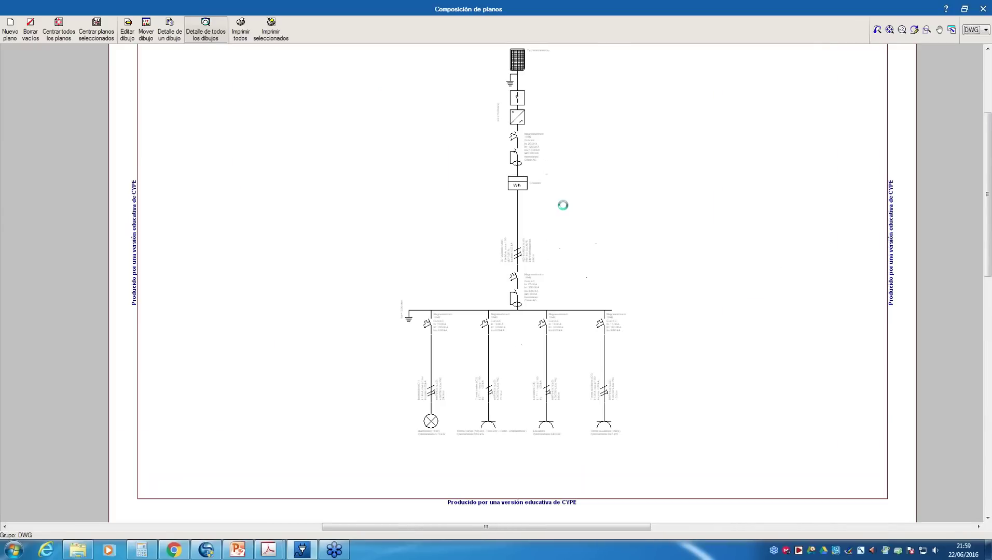
{"action": "scroll", "coordinate": [563, 205], "scroll_direction": "up", "scroll_amount": 4}
{"action": "scroll", "coordinate": [490, 482], "scroll_direction": "down", "scroll_amount": 5}
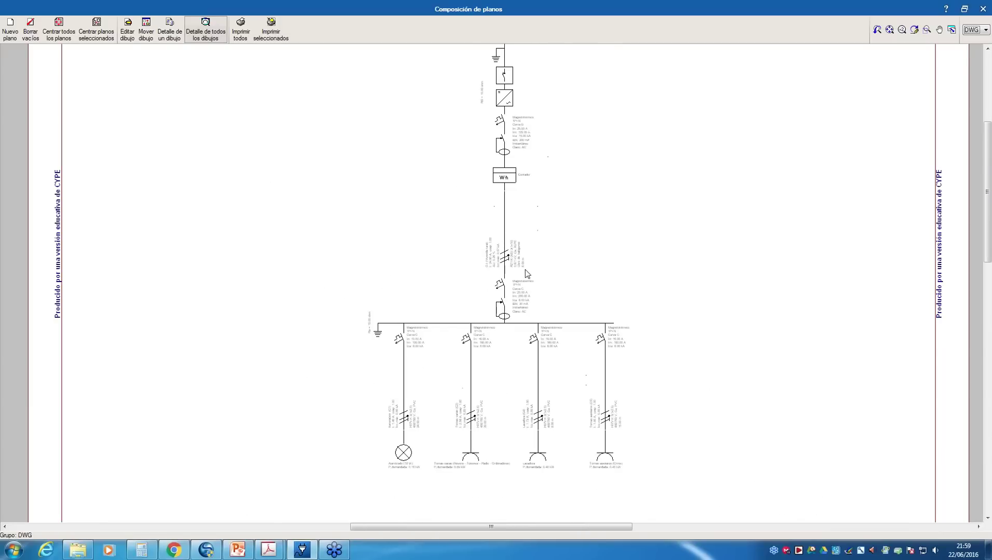
{"action": "scroll", "coordinate": [524, 287], "scroll_direction": "down", "scroll_amount": 2}
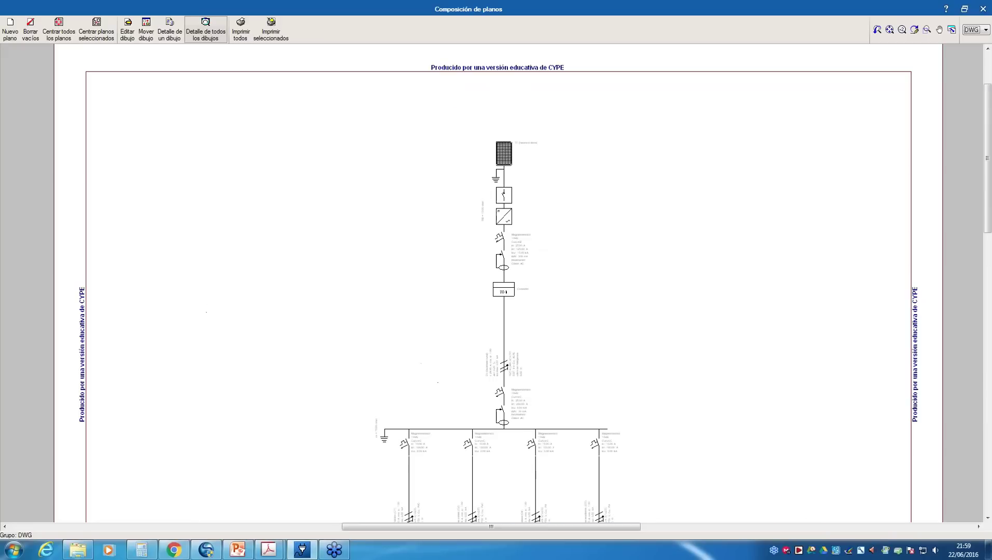
{"action": "scroll", "coordinate": [512, 201], "scroll_direction": "up", "scroll_amount": 4}
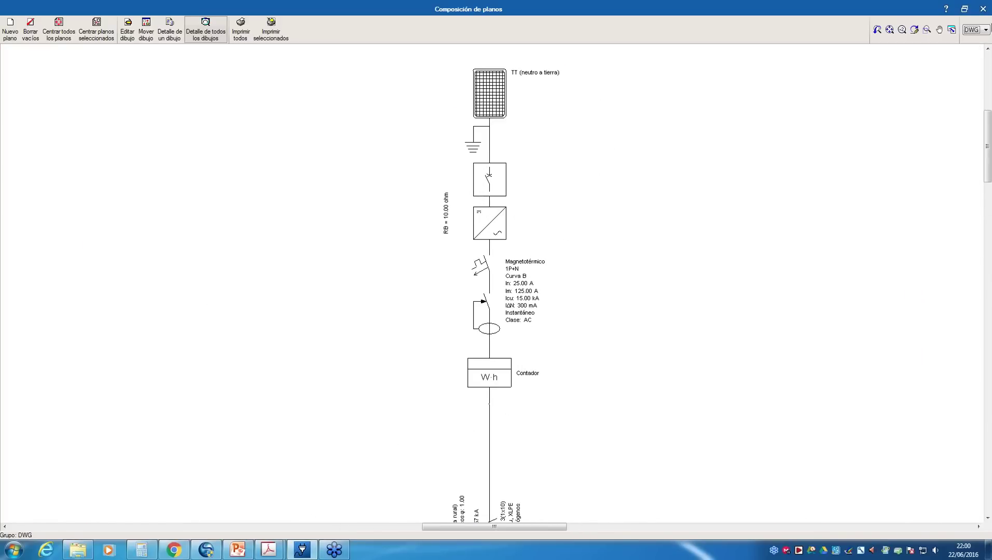
{"action": "left_click", "coordinate": [983, 9]}
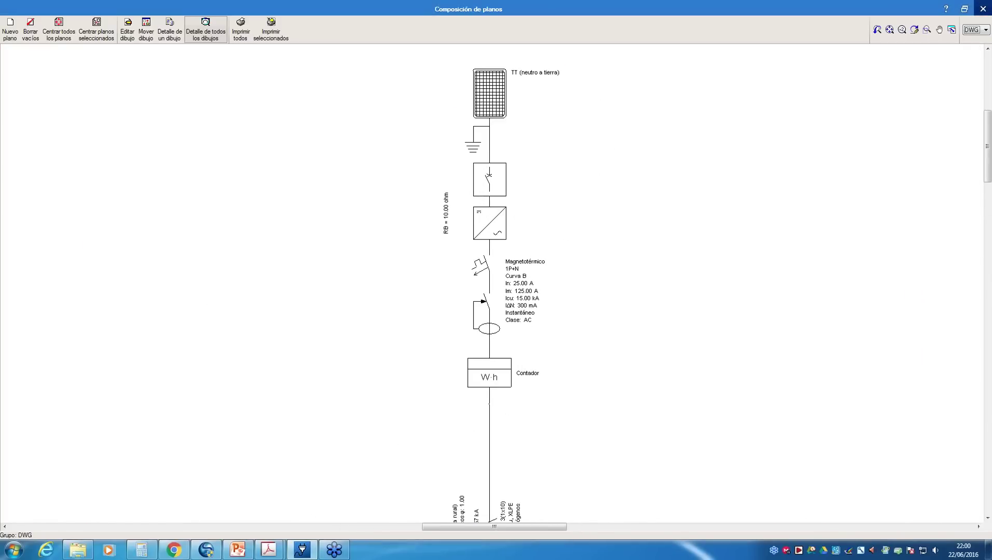
{"action": "left_click", "coordinate": [631, 173]}
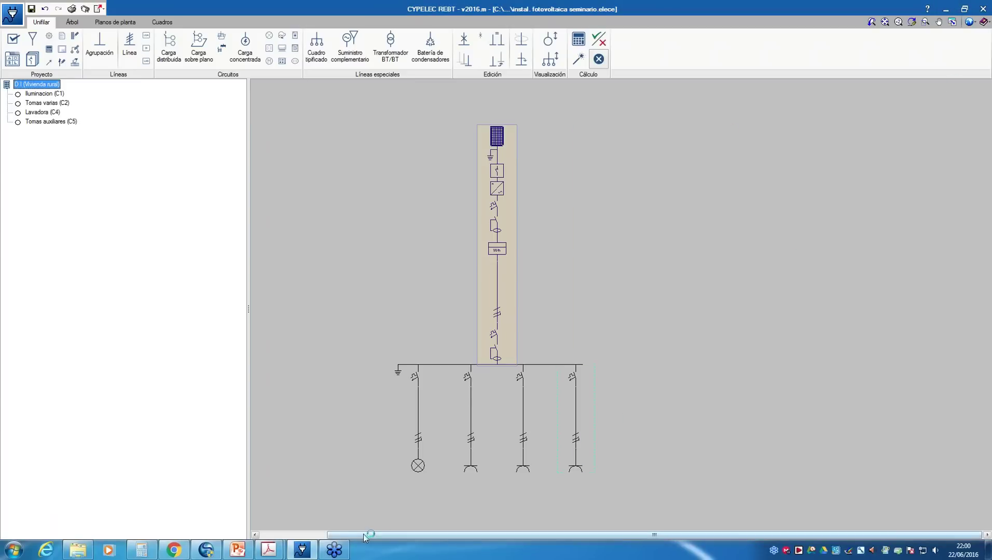
Switch to the seminar presentation in PowerPoint, start the slide show from the Equipamiento slide and advance it.
{"action": "left_click", "coordinate": [334, 550]}
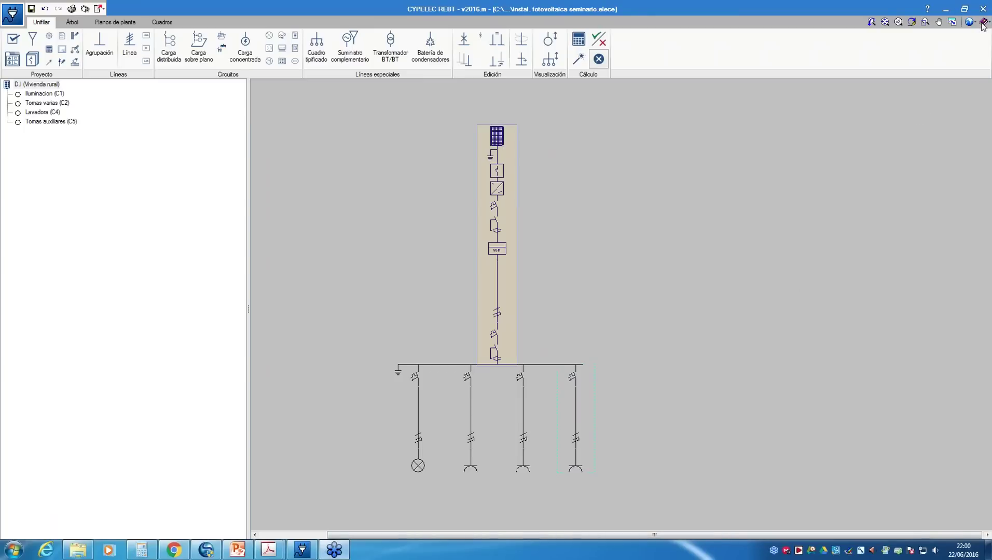
{"action": "left_click", "coordinate": [239, 550]}
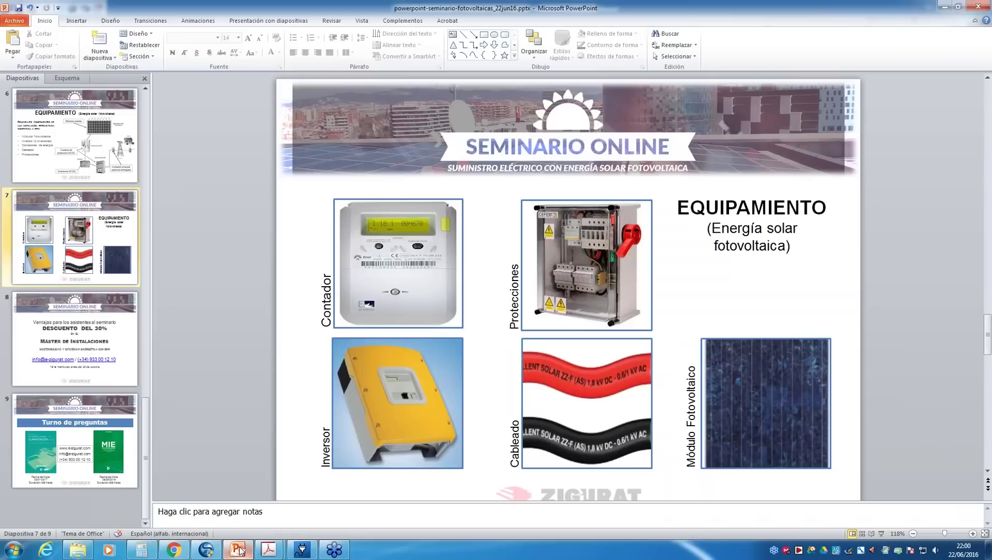
{"action": "left_click", "coordinate": [880, 536]}
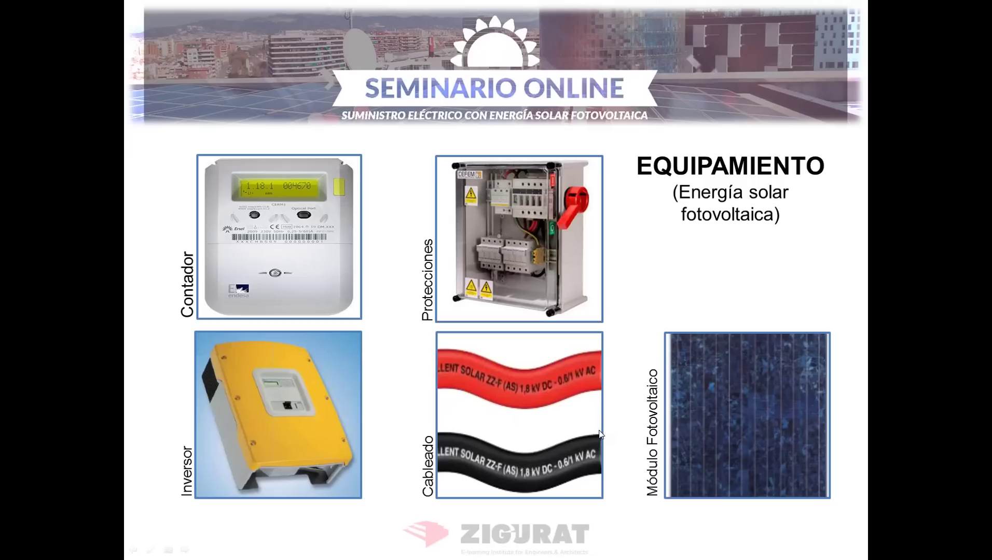
{"action": "left_click", "coordinate": [569, 433]}
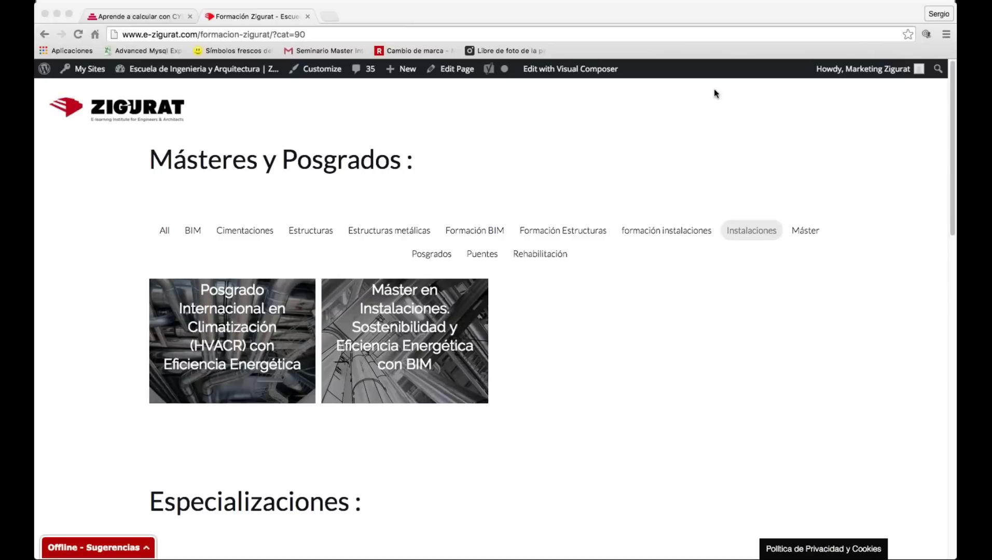
Look over the Instalaciones courses on the Zigurat website and open the Máster en Instalaciones, Sostenibilidad y Eficiencia Energética con BIM page.
{"action": "scroll", "coordinate": [454, 170], "scroll_direction": "down", "scroll_amount": 1}
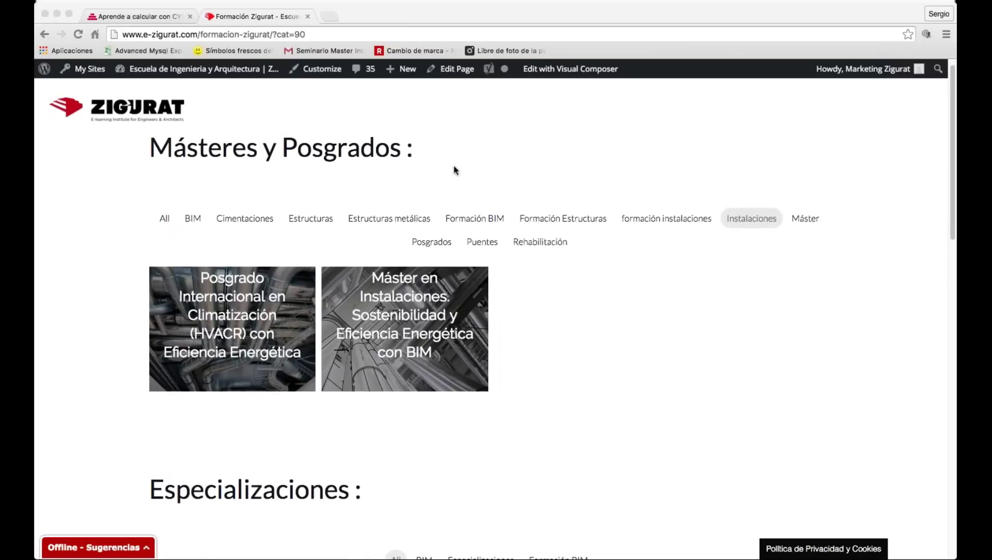
{"action": "scroll", "coordinate": [454, 170], "scroll_direction": "up", "scroll_amount": 1}
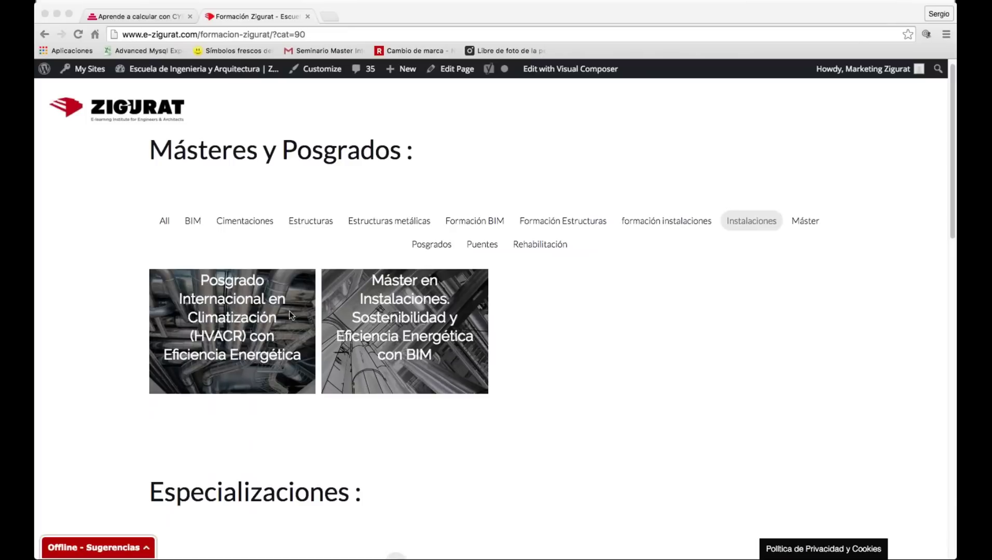
{"action": "left_click", "coordinate": [555, 349]}
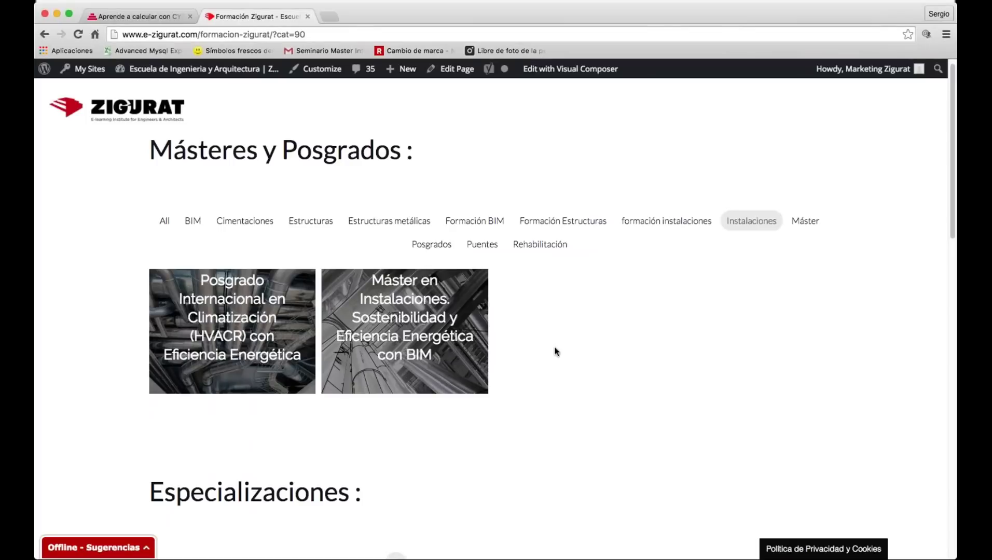
{"action": "left_click", "coordinate": [424, 340]}
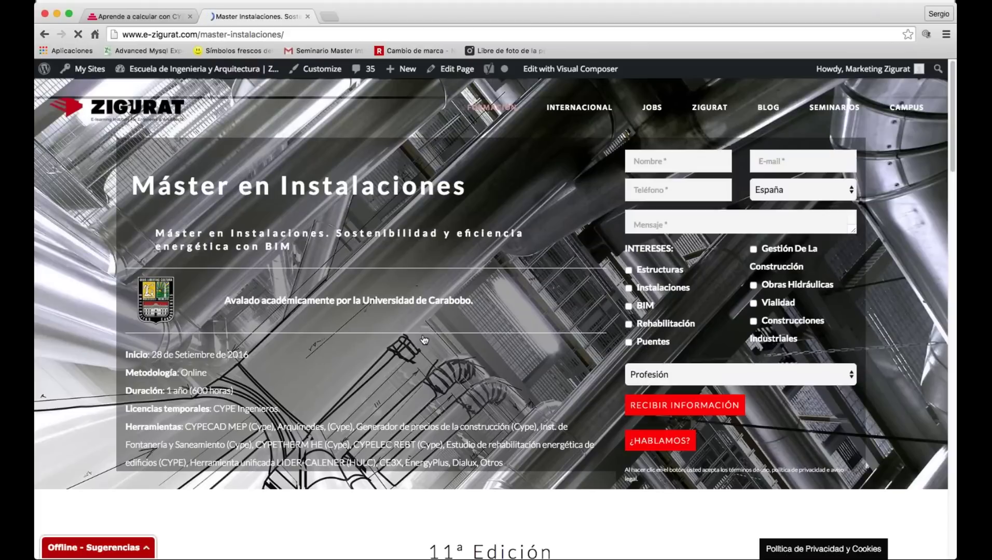
{"action": "left_click", "coordinate": [766, 421]}
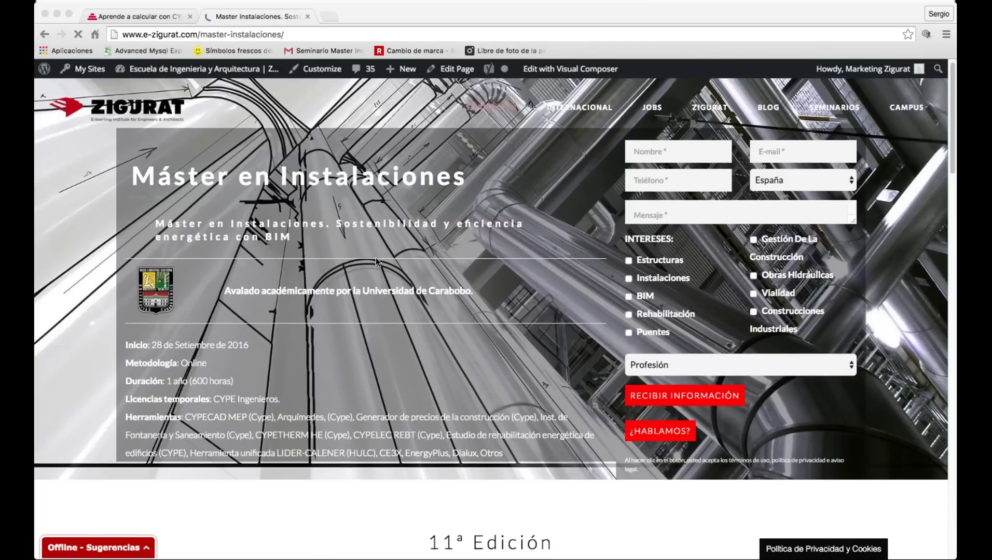
Read the Máster en Instalaciones page from its general details down to the Presentación del Máster section.
{"action": "scroll", "coordinate": [376, 257], "scroll_direction": "down", "scroll_amount": 2}
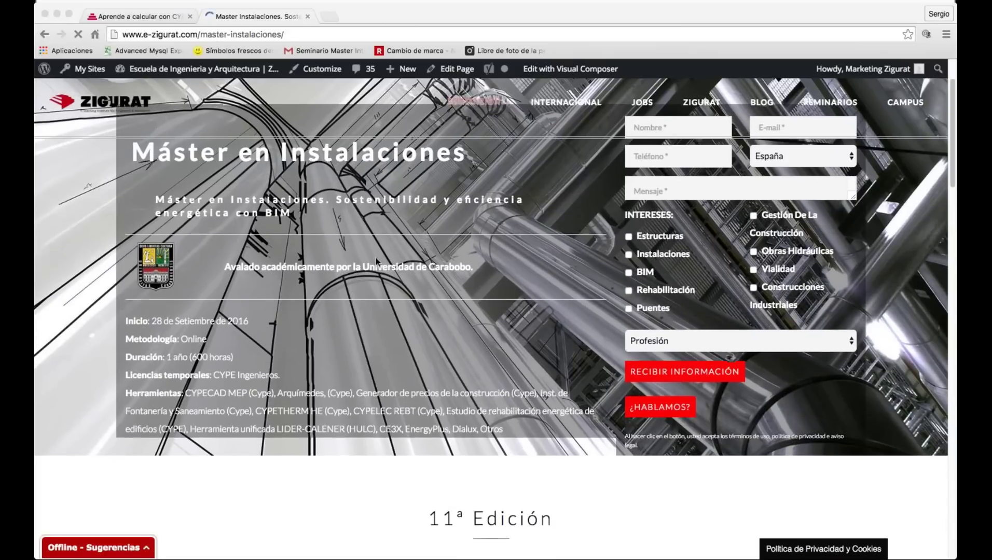
{"action": "scroll", "coordinate": [376, 258], "scroll_direction": "down", "scroll_amount": 2}
{"action": "scroll", "coordinate": [376, 257], "scroll_direction": "down", "scroll_amount": 1}
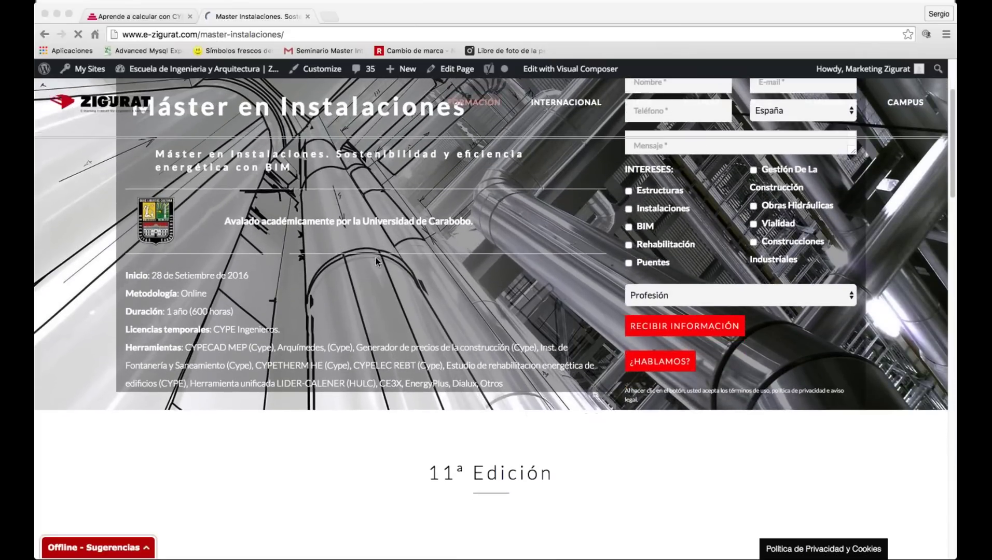
{"action": "scroll", "coordinate": [376, 257], "scroll_direction": "down", "scroll_amount": 10}
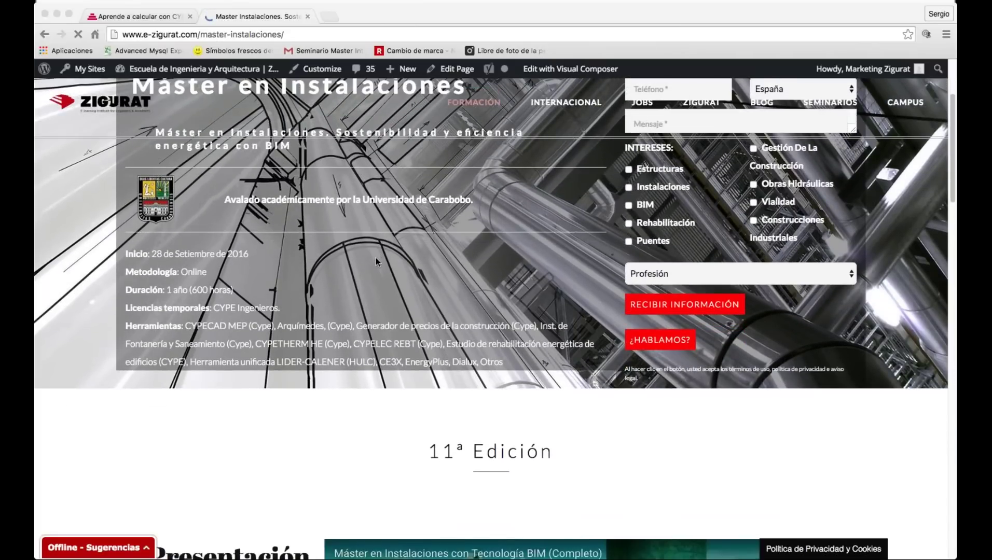
{"action": "scroll", "coordinate": [375, 258], "scroll_direction": "down", "scroll_amount": 4}
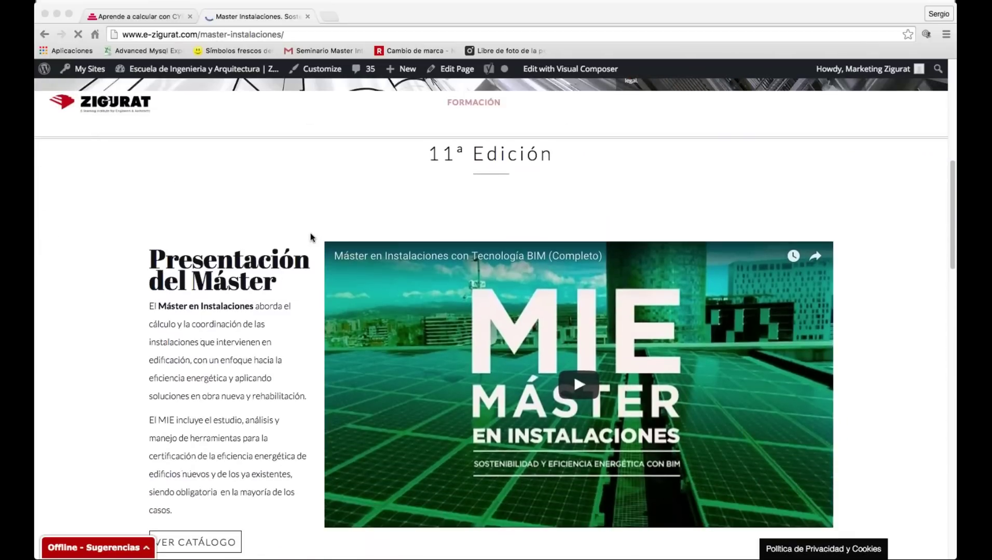
{"action": "scroll", "coordinate": [310, 237], "scroll_direction": "down", "scroll_amount": 1}
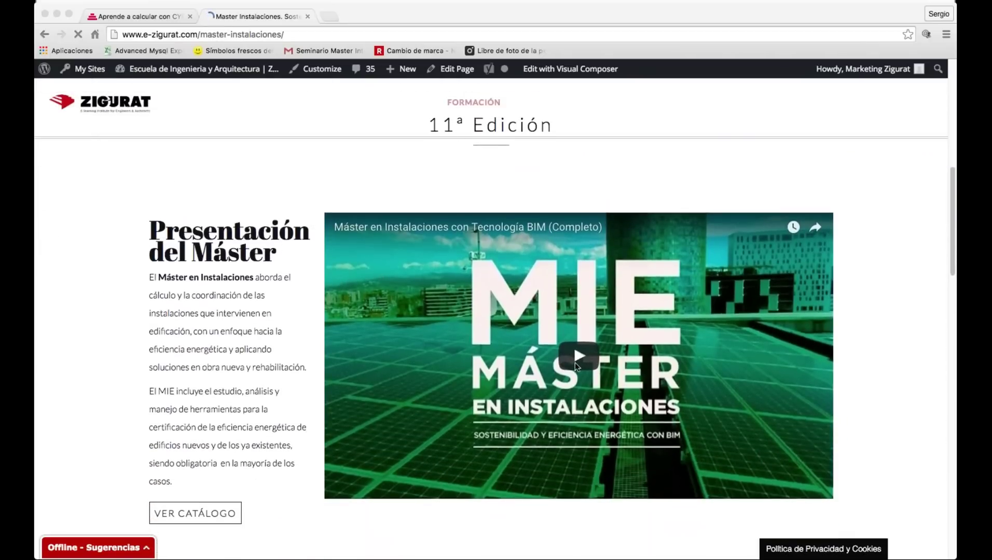
Open the Máster en Instalaciones catalogue PDF from the download link below the Proyectos section.
{"action": "scroll", "coordinate": [294, 346], "scroll_direction": "down", "scroll_amount": 2}
{"action": "scroll", "coordinate": [294, 346], "scroll_direction": "down", "scroll_amount": 10}
{"action": "left_click", "coordinate": [611, 478]}
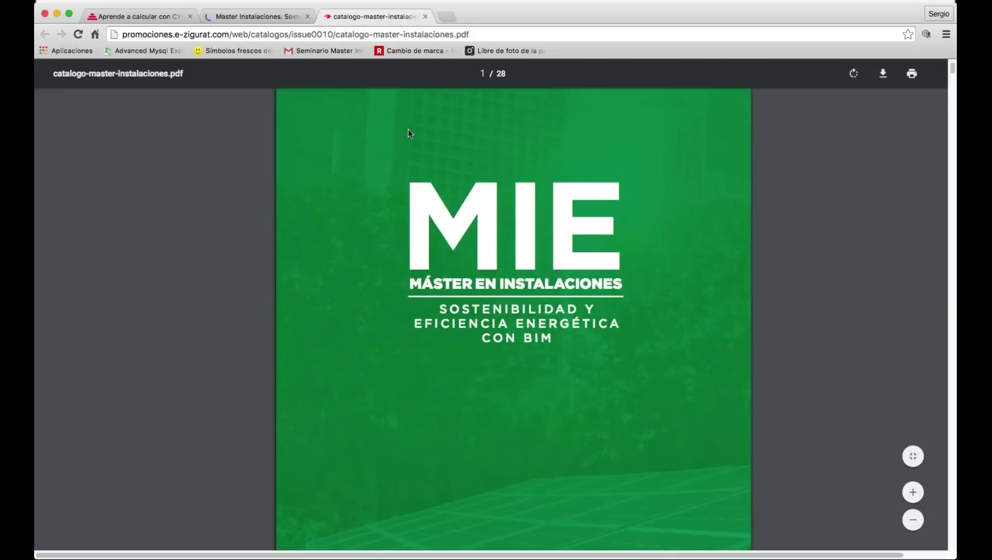
Read the catalogue from its cover and index through the Ficha Técnica, Normativa and Uso de Software sections.
{"action": "scroll", "coordinate": [408, 130], "scroll_direction": "down", "scroll_amount": 5}
{"action": "scroll", "coordinate": [414, 204], "scroll_direction": "down", "scroll_amount": 10}
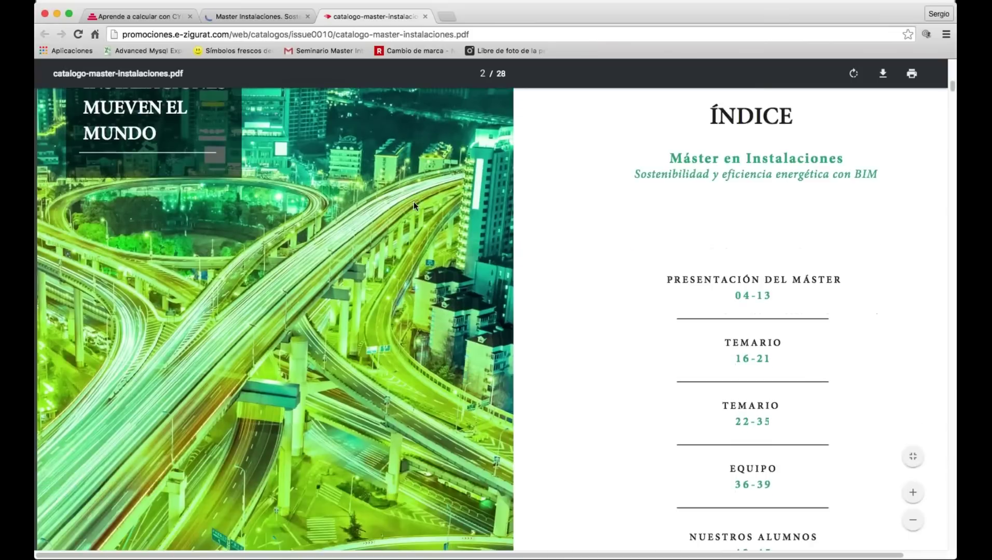
{"action": "scroll", "coordinate": [414, 205], "scroll_direction": "down", "scroll_amount": 10}
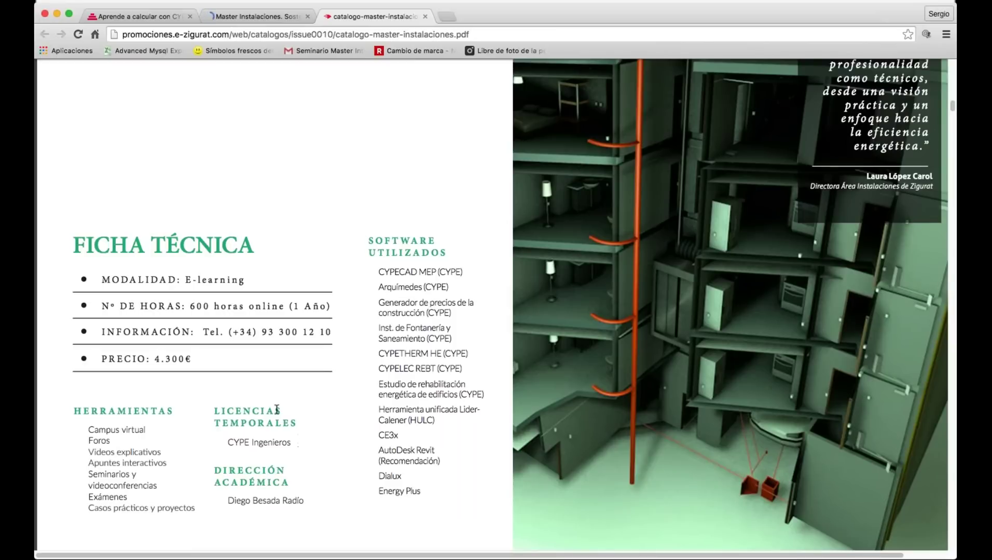
{"action": "scroll", "coordinate": [276, 410], "scroll_direction": "down", "scroll_amount": 3}
{"action": "scroll", "coordinate": [276, 410], "scroll_direction": "down", "scroll_amount": 14}
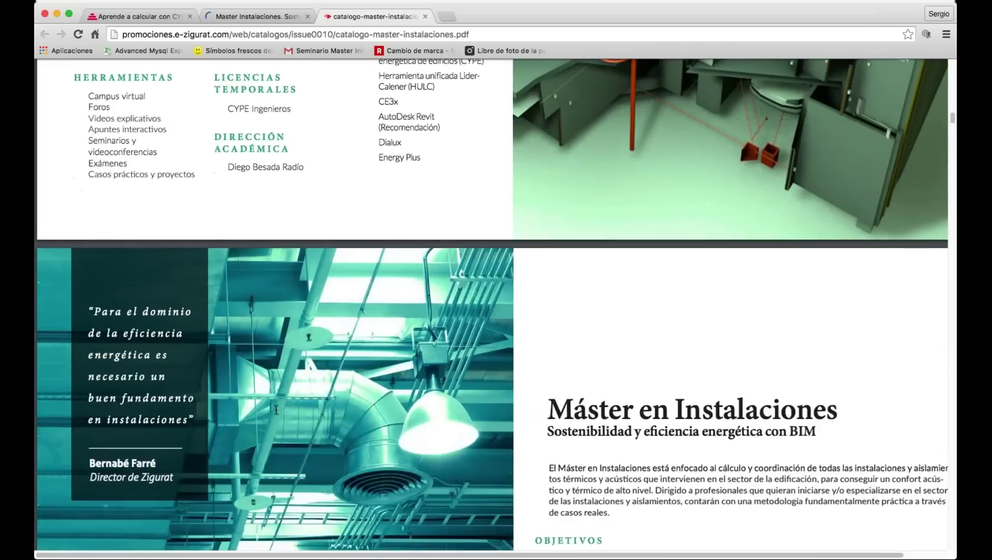
{"action": "scroll", "coordinate": [276, 410], "scroll_direction": "down", "scroll_amount": 20}
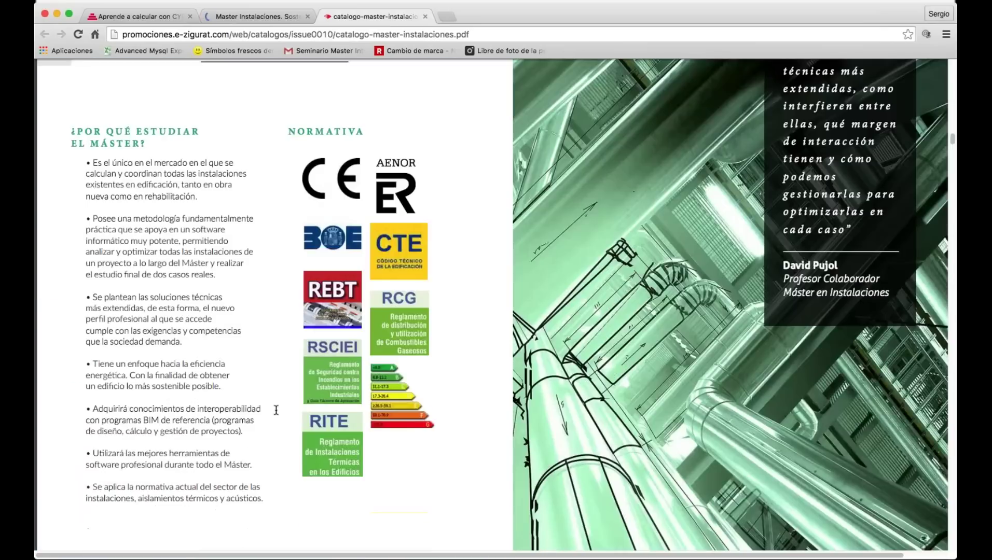
{"action": "scroll", "coordinate": [276, 410], "scroll_direction": "down", "scroll_amount": 18}
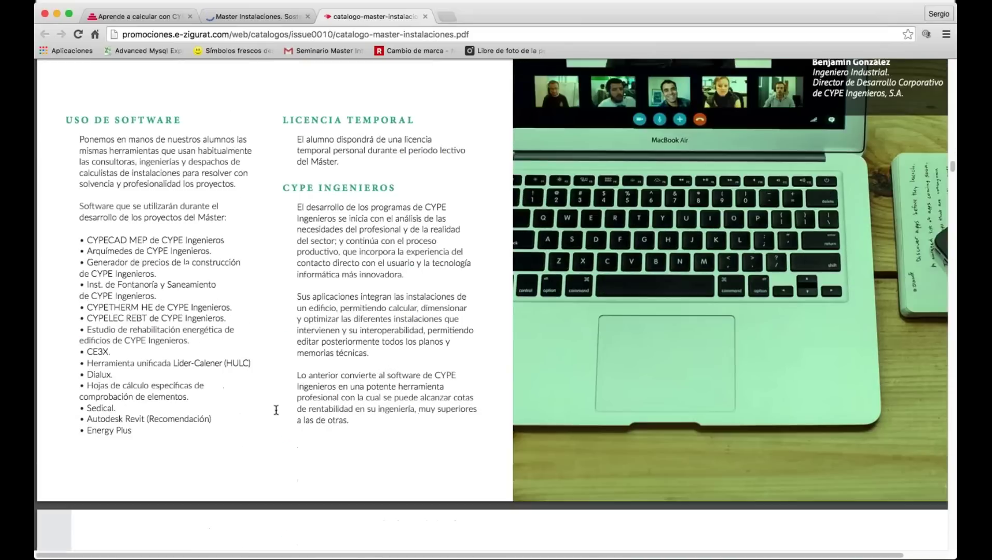
{"action": "scroll", "coordinate": [276, 410], "scroll_direction": "down", "scroll_amount": 20}
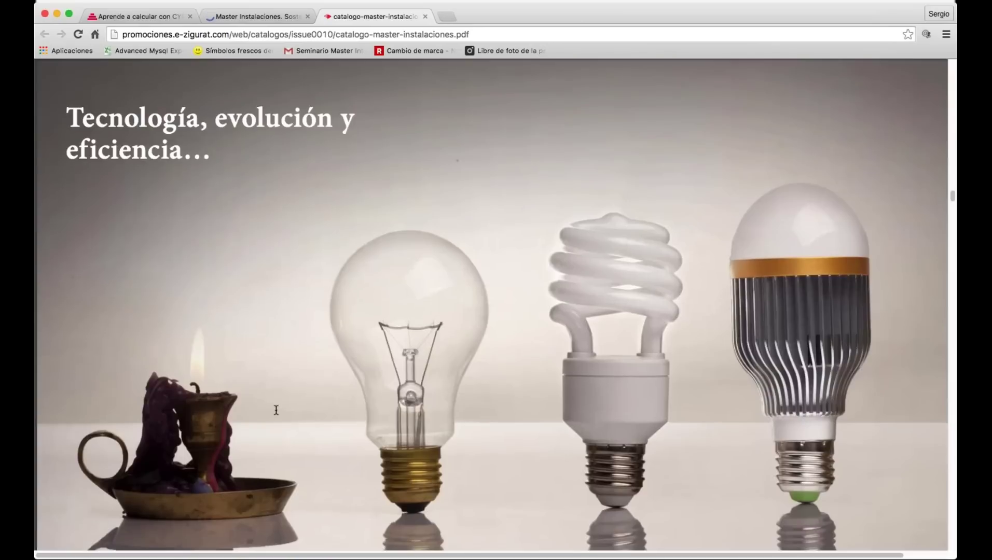
Examine the catalogue's Programa pages from Módulo 1: Diseño y Construcción to Módulo 4: Proyecto Final and the Proyectos Optativos.
{"action": "scroll", "coordinate": [276, 410], "scroll_direction": "down", "scroll_amount": 3}
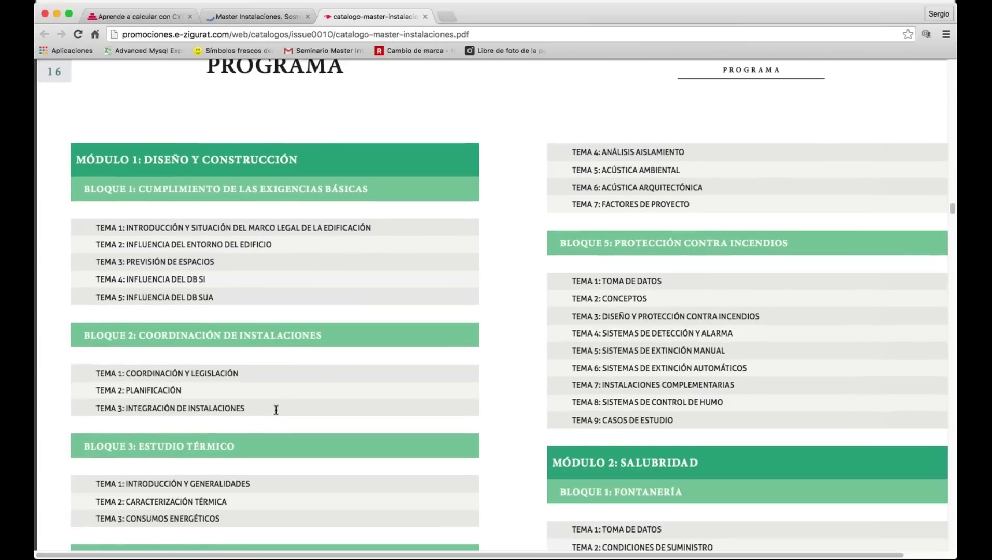
{"action": "scroll", "coordinate": [276, 409], "scroll_direction": "down", "scroll_amount": 1}
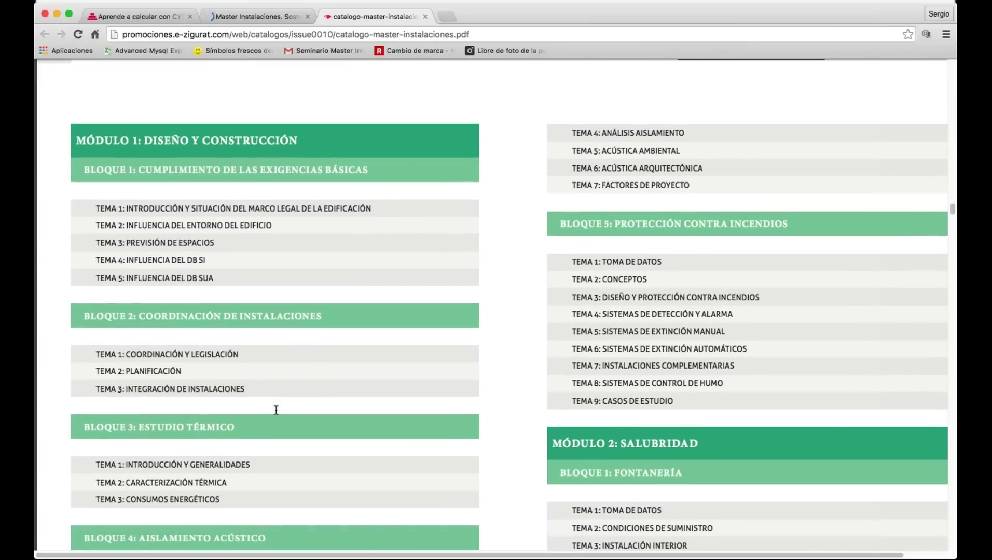
{"action": "scroll", "coordinate": [276, 410], "scroll_direction": "down", "scroll_amount": 1}
{"action": "scroll", "coordinate": [276, 410], "scroll_direction": "down", "scroll_amount": 3}
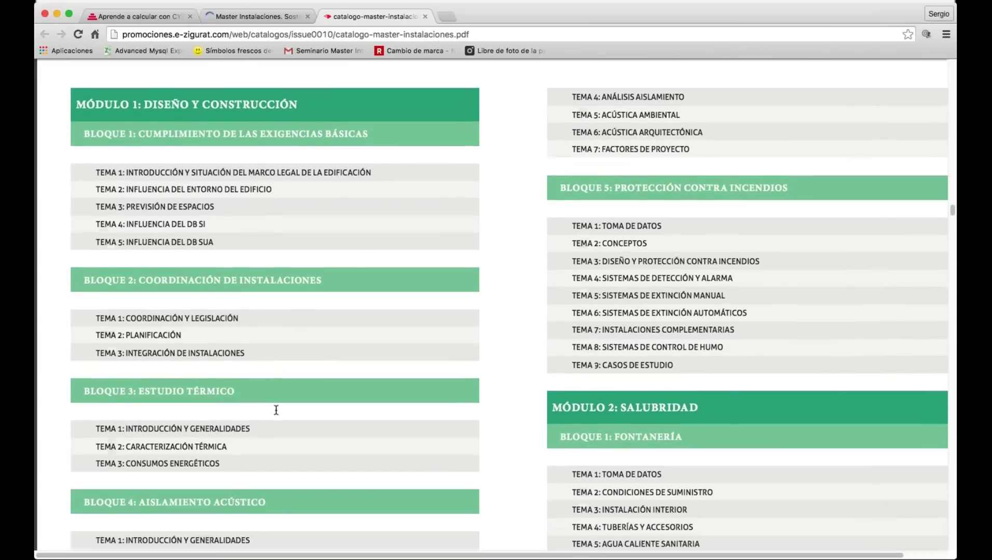
{"action": "scroll", "coordinate": [276, 410], "scroll_direction": "down", "scroll_amount": 6}
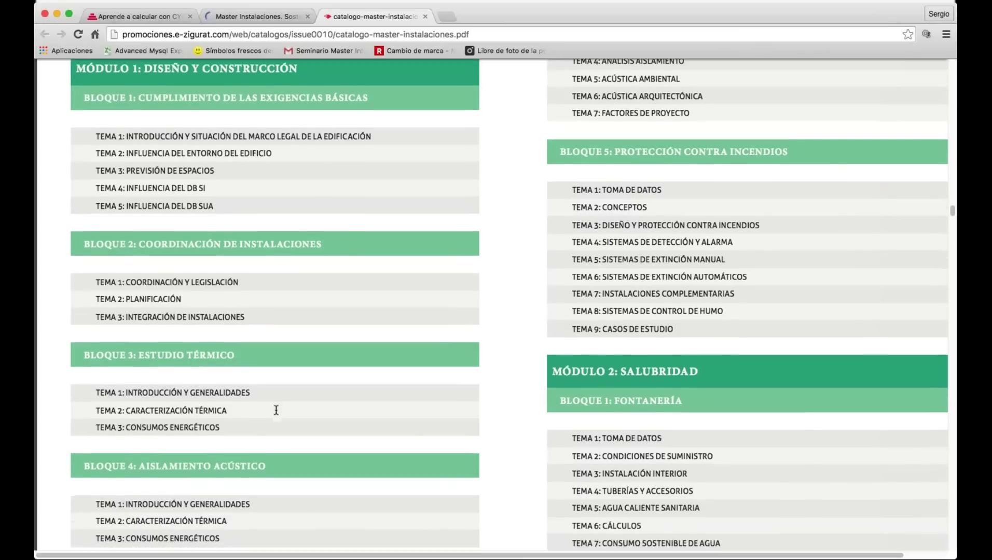
{"action": "scroll", "coordinate": [276, 410], "scroll_direction": "down", "scroll_amount": 20}
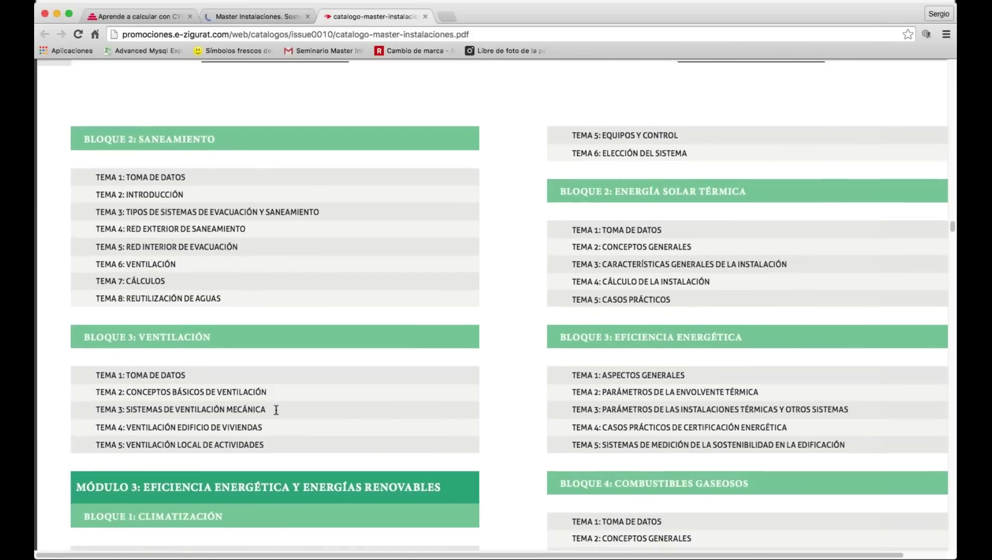
{"action": "scroll", "coordinate": [276, 410], "scroll_direction": "down", "scroll_amount": 2}
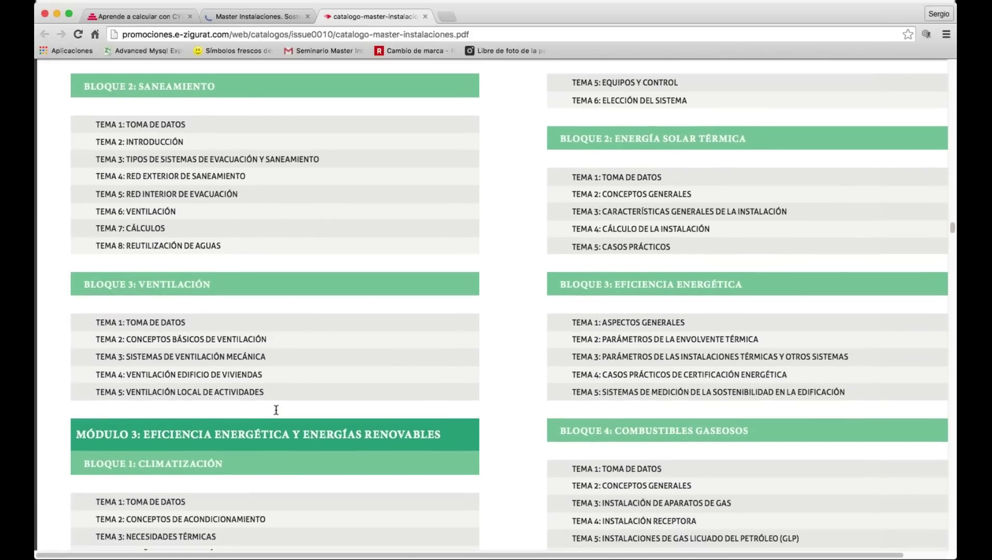
{"action": "scroll", "coordinate": [276, 410], "scroll_direction": "down", "scroll_amount": 20}
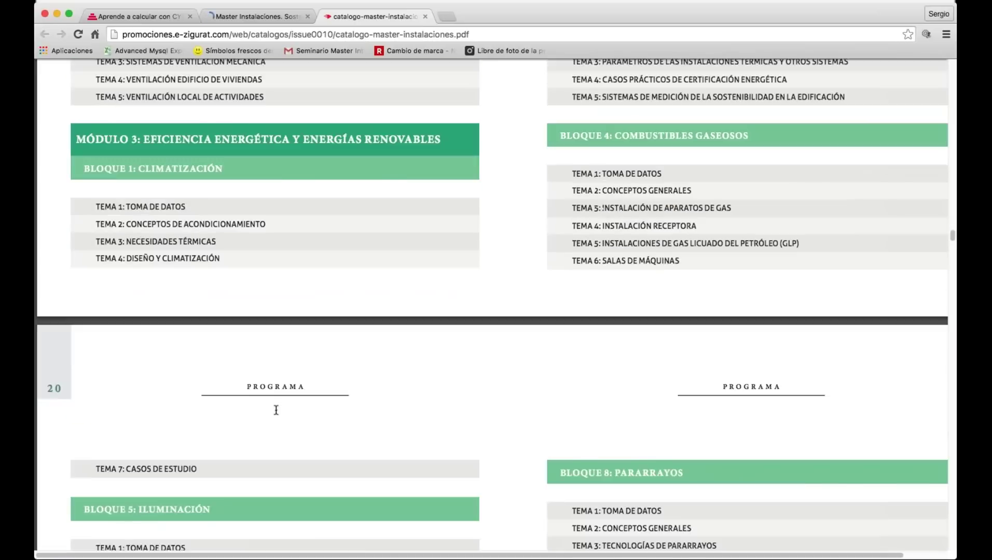
{"action": "scroll", "coordinate": [276, 410], "scroll_direction": "down", "scroll_amount": 6}
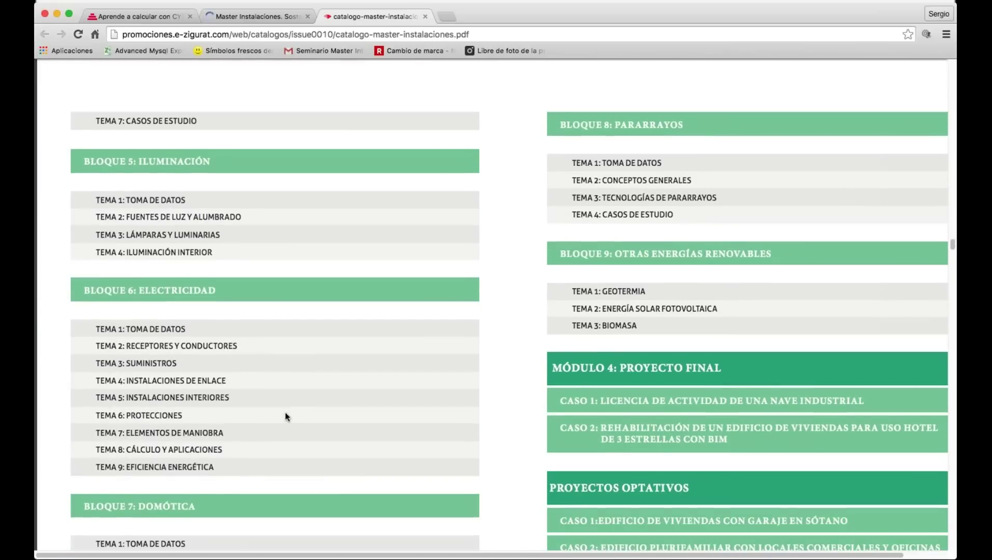
{"action": "scroll", "coordinate": [283, 418], "scroll_direction": "down", "scroll_amount": 2}
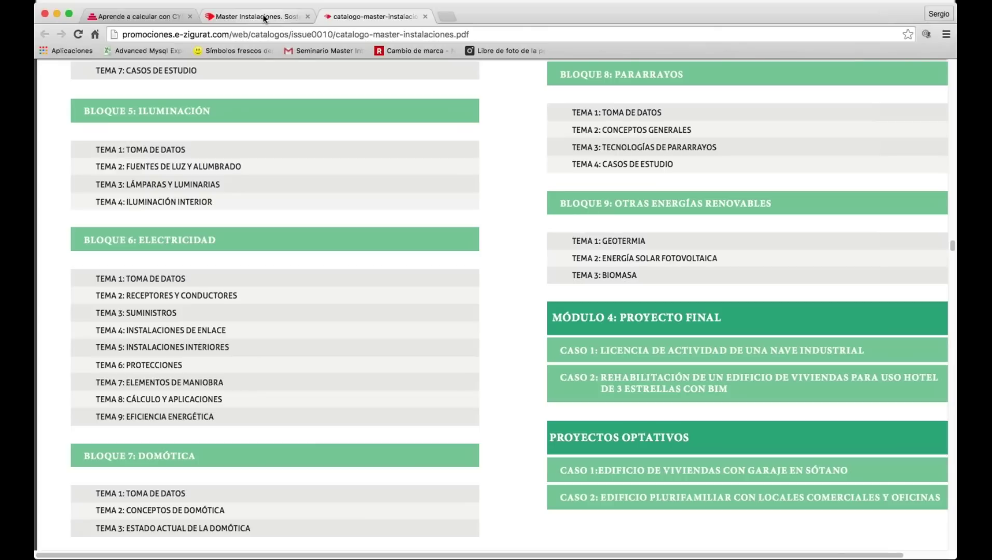
Return from the catalogue to the photovoltaic seminar's article and go to the Zigurat blog's home page.
{"action": "left_click", "coordinate": [262, 17]}
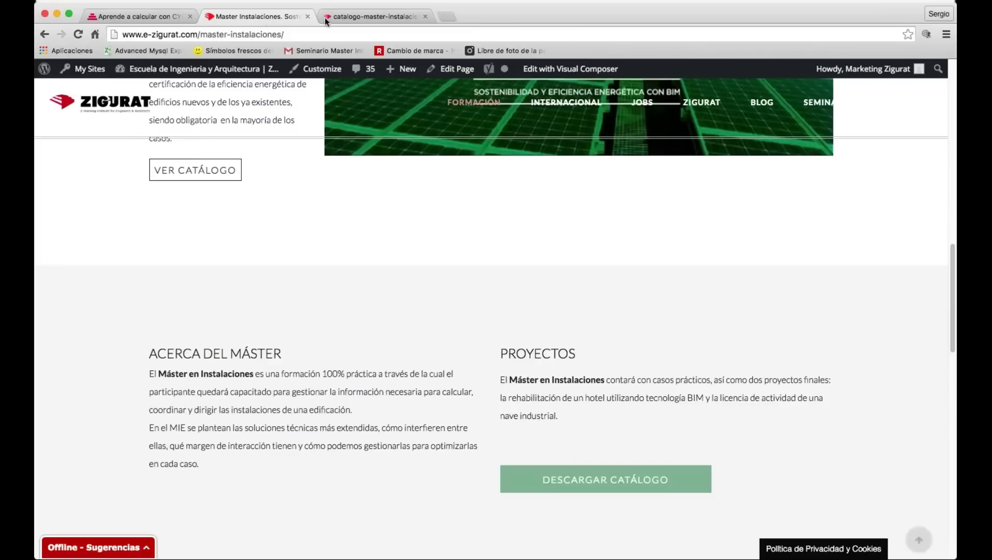
{"action": "left_click", "coordinate": [139, 16]}
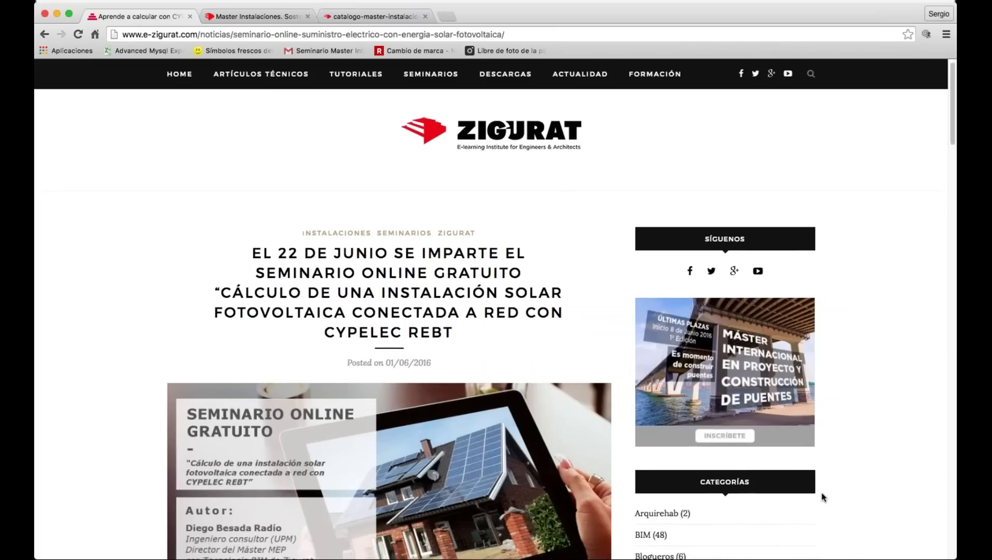
{"action": "scroll", "coordinate": [405, 235], "scroll_direction": "down", "scroll_amount": 1}
{"action": "scroll", "coordinate": [402, 232], "scroll_direction": "up", "scroll_amount": 1}
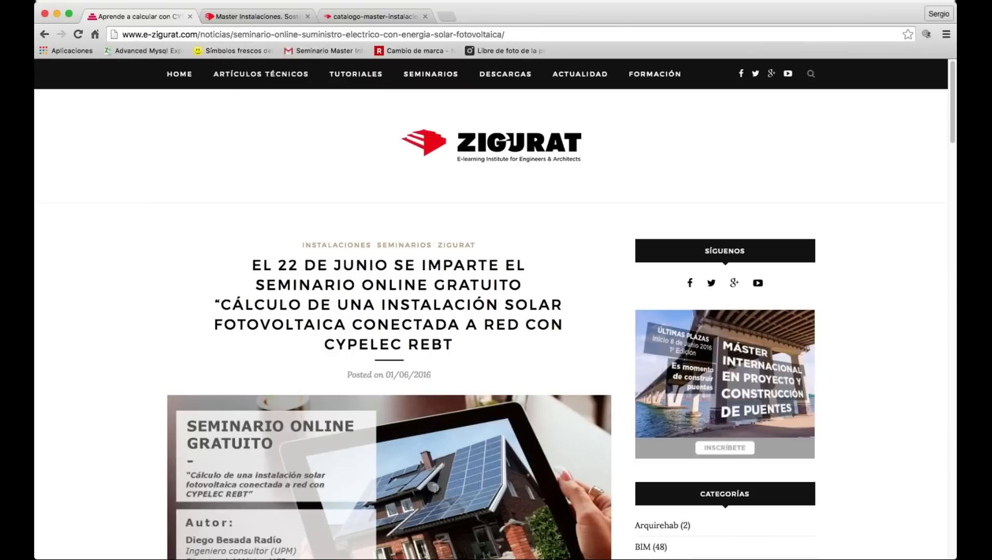
{"action": "left_click", "coordinate": [446, 148]}
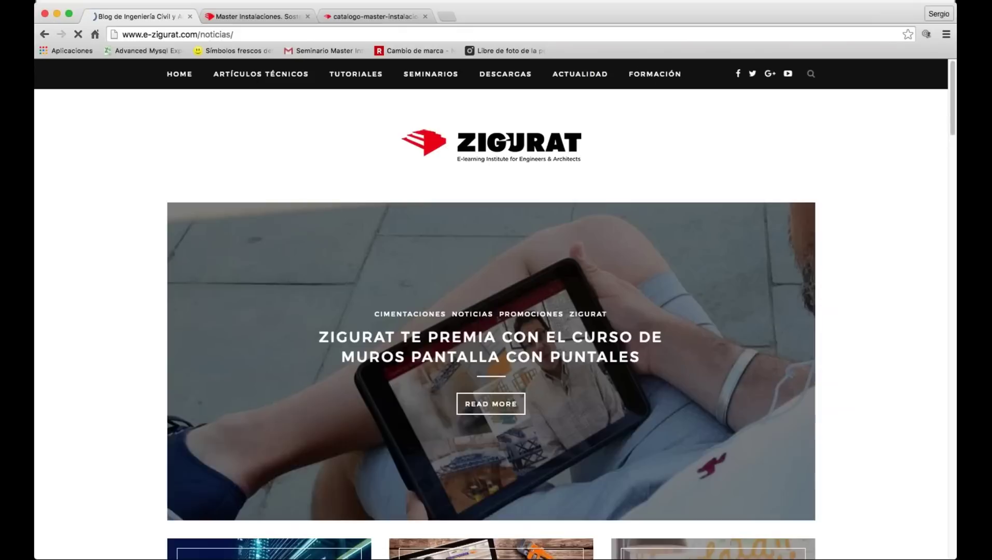
Open Zigurat's Formación site from the blog, and return to the blog's home page to look over its sections and latest post.
{"action": "left_click", "coordinate": [648, 75]}
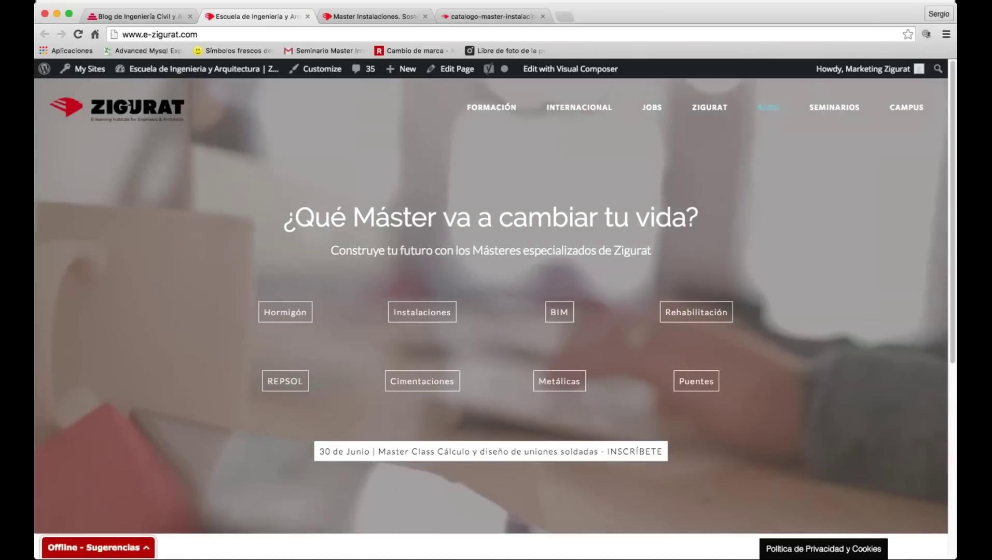
{"action": "left_click", "coordinate": [124, 17]}
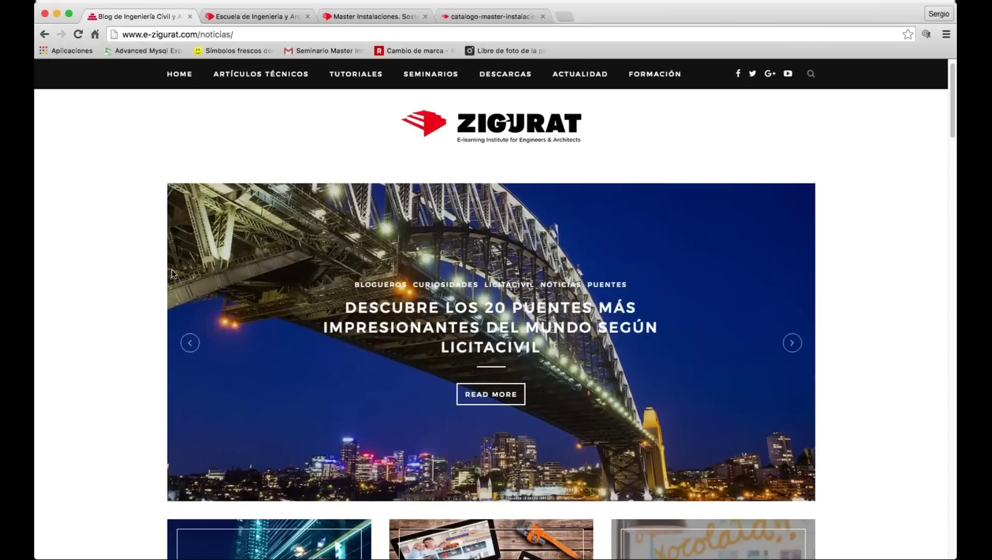
{"action": "scroll", "coordinate": [173, 274], "scroll_direction": "down", "scroll_amount": 4}
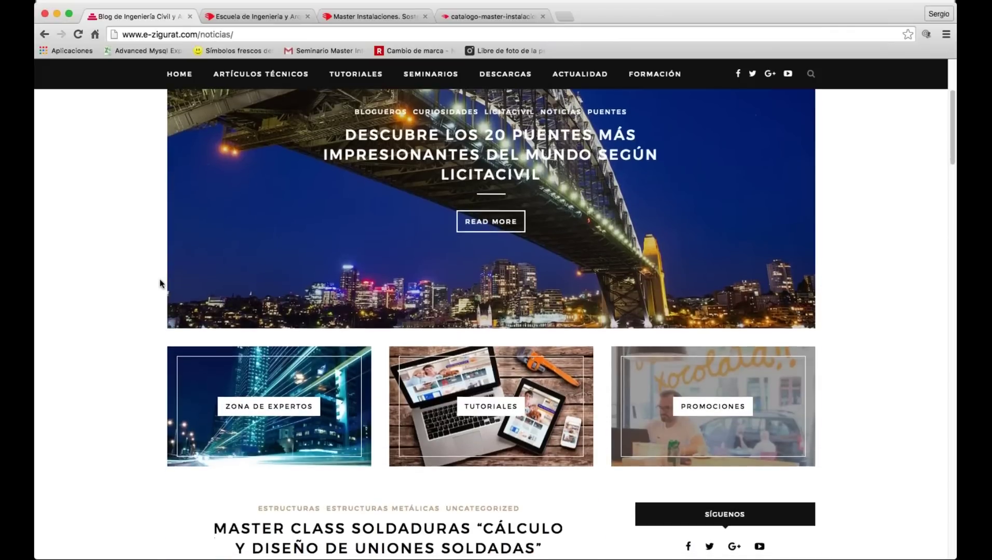
{"action": "scroll", "coordinate": [160, 283], "scroll_direction": "down", "scroll_amount": 4}
{"action": "scroll", "coordinate": [160, 287], "scroll_direction": "down", "scroll_amount": 1}
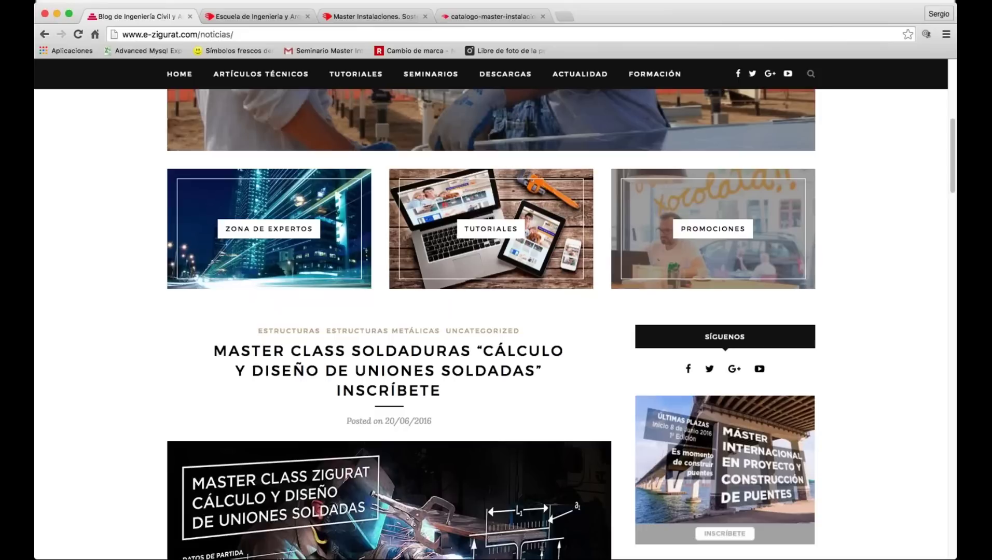
{"action": "scroll", "coordinate": [106, 303], "scroll_direction": "down", "scroll_amount": 2}
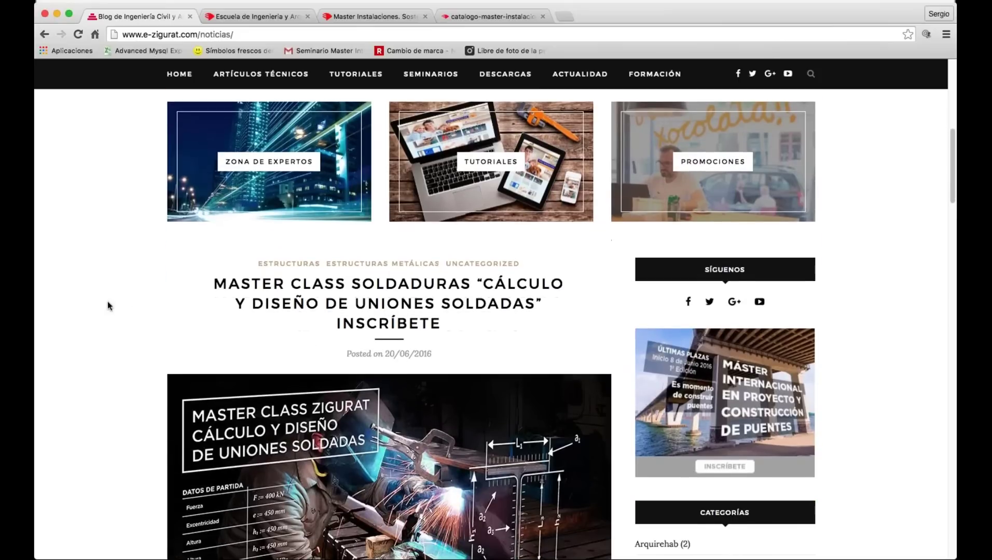
{"action": "scroll", "coordinate": [110, 303], "scroll_direction": "down", "scroll_amount": 1}
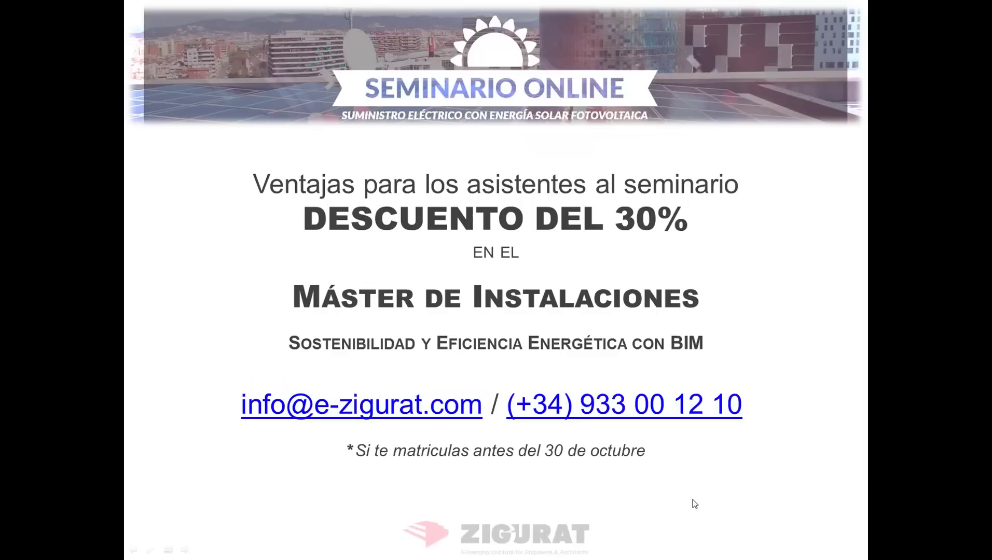
In the PowerPoint slide show, advance to the Turno de preguntas slide and go back to the 30% discount slide.
{"action": "left_click", "coordinate": [695, 504]}
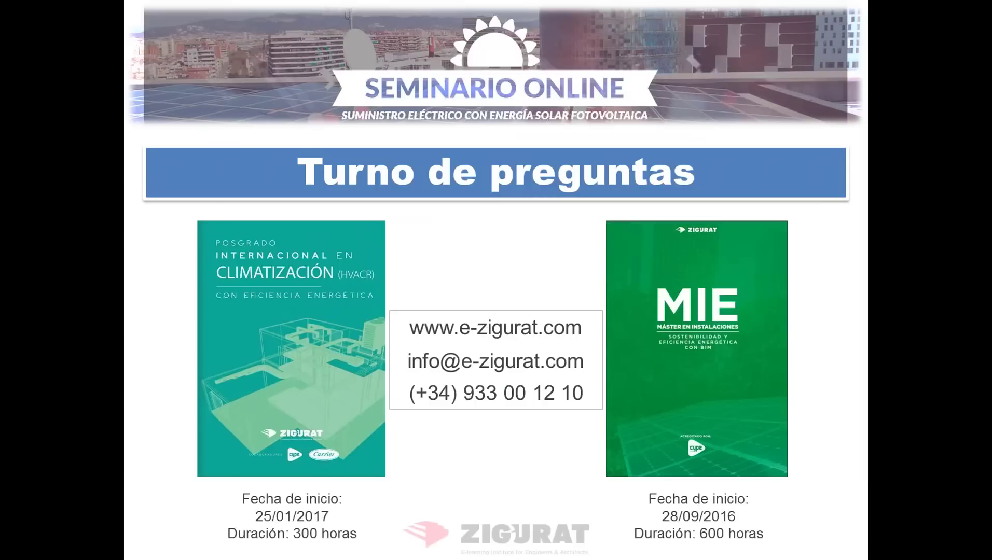
{"action": "key", "text": "Left"}
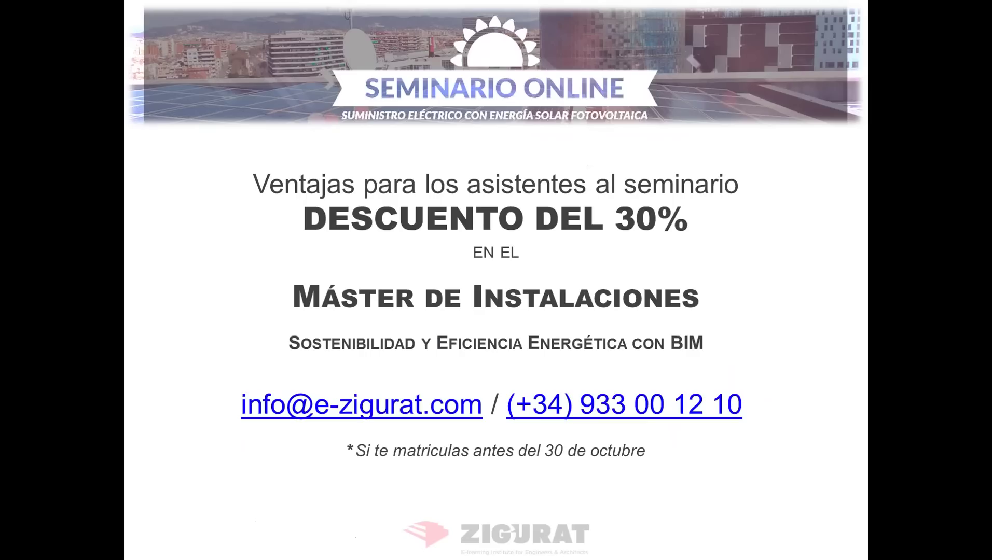